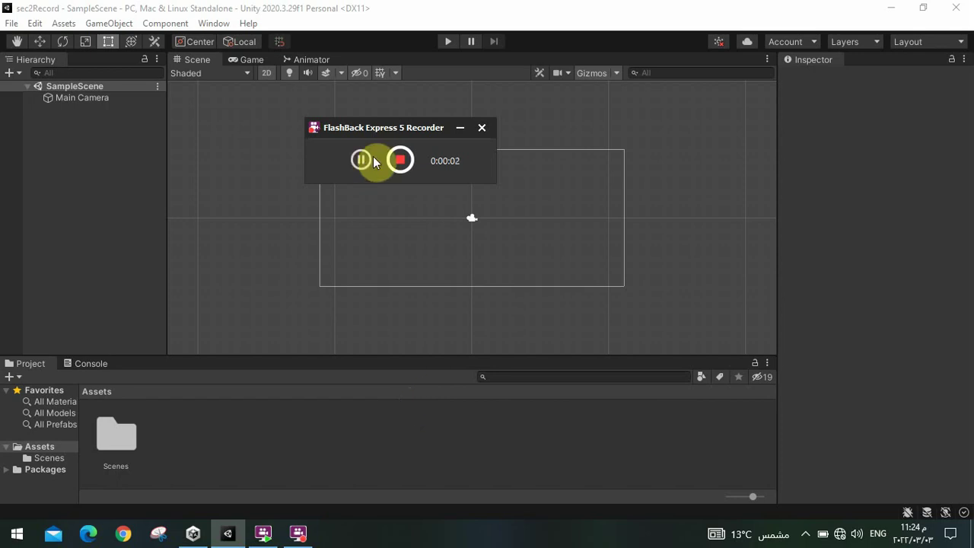
- Add an empty GameObject to SampleScene and select it to view its Transform in the Inspector
click(459, 129)
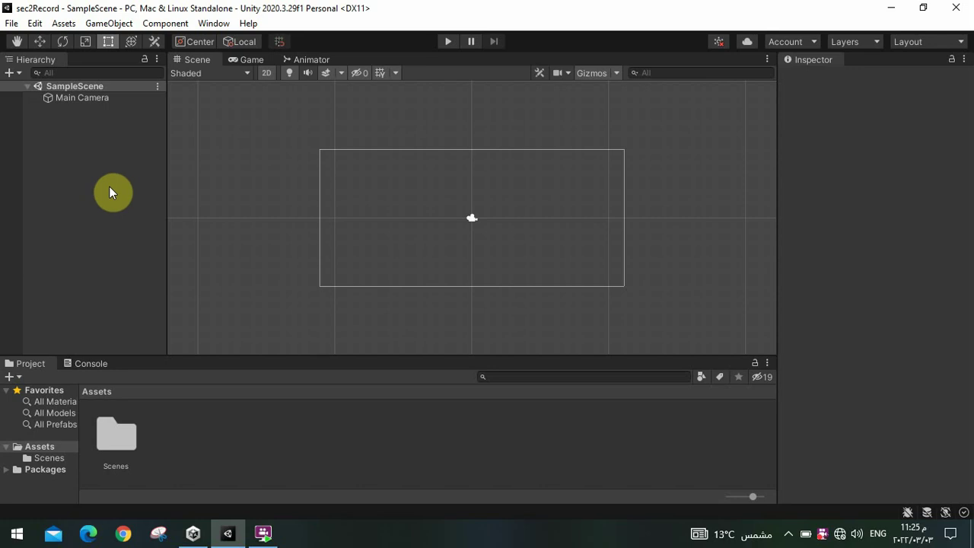
right_click(90, 185)
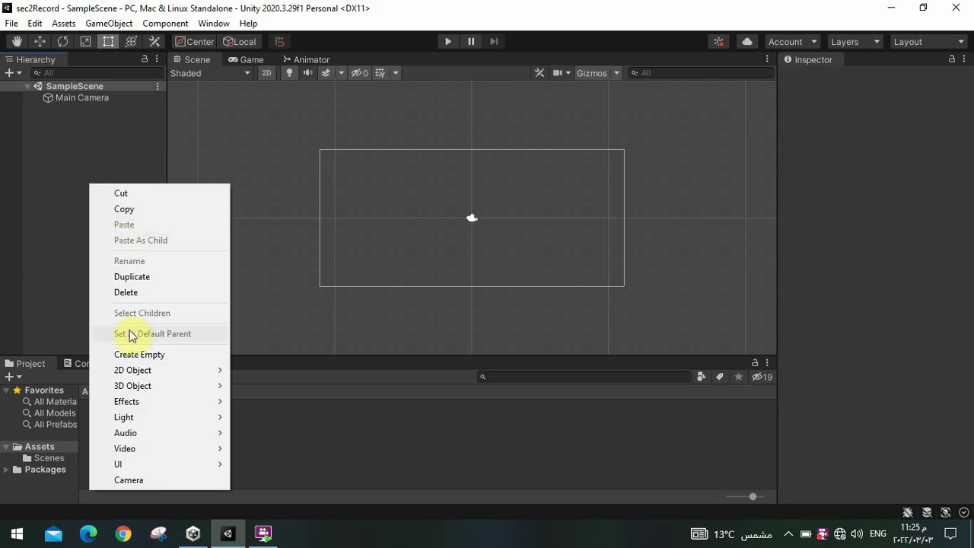
click(139, 355)
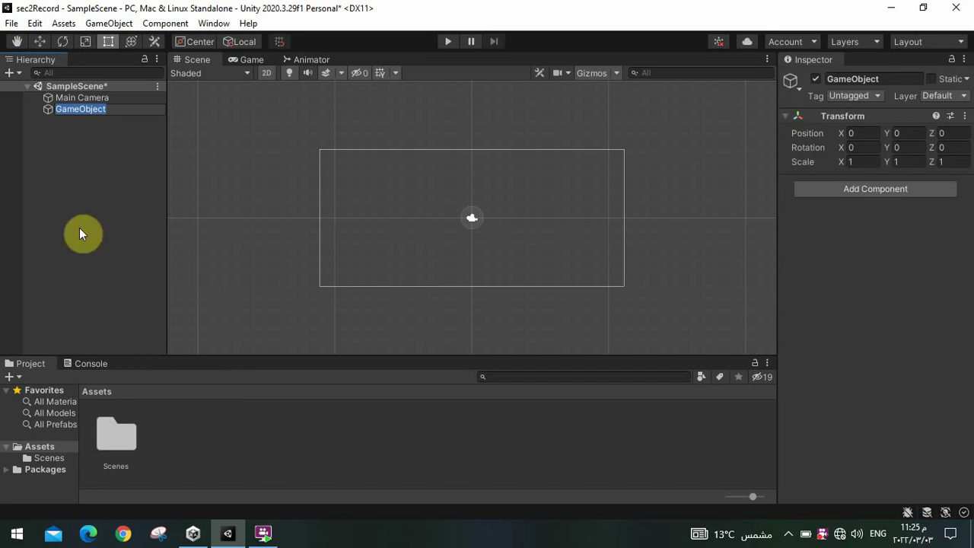
click(109, 152)
click(83, 112)
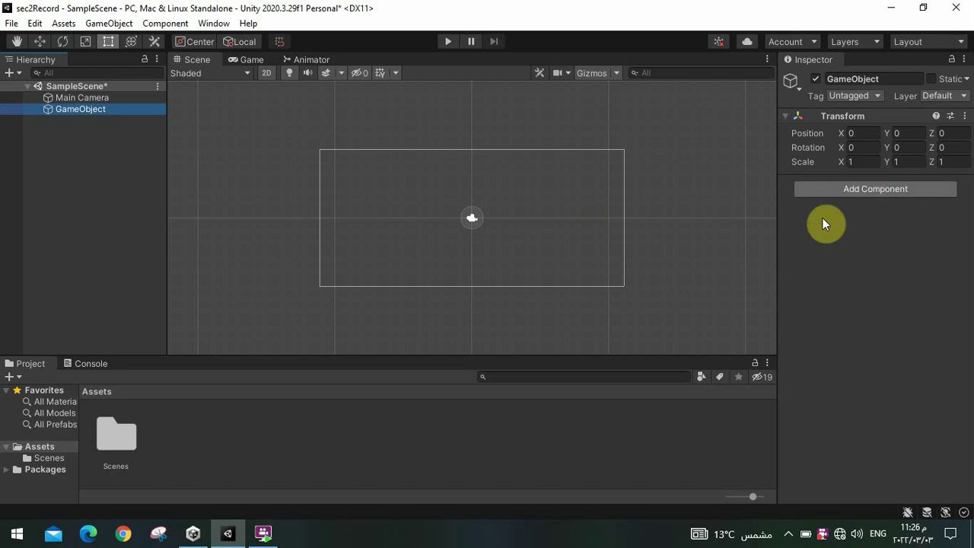
- Add a Rigidbody 2D to the GameObject, keeping Dynamic body type and Gravity Scale 1
click(859, 190)
text(bo)
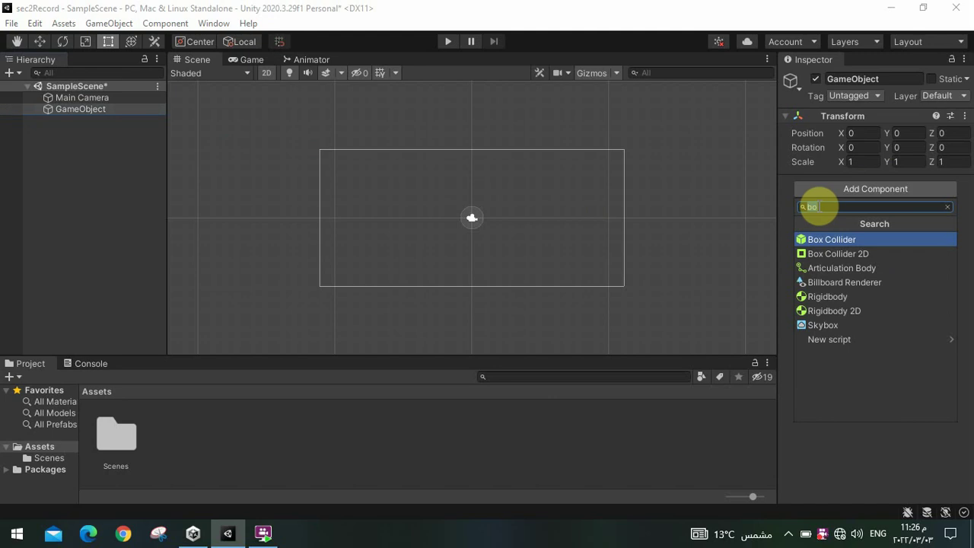
text(ri)
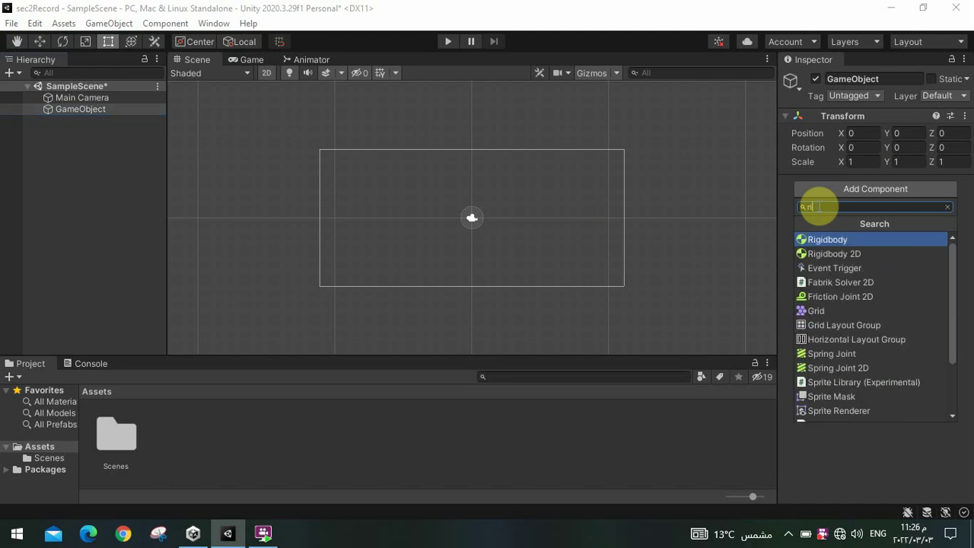
click(829, 257)
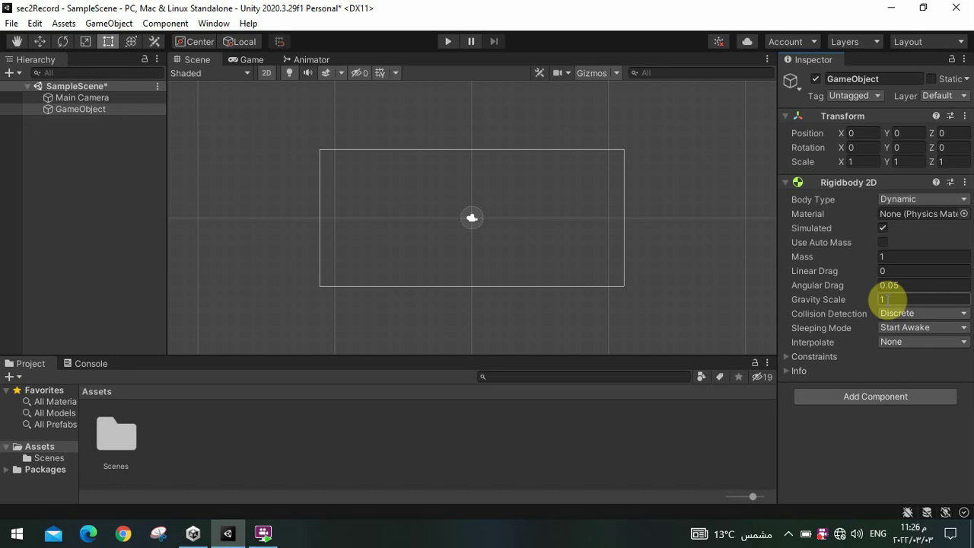
click(840, 375)
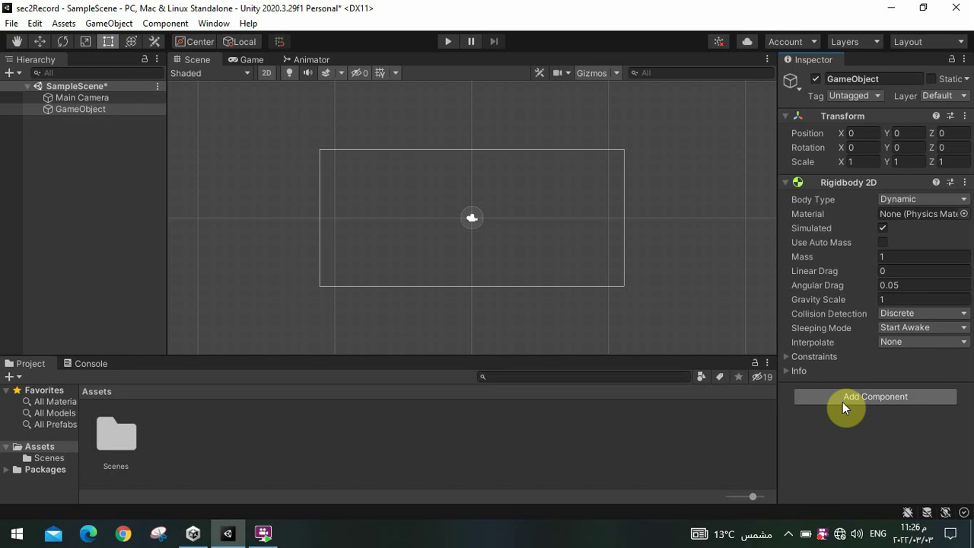
- Add a Box Collider 2D of size 1 by 1 to the GameObject
click(870, 395)
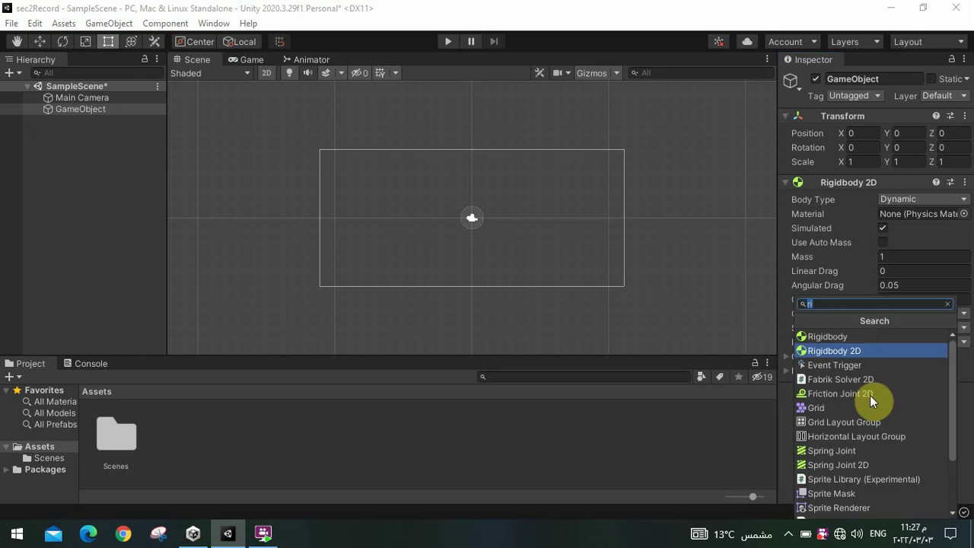
text(bo)
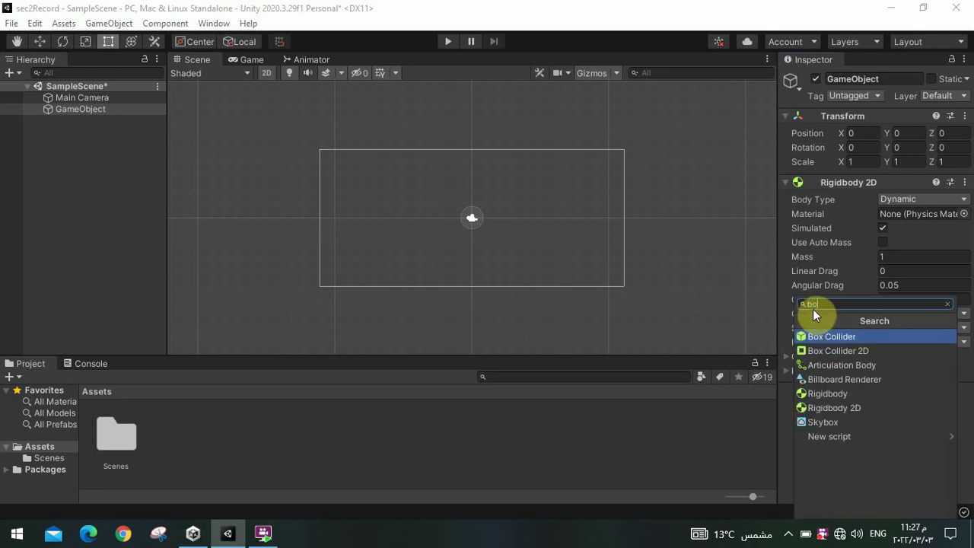
click(829, 350)
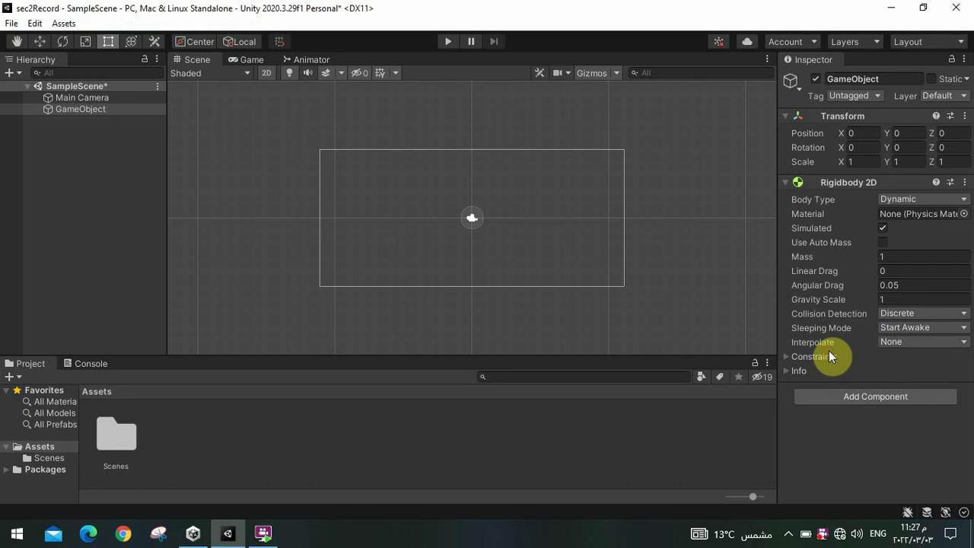
drag(972, 365, 971, 464)
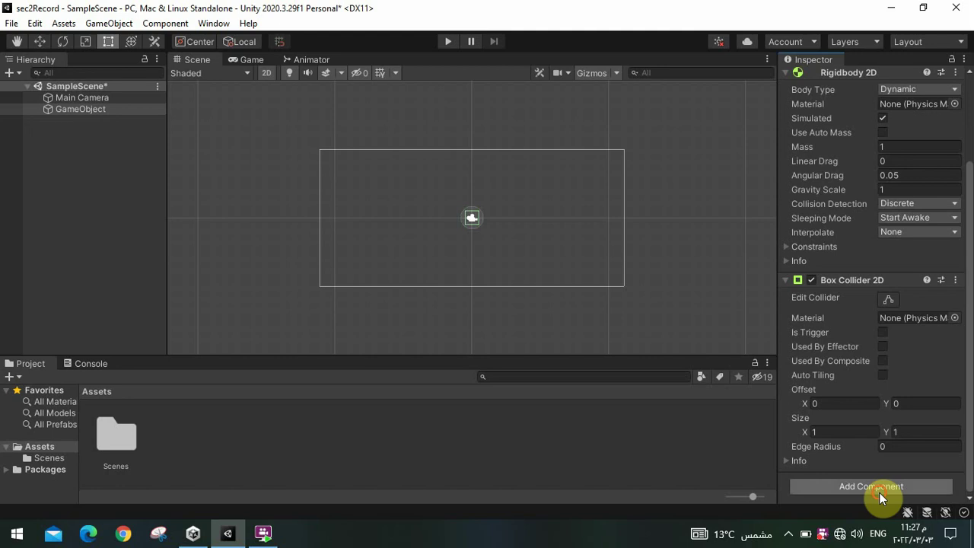
- Search components for Circle Collider 2D but dismiss the popup without adding it
click(880, 492)
text(ci)
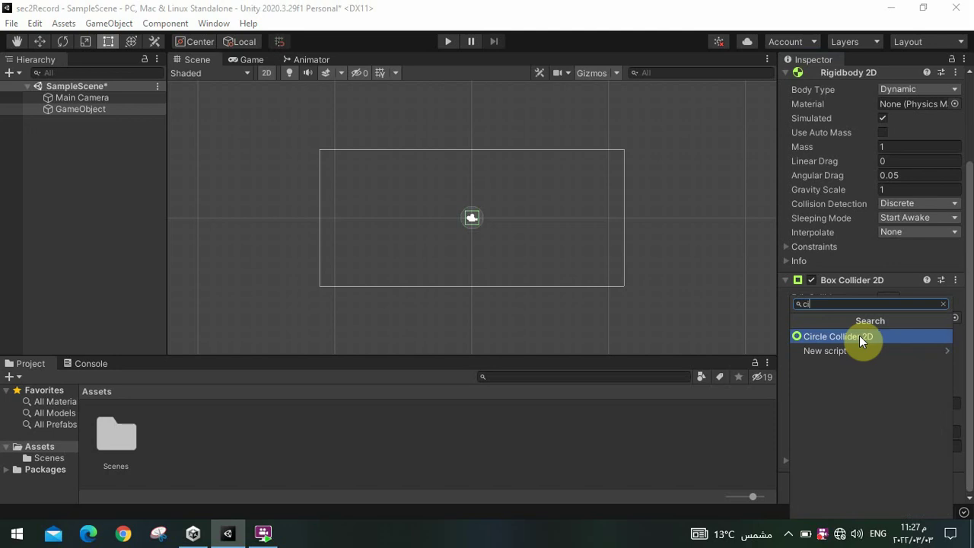
click(786, 448)
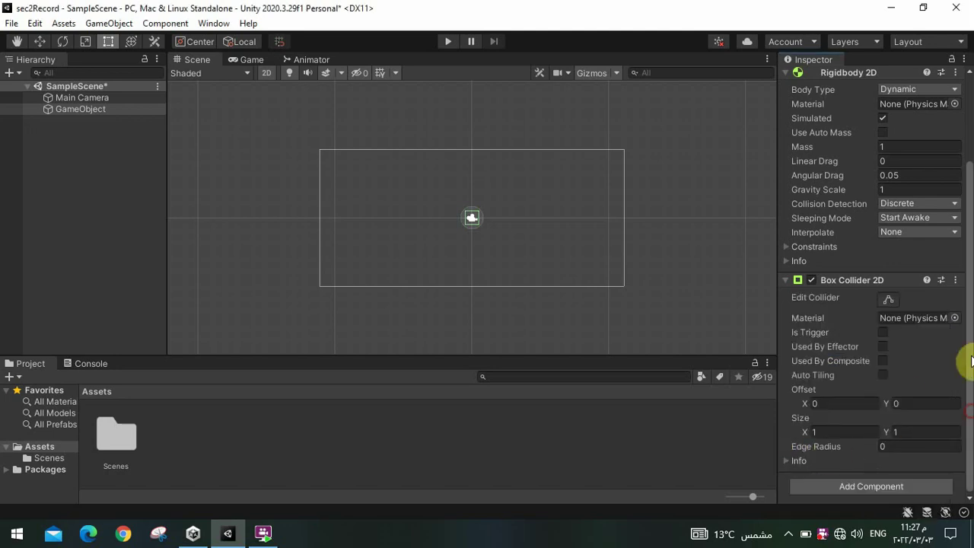
- Remove the Rigidbody 2D and Box Collider 2D components, leaving only the Transform
scroll(971, 361, up, 3)
click(956, 184)
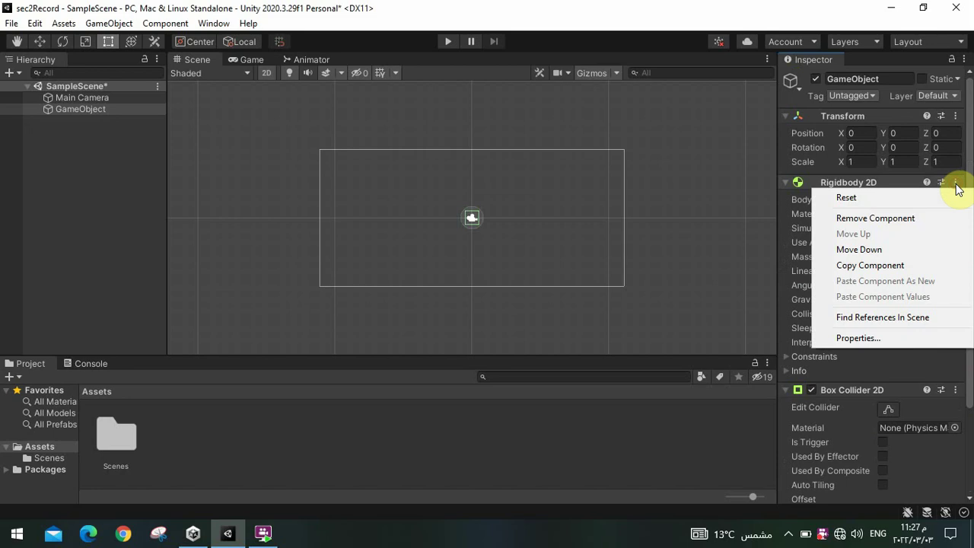
click(906, 219)
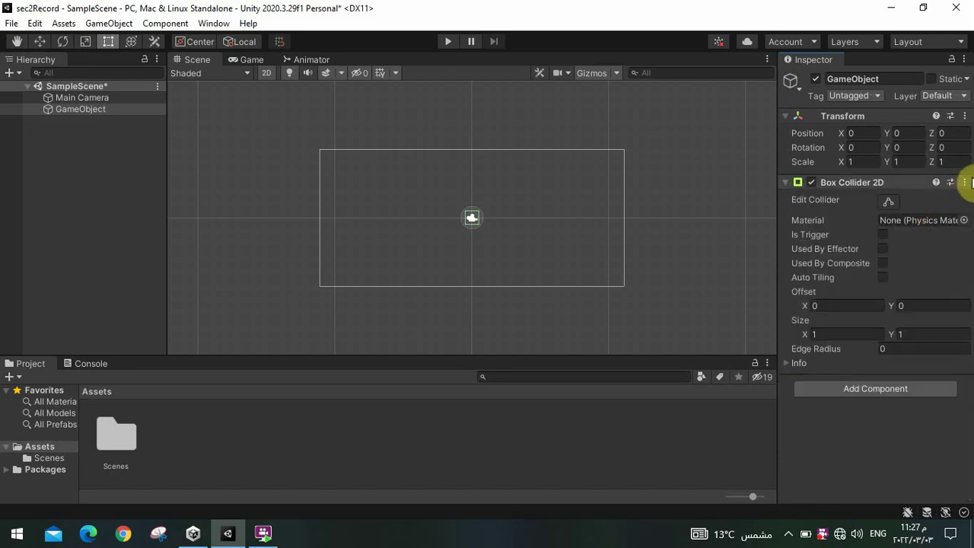
click(964, 182)
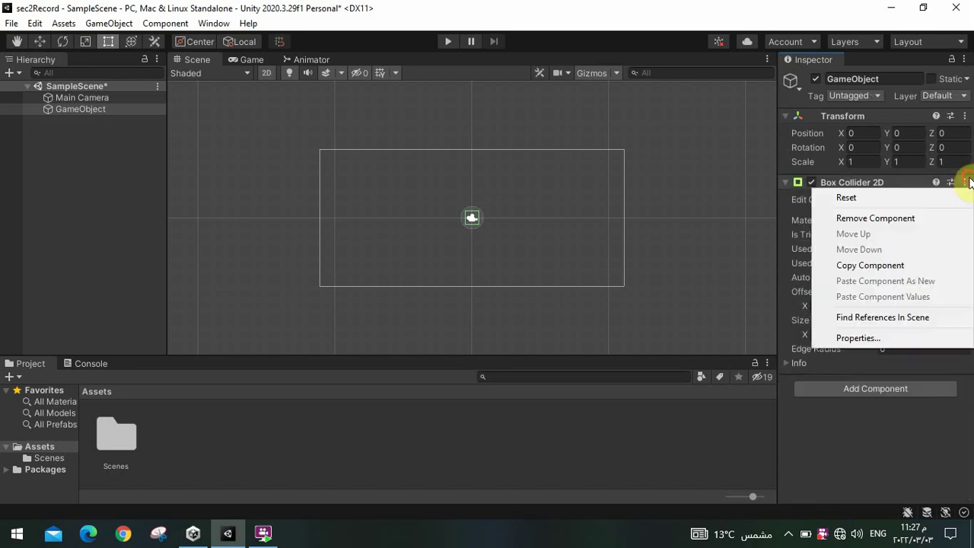
click(881, 221)
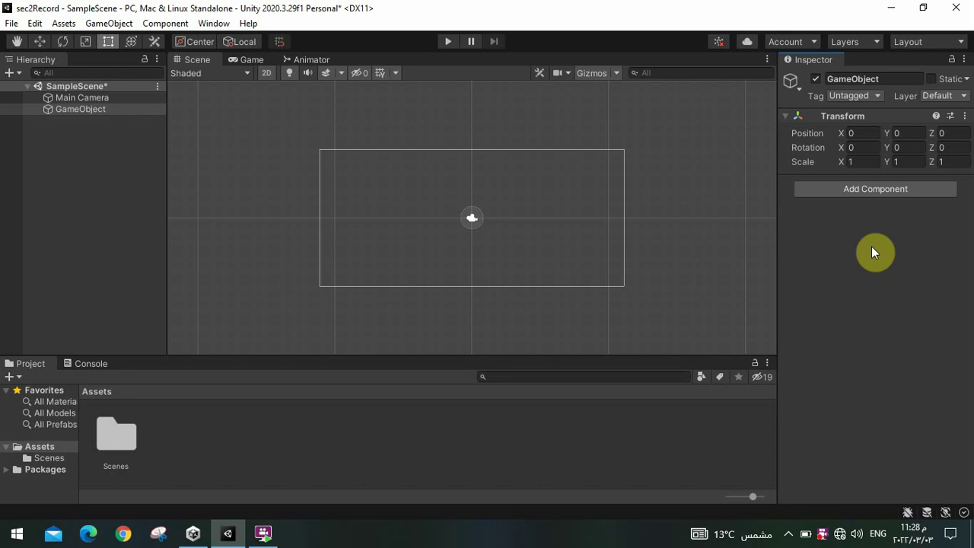
- Create a folder named 'scripts' under Assets
right_click(214, 443)
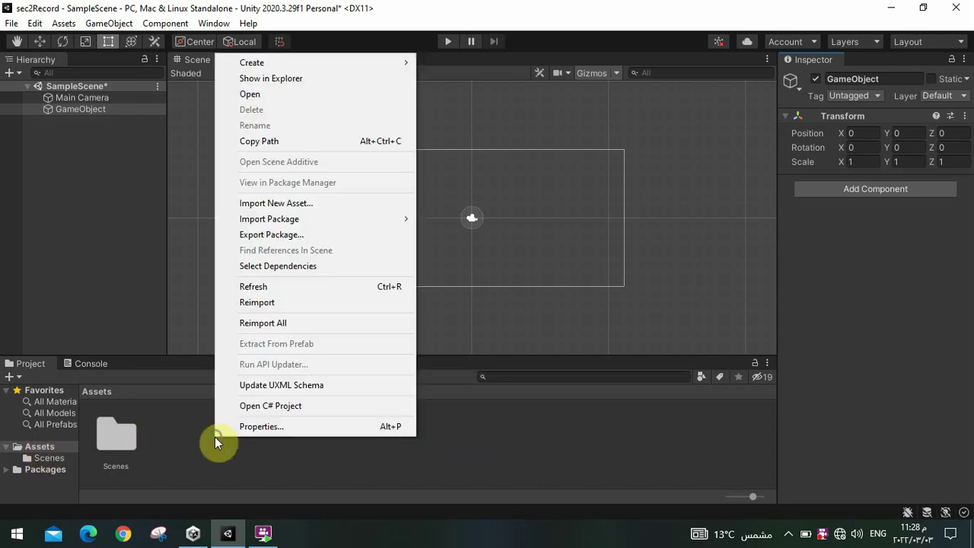
mouse_move(370, 64)
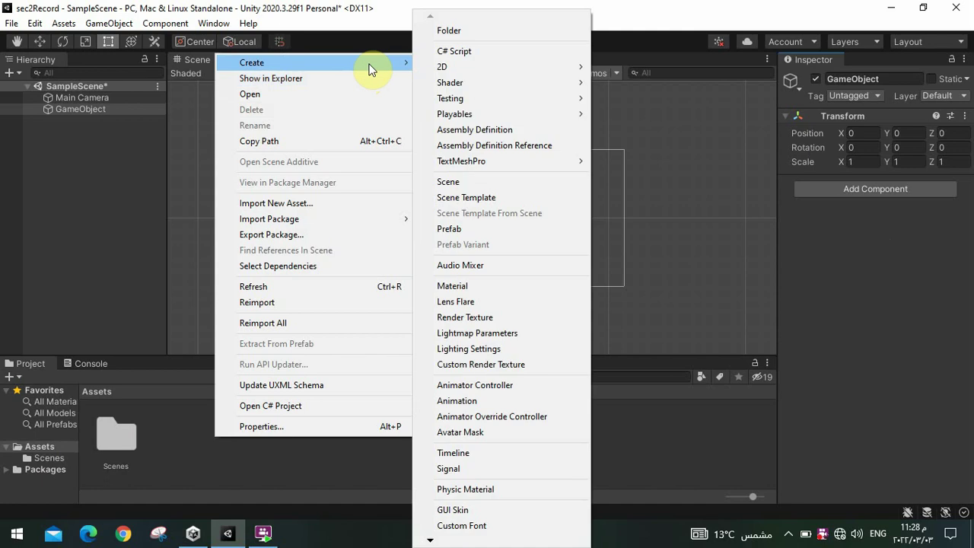
click(460, 31)
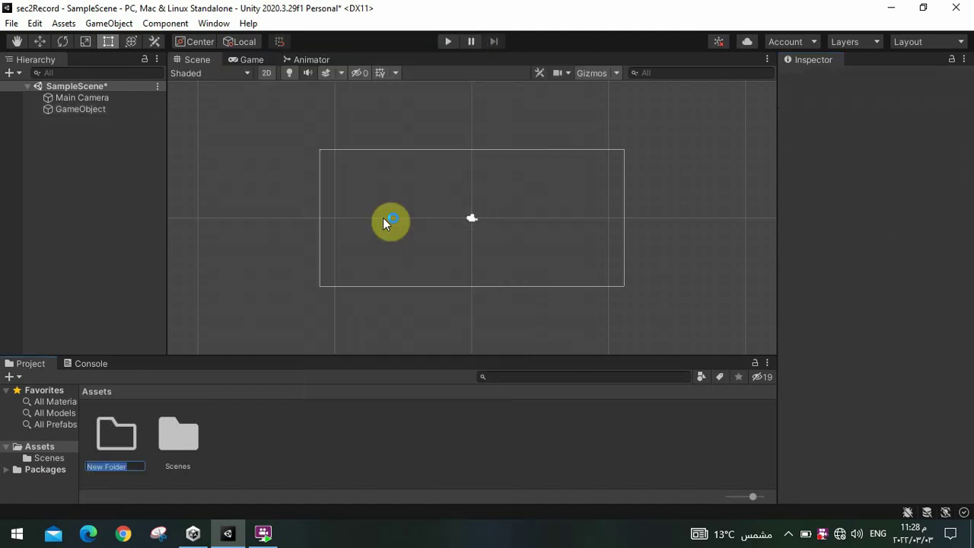
text(s)
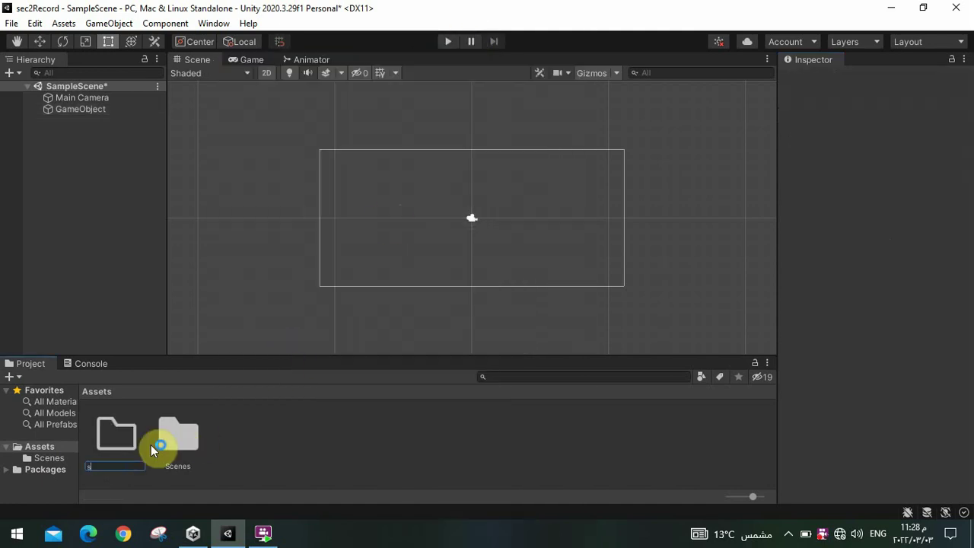
text(cript)
text(s)
key(Return)
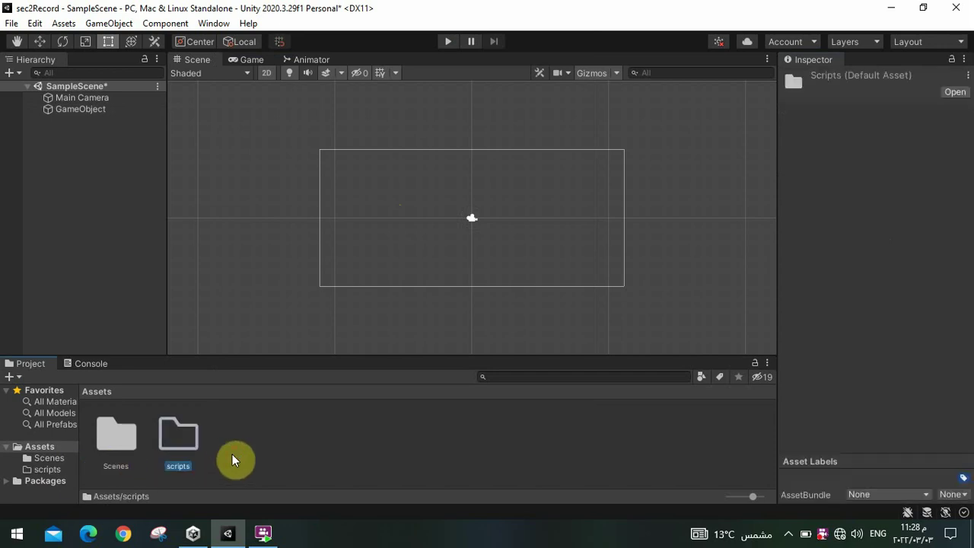
- Create a second folder named 'images' under Assets
click(234, 439)
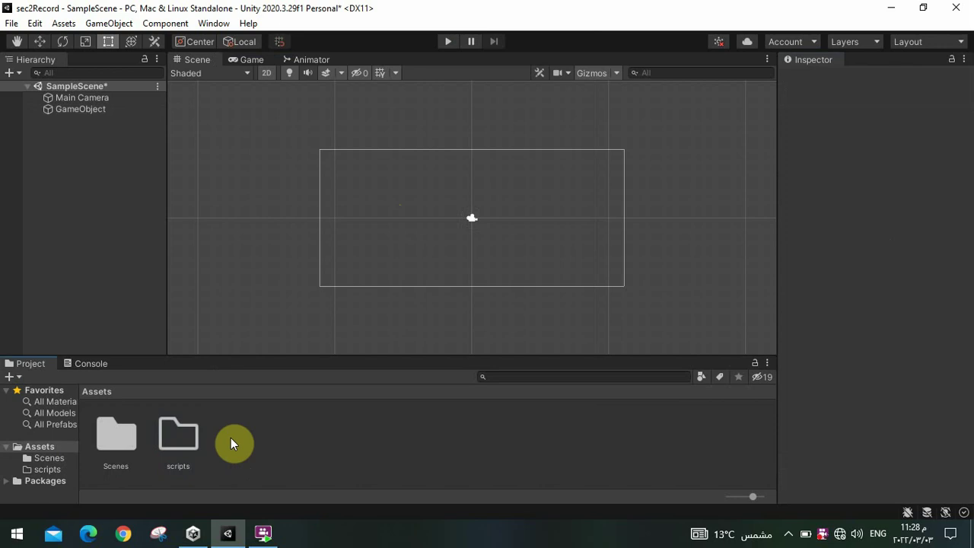
right_click(231, 438)
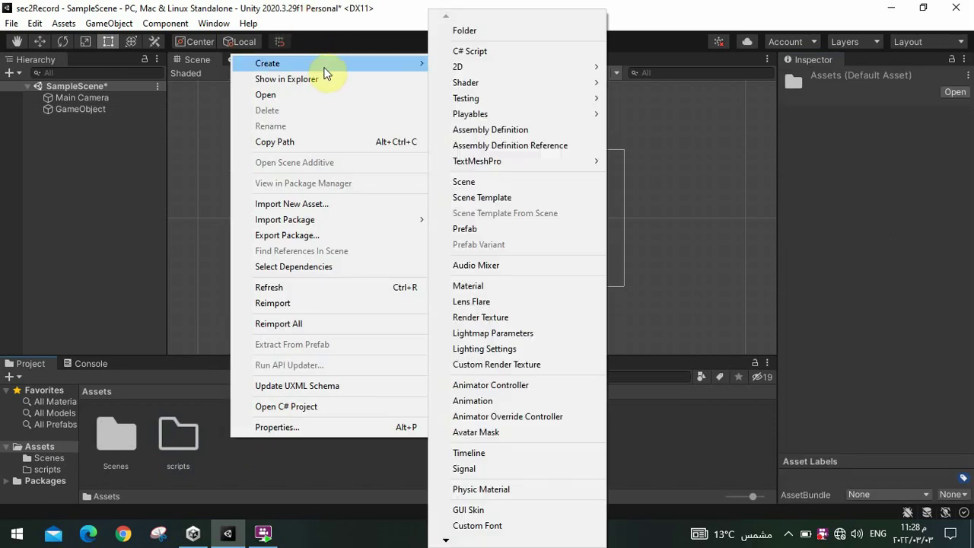
mouse_move(424, 64)
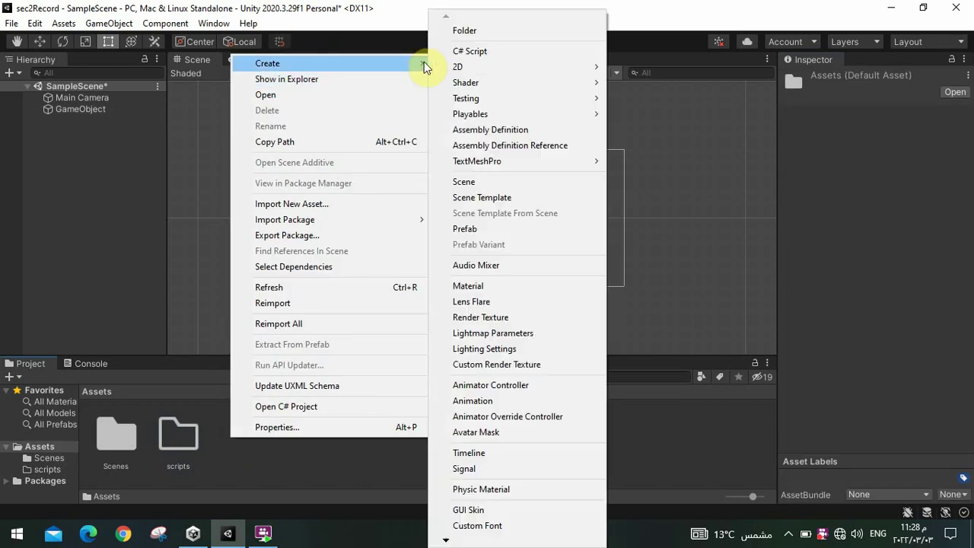
click(464, 31)
text(i)
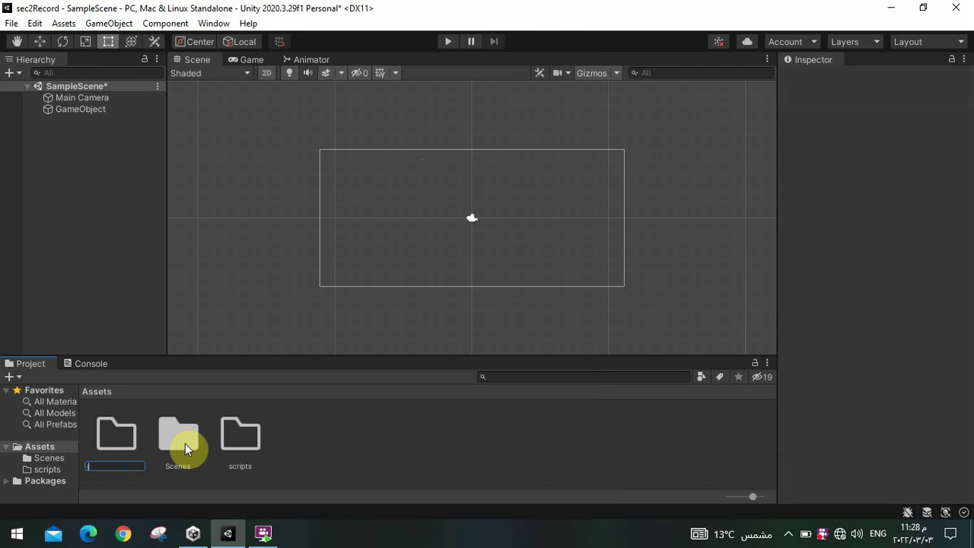
text(mag)
text(es)
key(Return)
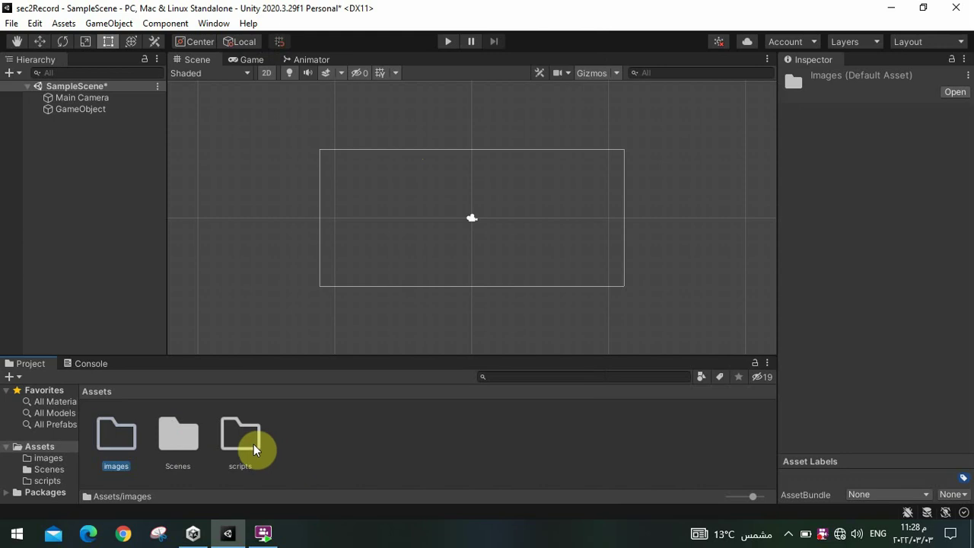
- Open the empty scripts folder in the Project panel
click(335, 449)
click(250, 438)
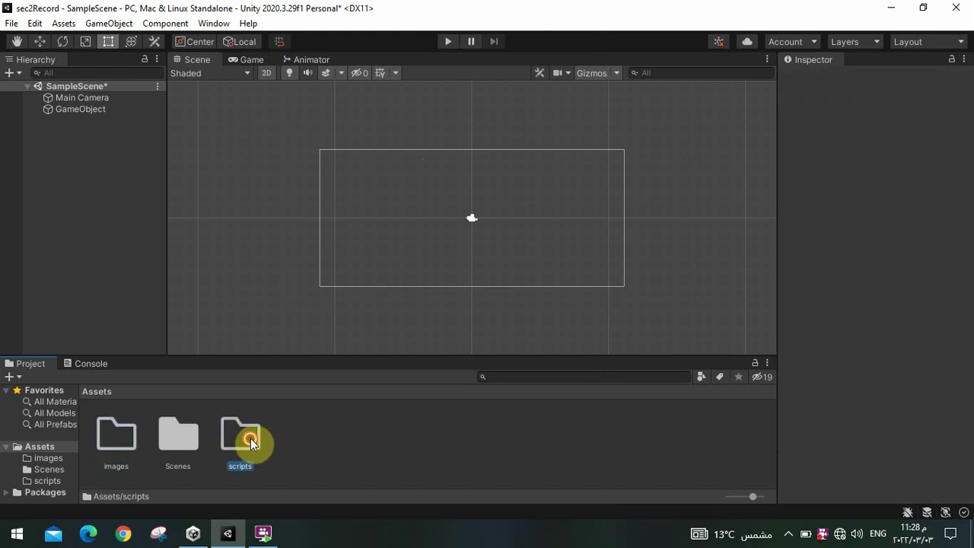
double_click(250, 439)
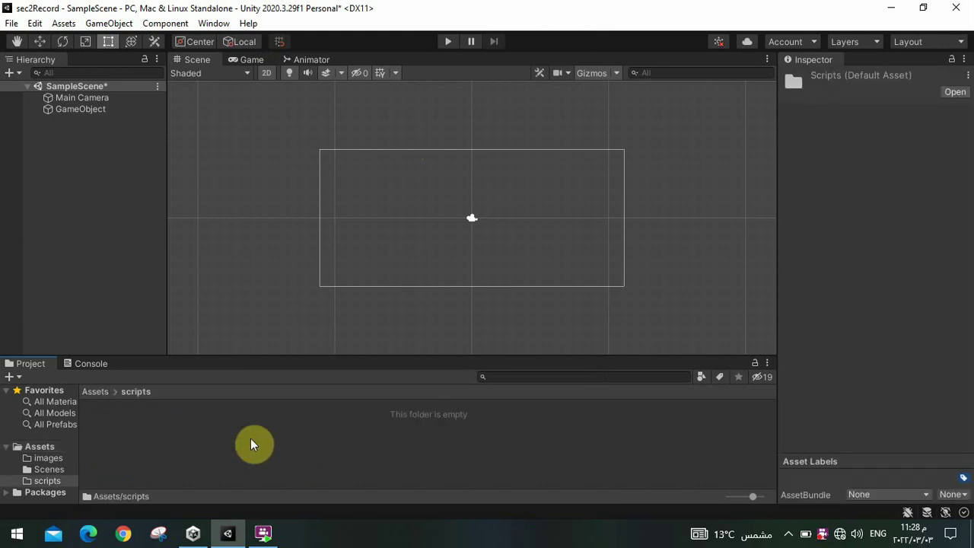
- Create a C# script named 'firstmethod' in the scripts folder
right_click(252, 443)
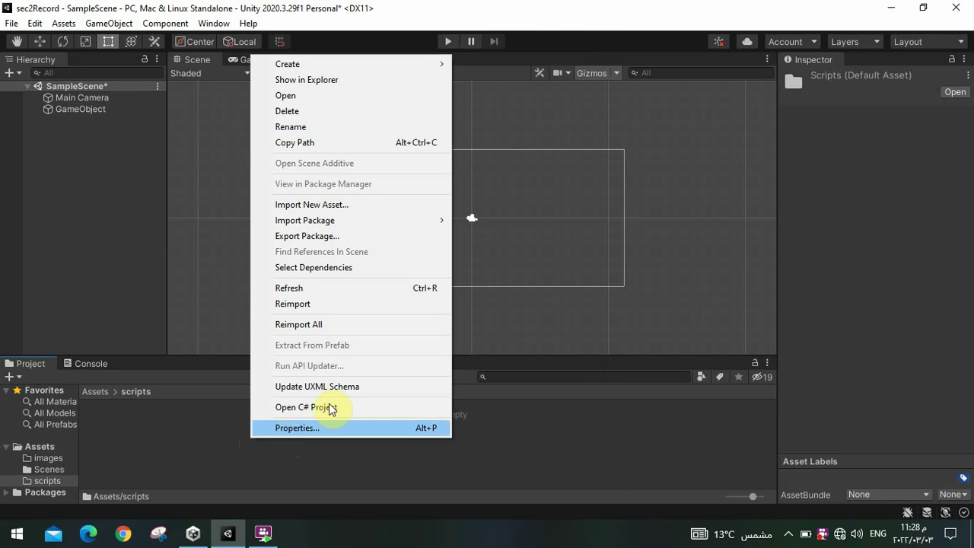
mouse_move(394, 69)
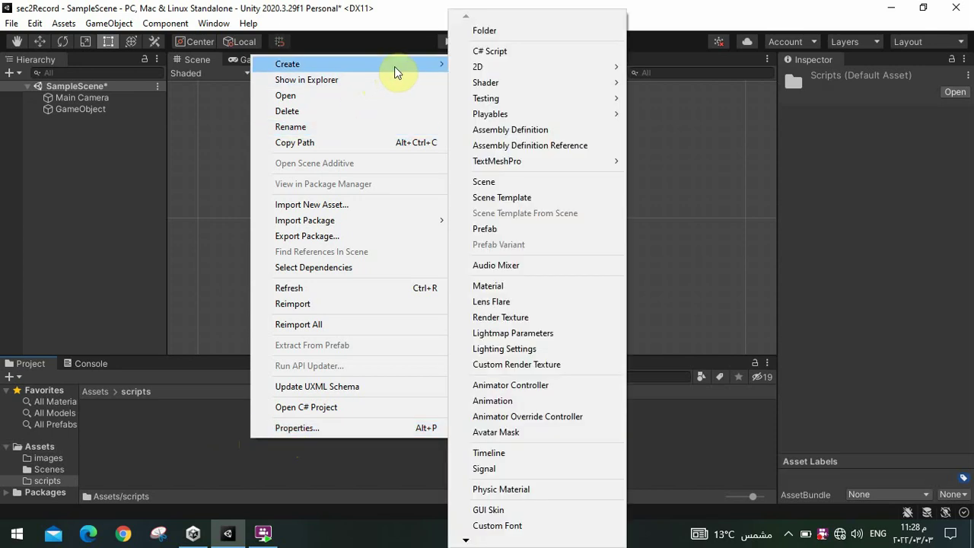
click(479, 52)
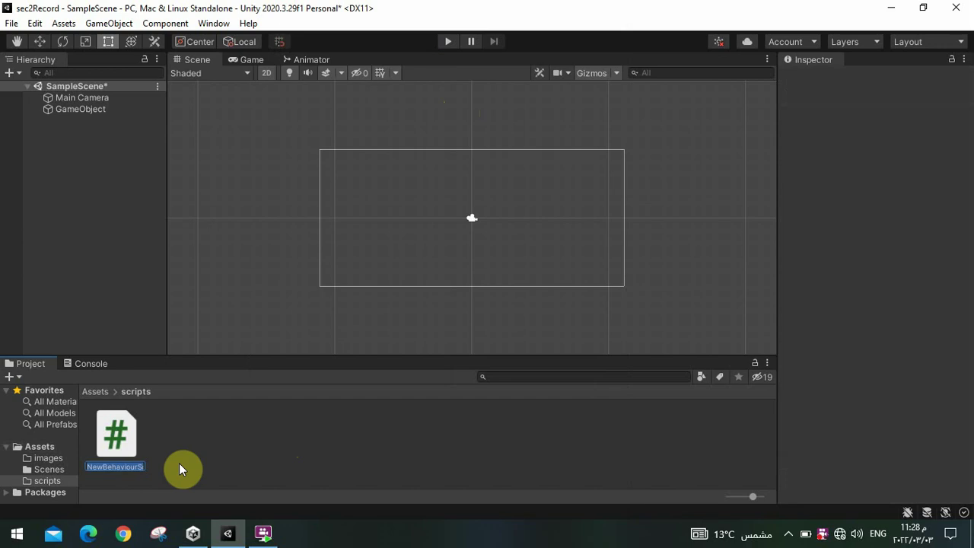
text(f)
text(irst)
text(met)
text(hod)
key(Return)
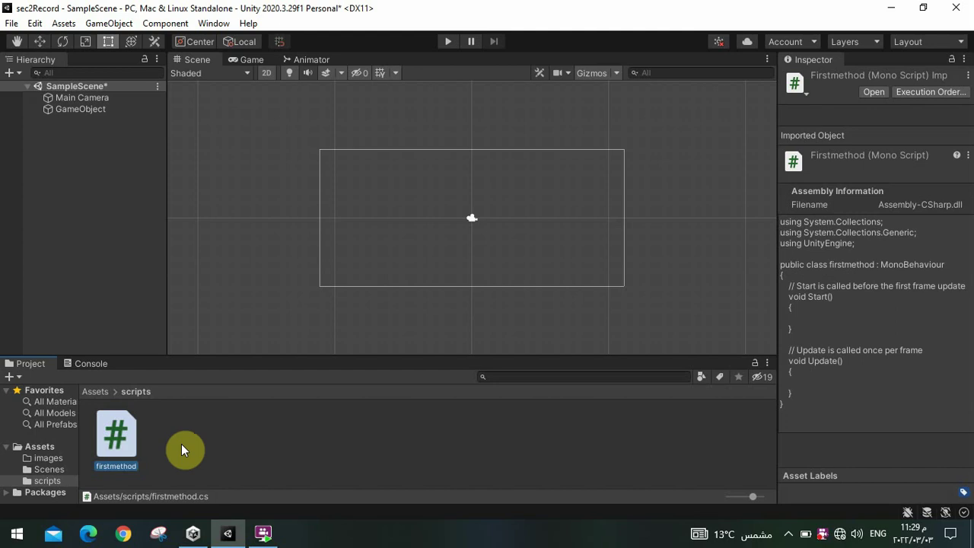
click(211, 437)
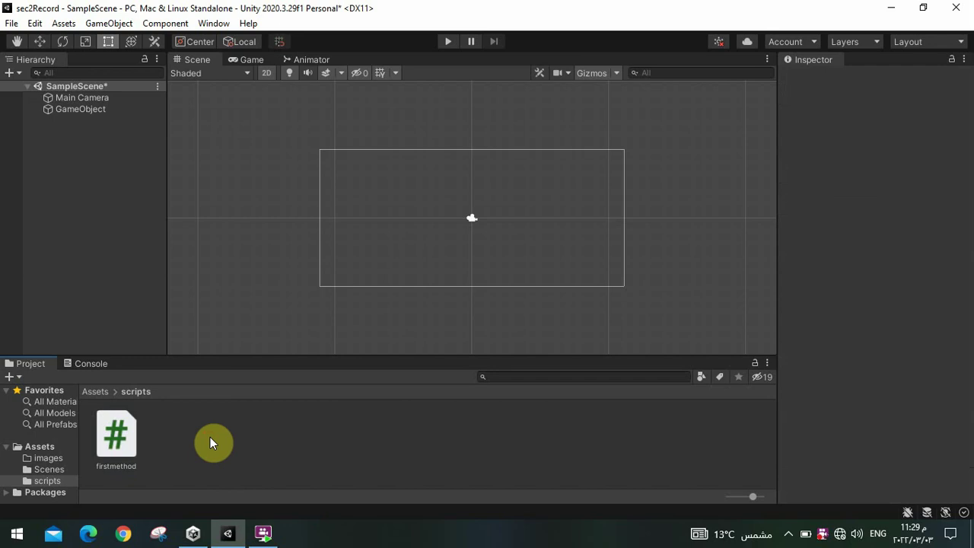
- Dismiss the Create menu and open the firstmethod script in Visual Studio
right_click(205, 438)
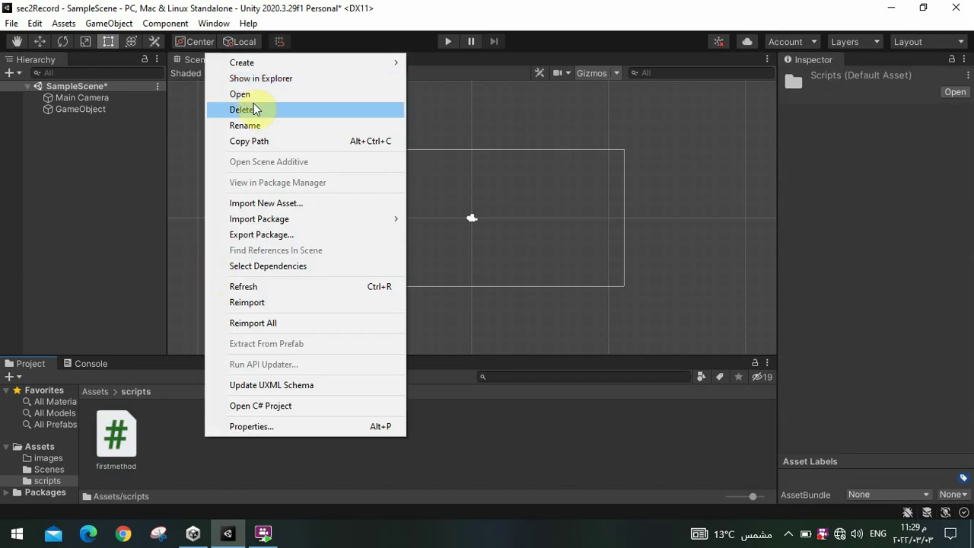
mouse_move(339, 65)
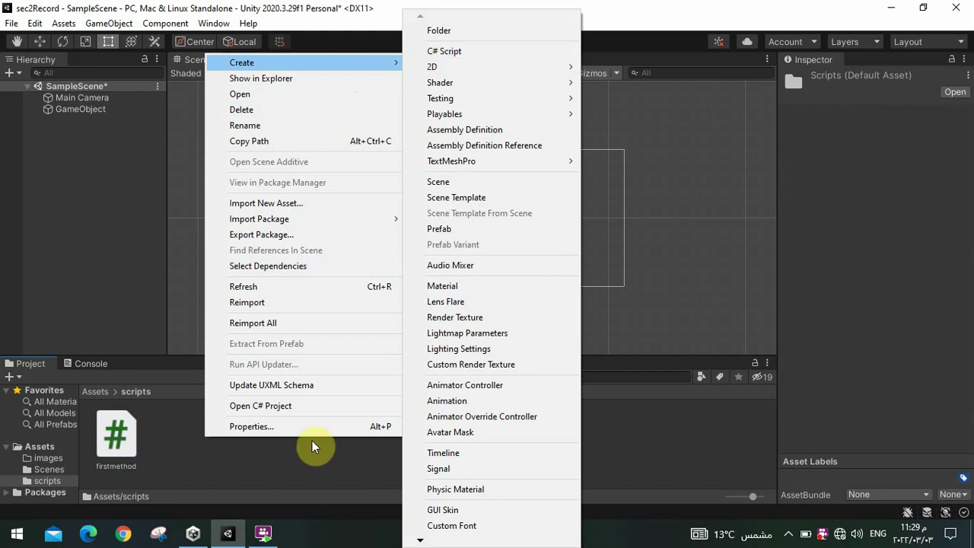
click(182, 447)
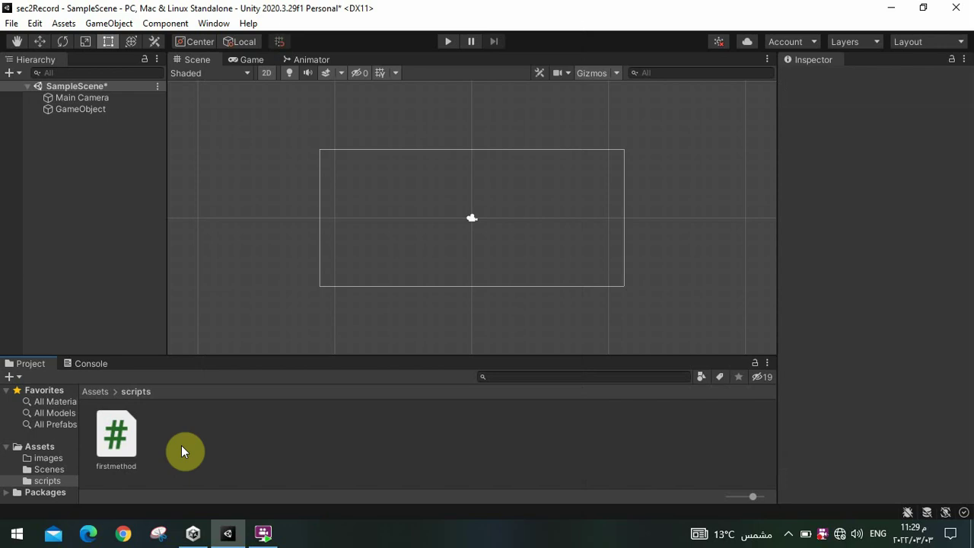
click(117, 447)
double_click(117, 447)
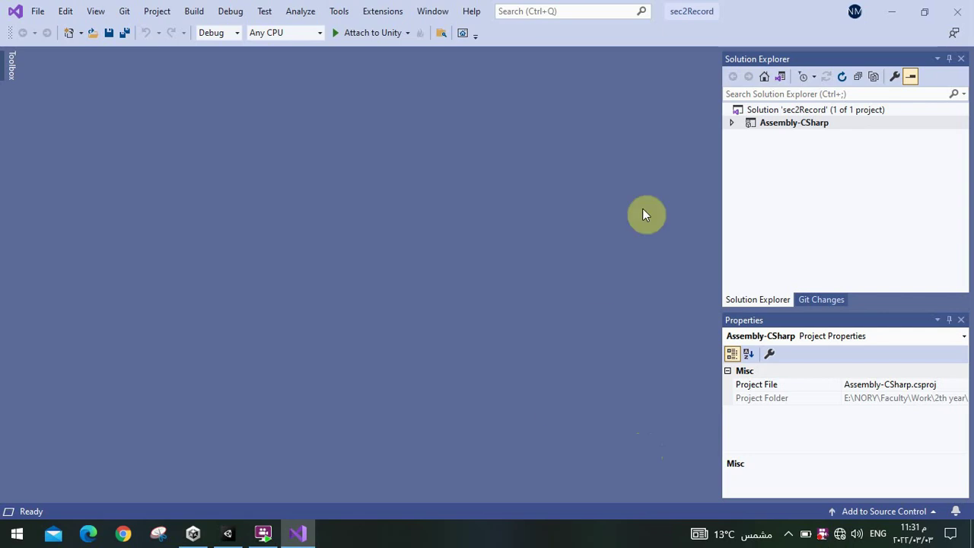
- Close the file-less Visual Studio window and reopen firstmethod from Unity's Project panel
click(956, 12)
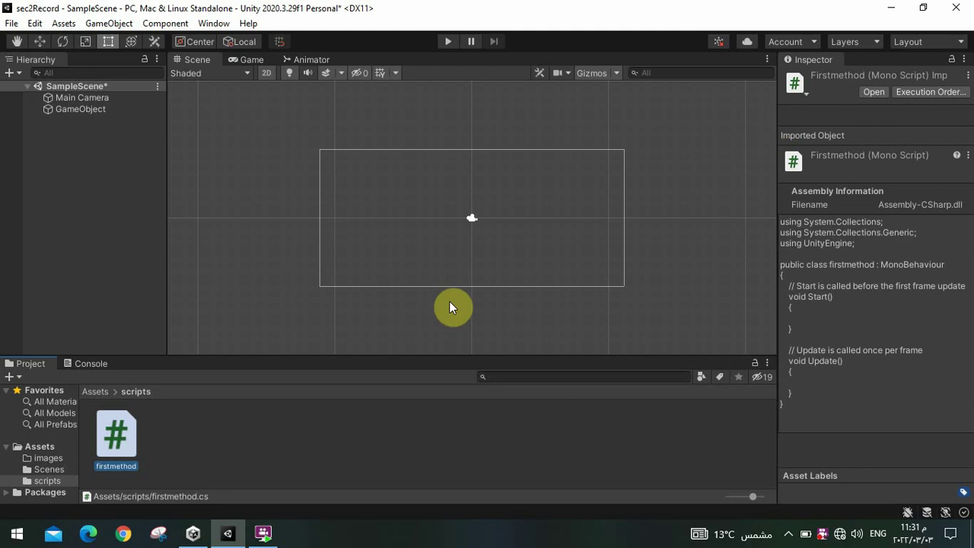
click(202, 430)
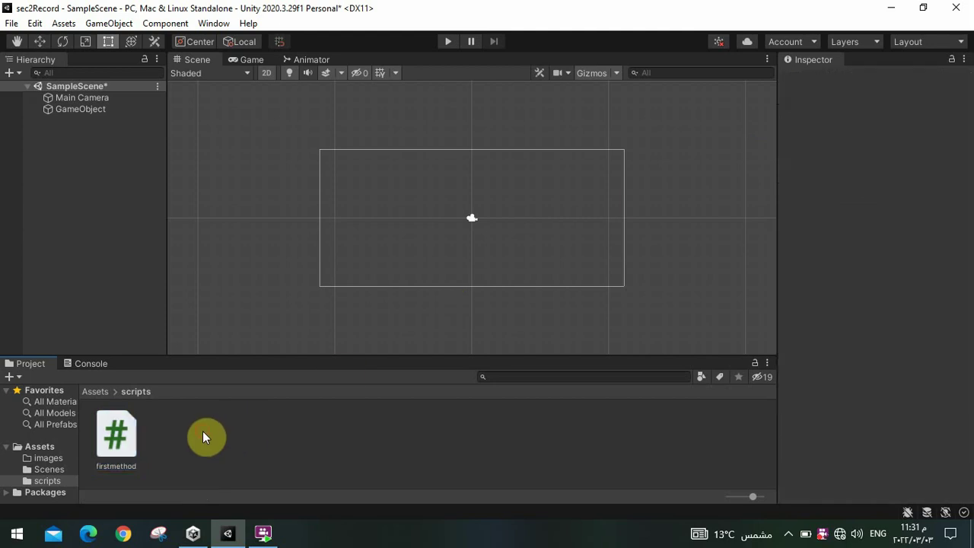
double_click(126, 436)
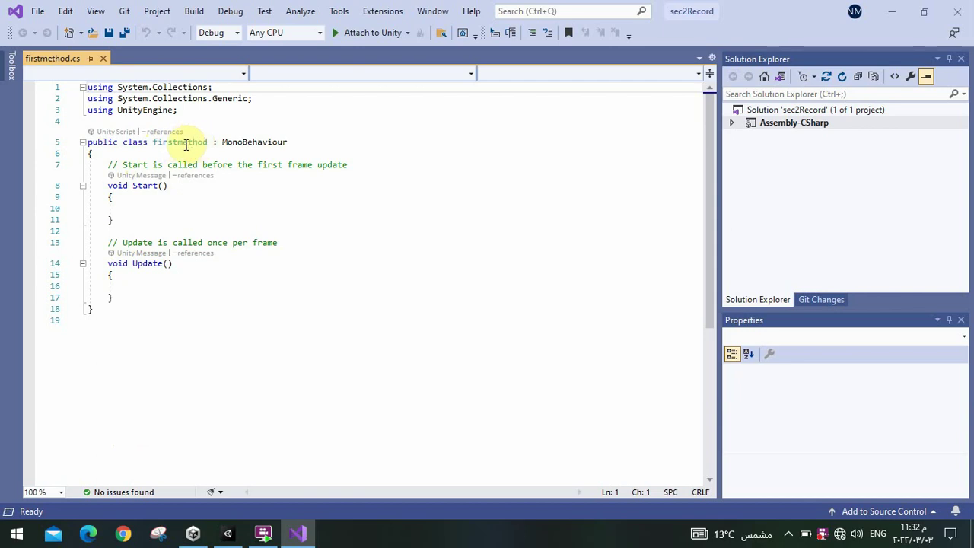
- Check the MonoBehaviour Quick Info in firstmethod.cs, then minimize Visual Studio
mouse_move(220, 142)
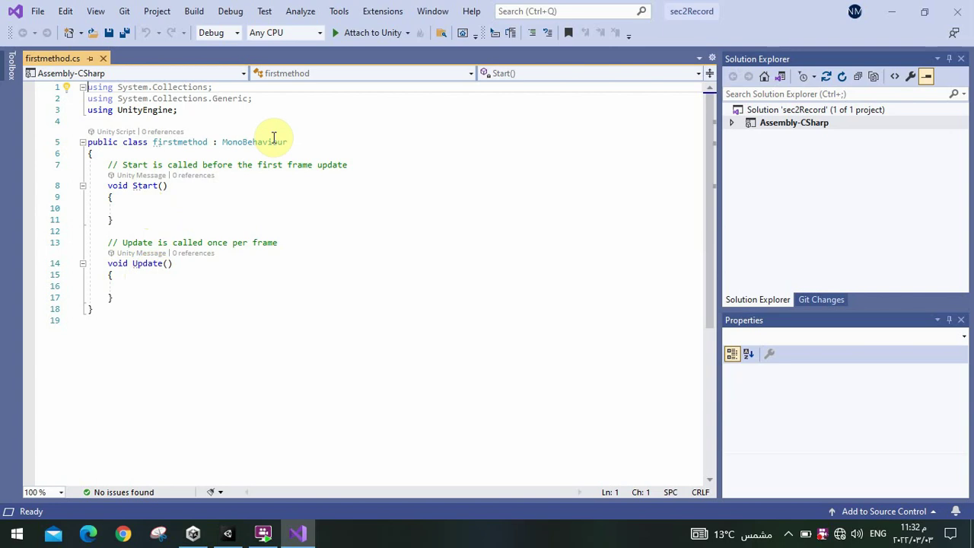
mouse_move(273, 139)
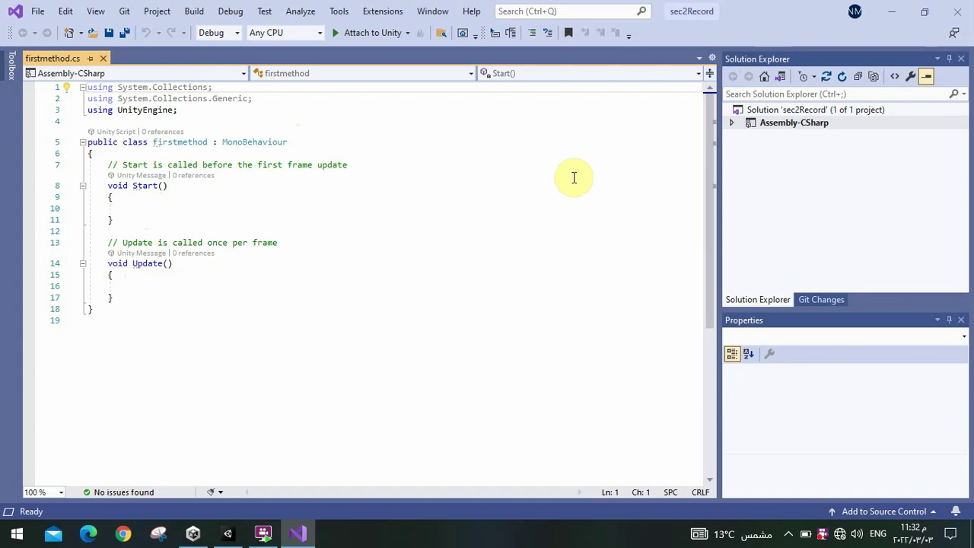
click(890, 13)
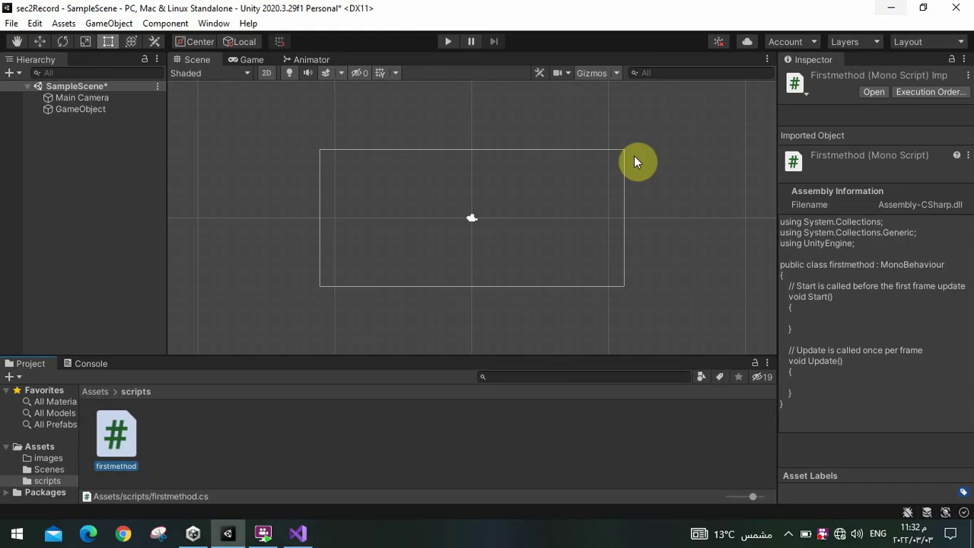
- Keep Visual Studio Community 2019 as the External Script Editor, then bring Visual Studio forward
click(34, 23)
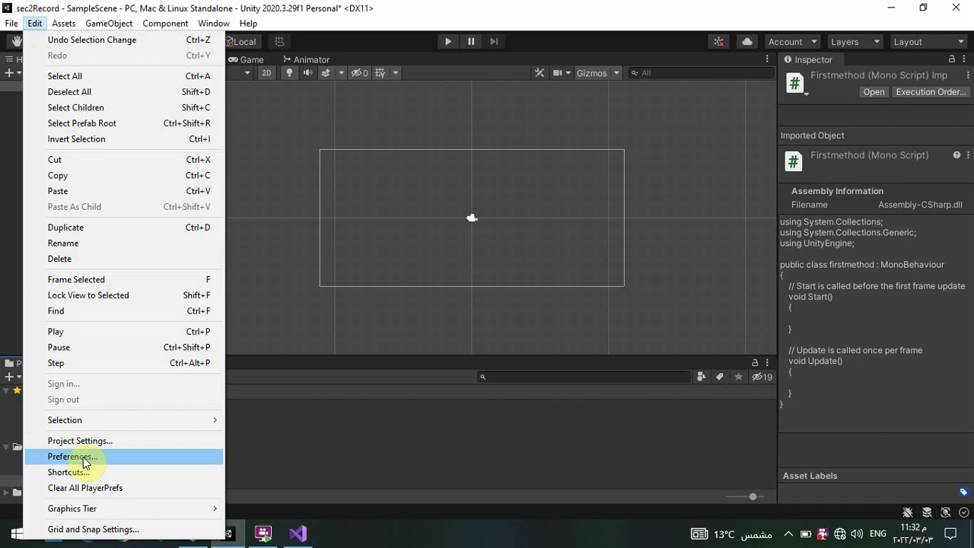
click(84, 458)
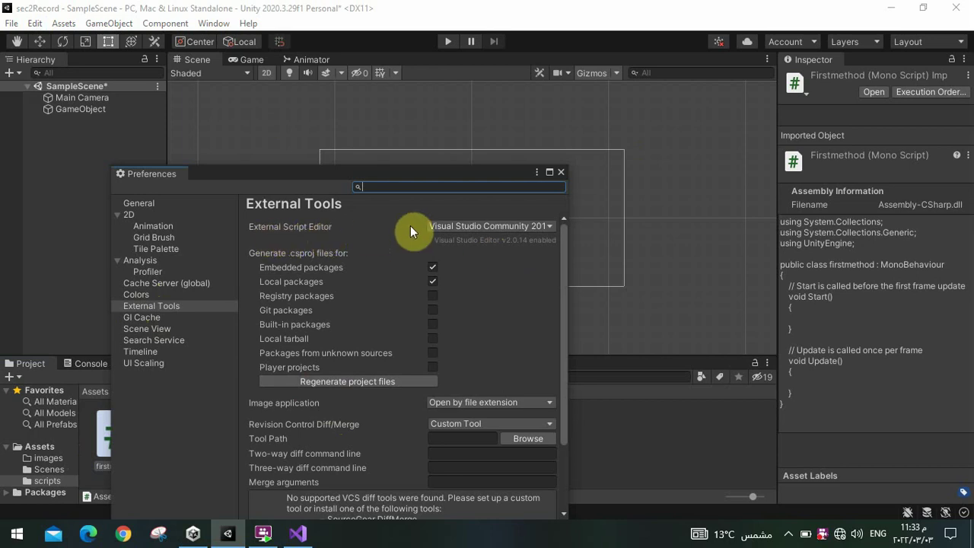
click(436, 226)
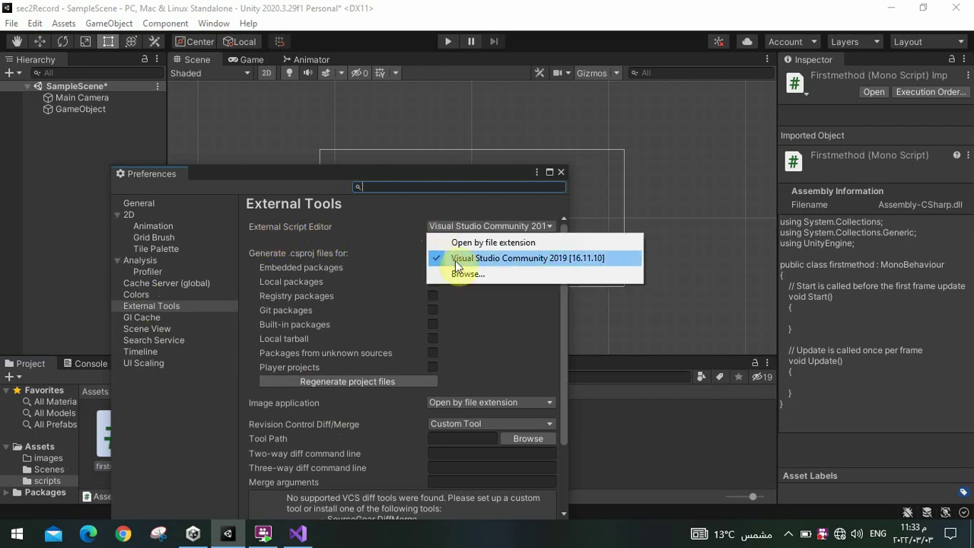
click(482, 318)
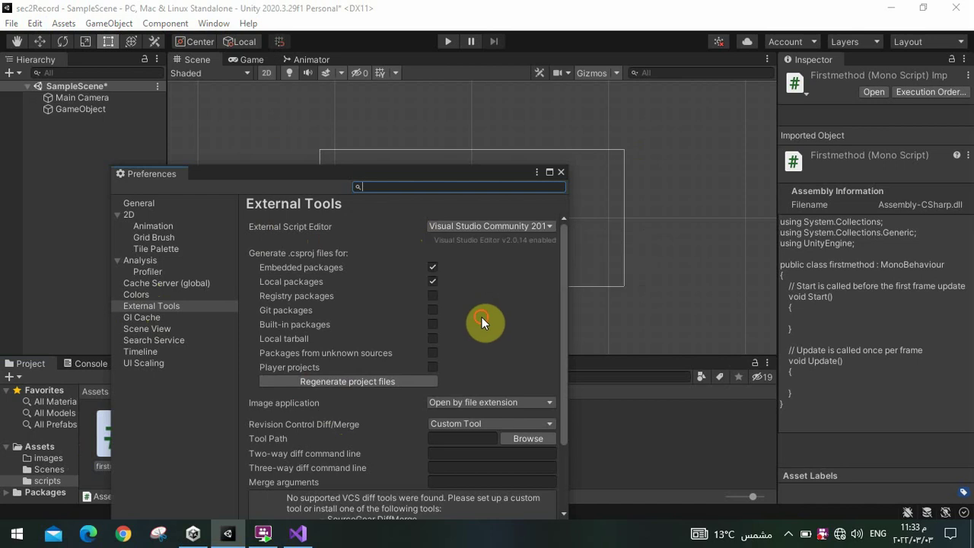
click(561, 174)
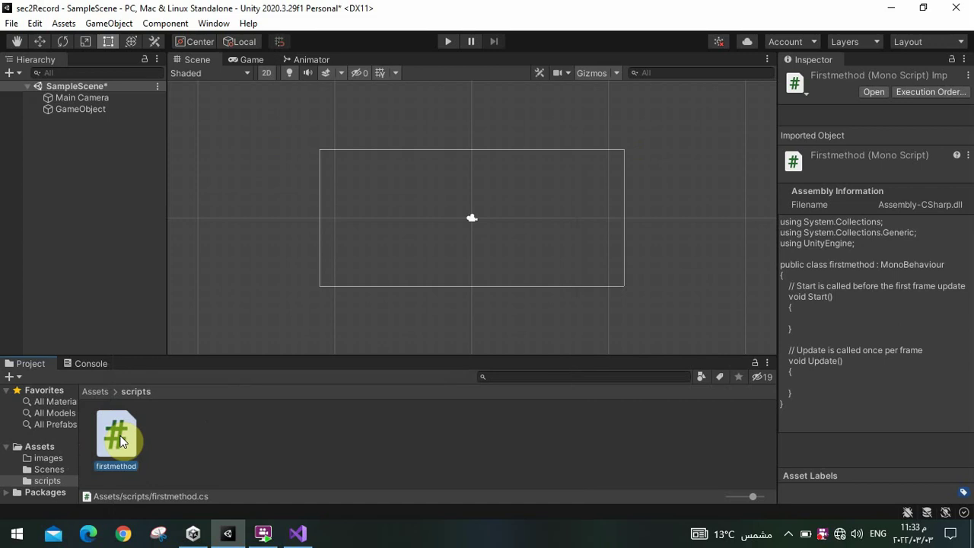
click(297, 533)
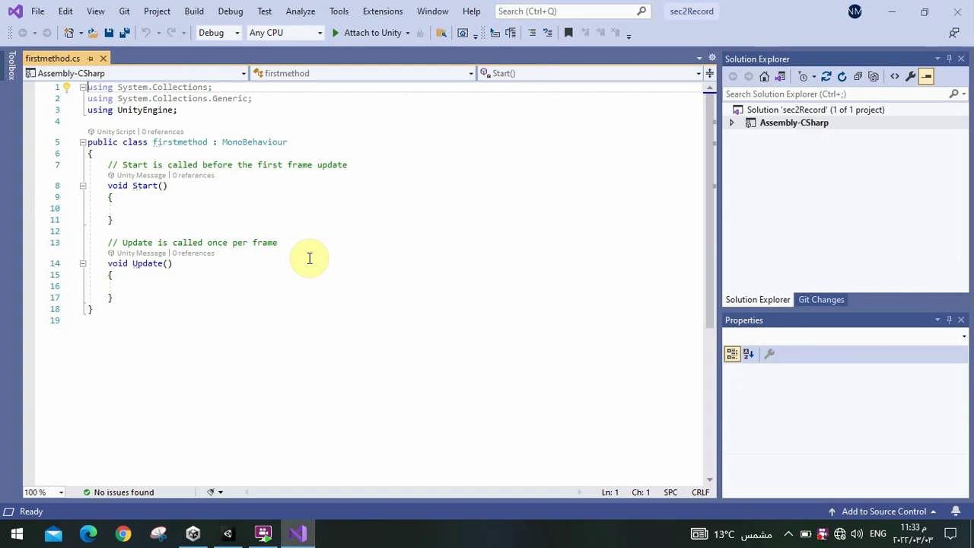
- Minimize Visual Studio to bring the Unity Editor back to the front
click(298, 535)
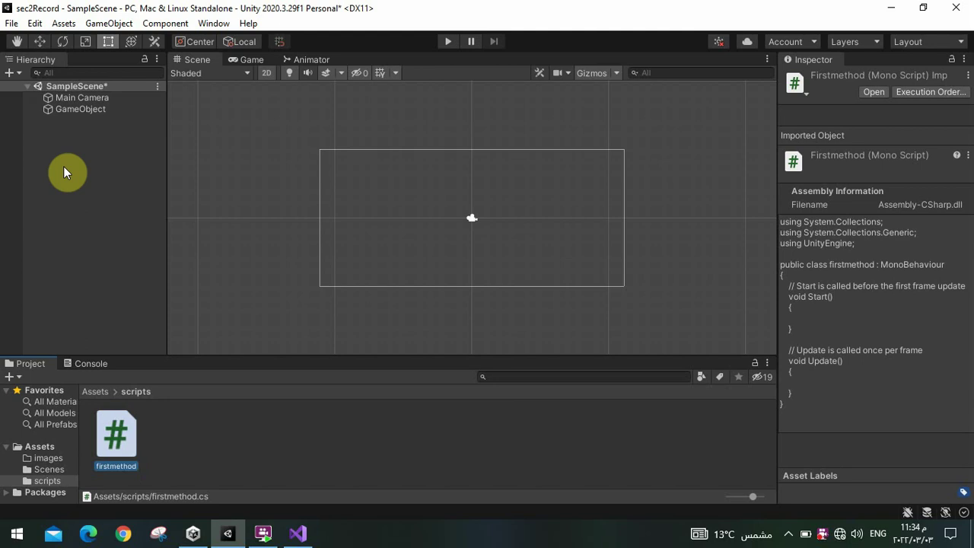
- Import the img1 picture into the images folder as a Sprite (2D and UI) texture
click(49, 457)
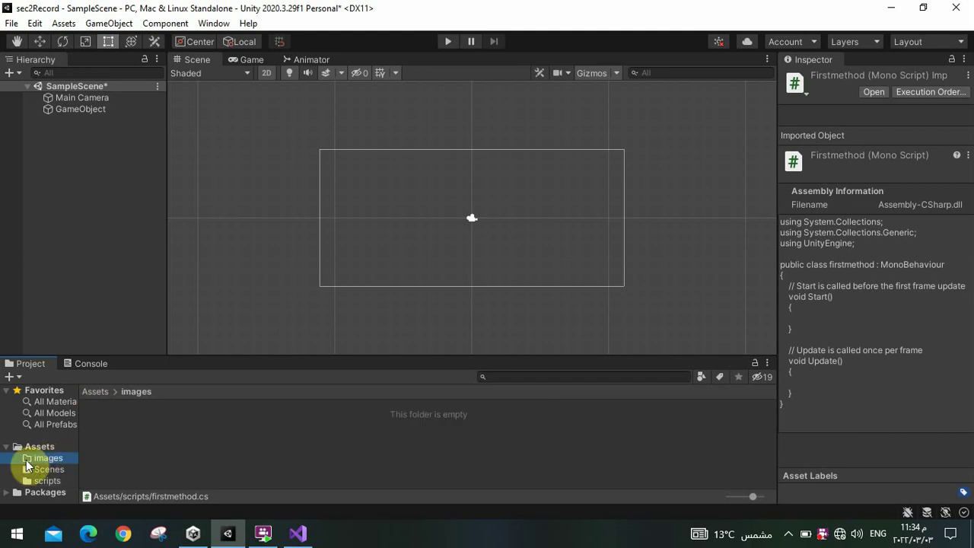
right_click(172, 439)
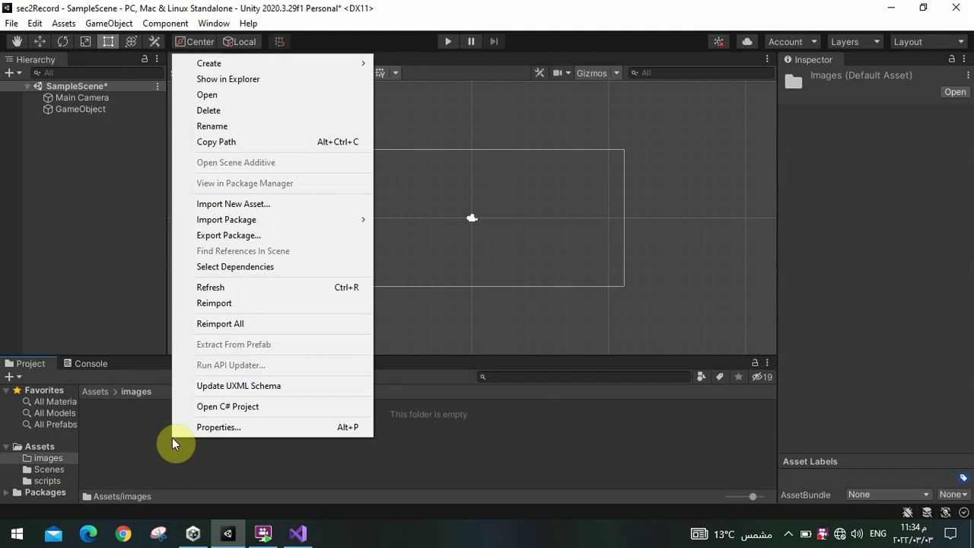
click(273, 206)
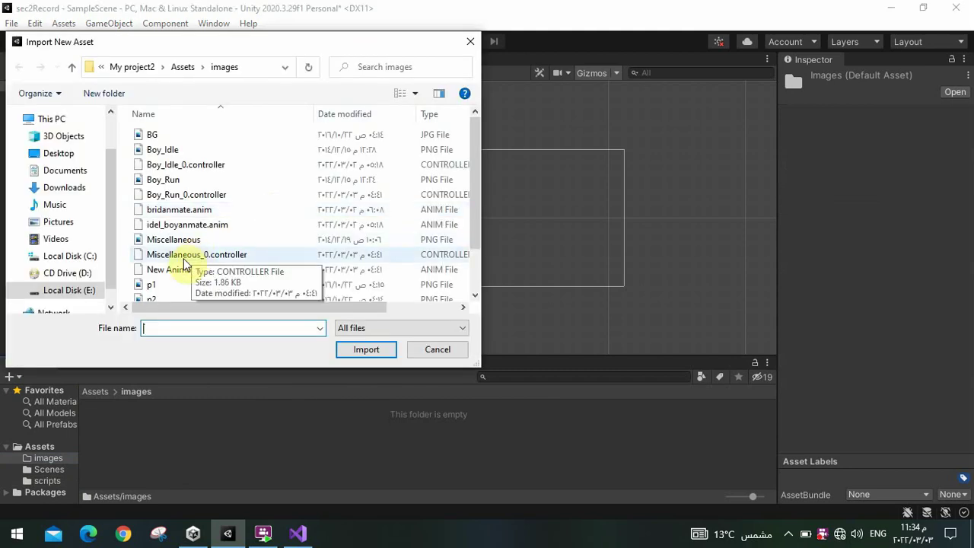
double_click(69, 68)
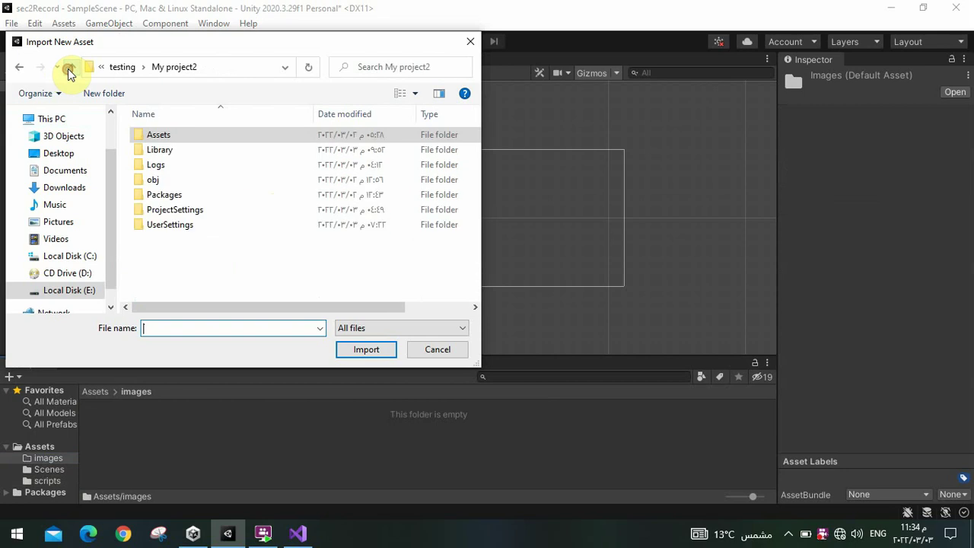
click(68, 68)
click(68, 69)
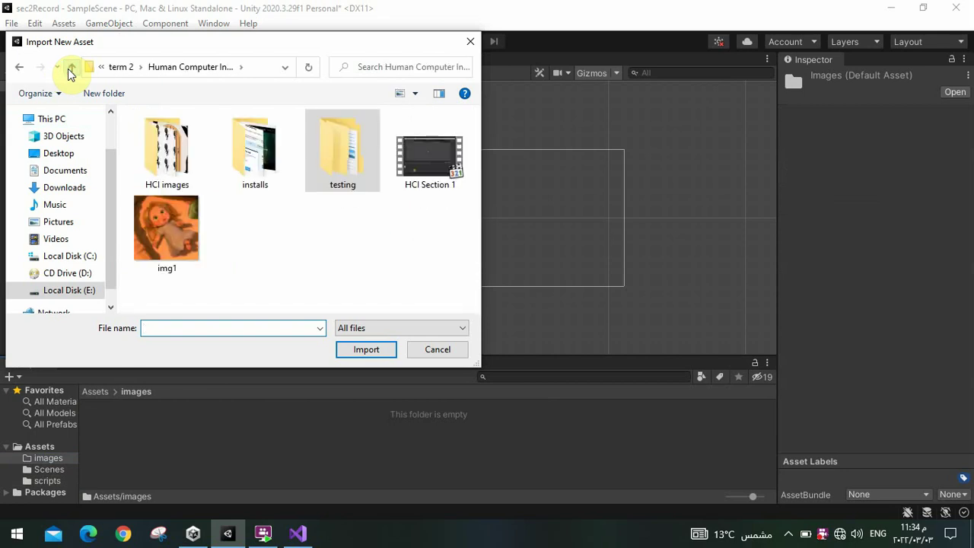
click(174, 228)
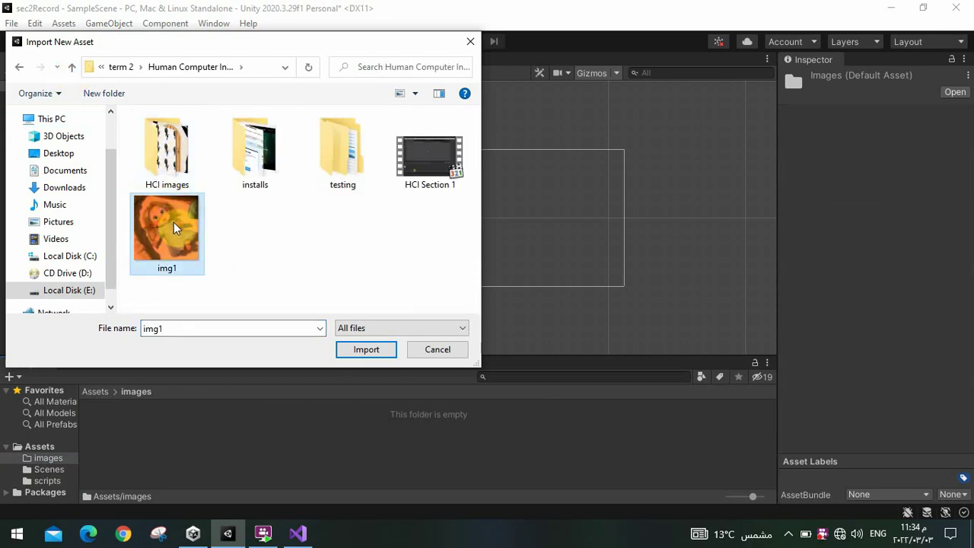
click(369, 352)
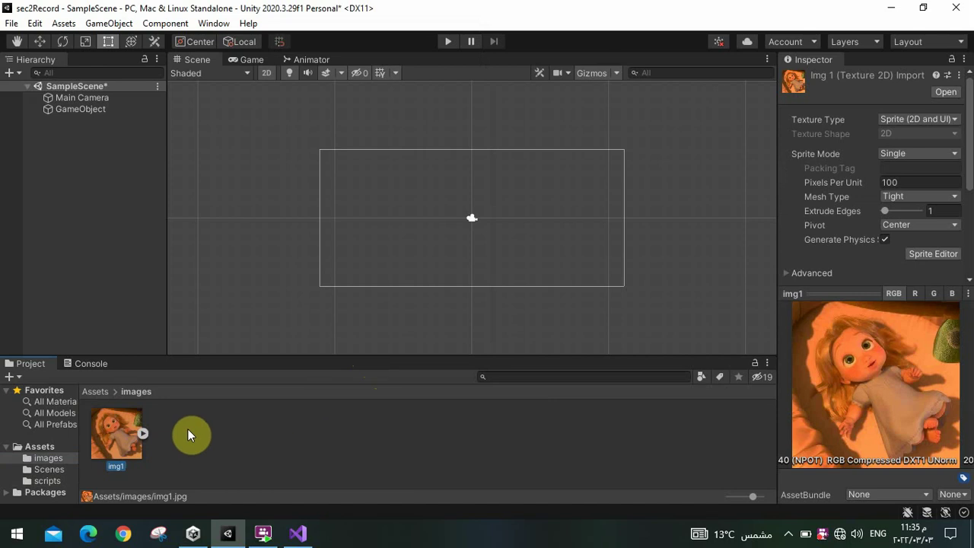
- Place the img1 sprite in the scene and enlarge the Main Camera size to about 9.67
drag(116, 432, 417, 232)
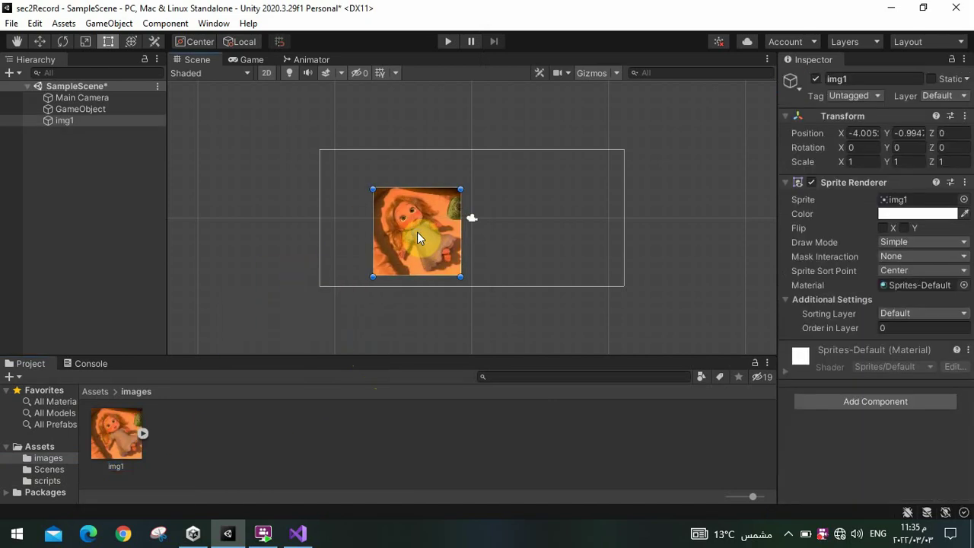
click(88, 99)
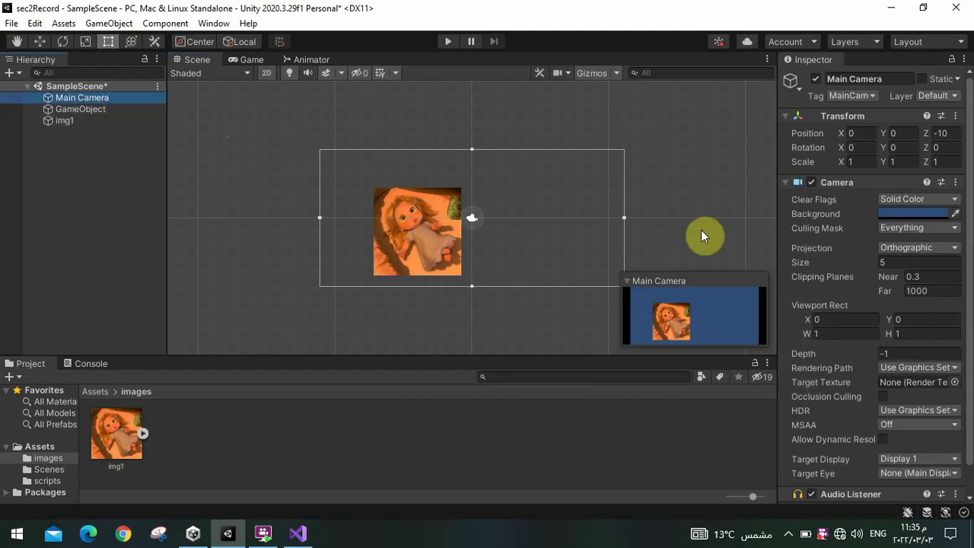
click(879, 262)
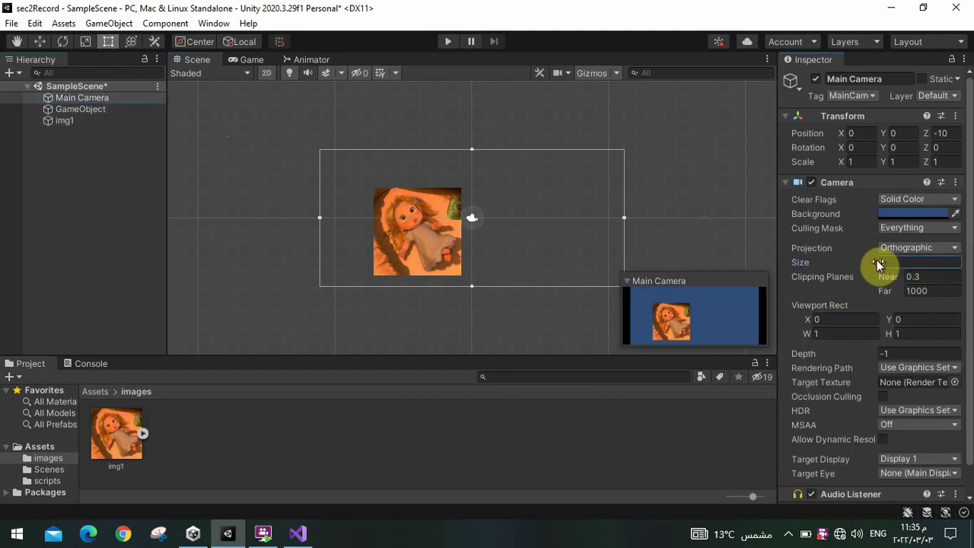
drag(879, 263, 906, 259)
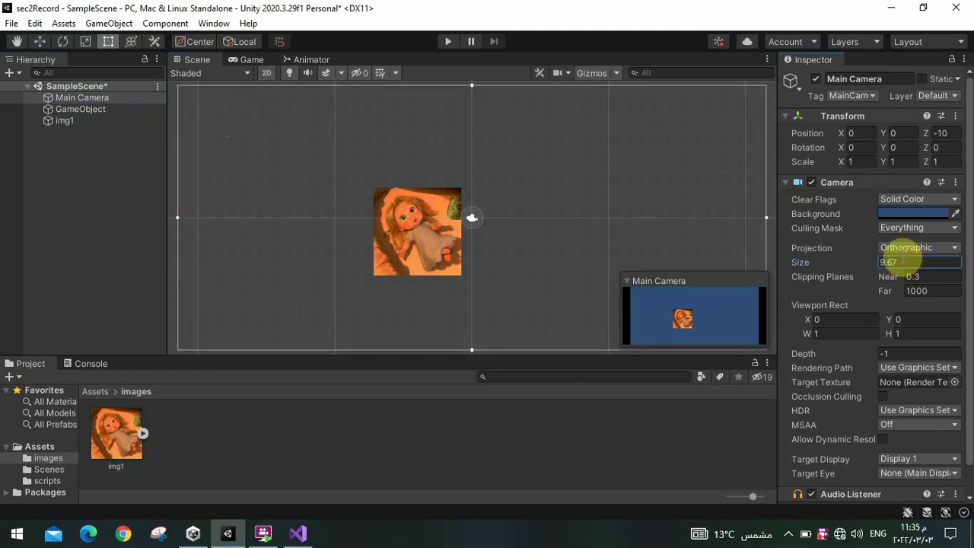
- Move img1 to the upper right at (5.89, 4.4) and shrink it to roughly 0.79 by 0.7
click(422, 230)
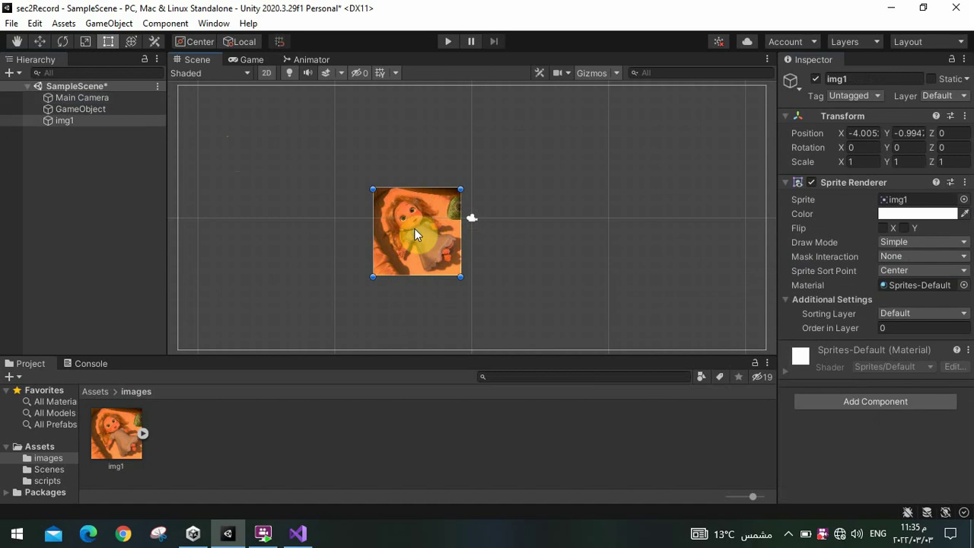
click(40, 41)
mouse_move(420, 217)
mouse_down()
mouse_move(563, 152)
mouse_move(556, 143)
mouse_up()
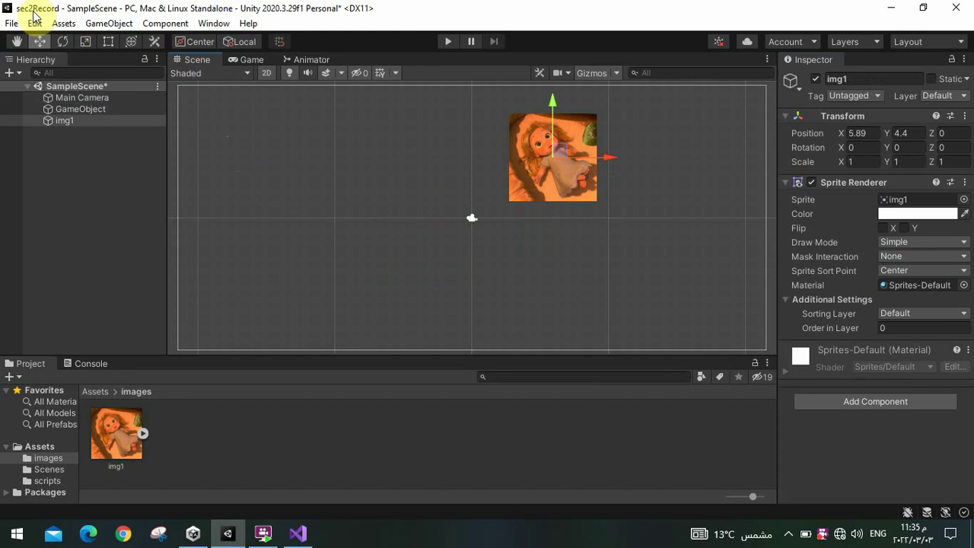
click(83, 42)
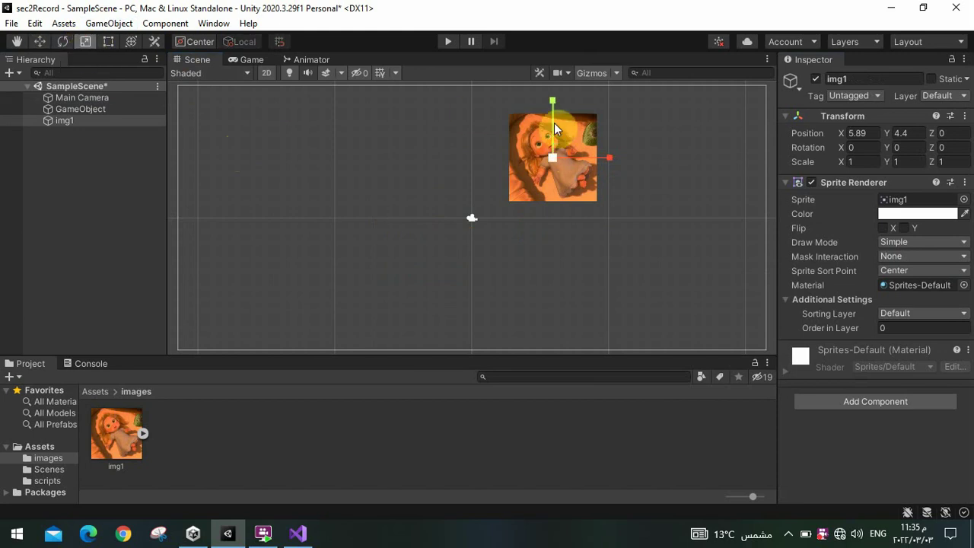
drag(599, 153, 599, 153)
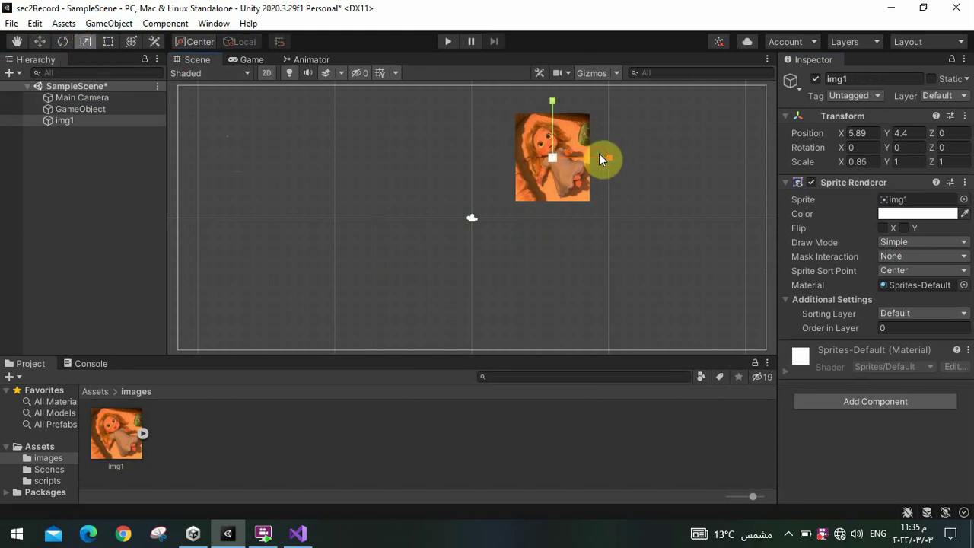
drag(553, 101, 554, 120)
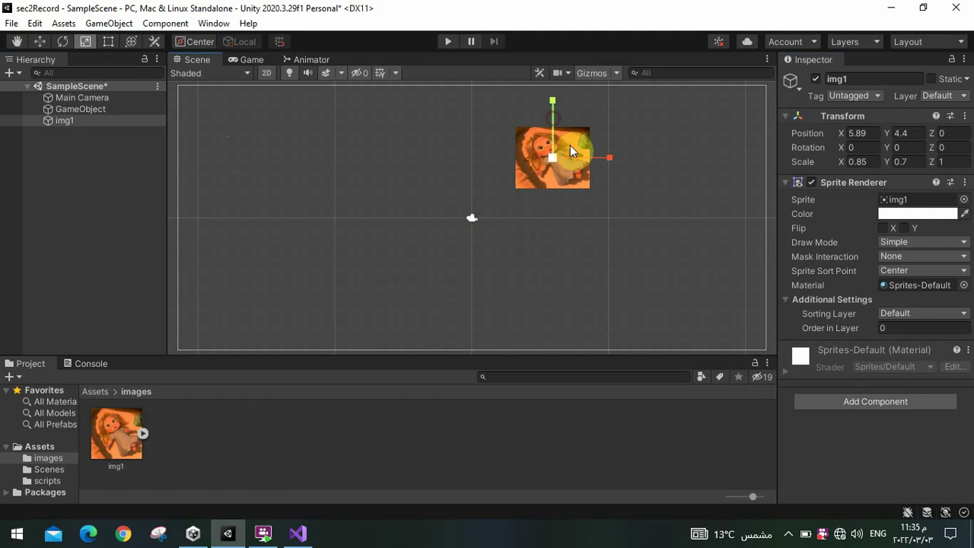
drag(605, 157, 602, 157)
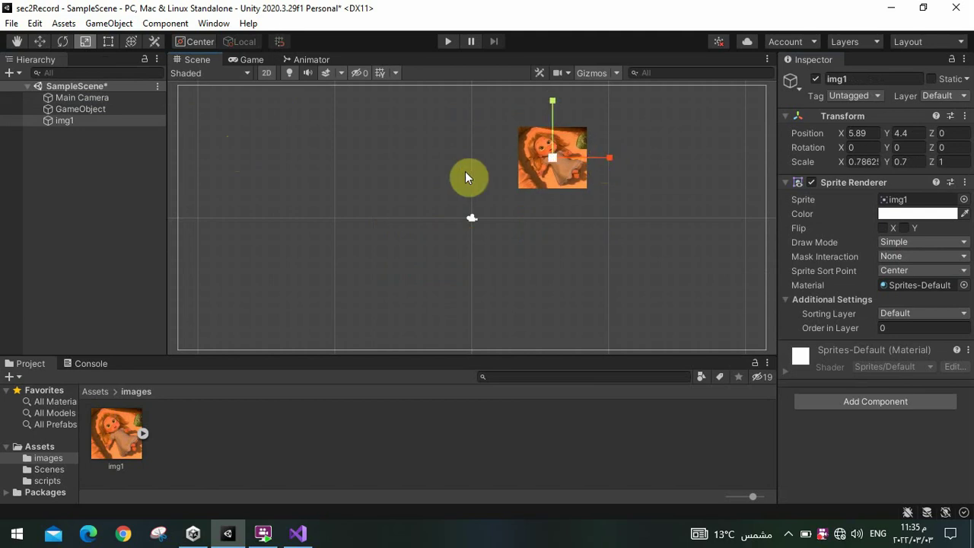
- Add a Rigidbody 2D with gravity scale 1 to img1 and start a play-mode test
click(62, 141)
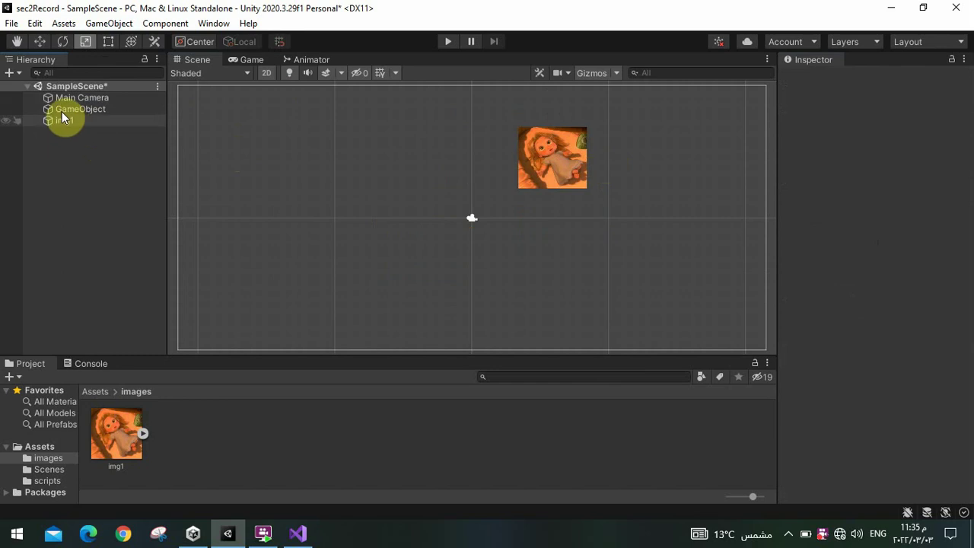
click(69, 118)
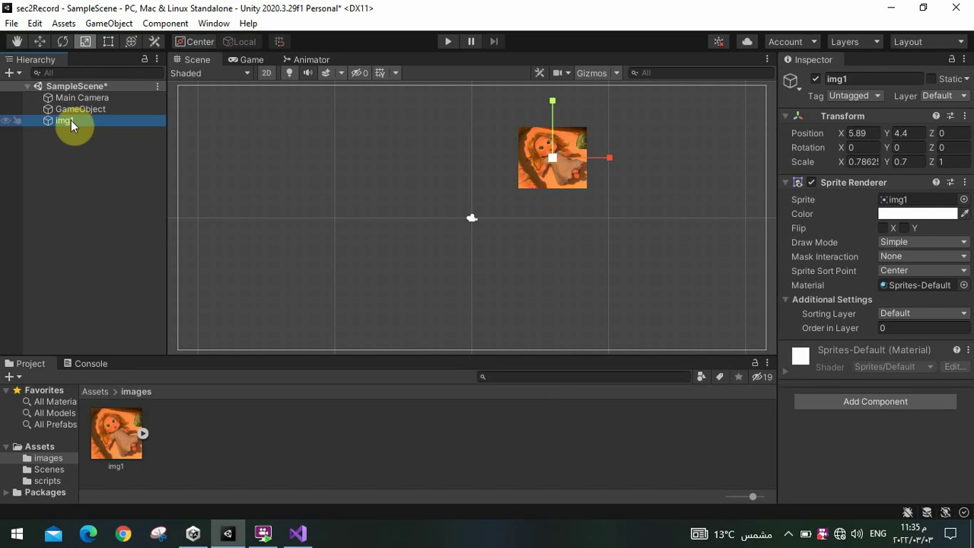
click(827, 403)
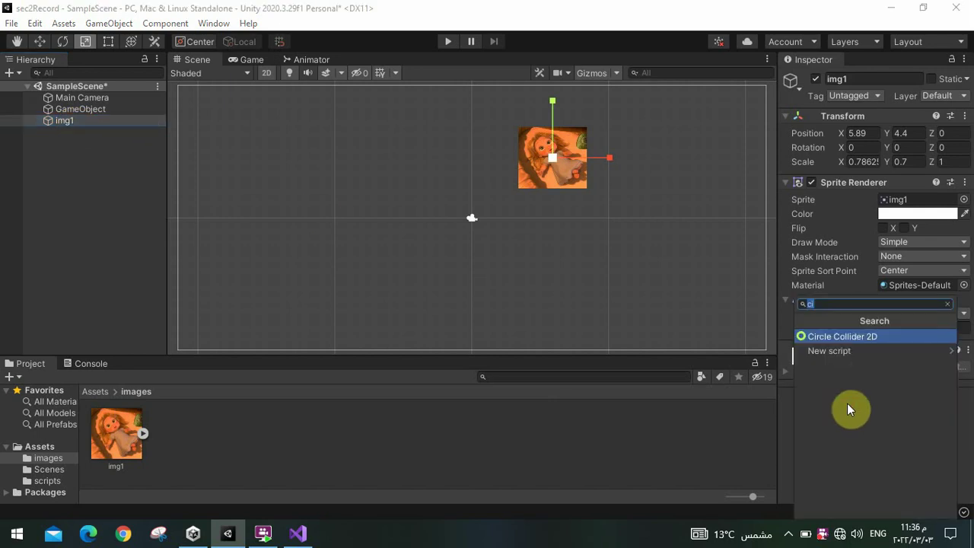
text(ri)
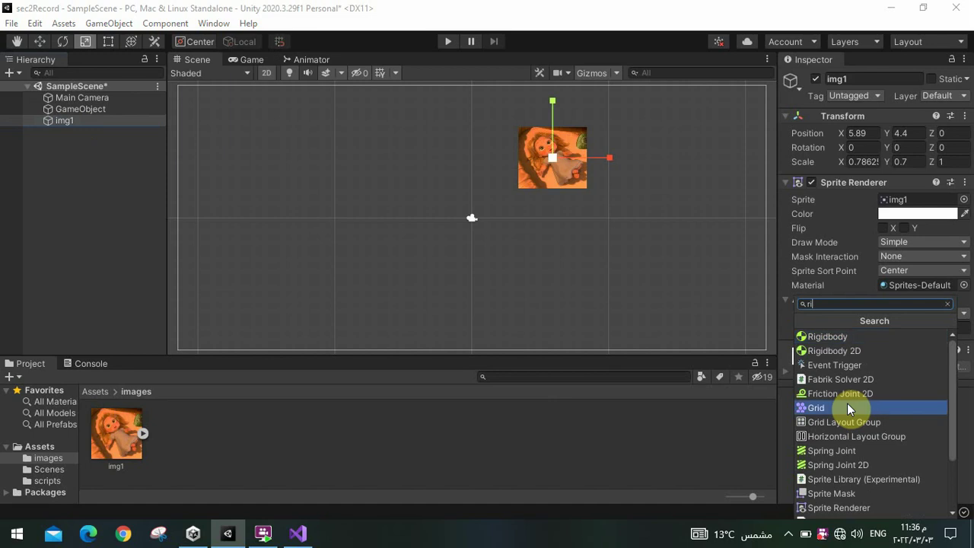
click(826, 353)
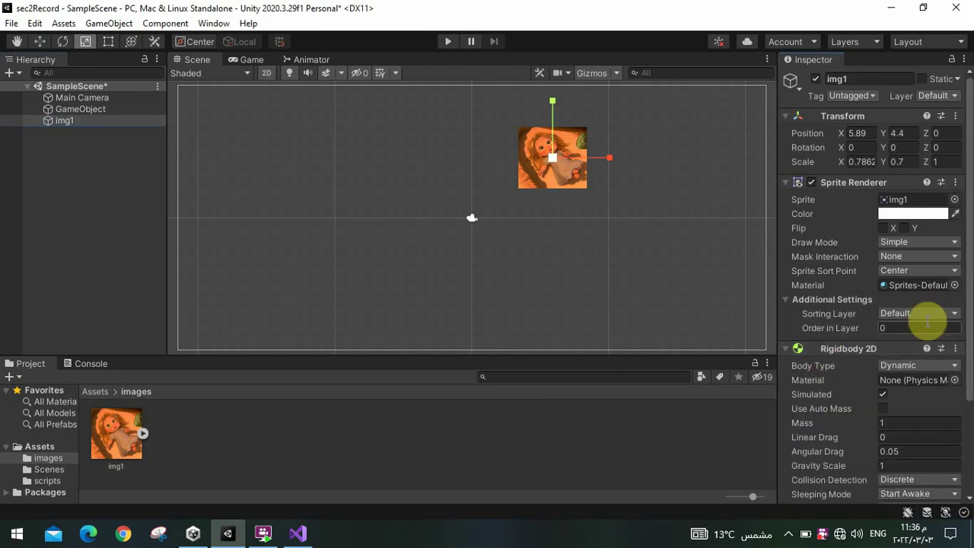
scroll(962, 320, down, 3)
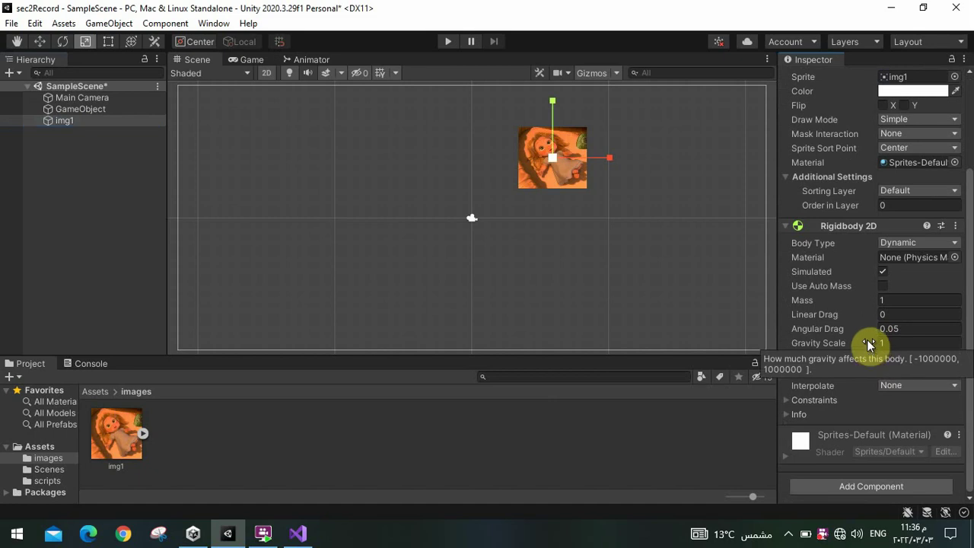
click(449, 43)
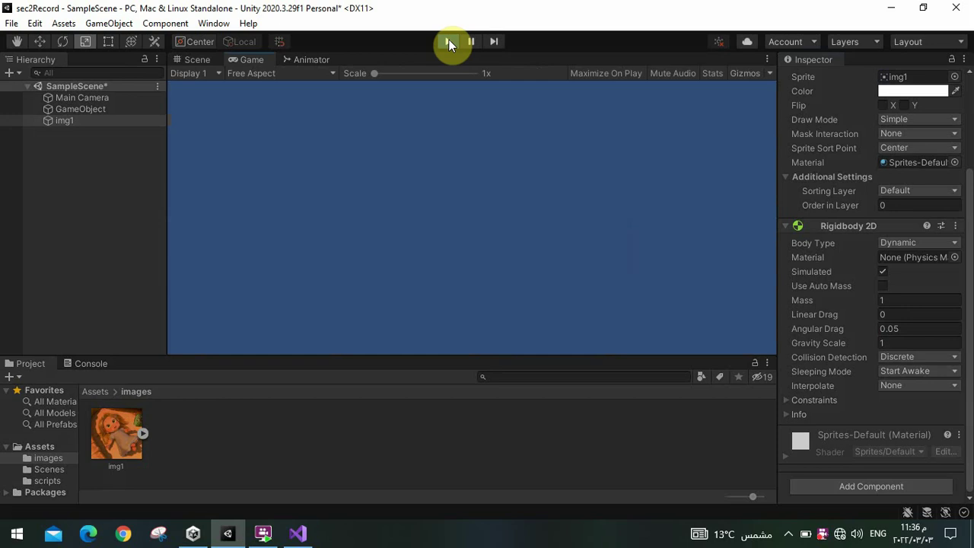
- Set img1's gravity scale to -1 and test the reversed gravity in play mode
click(449, 43)
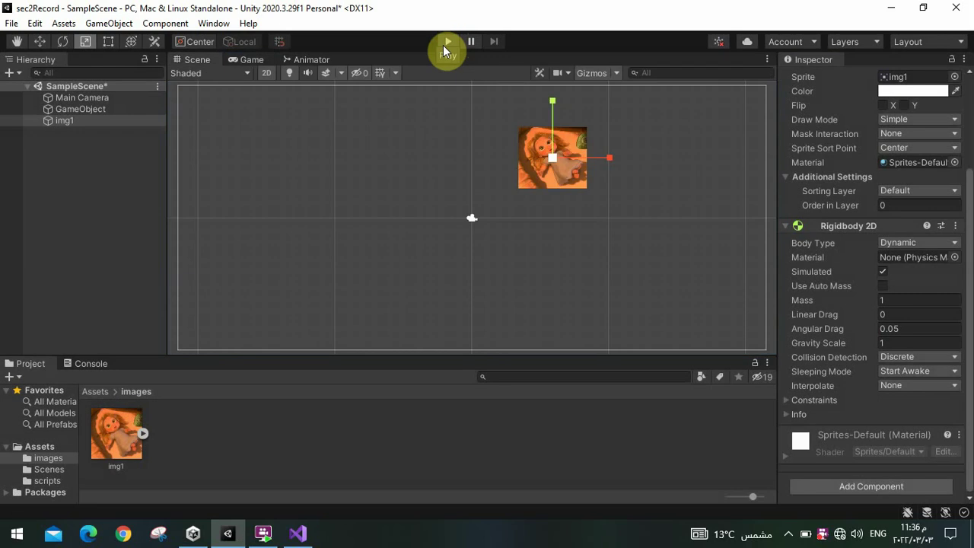
click(884, 343)
text(-)
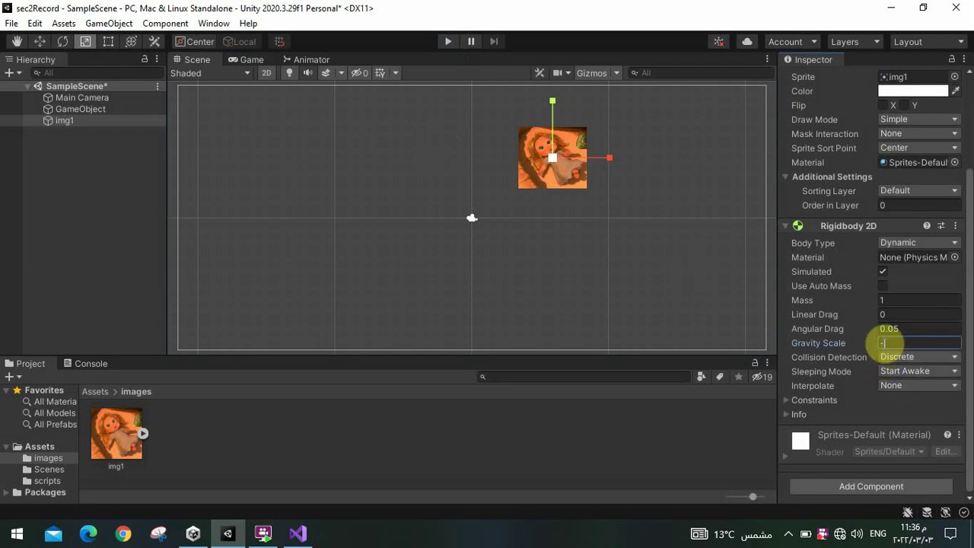
text(1)
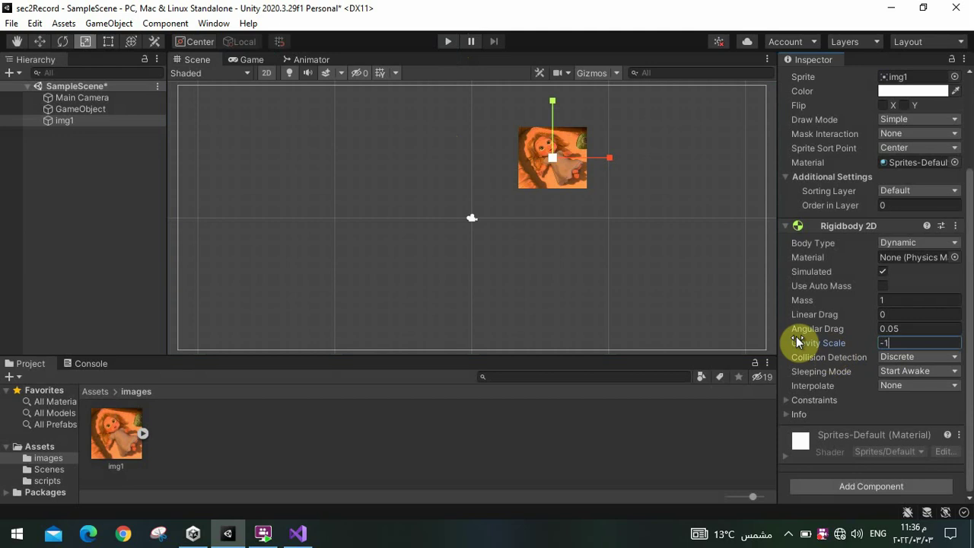
click(449, 43)
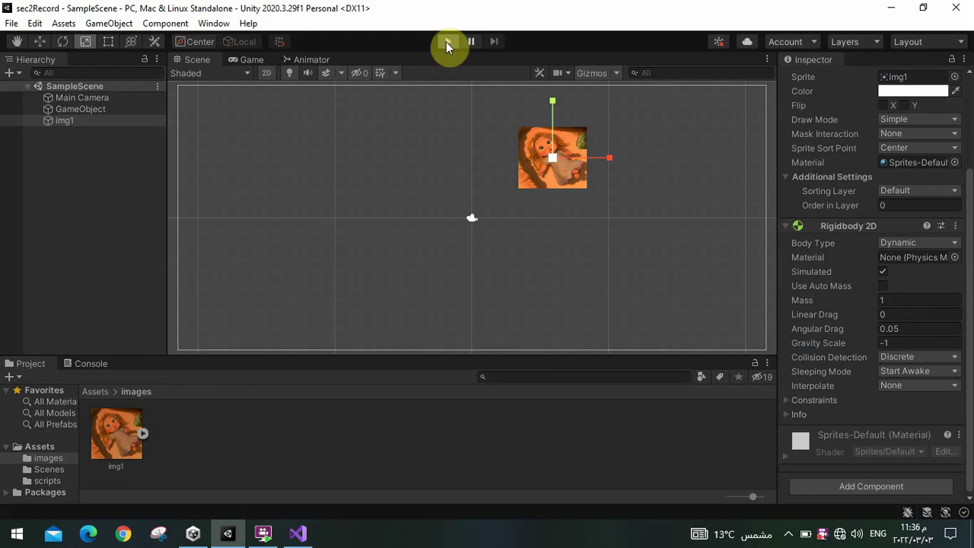
click(447, 42)
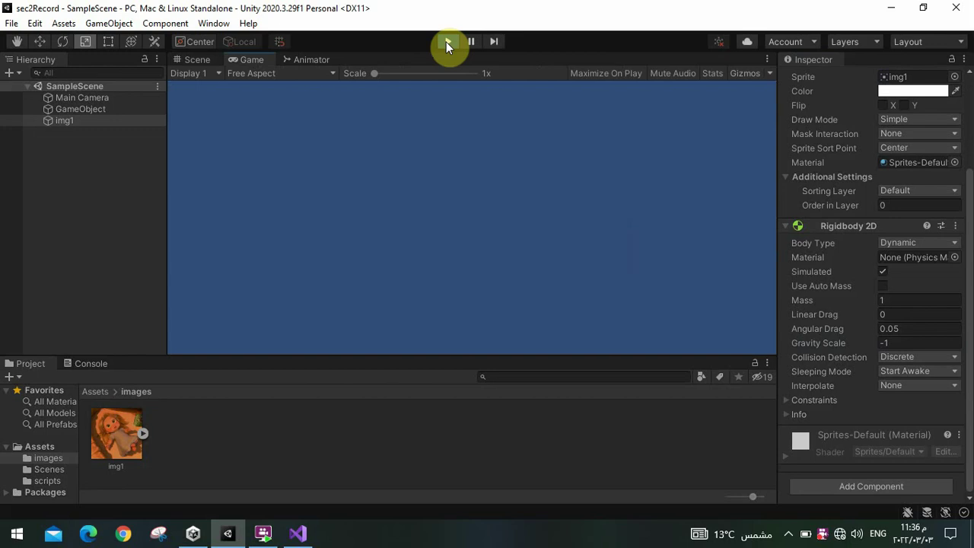
click(446, 42)
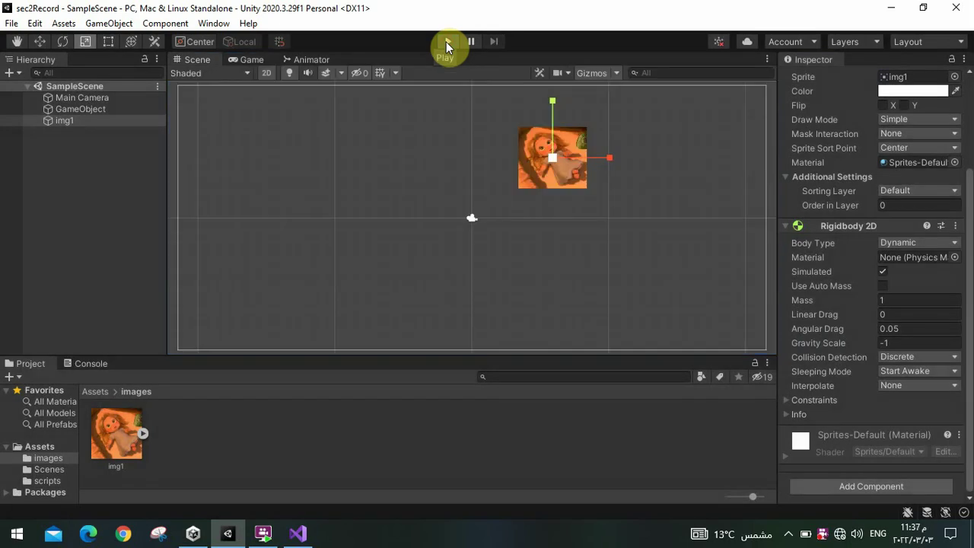
- Set the gravity scale to 0, save the scene, and test it in play mode
click(895, 343)
text(0)
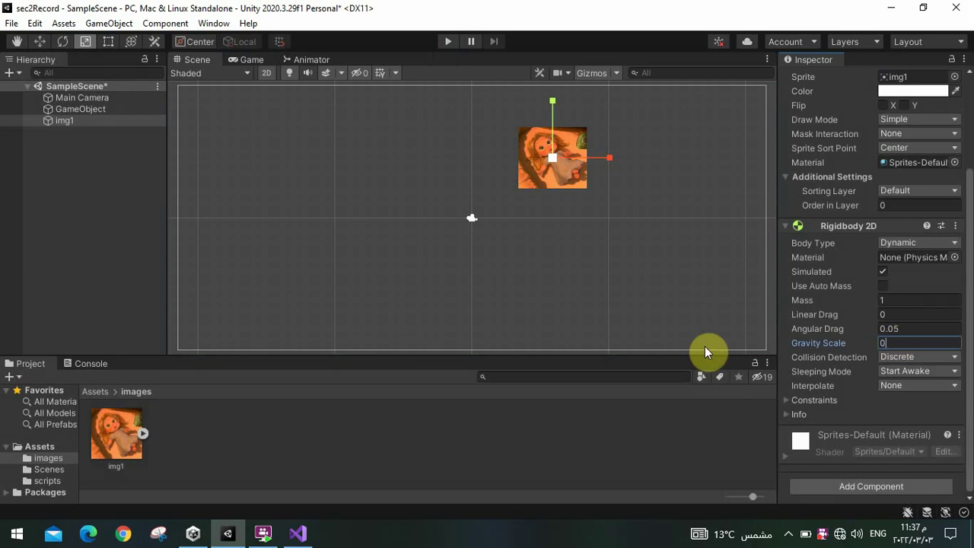
key(ctrl+s)
click(443, 38)
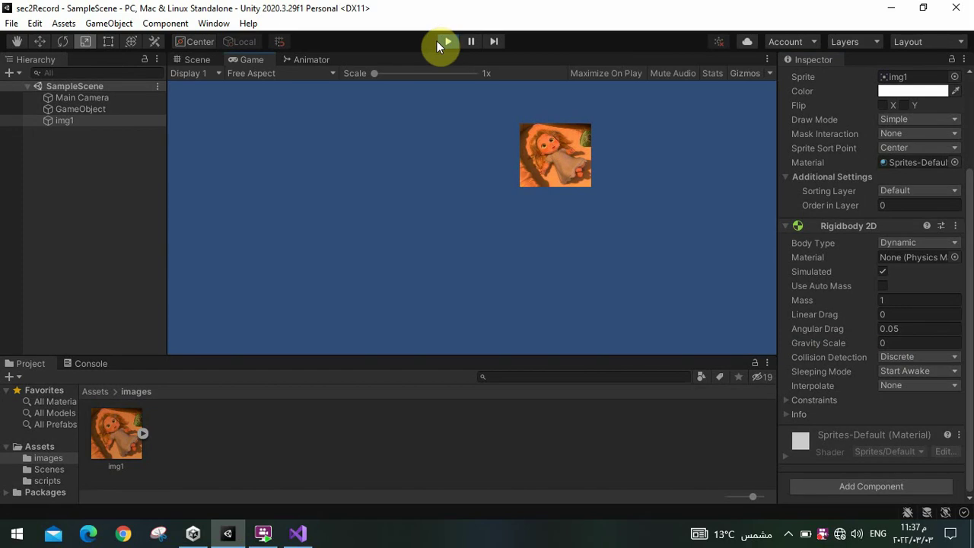
click(442, 42)
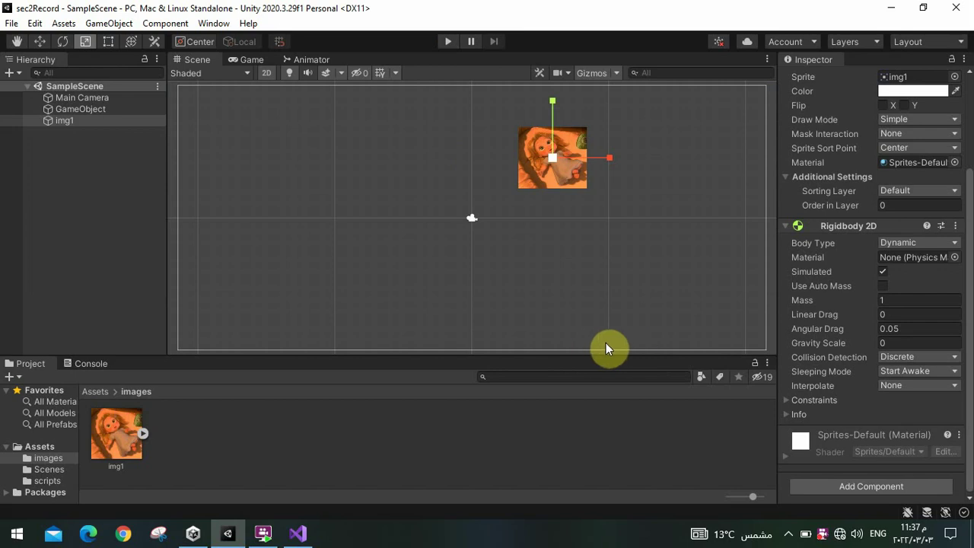
- Give the empty GameObject a Box Collider 2D and stretch it wider along X
click(94, 111)
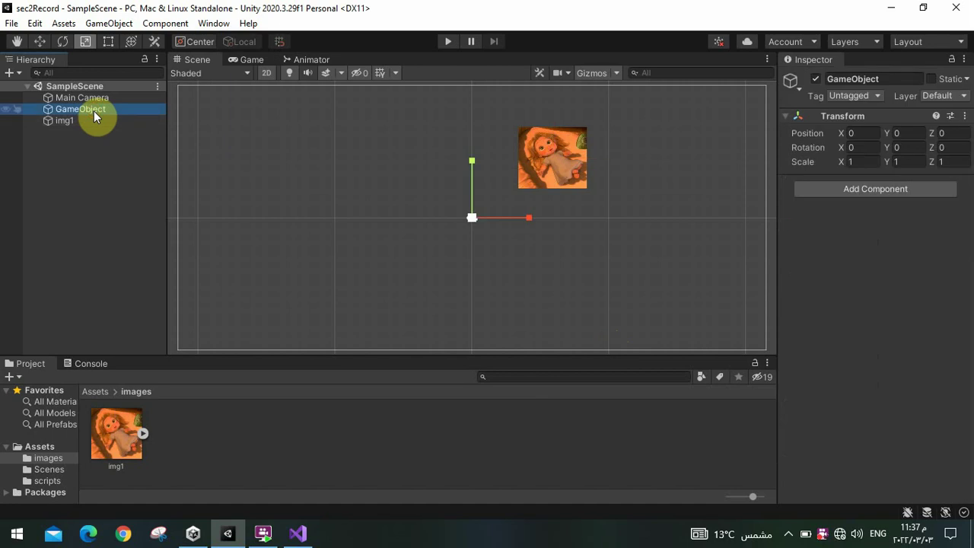
click(844, 194)
text(ri)
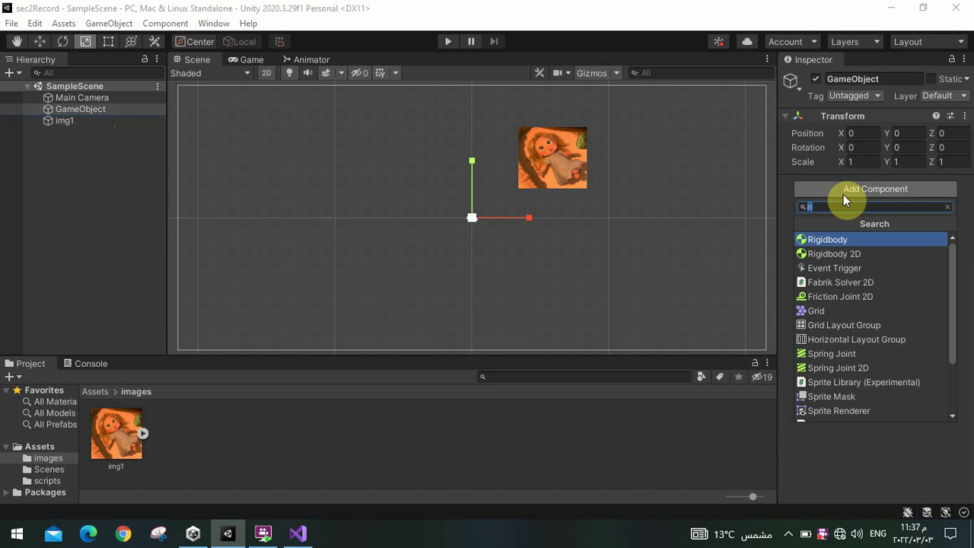
text(bo)
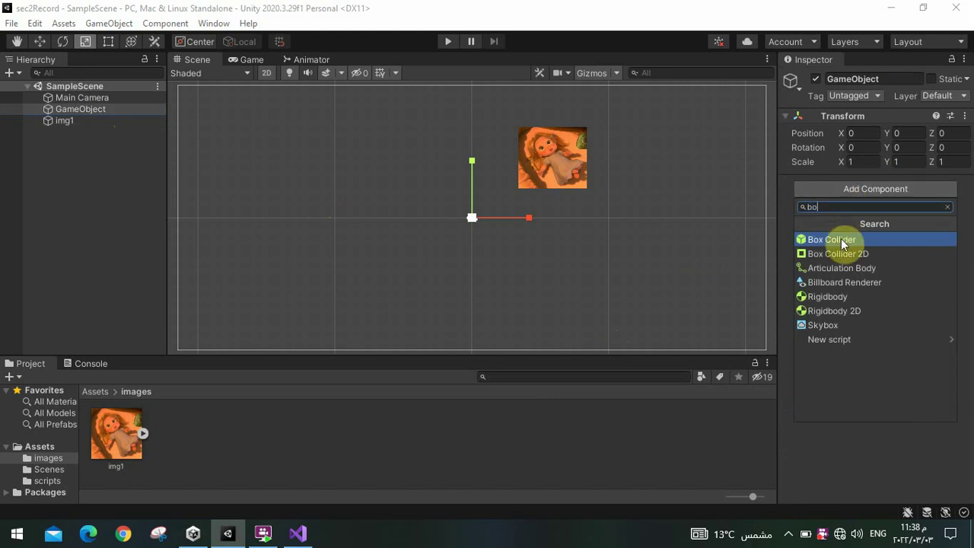
click(827, 253)
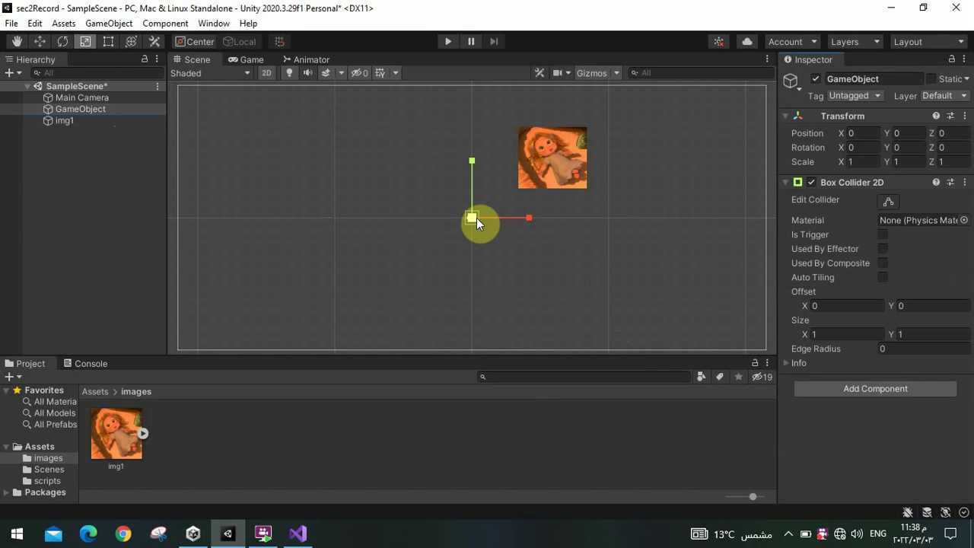
drag(489, 218, 616, 222)
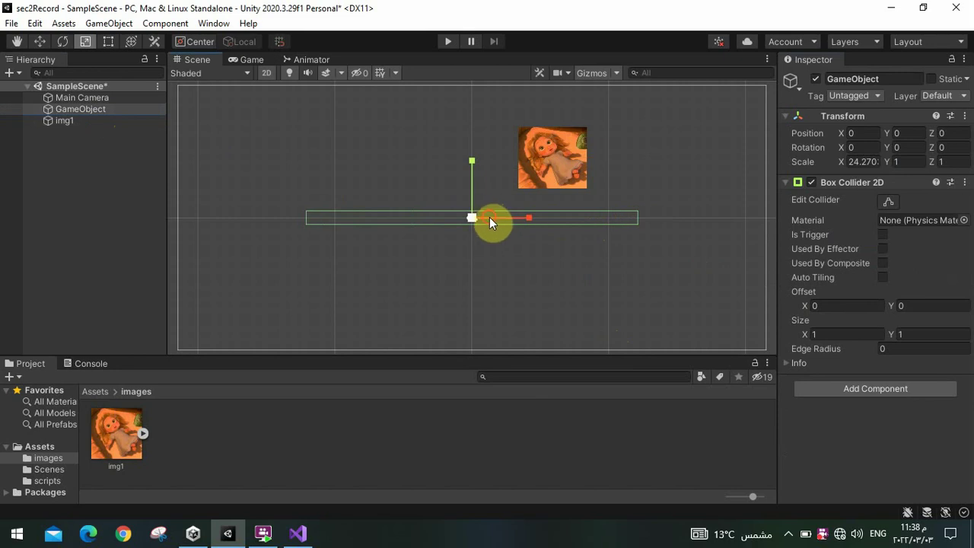
- Widen the floor to X scale 43.686, lower it to Y -9.17, and run the scene
drag(490, 218, 535, 218)
click(45, 42)
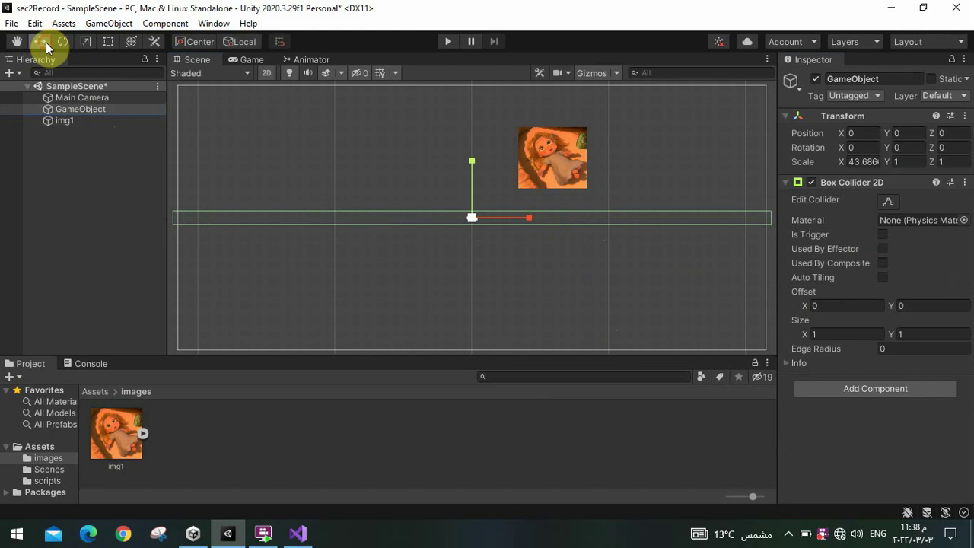
drag(472, 217, 479, 329)
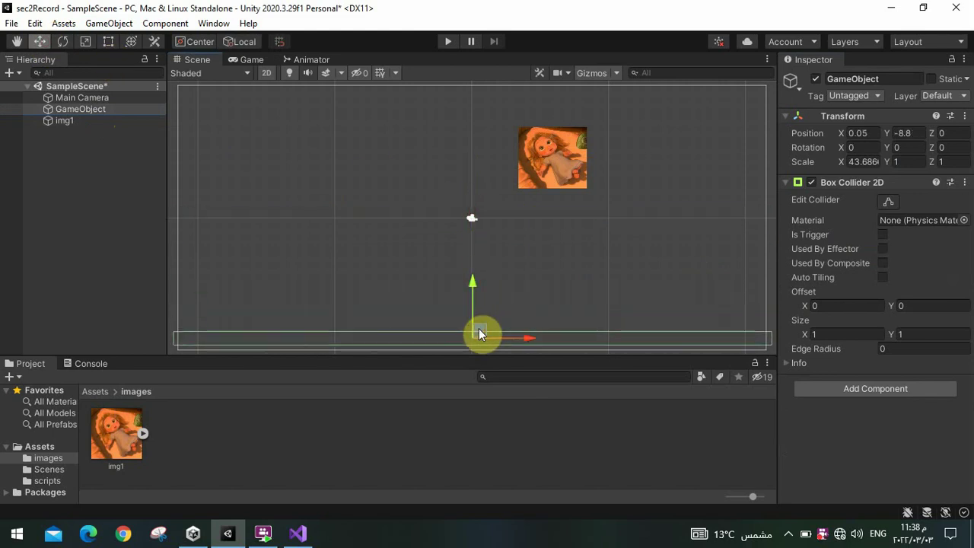
drag(481, 334, 475, 335)
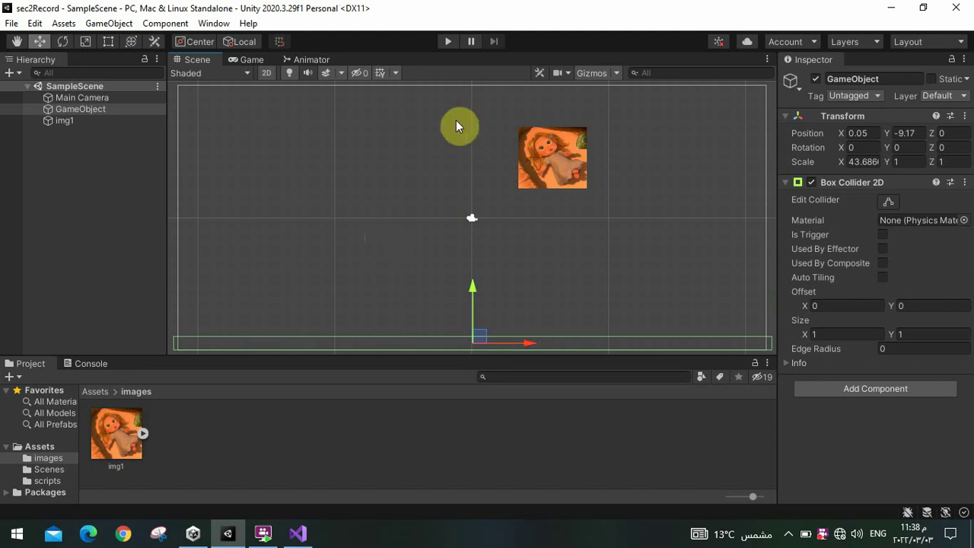
click(447, 43)
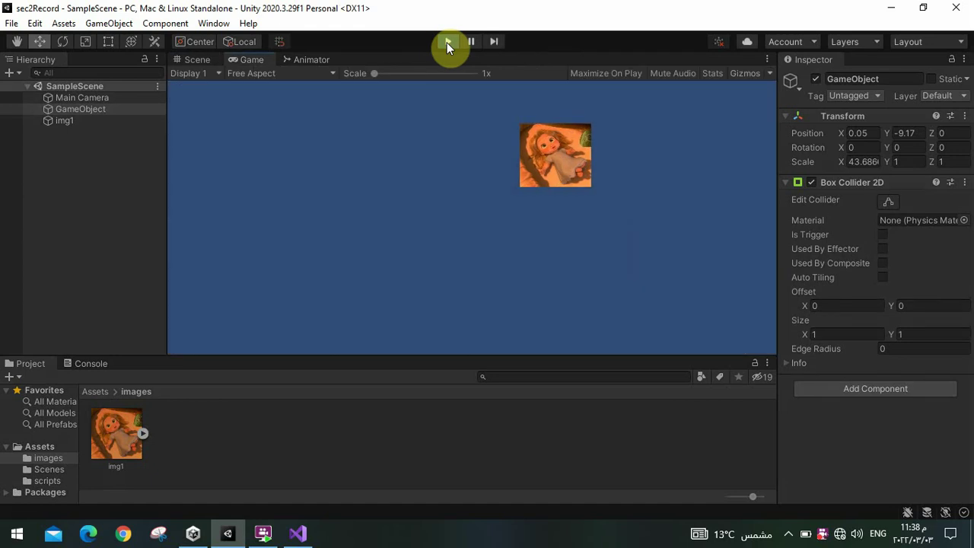
- Restore img1's Rigidbody 2D gravity scale to 1, save, and test-run the scene
click(447, 42)
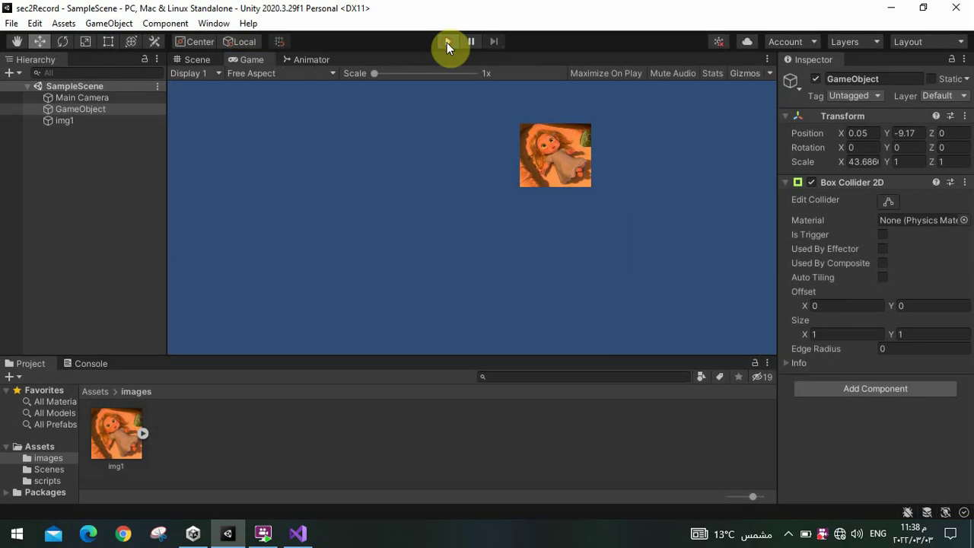
click(530, 156)
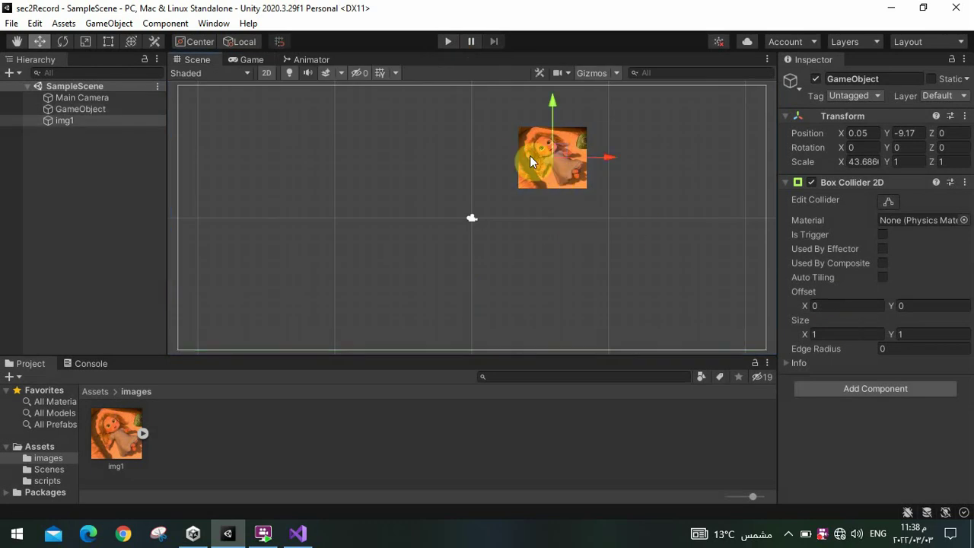
scroll(971, 315, down, 3)
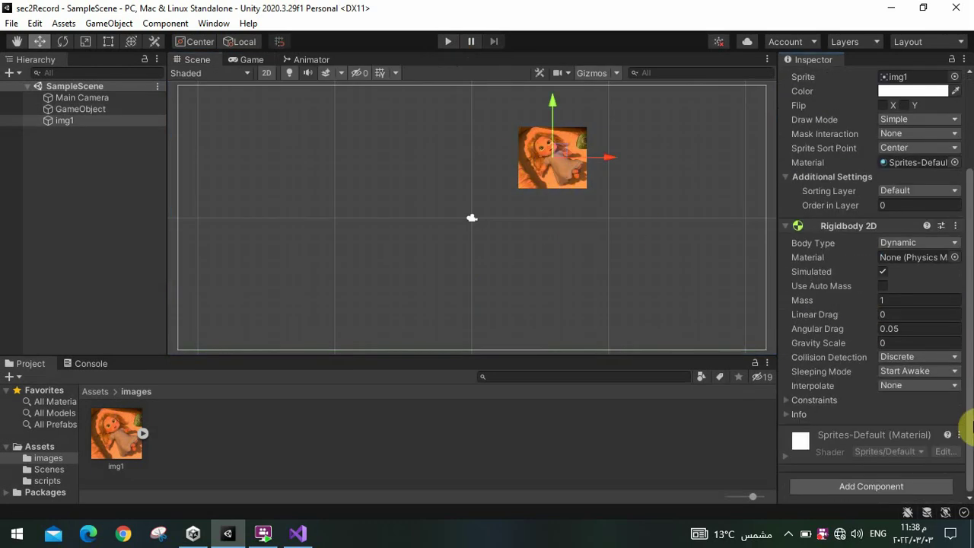
click(886, 344)
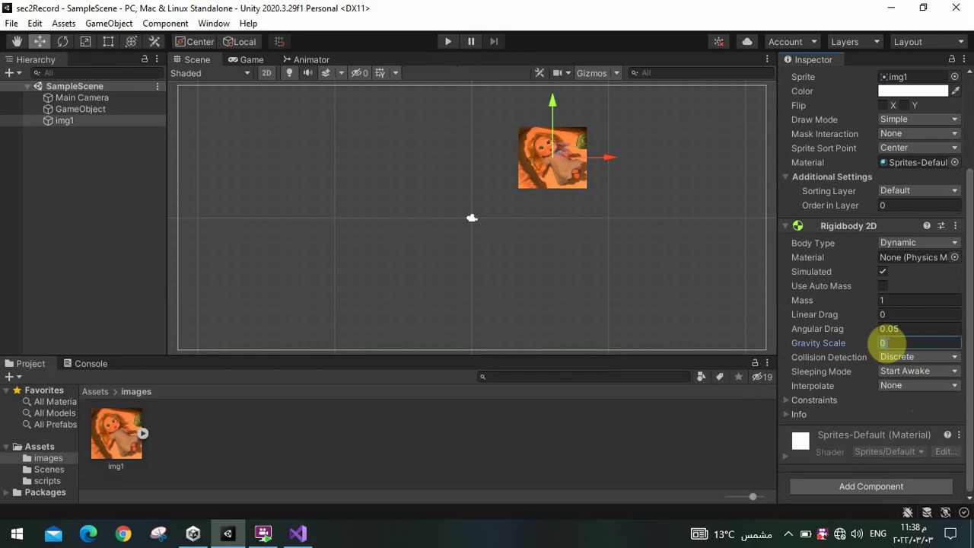
text(1)
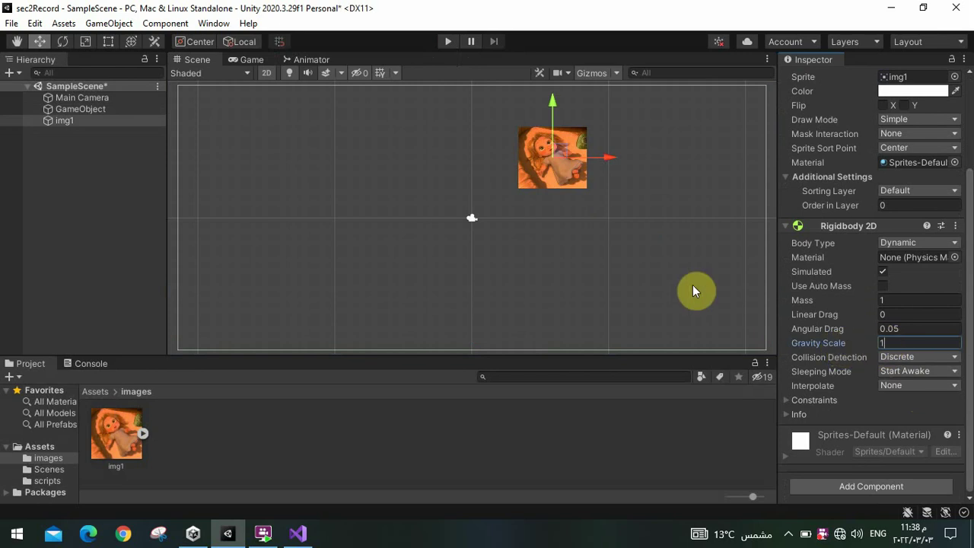
key(ctrl+s)
click(447, 43)
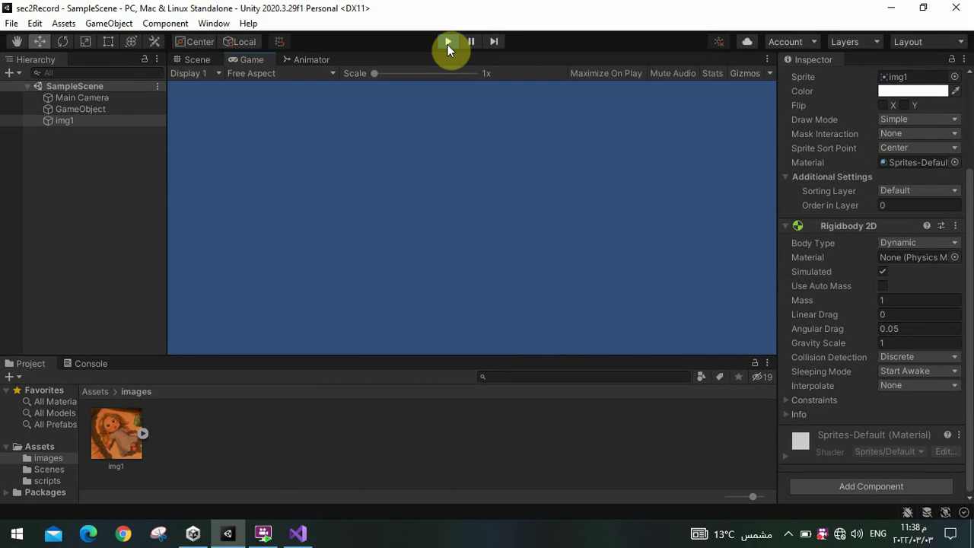
click(448, 44)
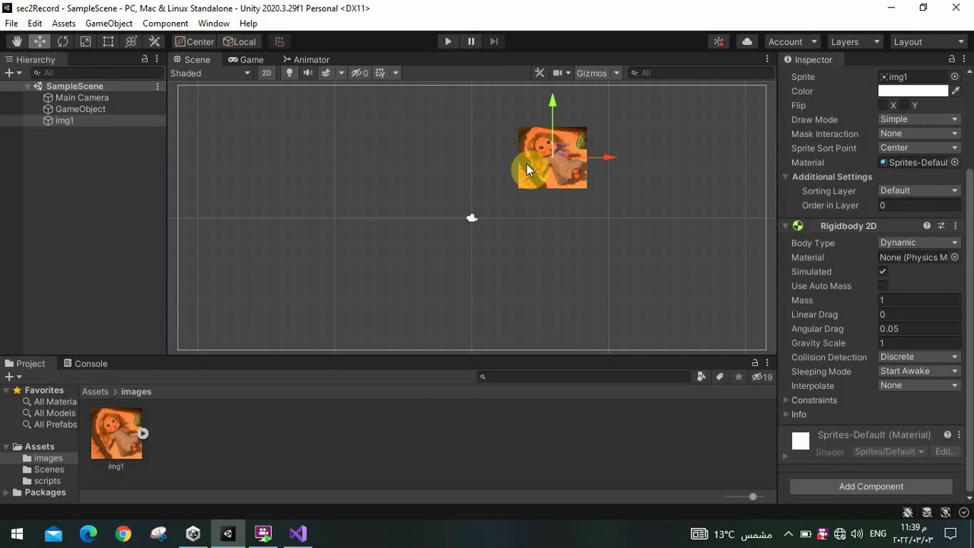
- Add a Box Collider 2D to img1 and save the scene
click(87, 118)
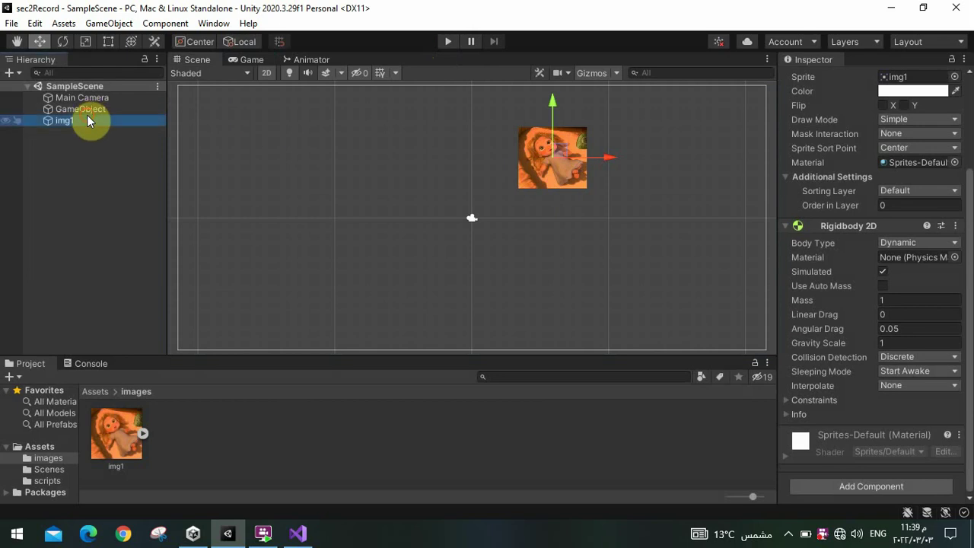
click(530, 190)
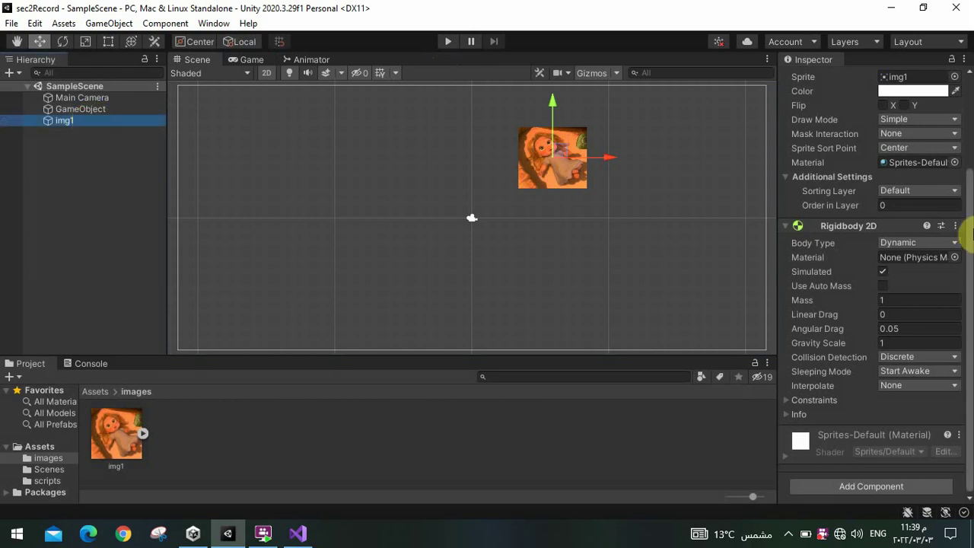
click(852, 486)
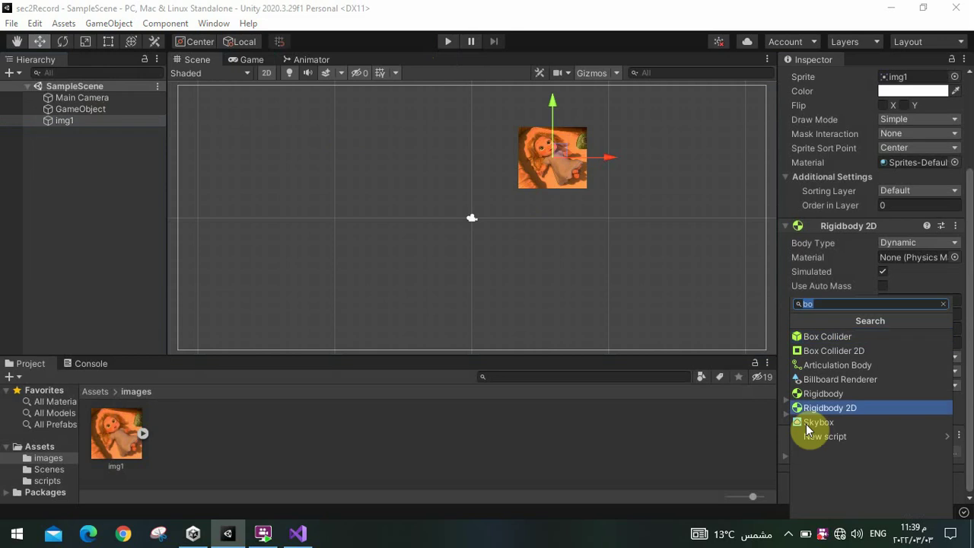
click(808, 351)
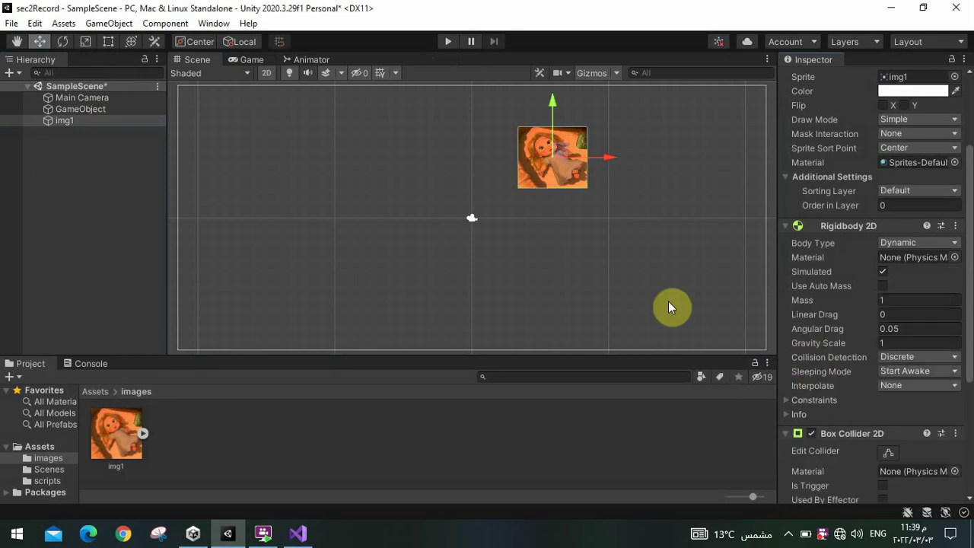
key(ctrl+s)
- Run the scene twice to check that img1 falls and rests on the floor
click(441, 46)
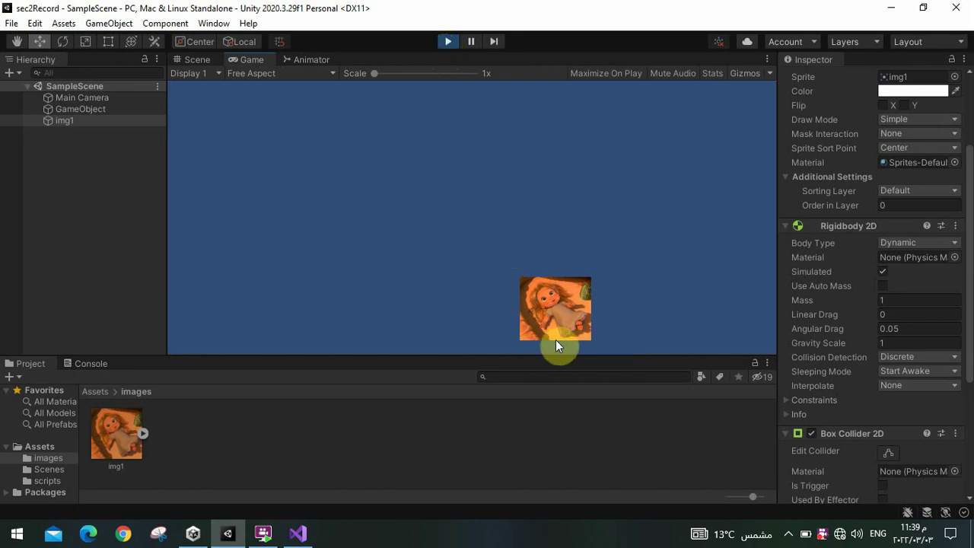
click(446, 43)
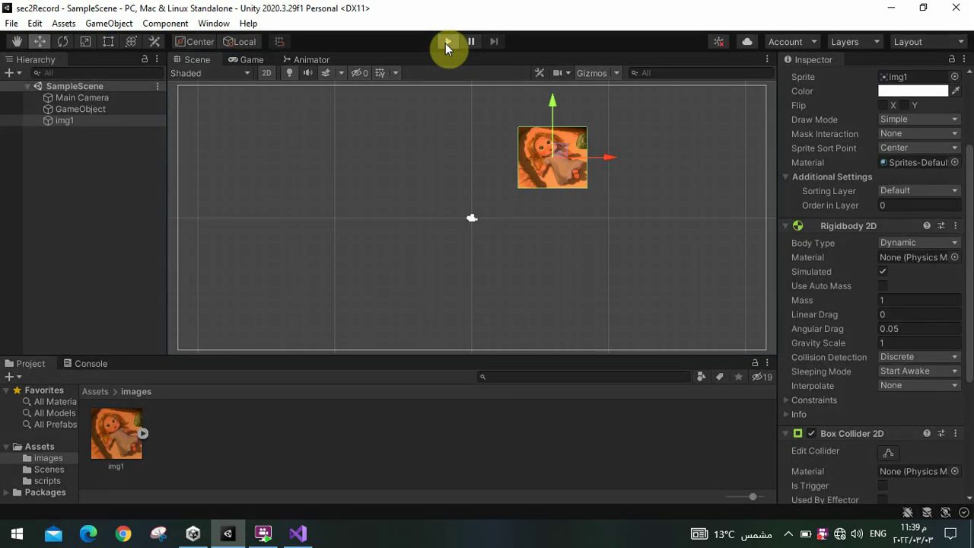
click(447, 42)
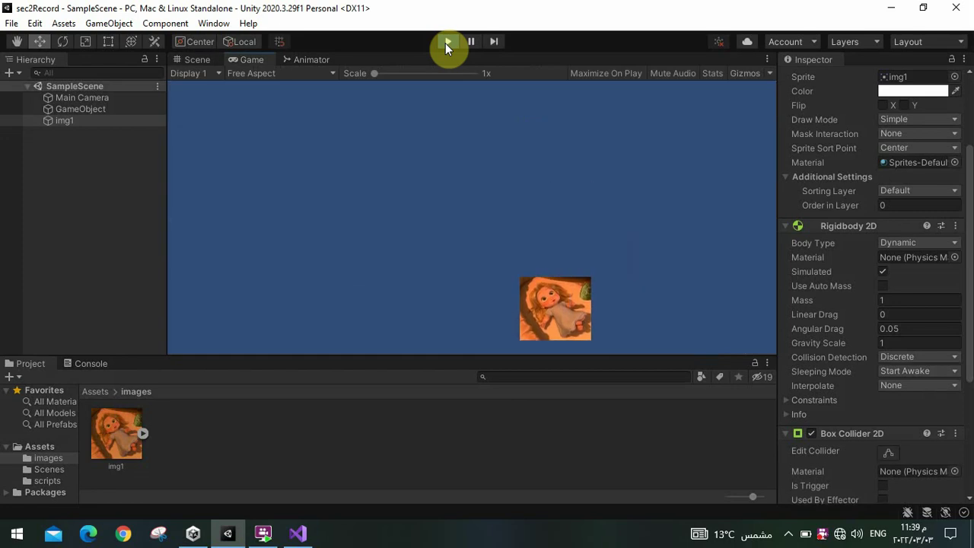
click(446, 43)
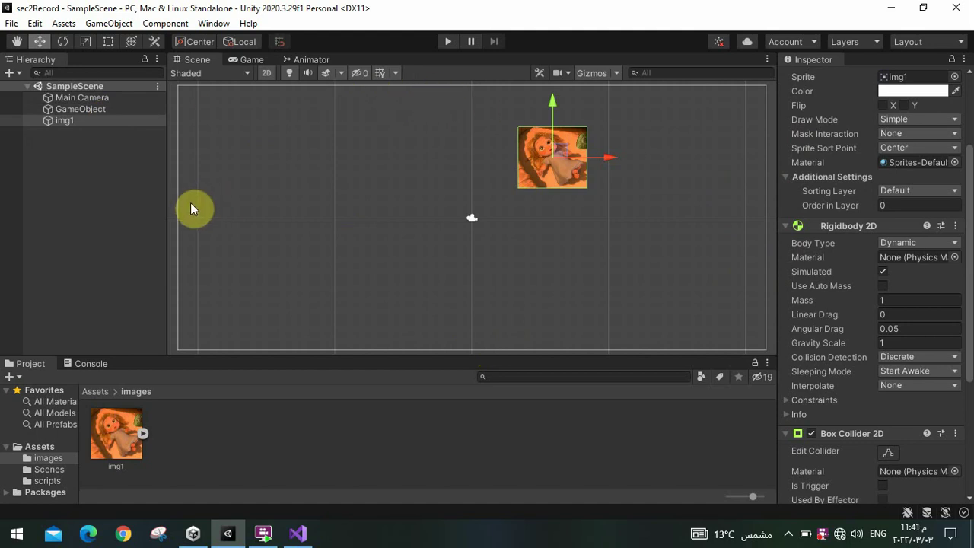
- Duplicate the floor GameObject and rename the original to b
click(108, 111)
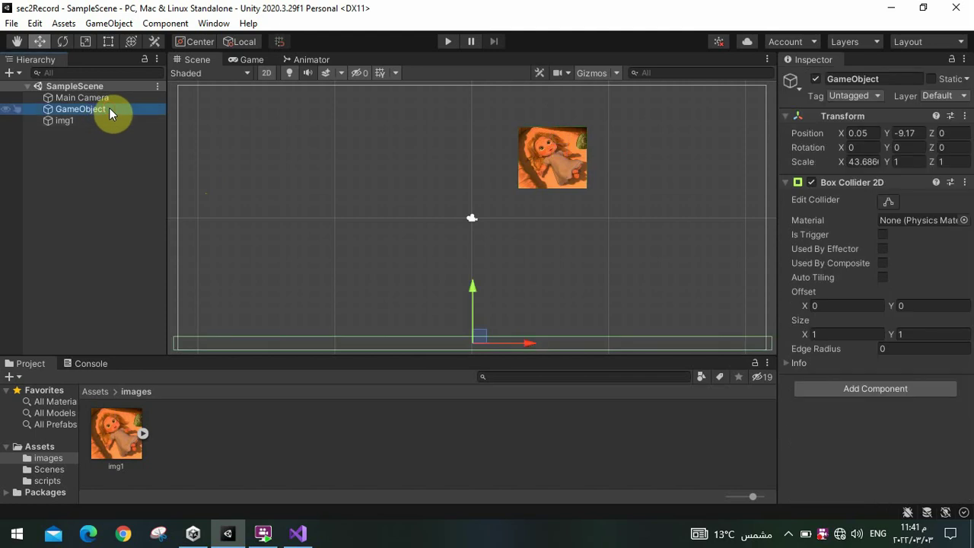
key(ctrl+d)
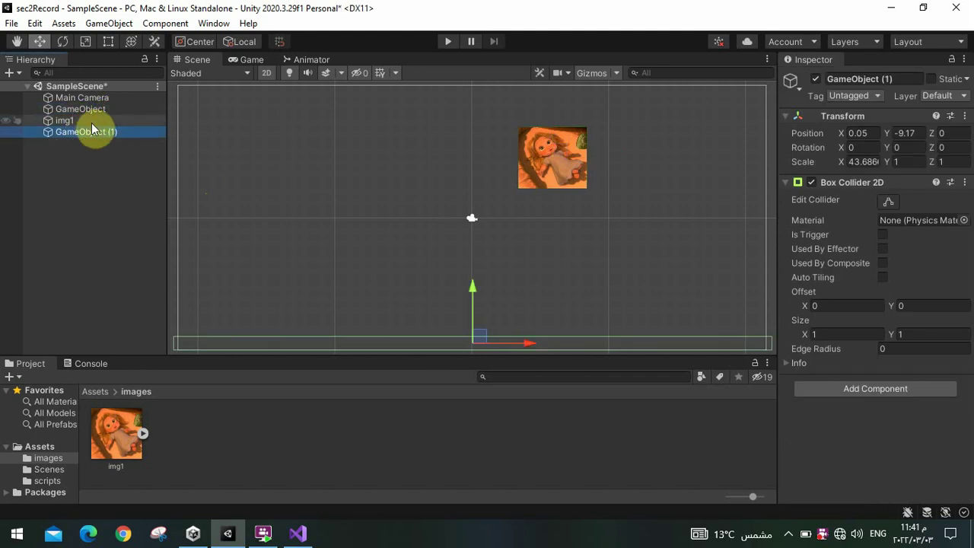
drag(85, 113, 80, 115)
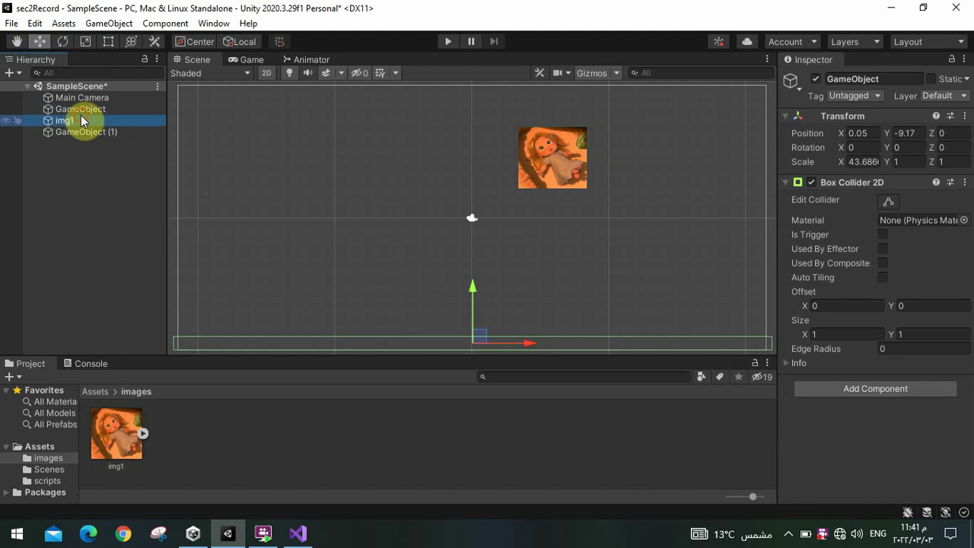
click(91, 110)
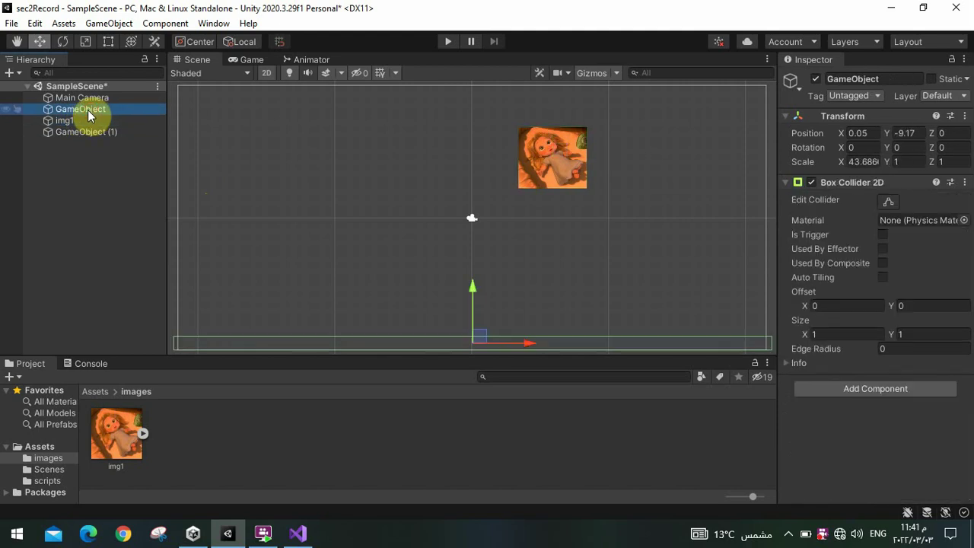
click(88, 110)
text(b)
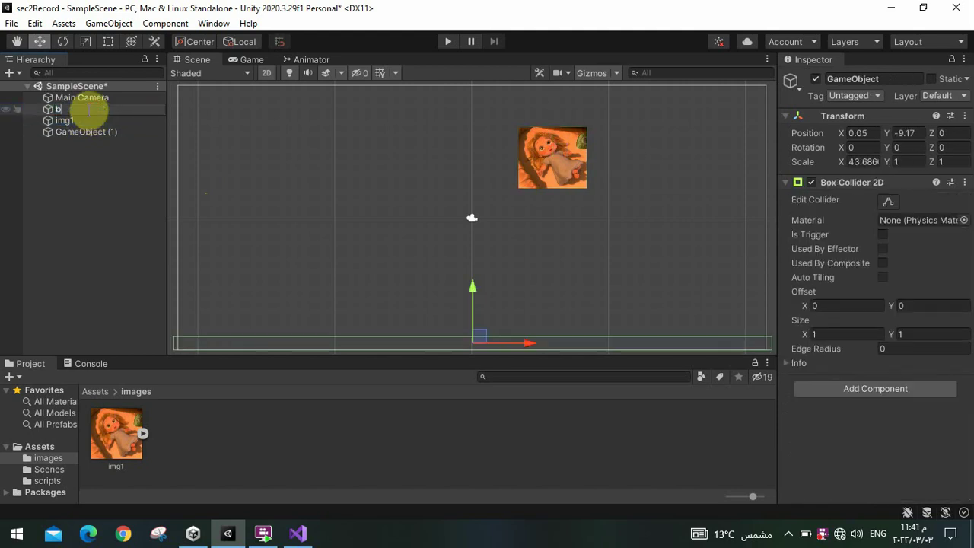
text(utto)
text(nn)
key(BackSpace)
key(BackSpace)
key(BackSpace)
key(BackSpace)
key(BackSpace)
key(BackSpace)
key(Return)
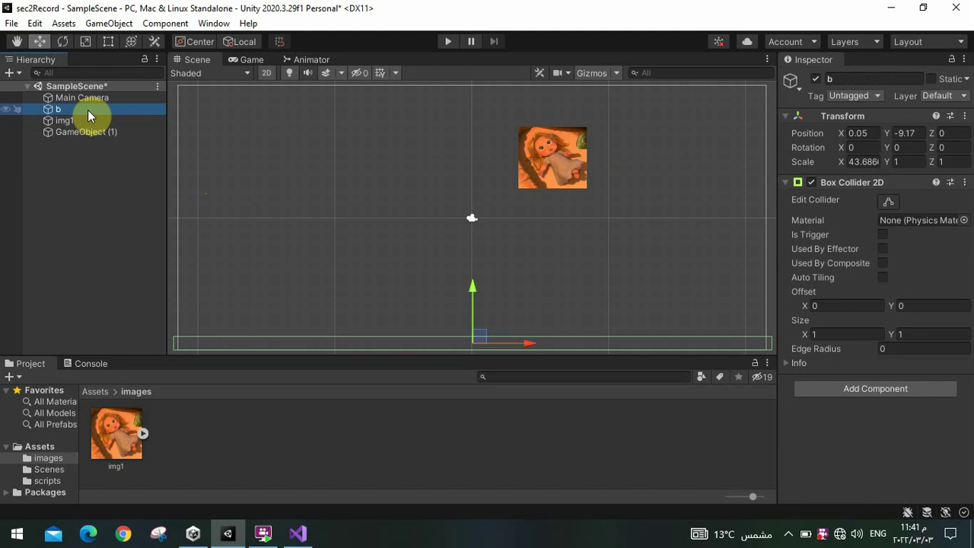
- Rename the duplicate to up and move it to the top at 0.1, 9.1
click(79, 133)
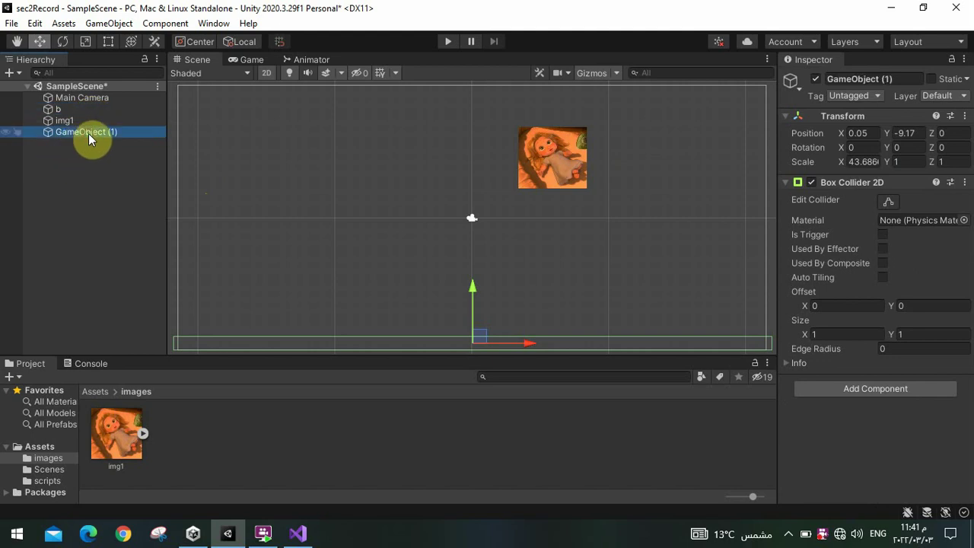
click(88, 133)
text(up)
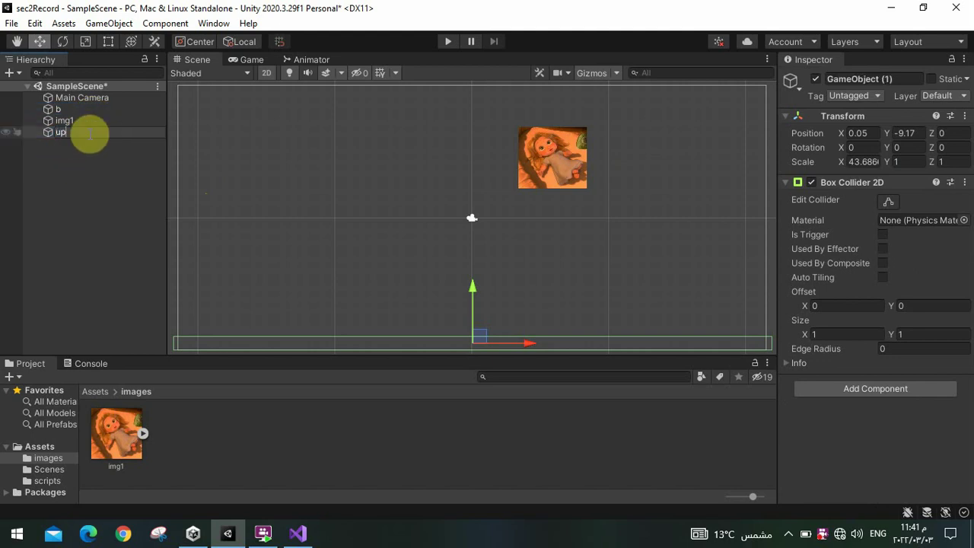
click(98, 160)
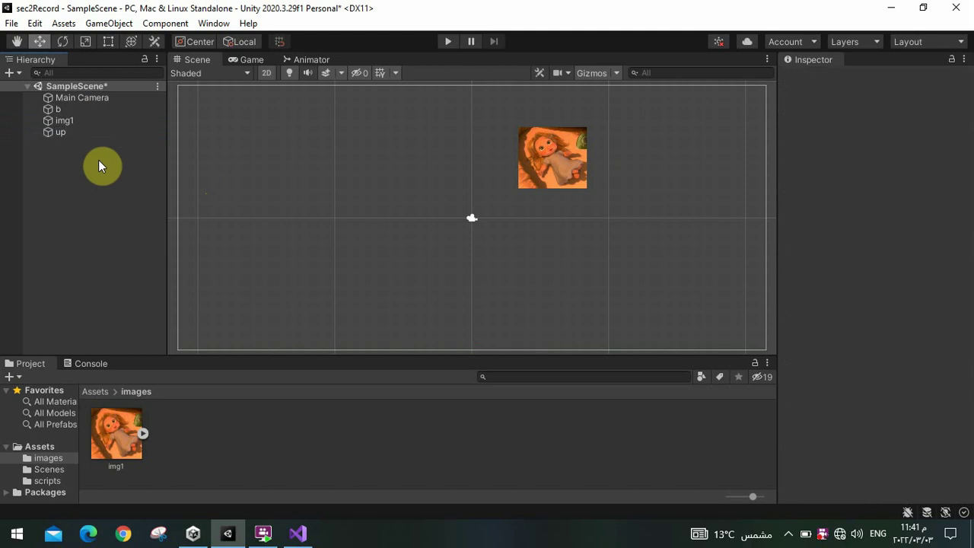
click(64, 132)
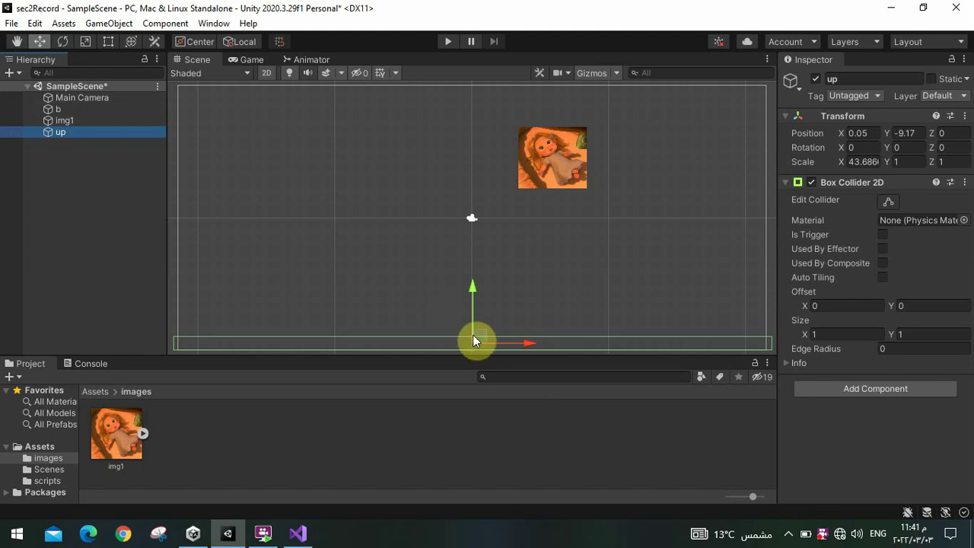
mouse_move(477, 343)
mouse_down()
mouse_move(488, 129)
mouse_move(480, 87)
mouse_up()
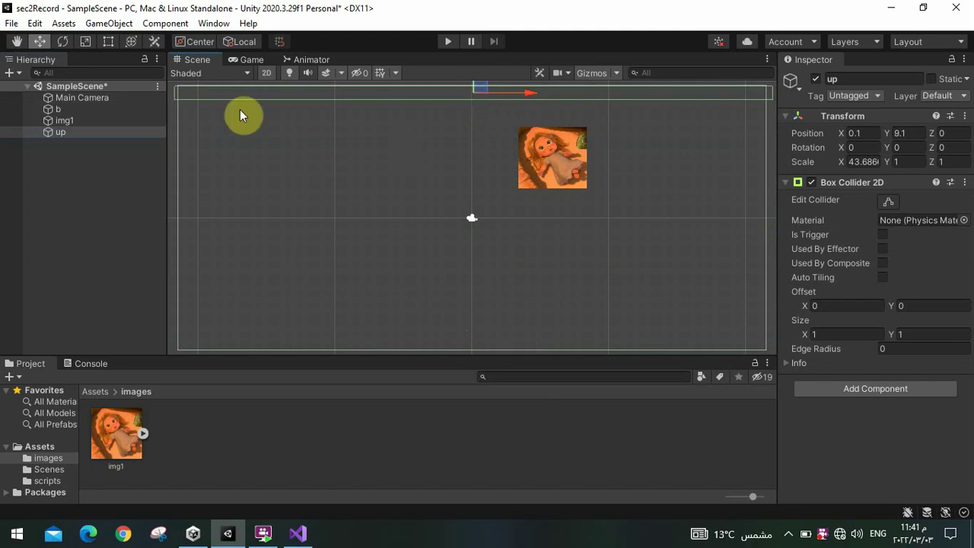
- Inspect the b and up walls' settings, then deselect them
click(74, 109)
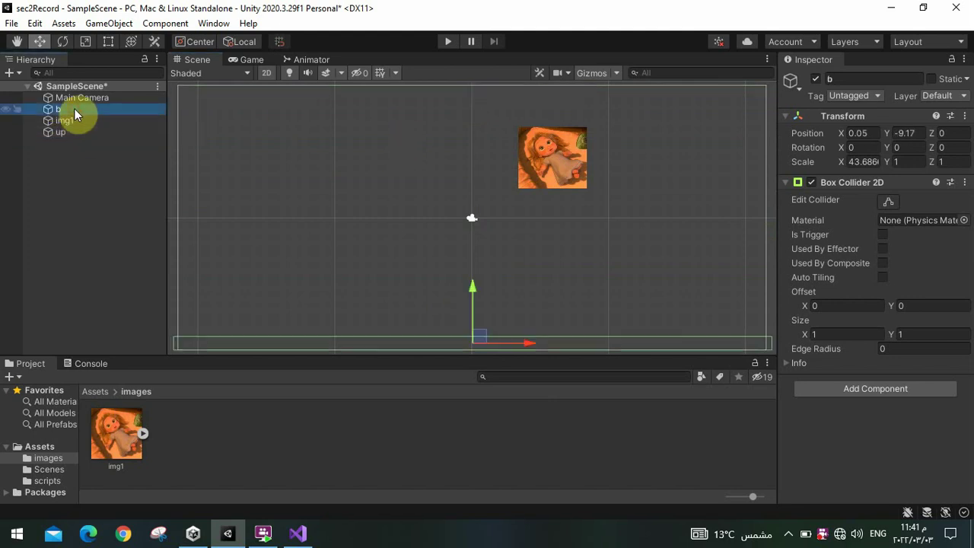
click(71, 131)
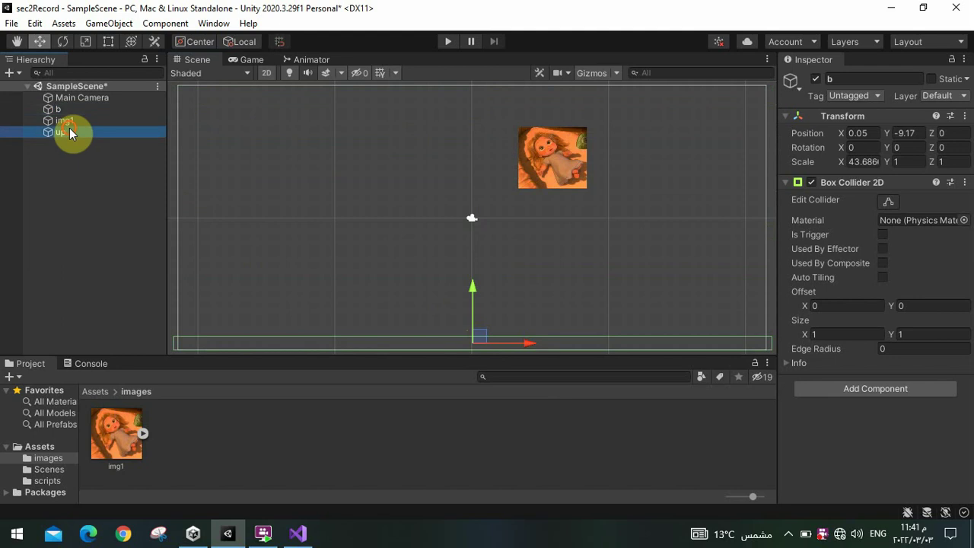
click(119, 112)
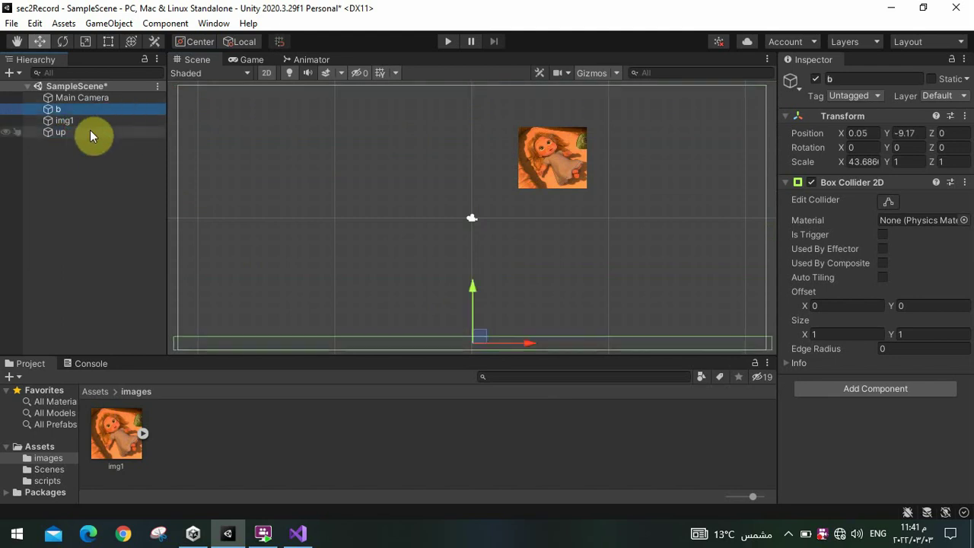
click(90, 133)
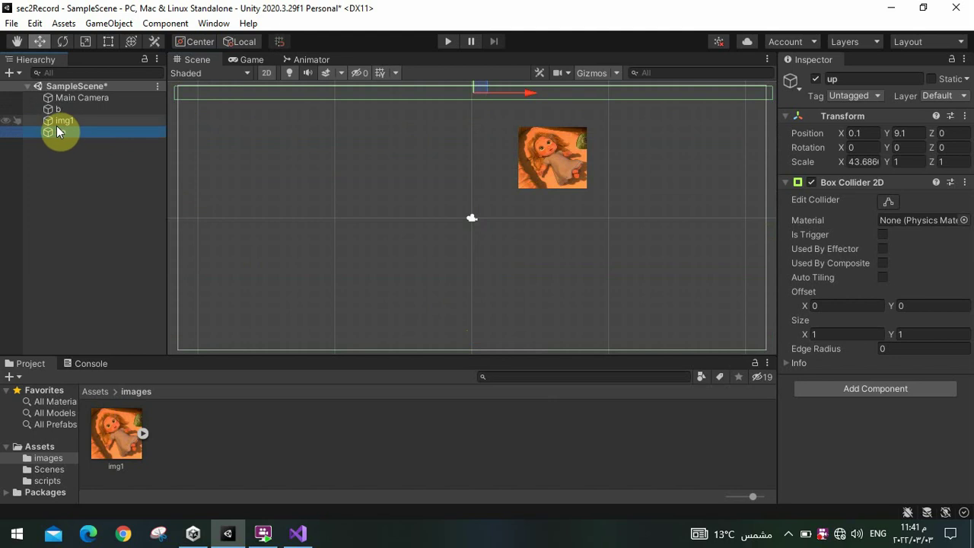
click(76, 157)
- Create an empty GameObject named right and add a Box Collider 2D to it
right_click(76, 158)
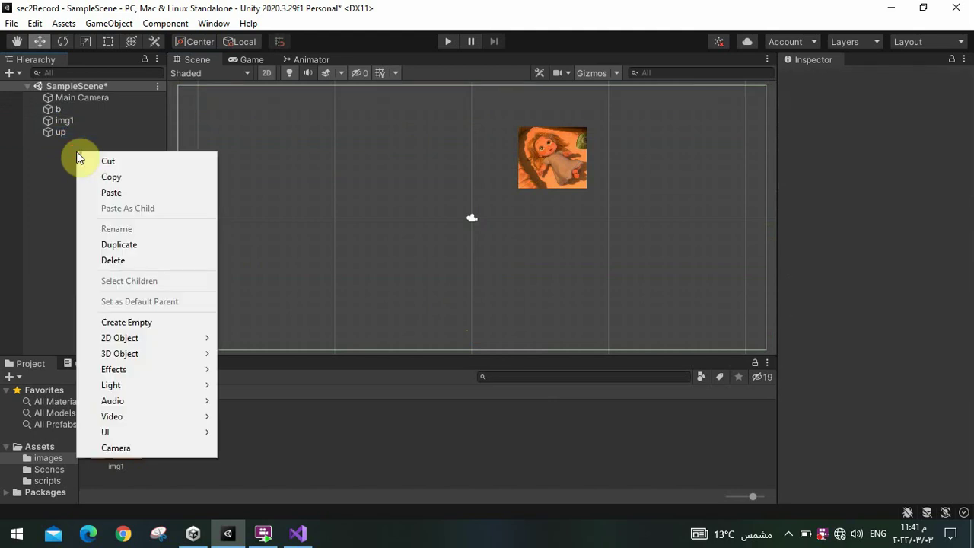
click(140, 324)
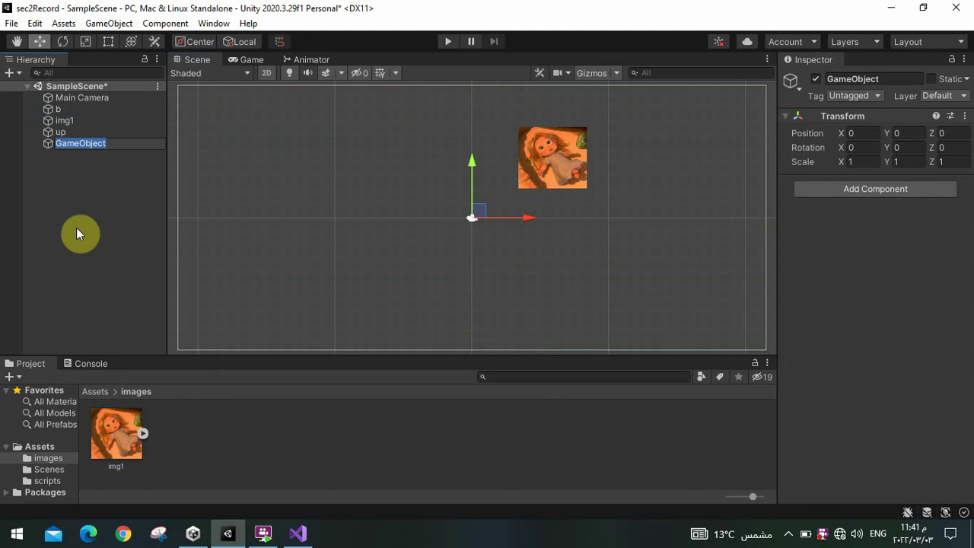
text(r)
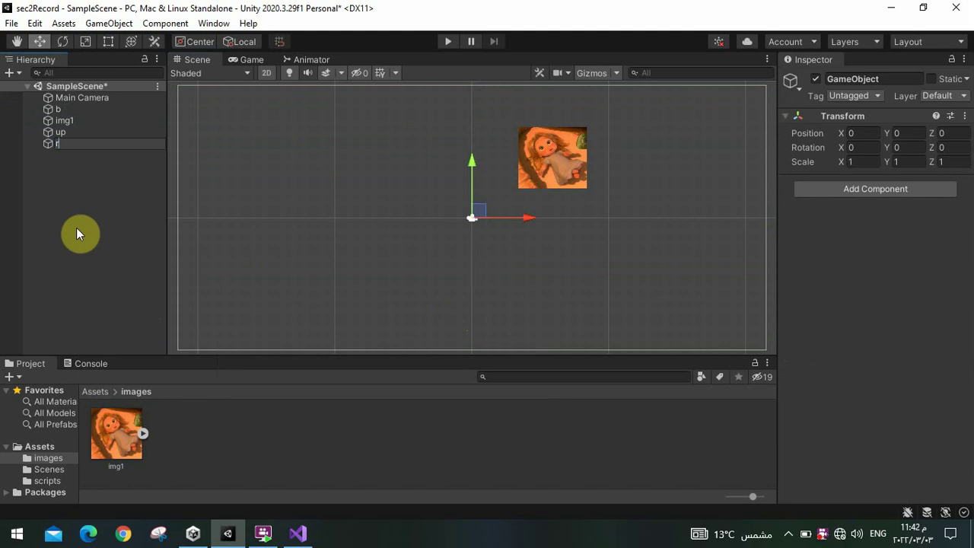
text(ight)
click(105, 184)
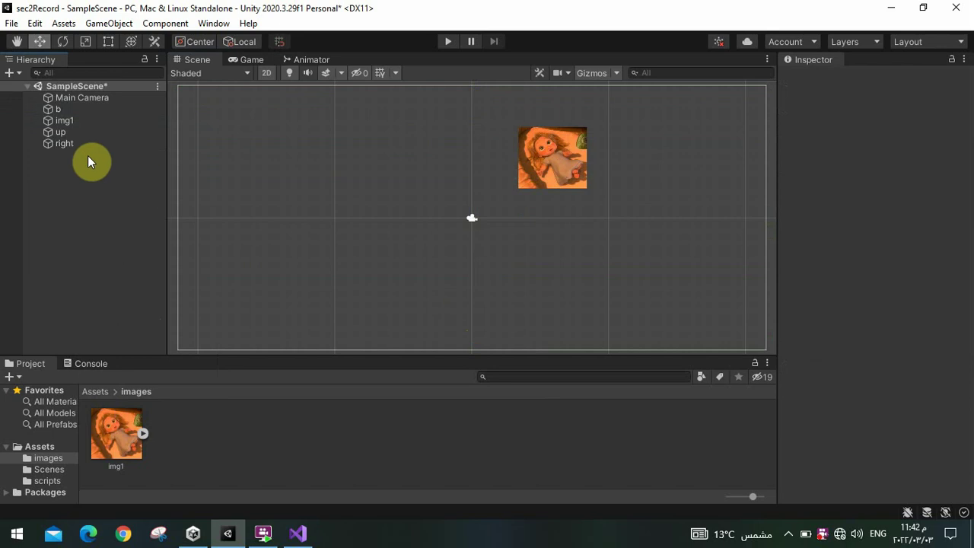
click(65, 144)
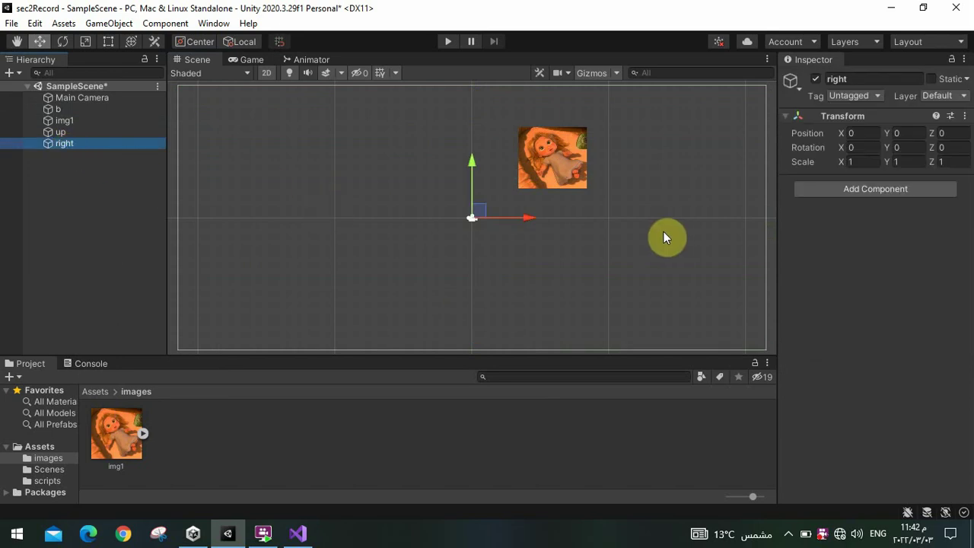
click(825, 188)
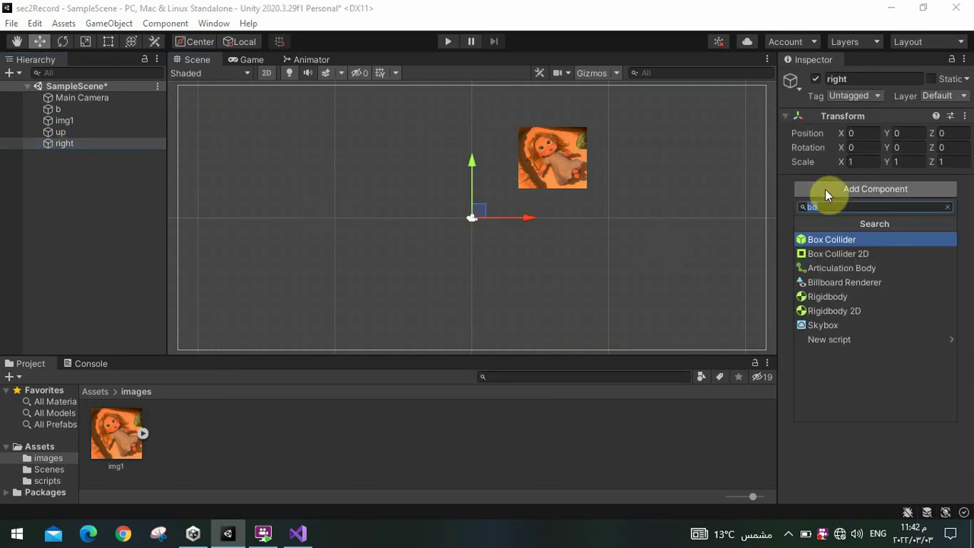
click(819, 254)
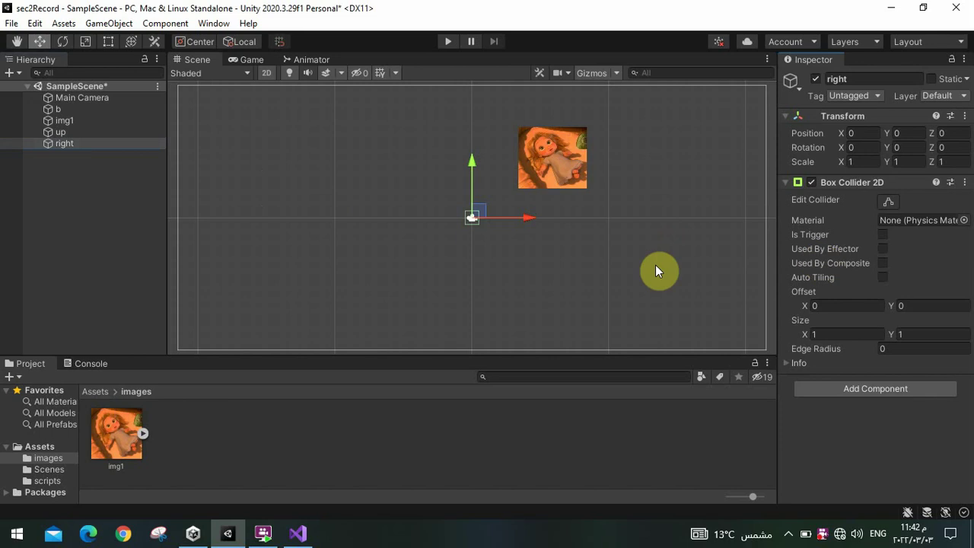
- Stretch the right wall vertically to a Y scale of about 19.37
click(88, 41)
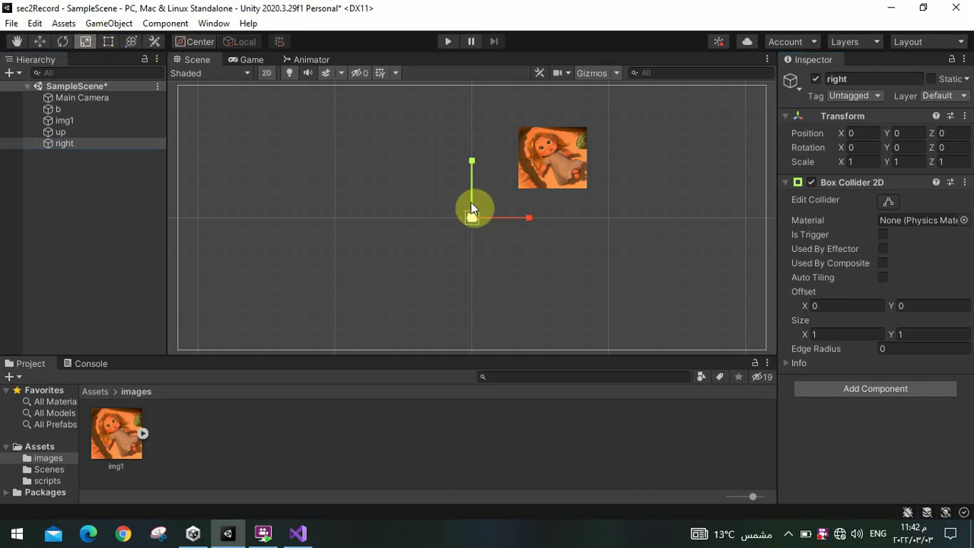
drag(472, 163, 466, 133)
drag(472, 202, 466, 144)
drag(471, 180, 472, 137)
drag(472, 179, 471, 122)
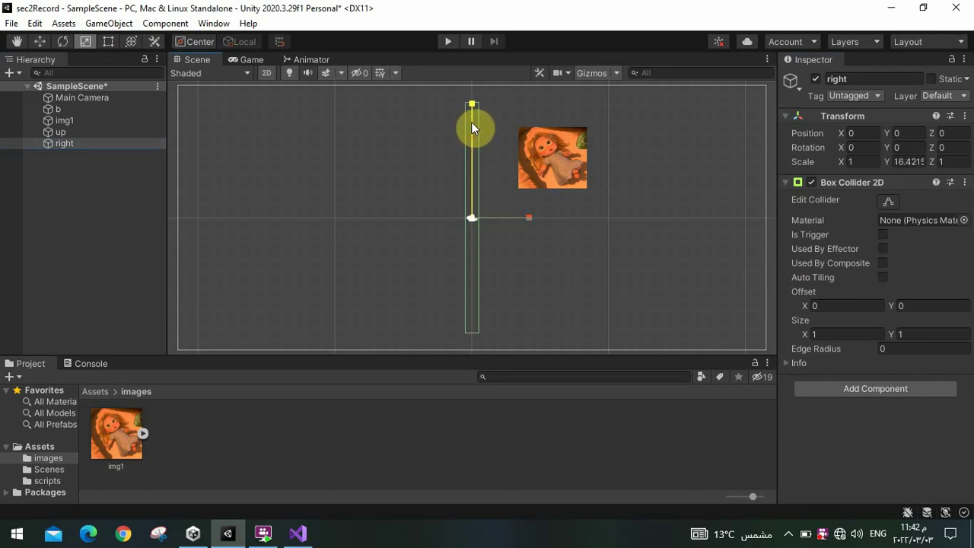
drag(472, 172, 471, 167)
- Move the right wall to the scene's right edge at X 20.99
click(42, 41)
mouse_move(474, 210)
mouse_down()
mouse_move(584, 202)
mouse_move(689, 217)
mouse_move(766, 212)
mouse_up()
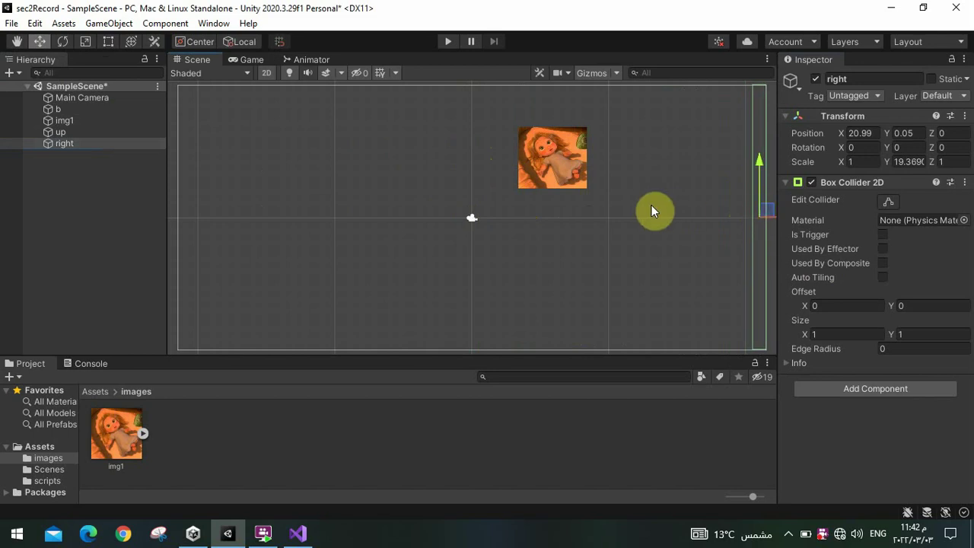
click(74, 166)
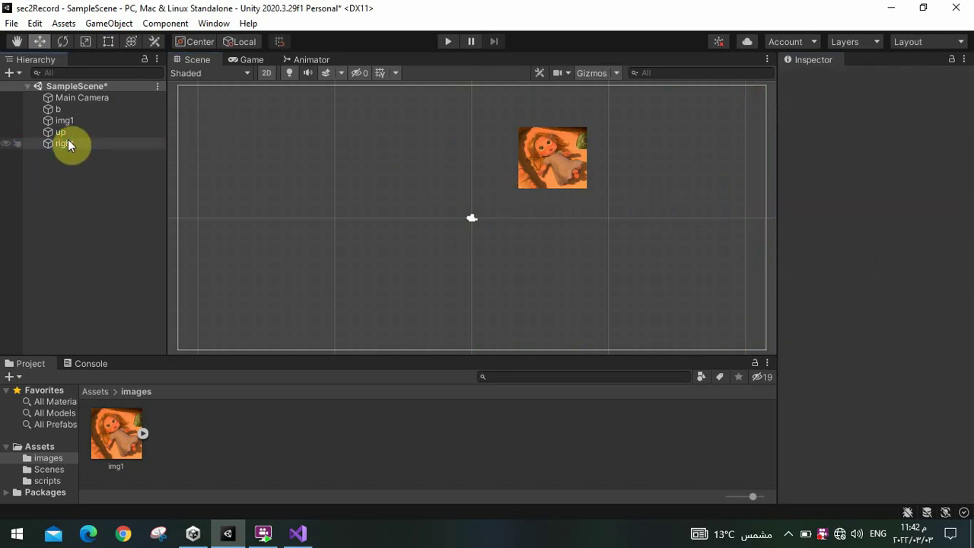
click(68, 142)
- Duplicate the right wall, rename the copy 'left', and place it at X -21.1
key(ctrl+d)
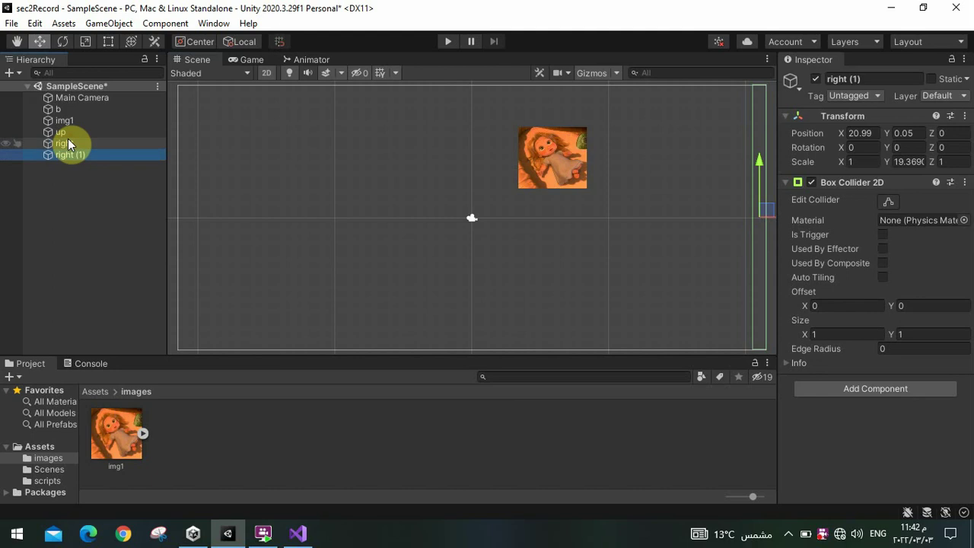
click(77, 153)
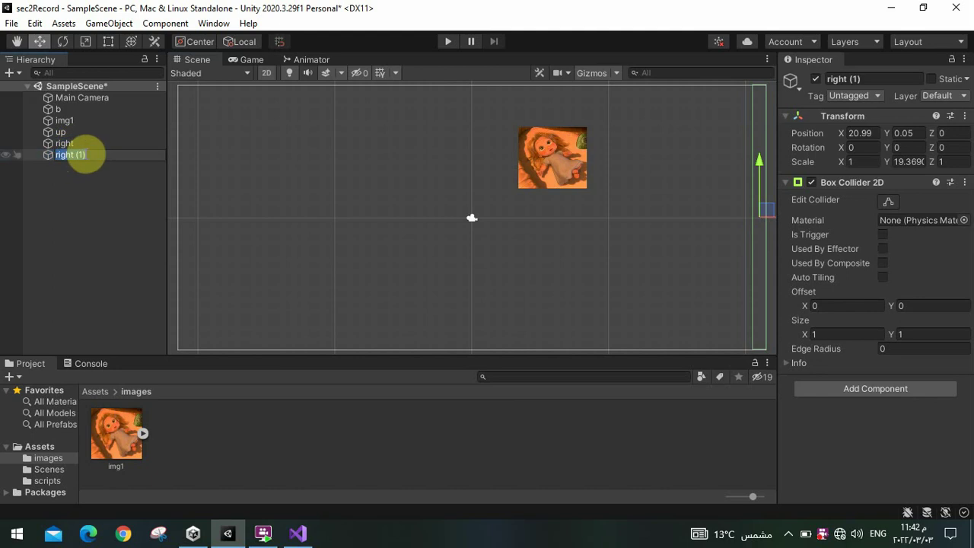
text(lef)
text(t)
click(79, 175)
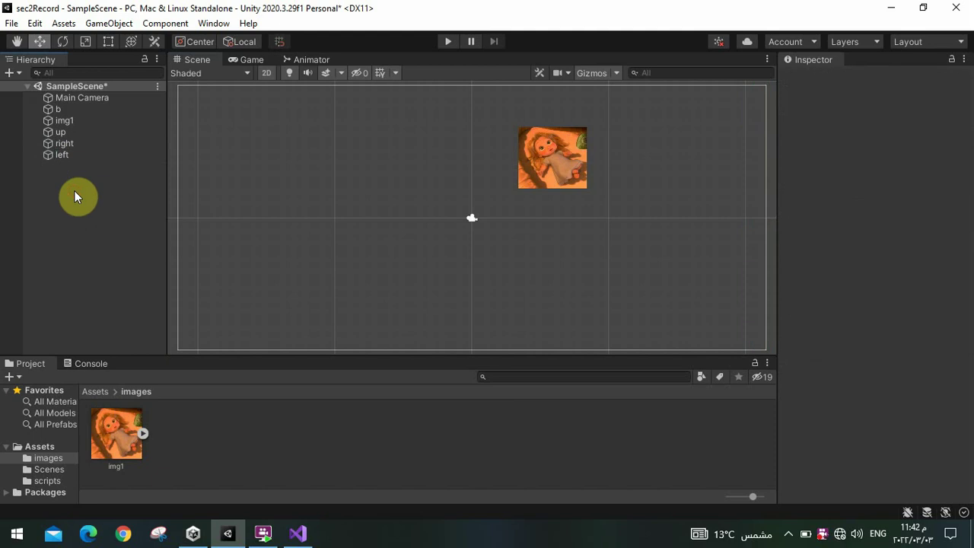
click(62, 159)
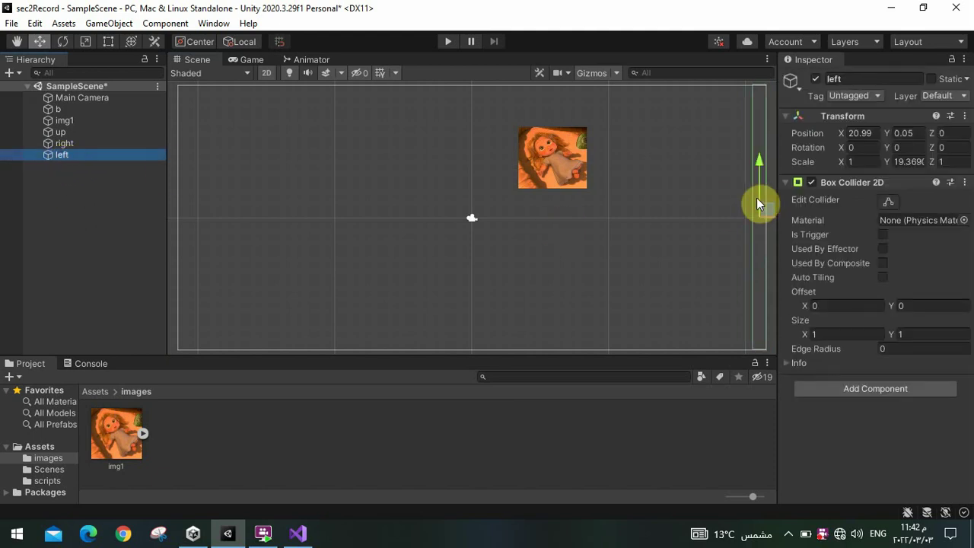
drag(757, 200, 190, 214)
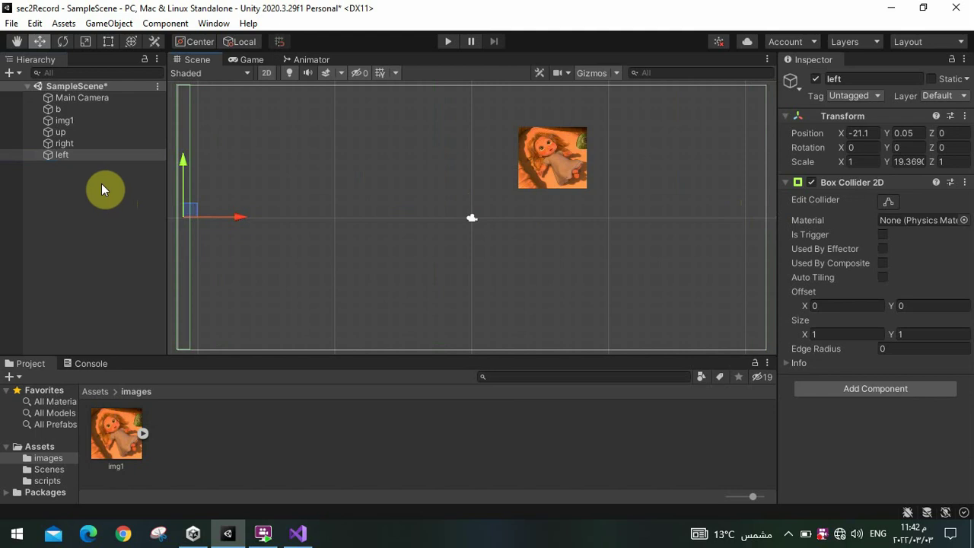
- Save the scene with Ctrl+S, then check the b, up, right and left walls
key(ctrl+s)
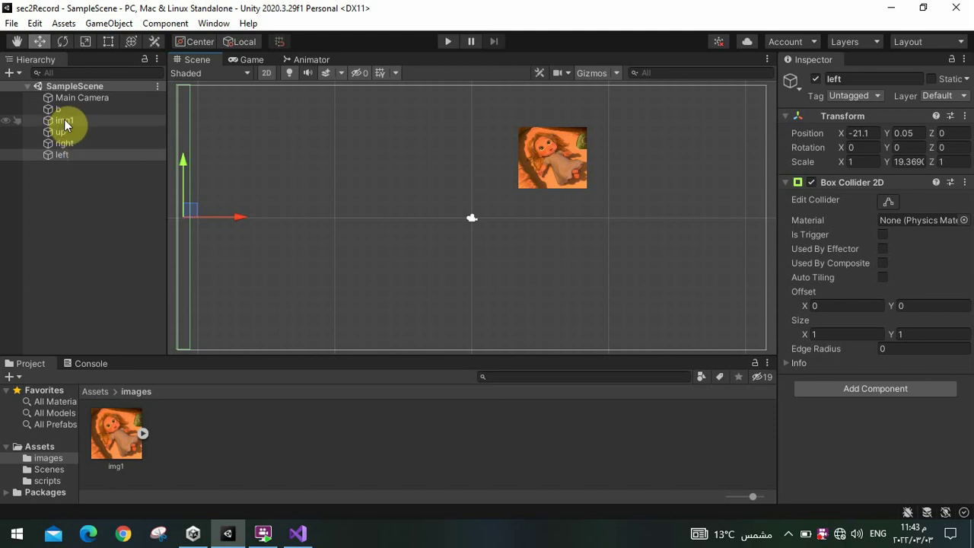
click(52, 110)
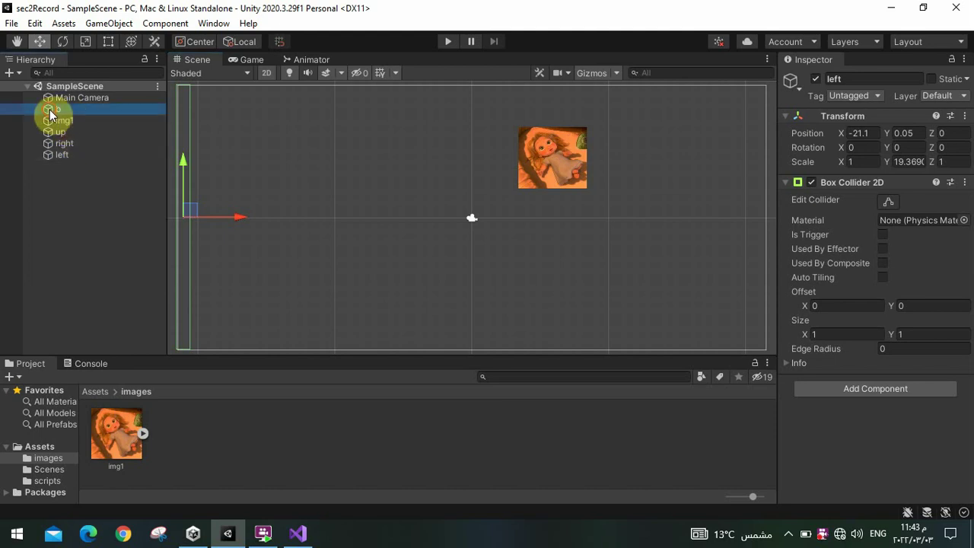
click(63, 130)
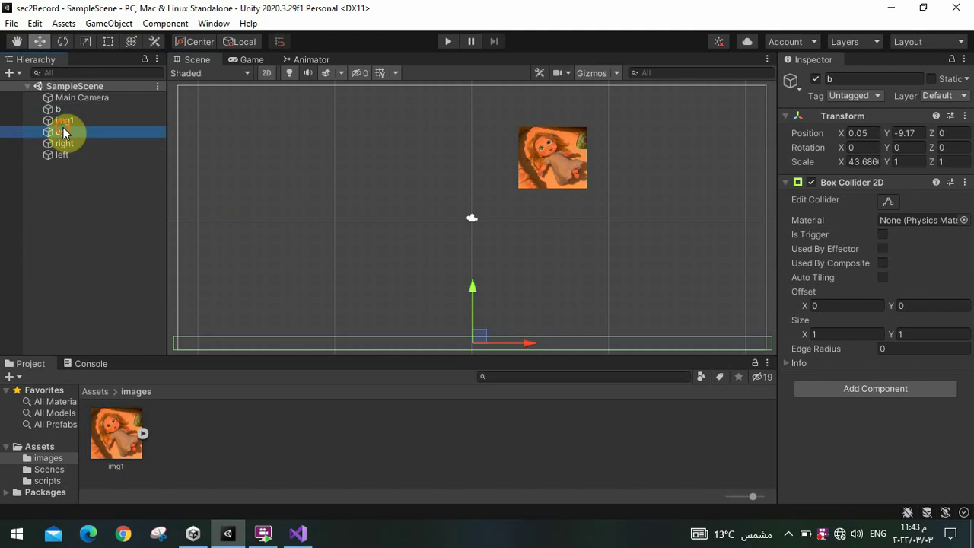
click(63, 144)
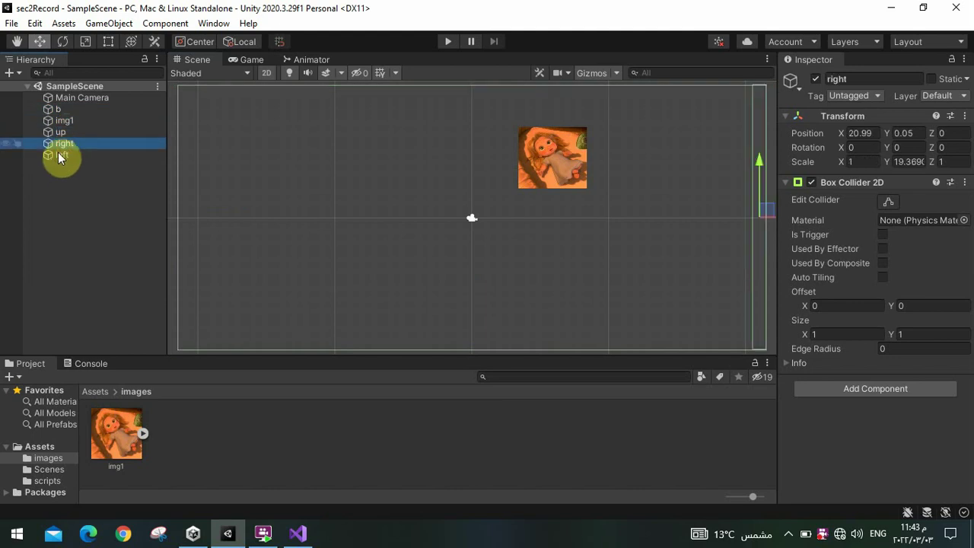
click(62, 156)
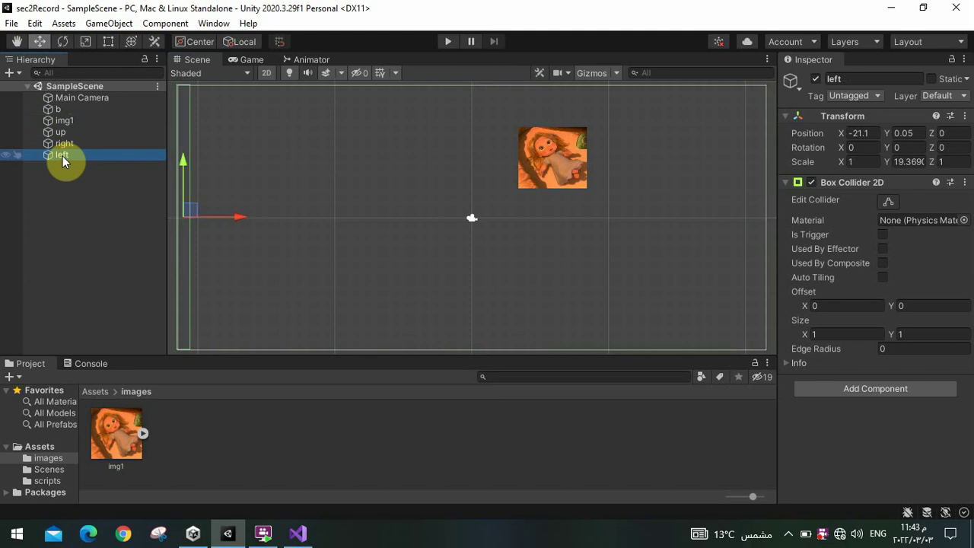
- Create a new C# script named moveScript in the scripts folder
click(47, 479)
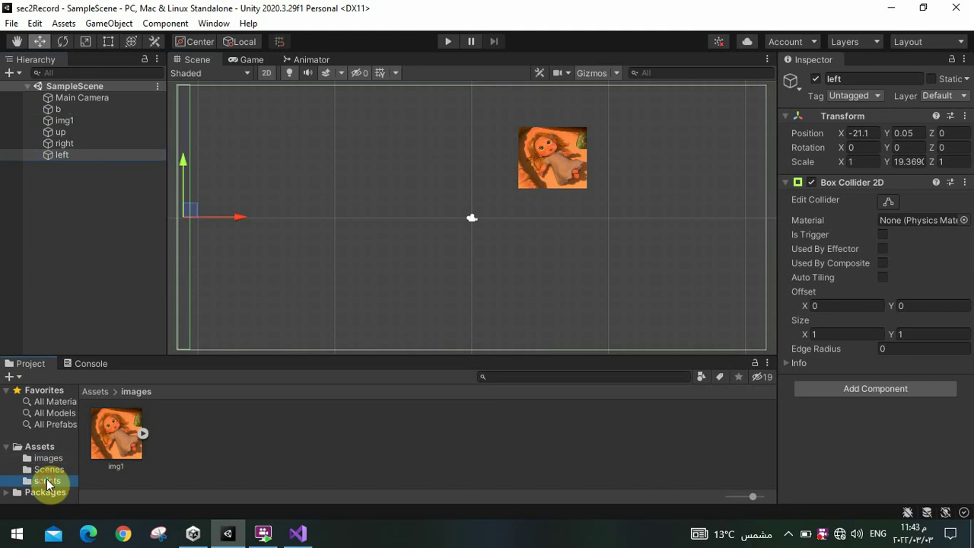
click(119, 448)
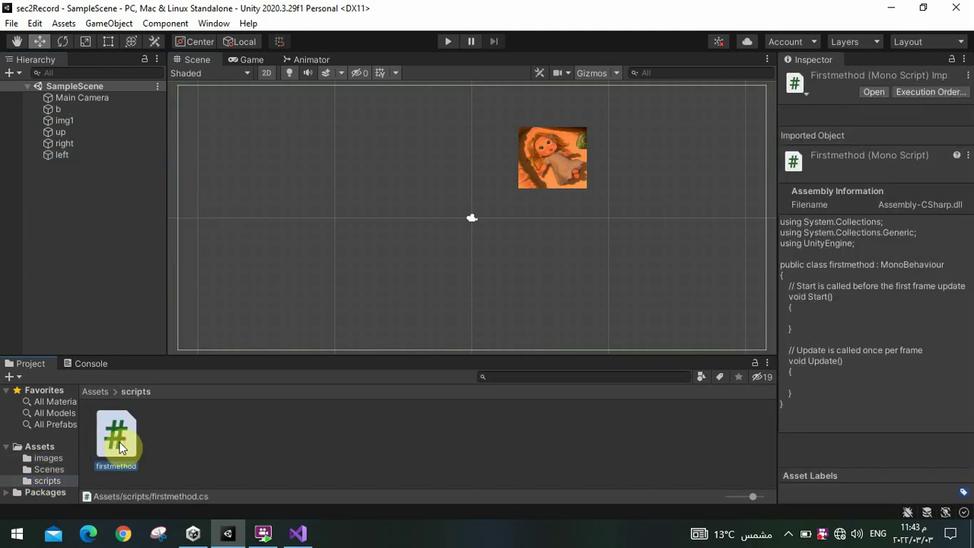
click(174, 448)
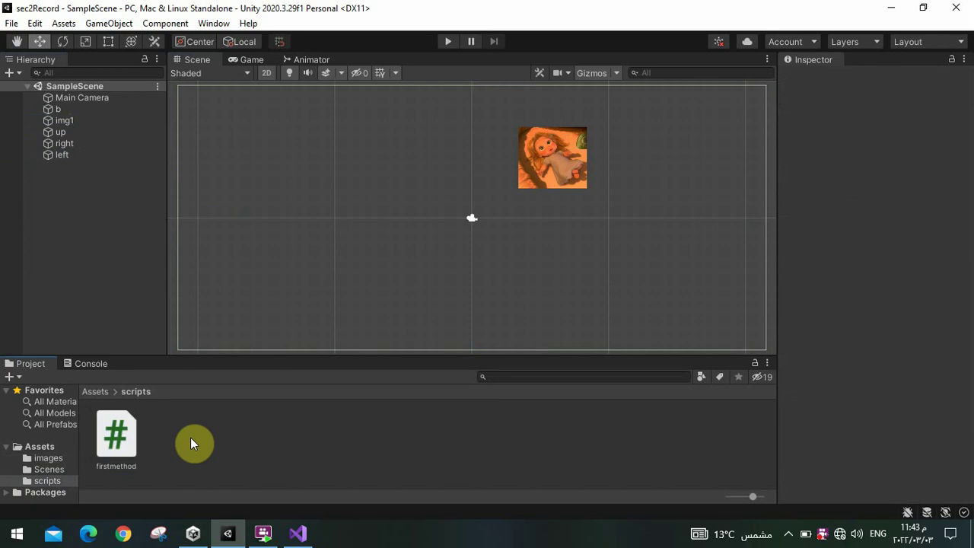
right_click(190, 443)
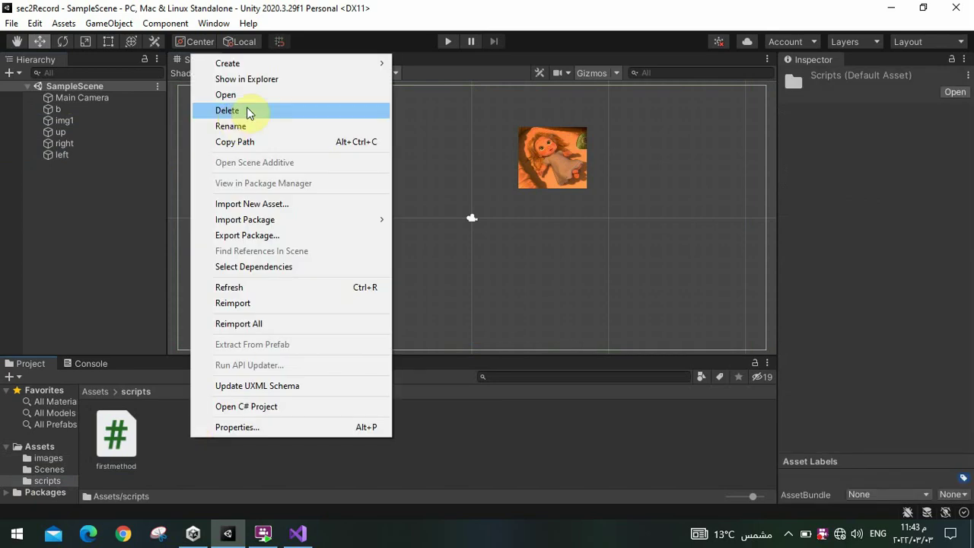
mouse_move(322, 64)
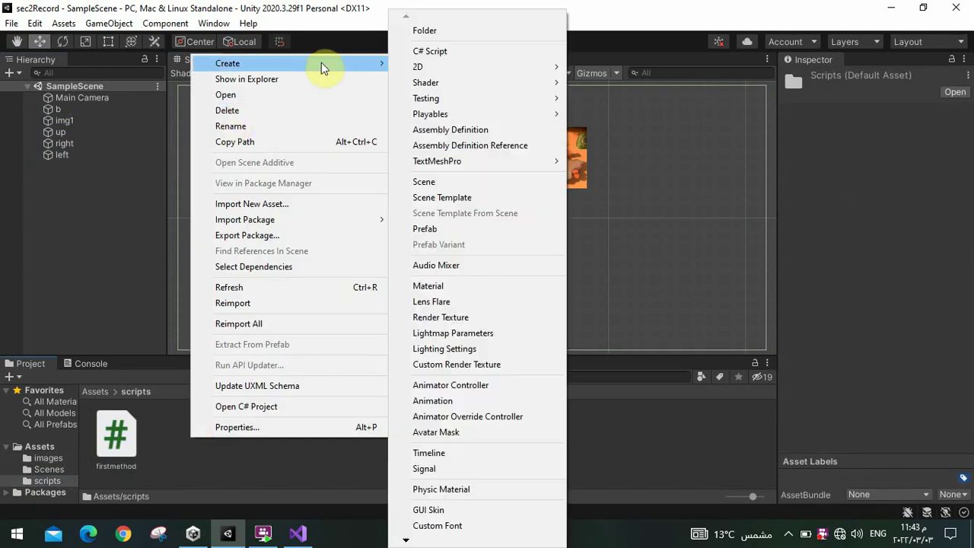
click(416, 53)
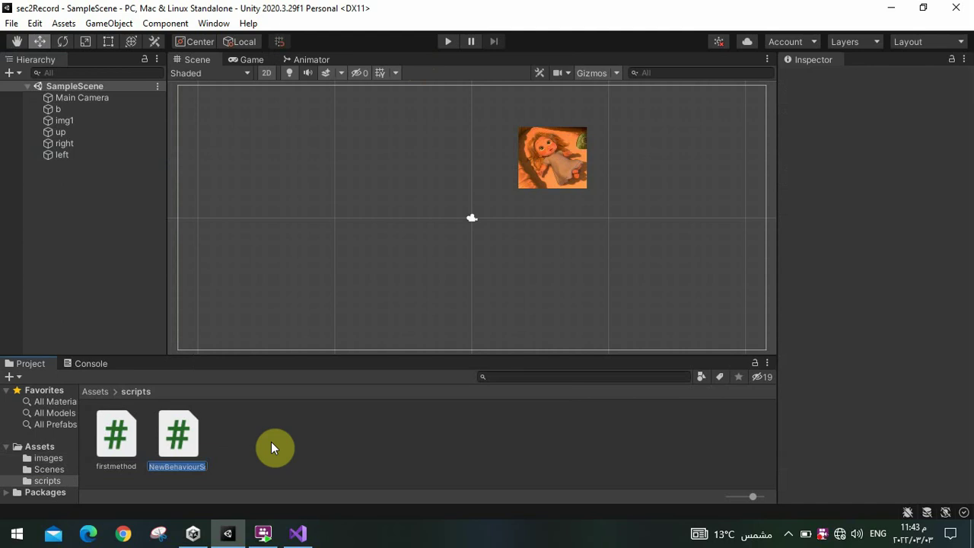
text(move)
text(Scr)
text(ipt)
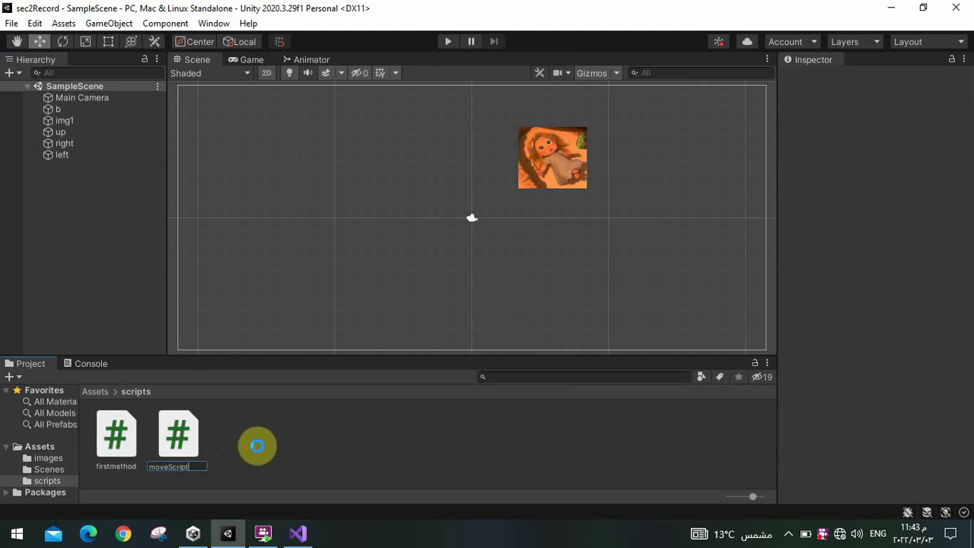
key(Return)
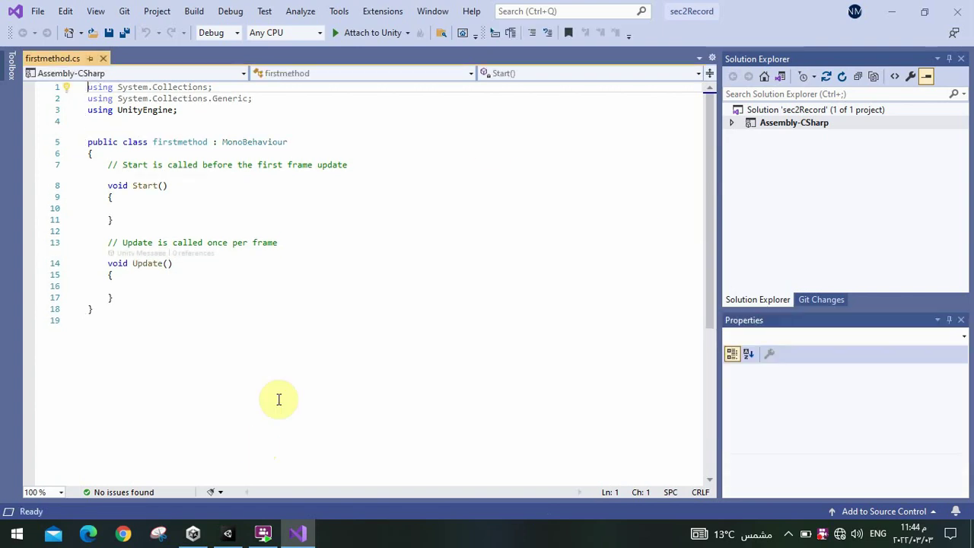
- Minimize Visual Studio and select moveScript in the Project panel
click(894, 14)
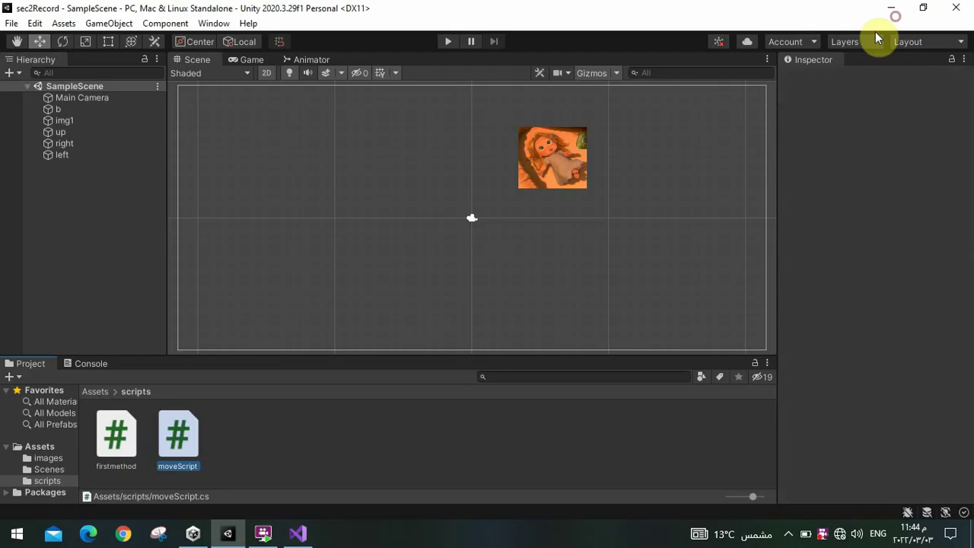
click(236, 432)
click(178, 443)
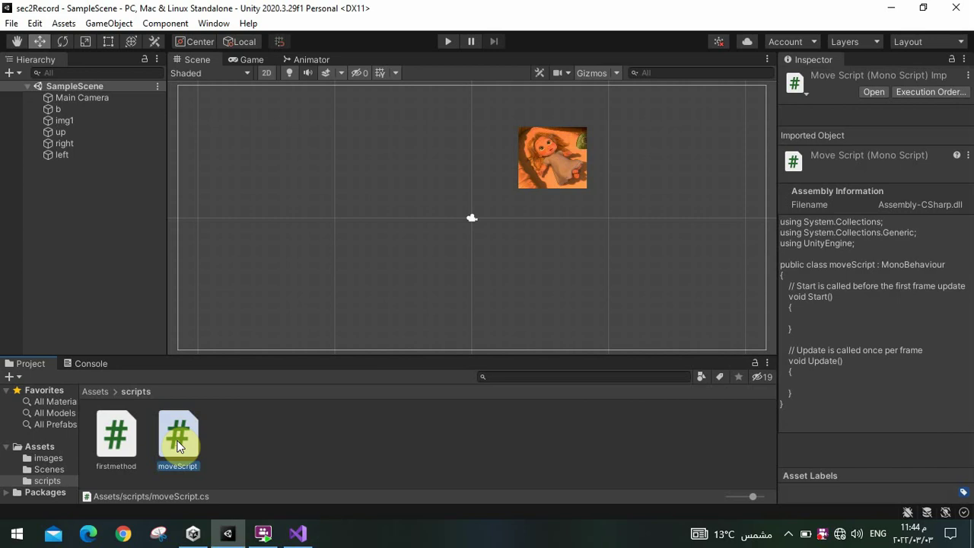
- Open moveScript.cs in Visual Studio
double_click(179, 446)
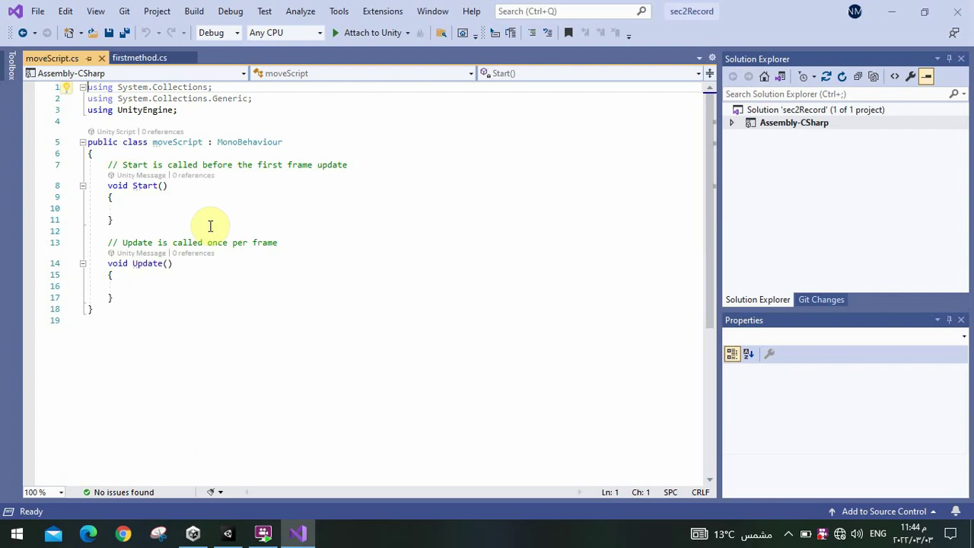
click(124, 59)
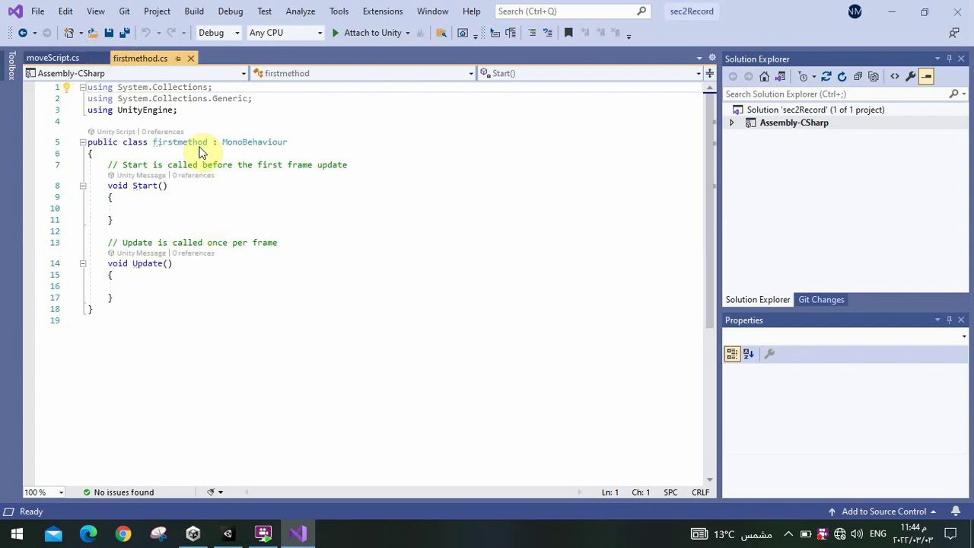
click(64, 61)
- Declare 'private Rigidbody2D reg;' at the top of the class
mouse_move(150, 186)
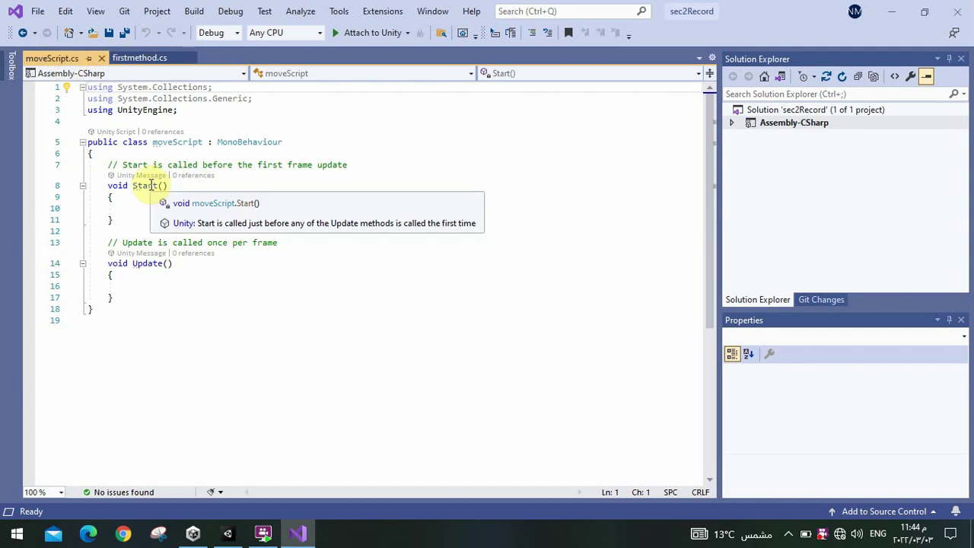
click(159, 154)
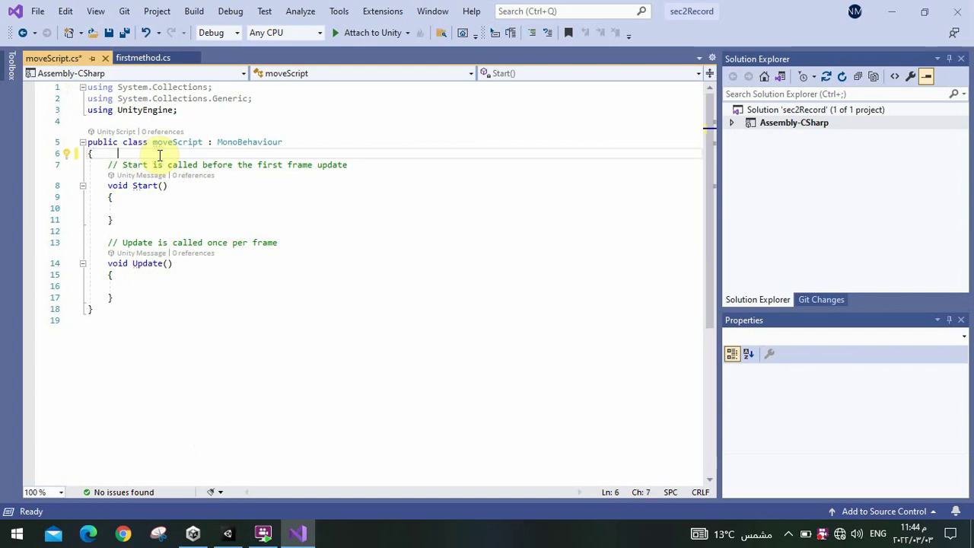
text(p)
text(riv  )
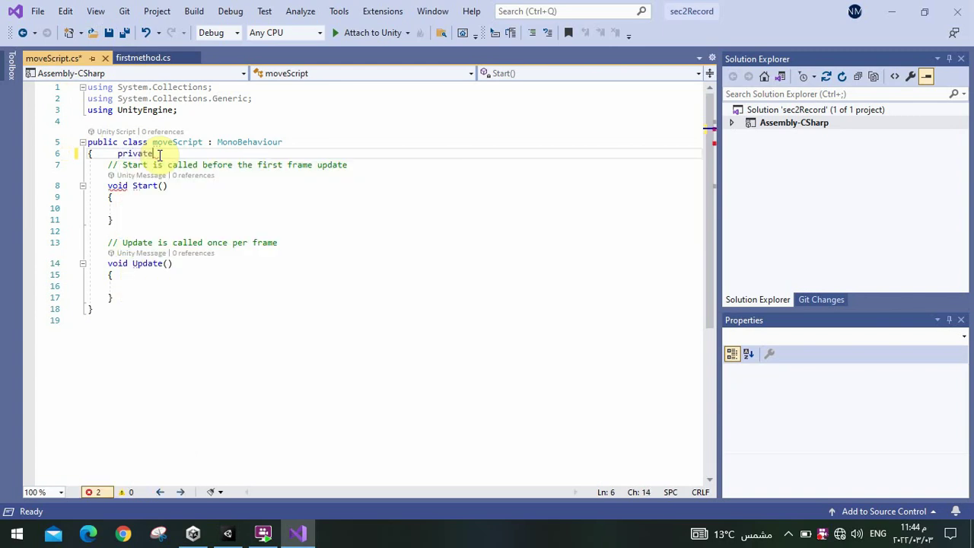
text(Rig)
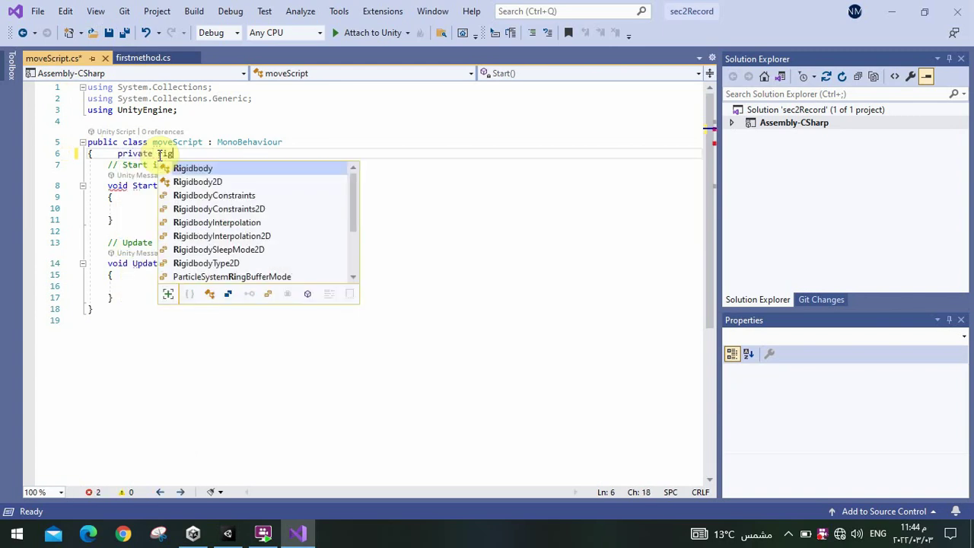
key(Down)
key(Tab)
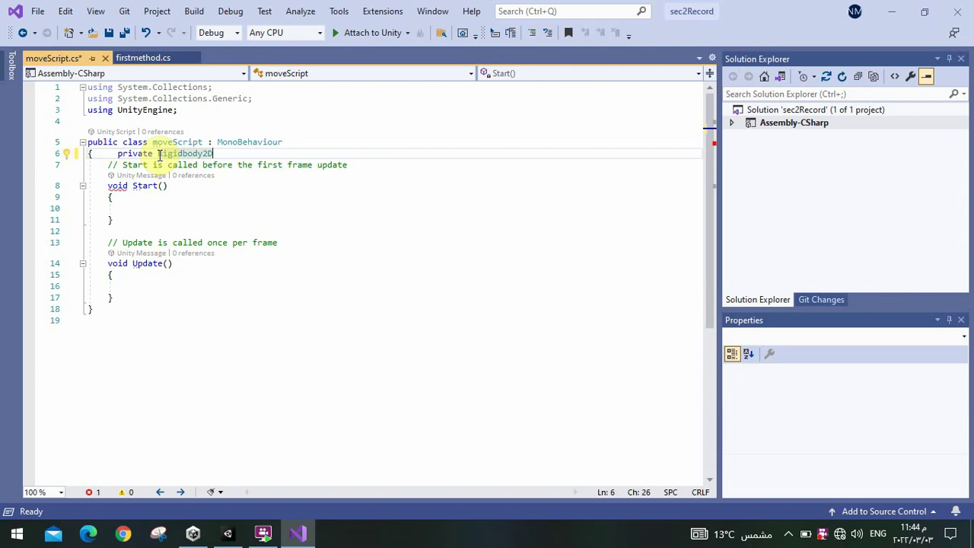
text( reg)
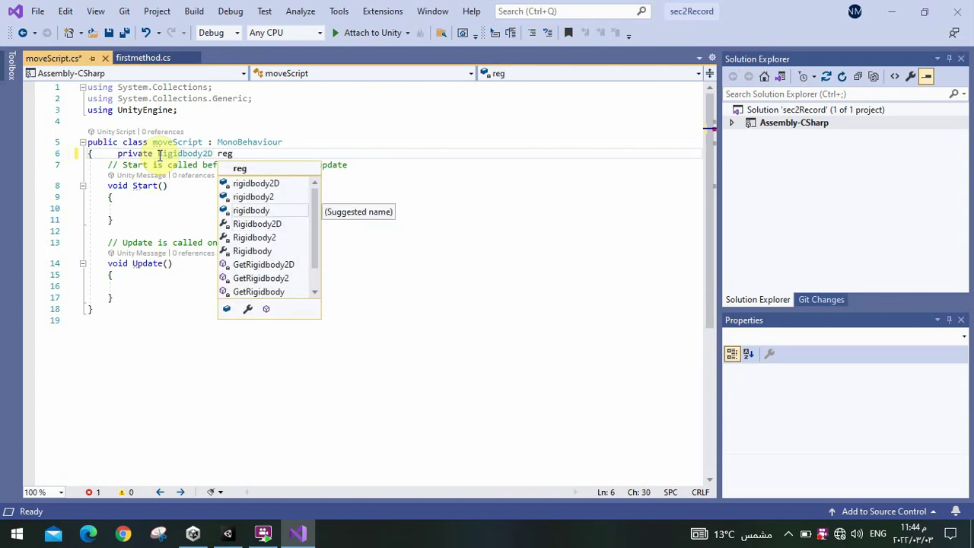
text(;)
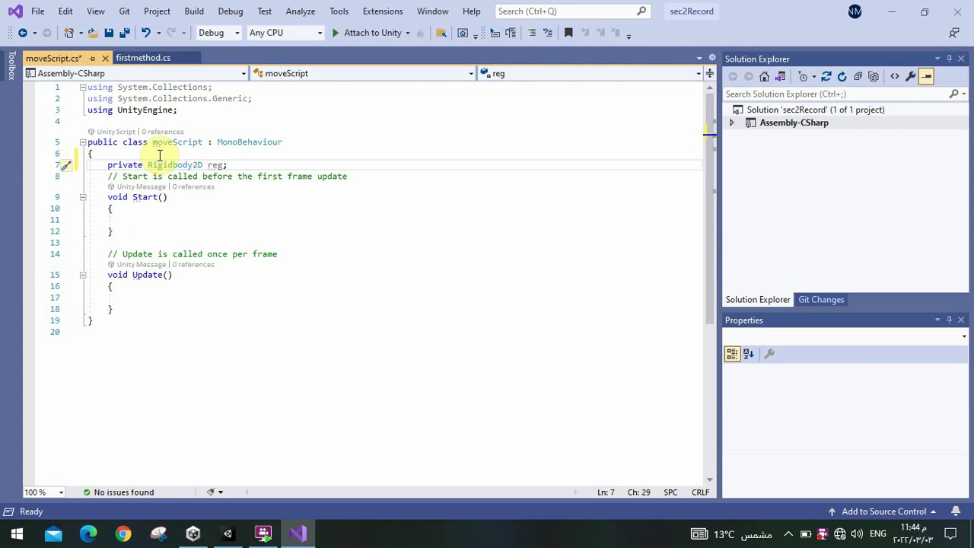
key(Return)
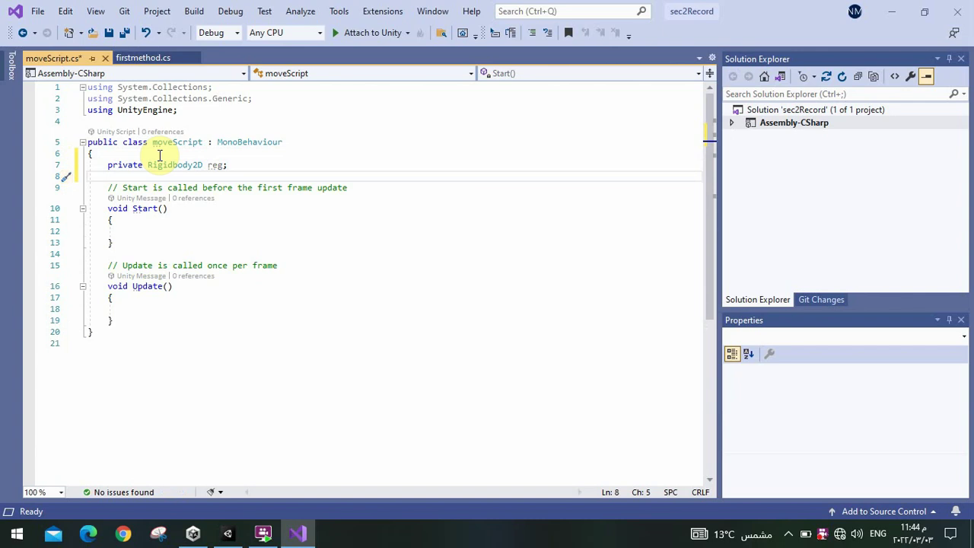
- Add 'int speed = 40;' and 'int jump = 60;' on separate lines below reg
text(int )
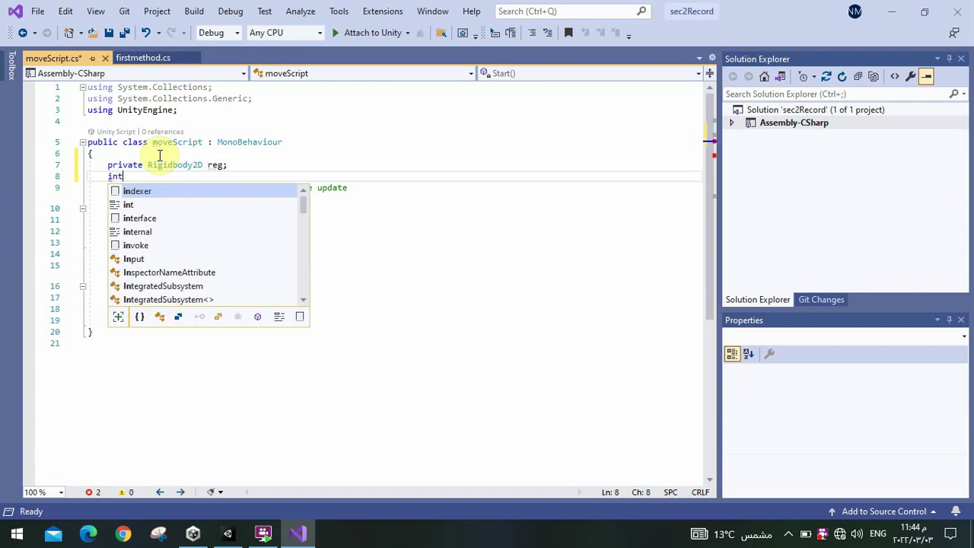
text(spe)
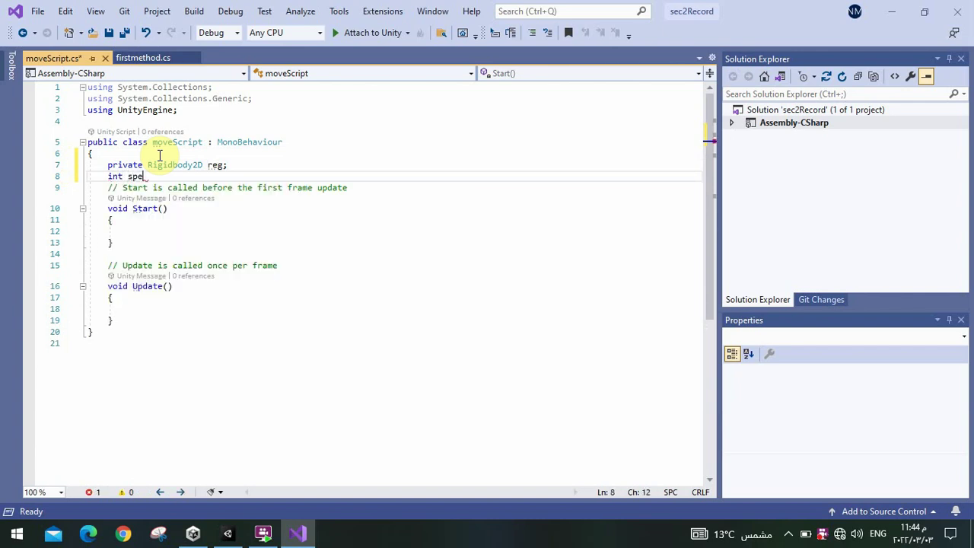
text(ed =)
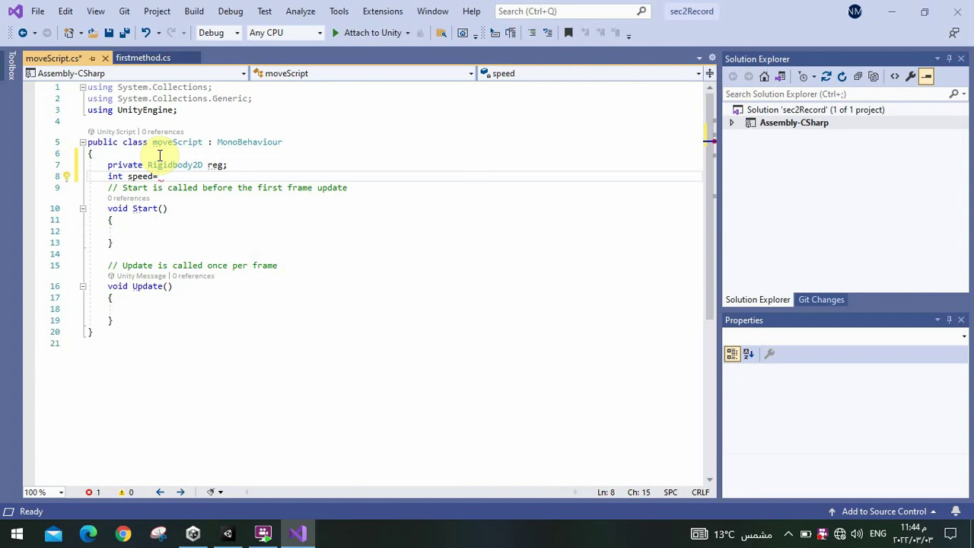
text( 40;)
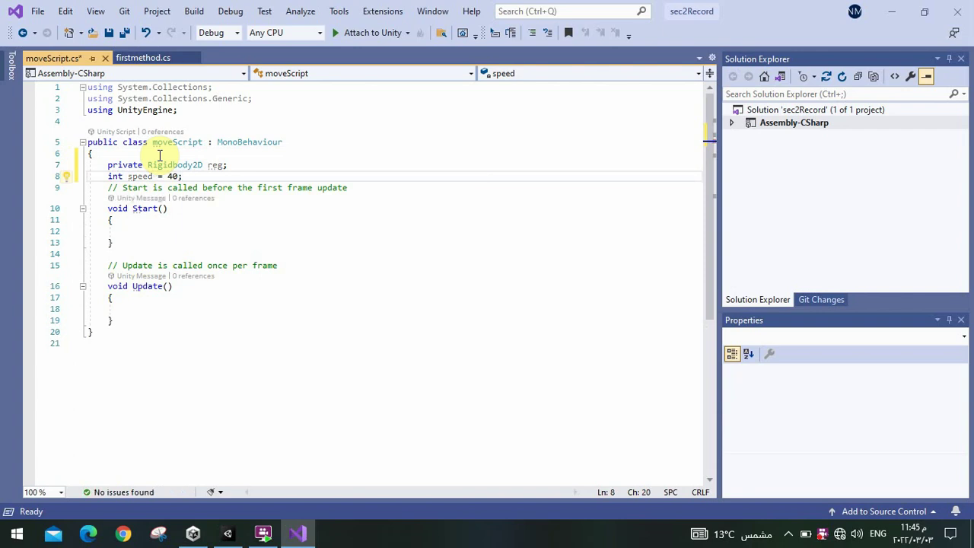
key(Return)
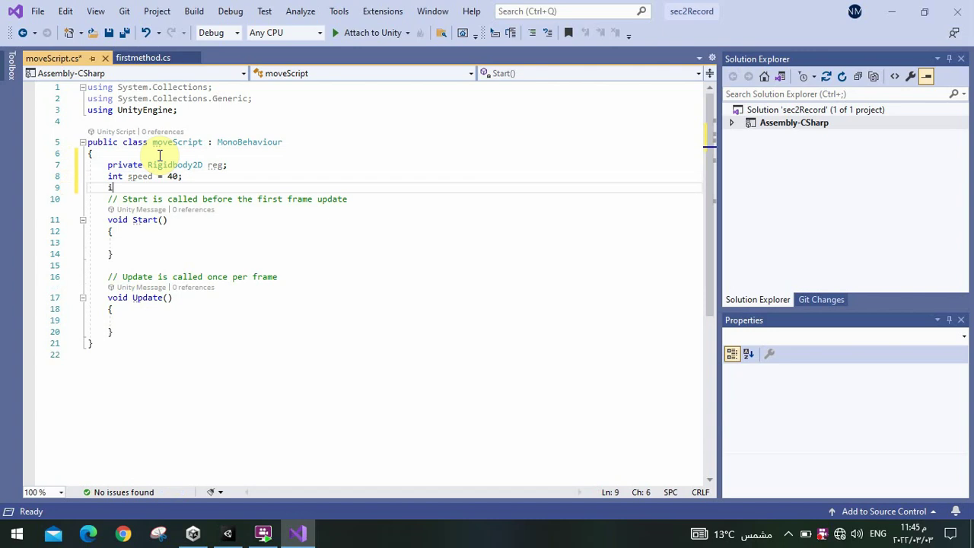
text(int j)
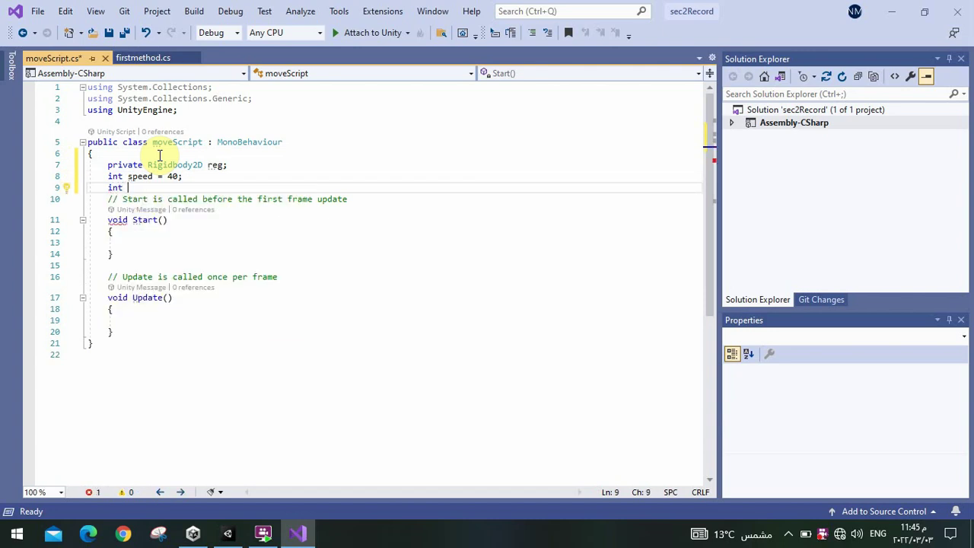
text(um)
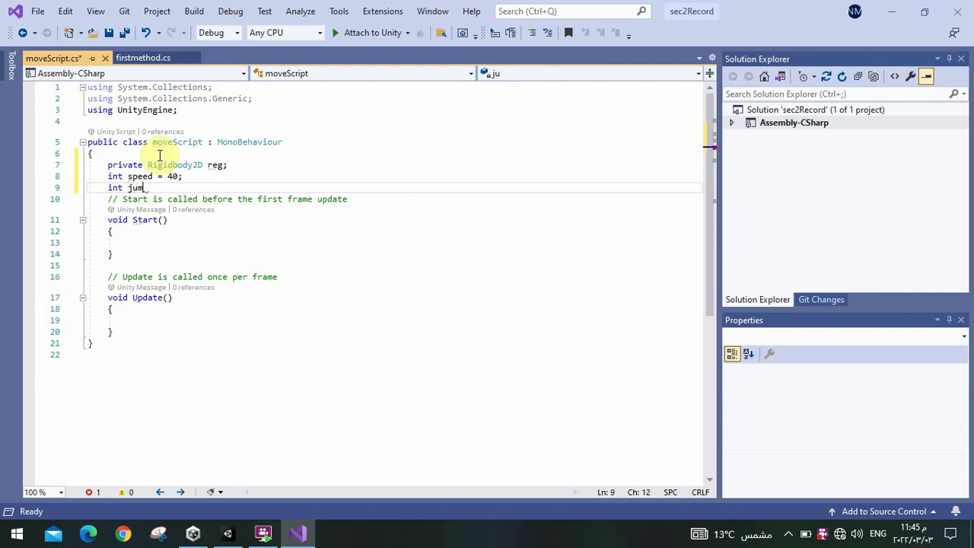
text(p = )
text(60;)
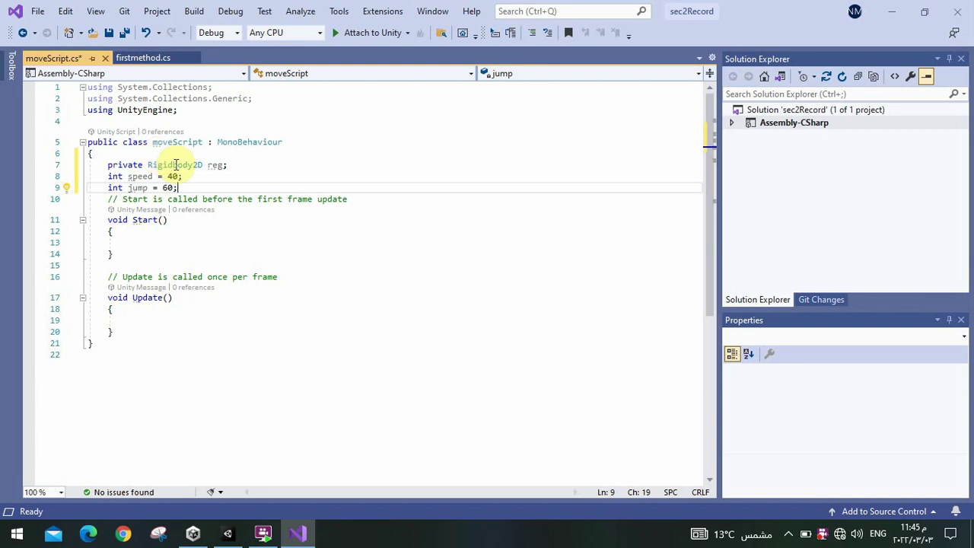
click(140, 238)
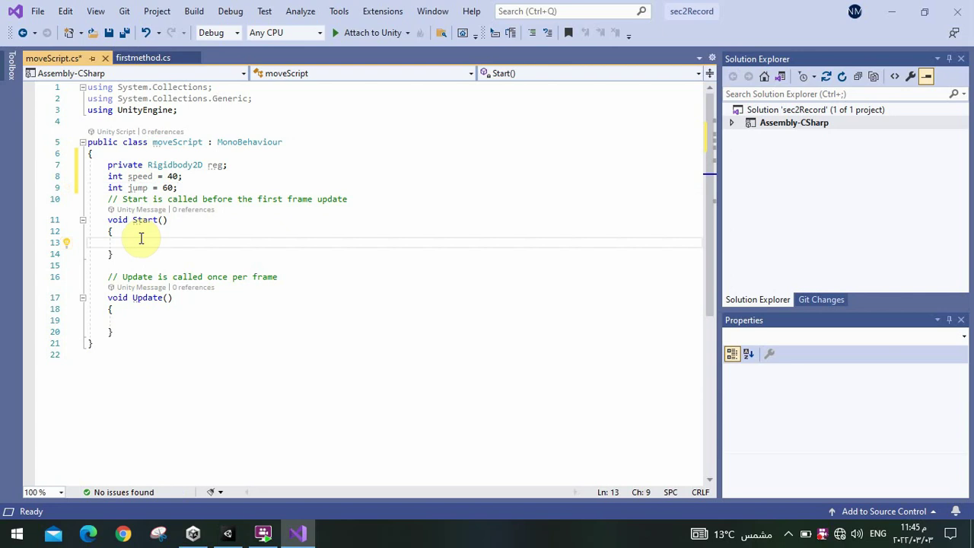
- In Update(), start a GetComponent<Rigidbody2D> call on reg using IntelliSense
click(143, 320)
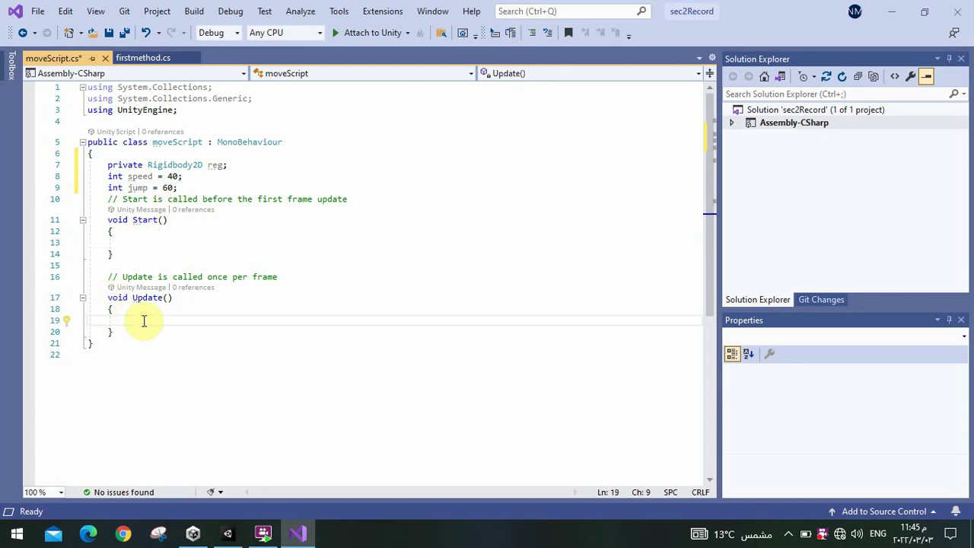
text(r)
text(eg.)
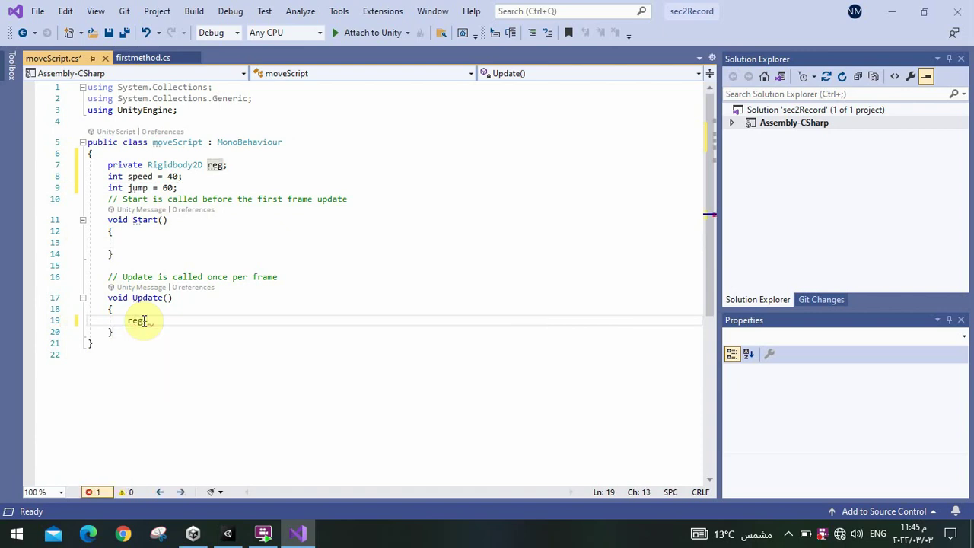
text(ge)
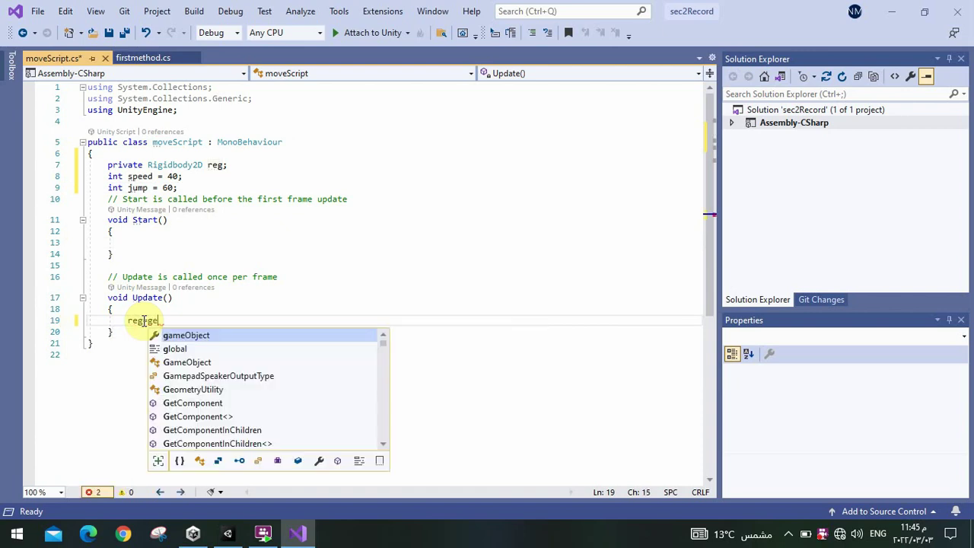
text(t)
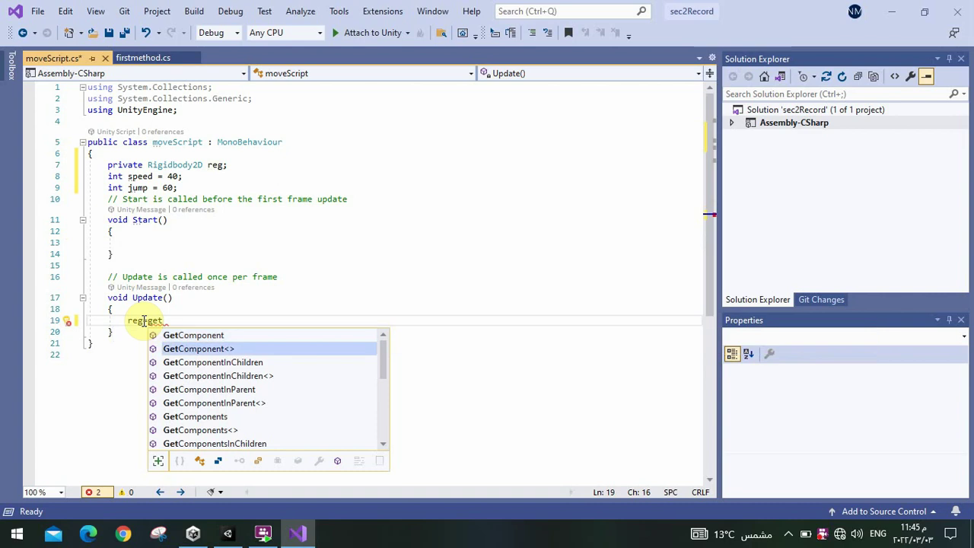
key(Tab)
text(<)
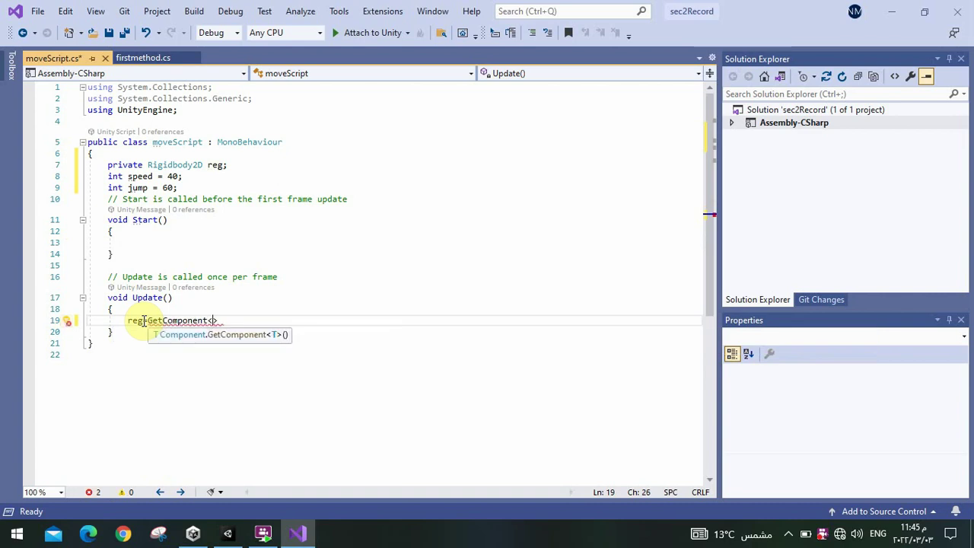
text(ro)
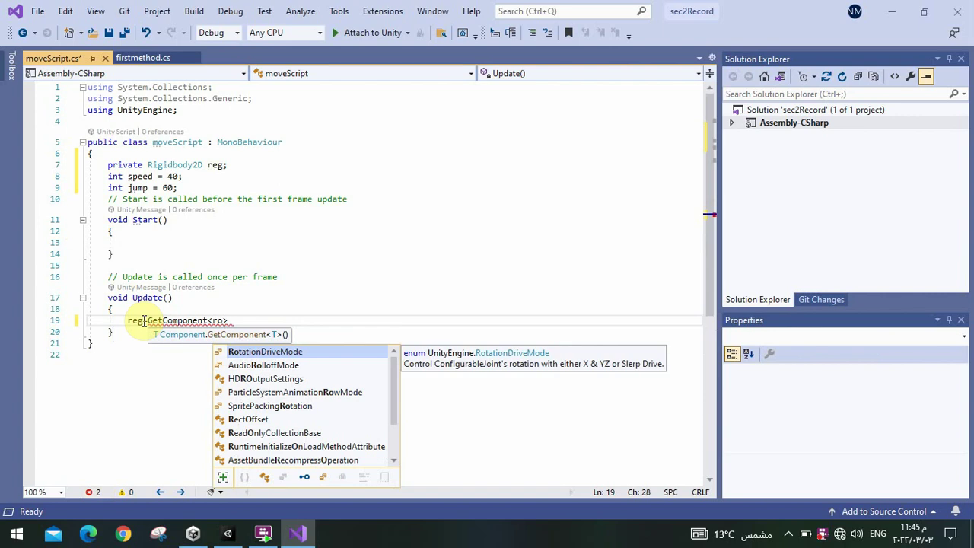
key(BackSpace)
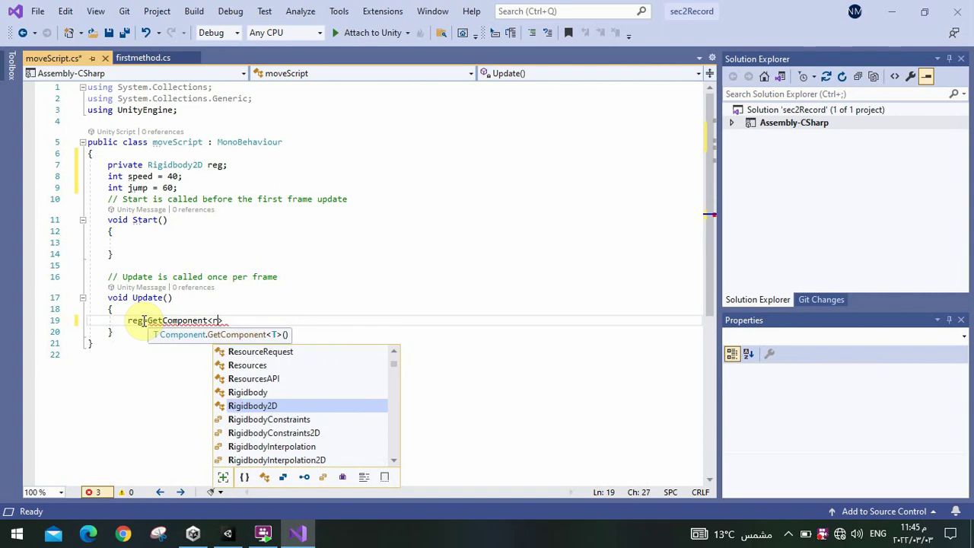
text(ig)
key(Down)
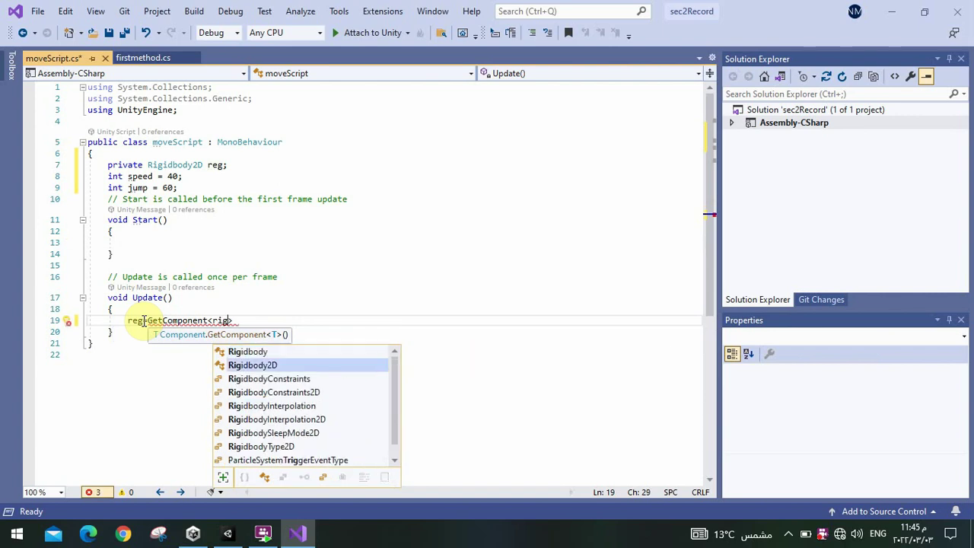
key(Tab)
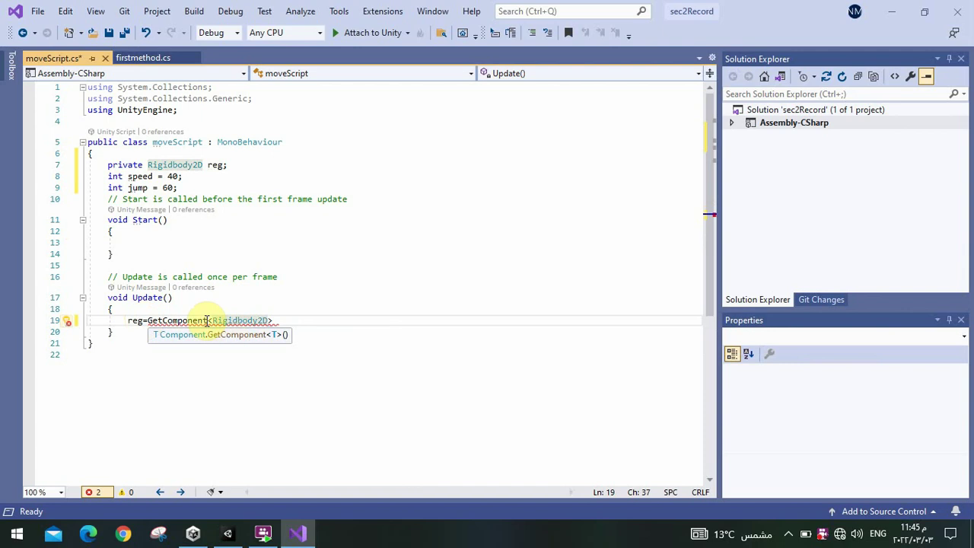
- Rewrite the line as reg = GetComponent<Rigidbody2D>();
click(204, 321)
drag(252, 321, 149, 320)
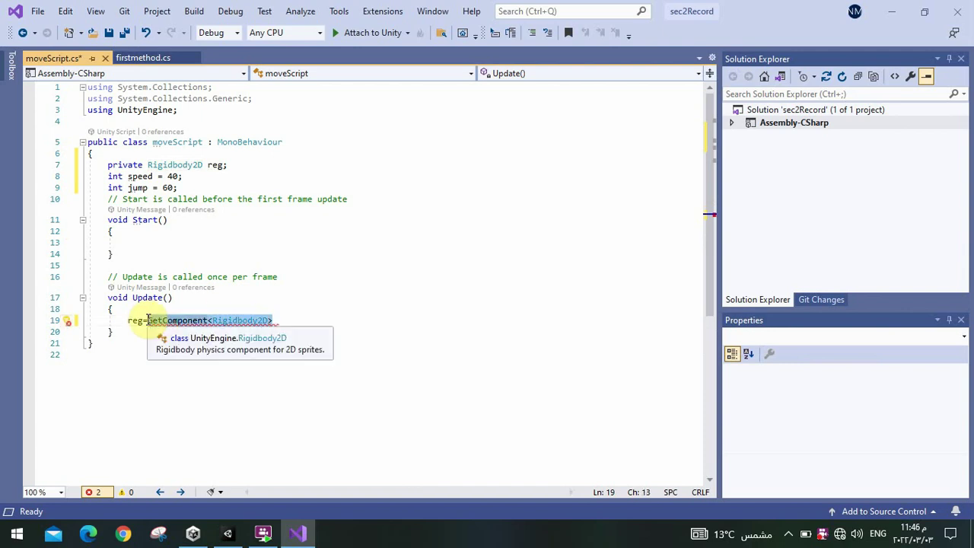
key(BackSpace)
text(Ge)
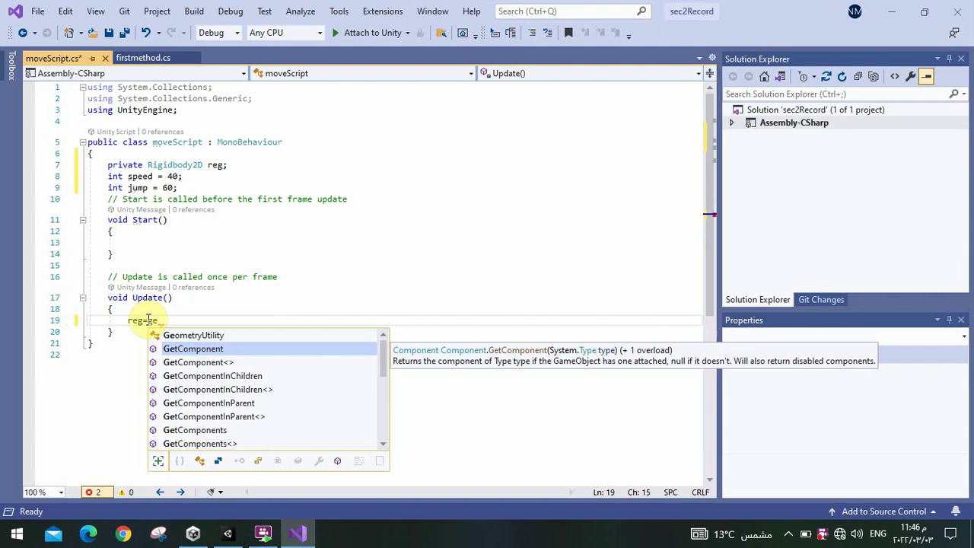
text(t)
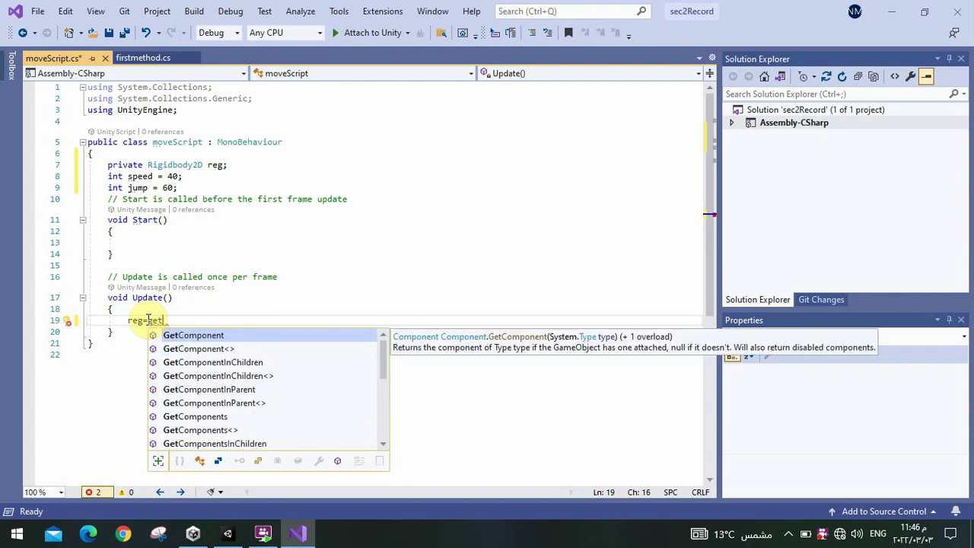
key(Tab)
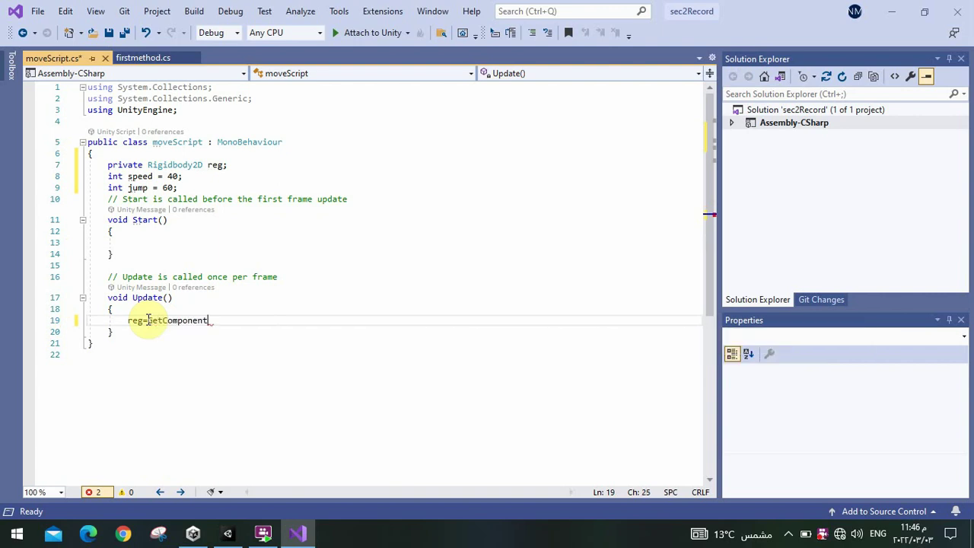
text(<)
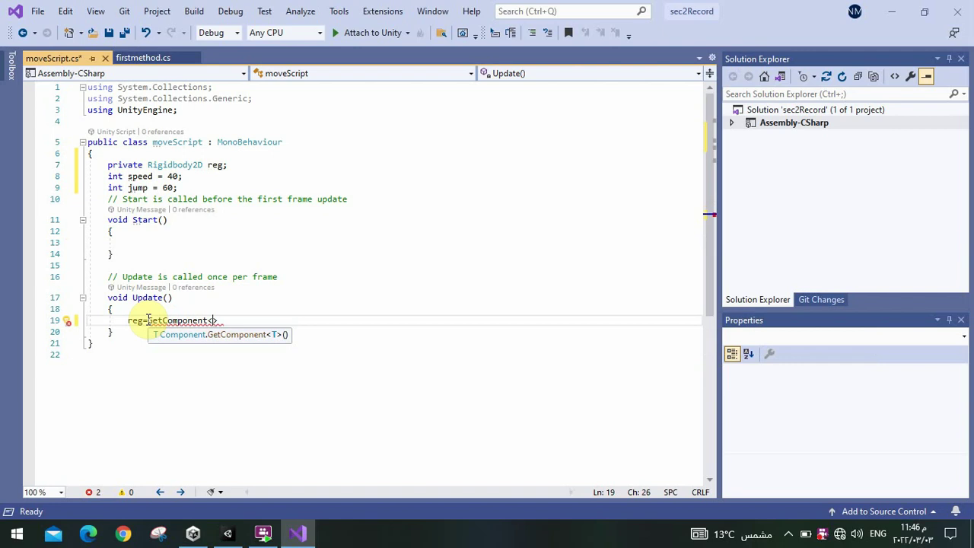
text(ri)
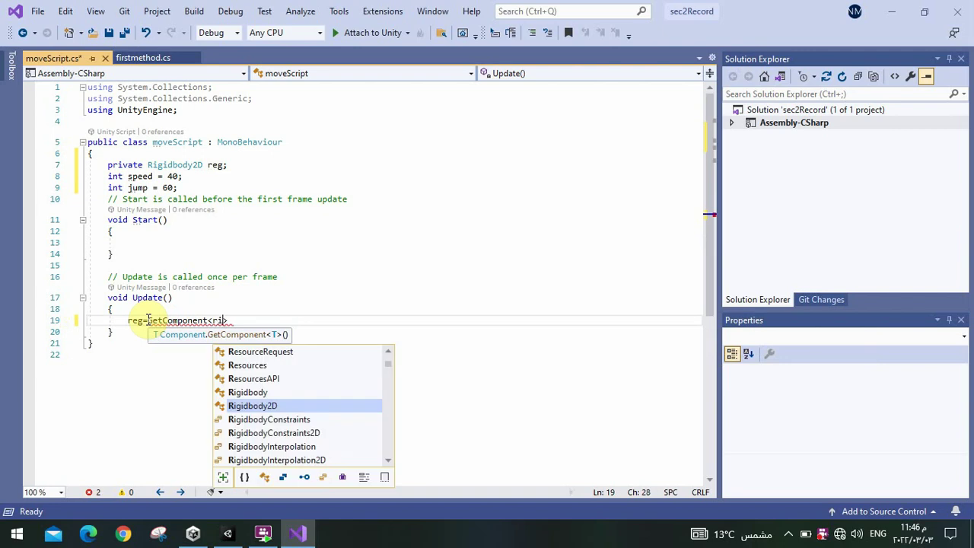
text(g>)
key(Tab)
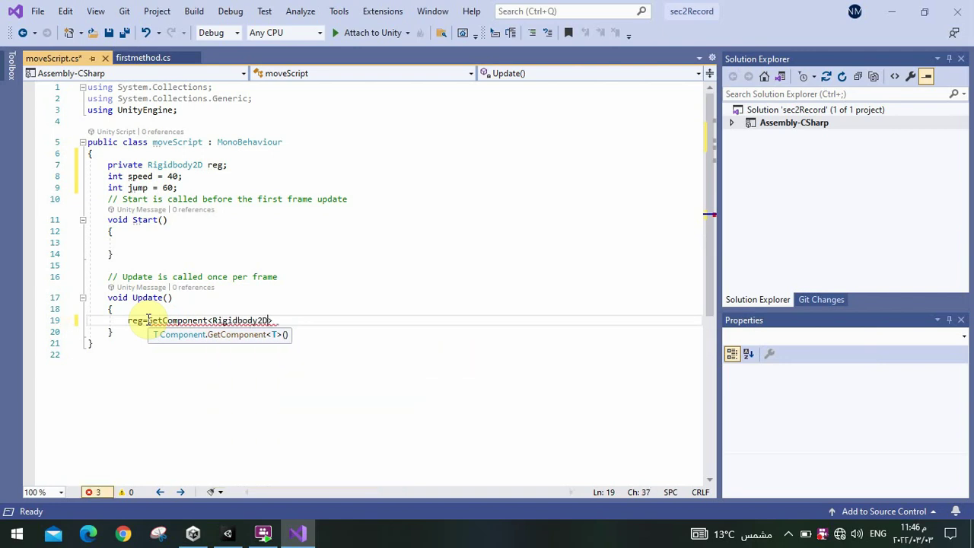
text(>()
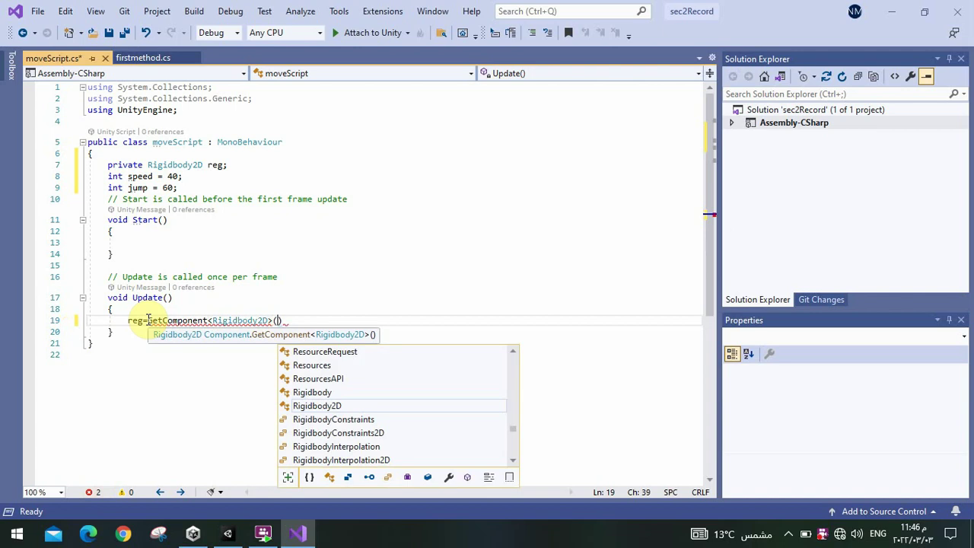
text();)
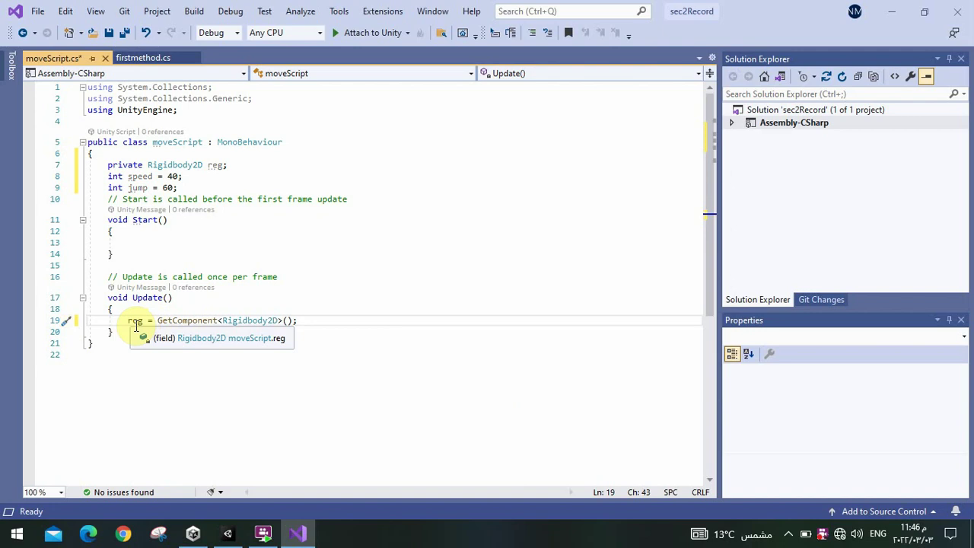
click(293, 537)
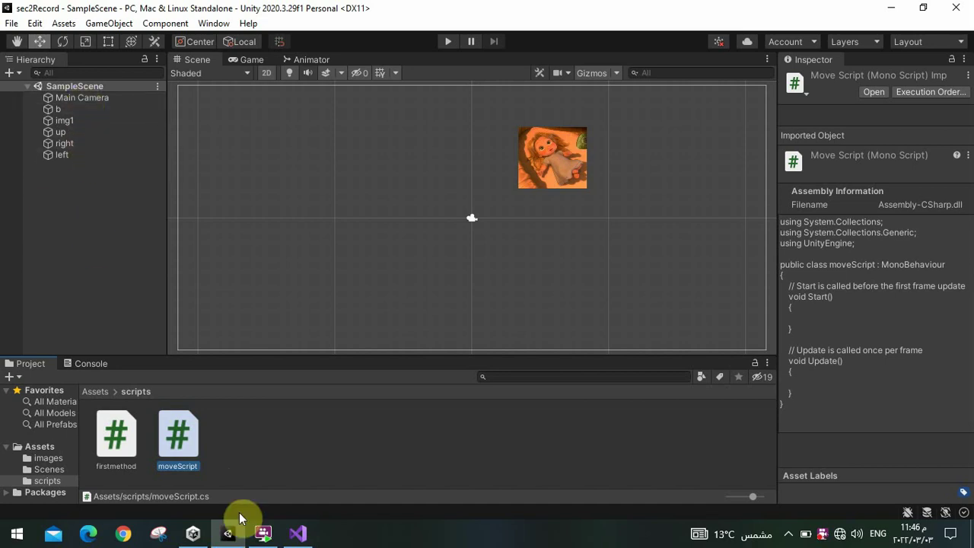
click(297, 533)
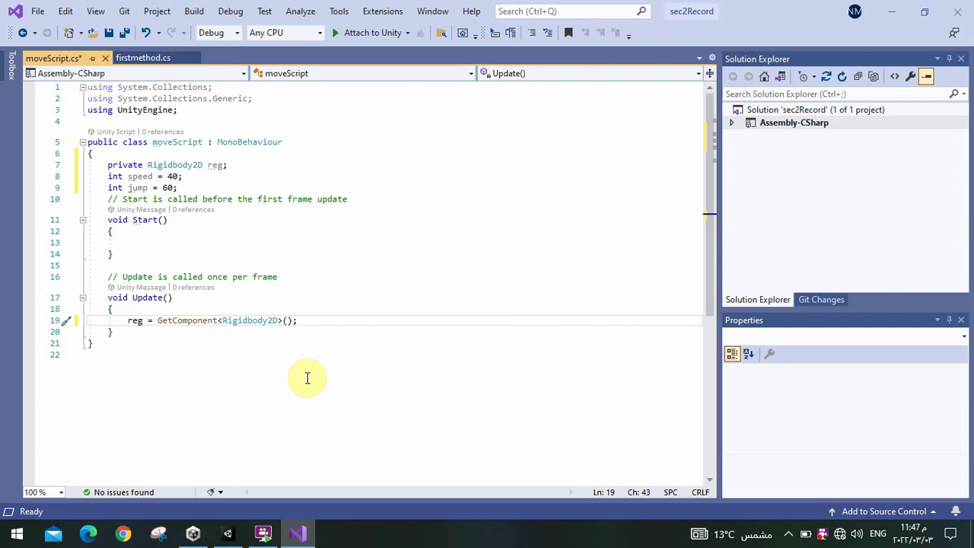
- Declare 'int x = 0;' and 'int y = 0;' on new lines below the GetComponent call
key(Return)
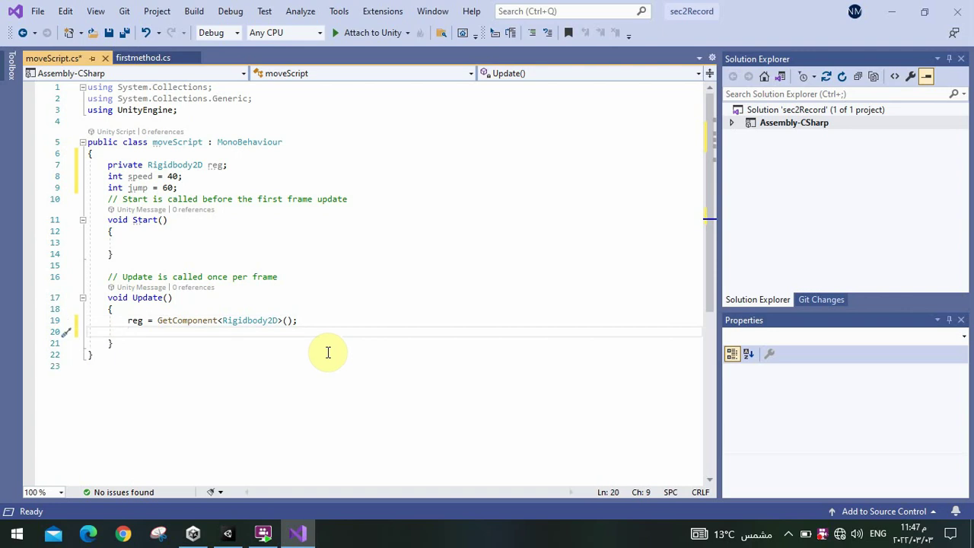
text(int )
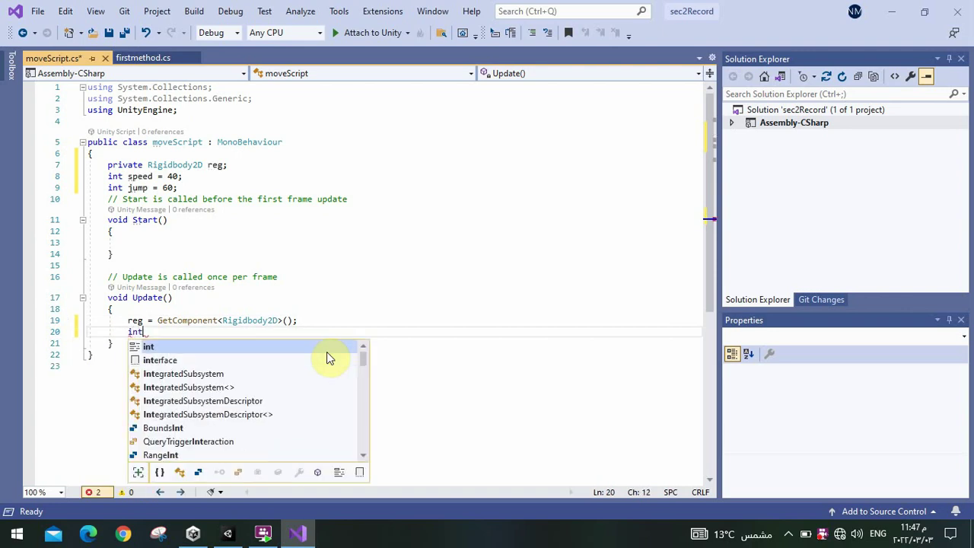
text(x = )
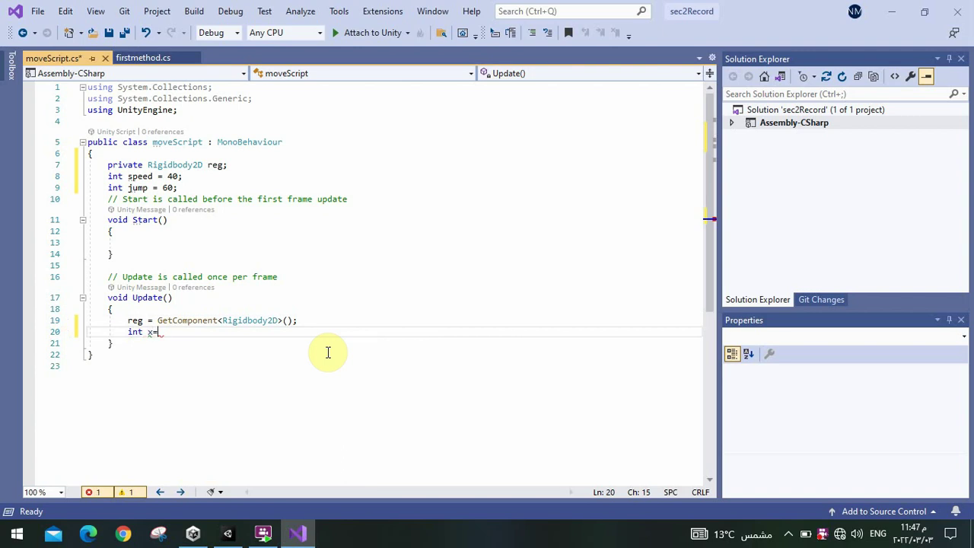
text(0;)
key(Return)
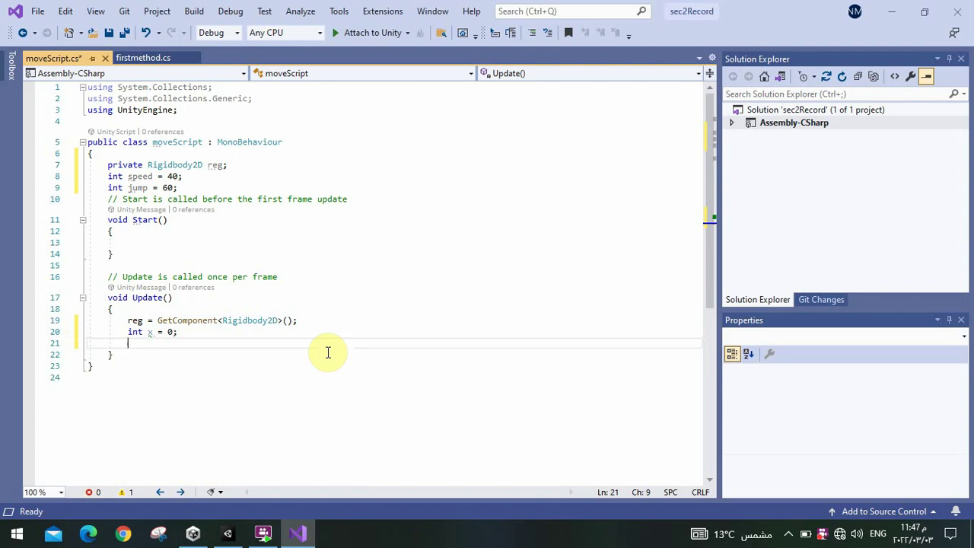
text(int yy)
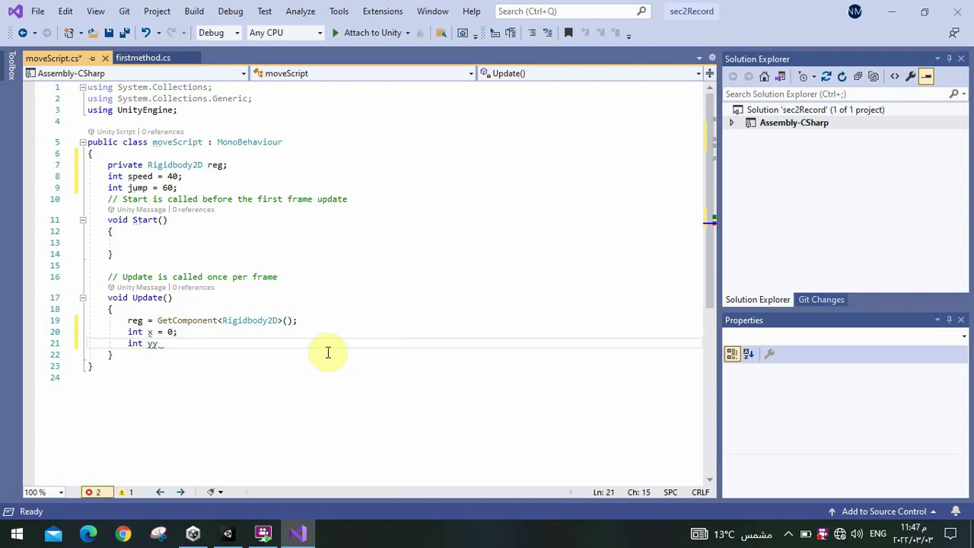
key(BackSpace)
text( = 0)
text(;)
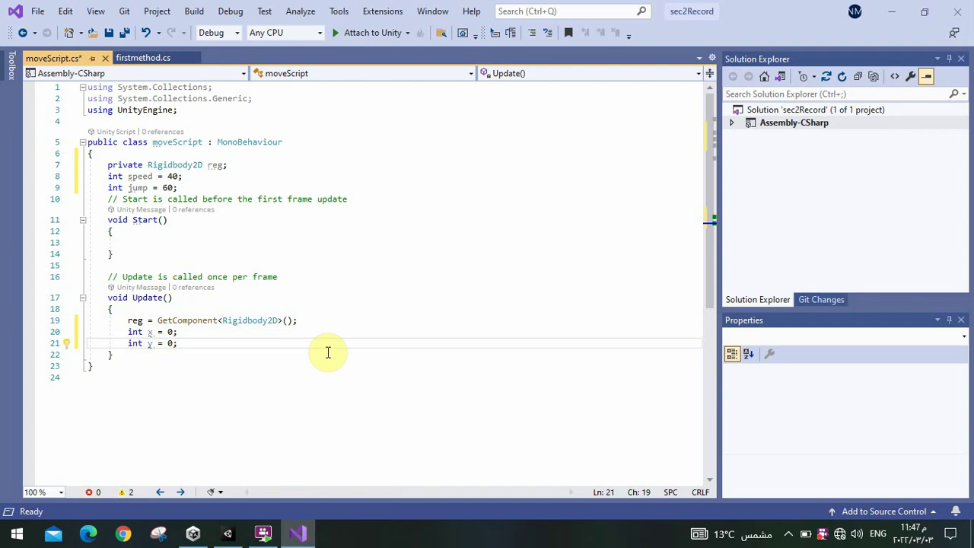
key(Return)
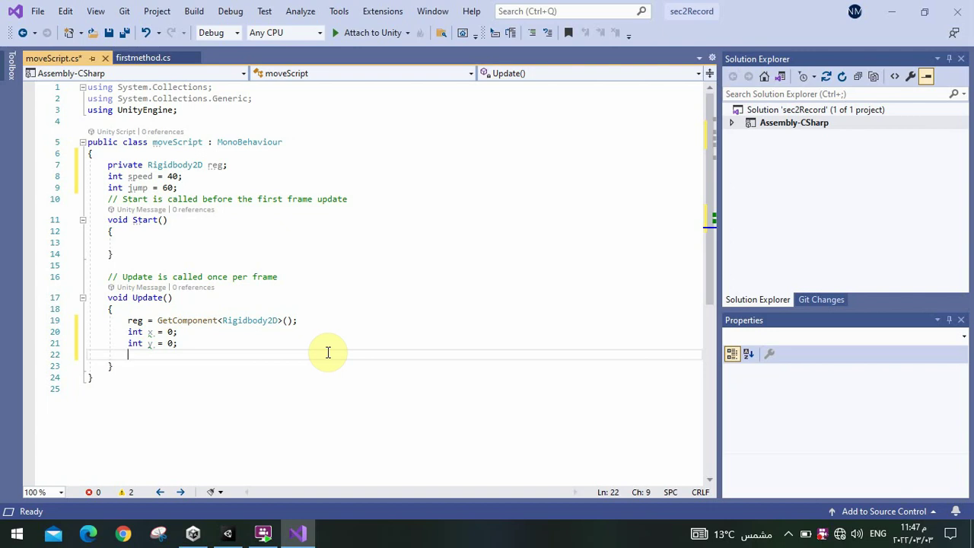
- Write the condition if(Input.GetKey("right")) in Update
text(i)
text(f)
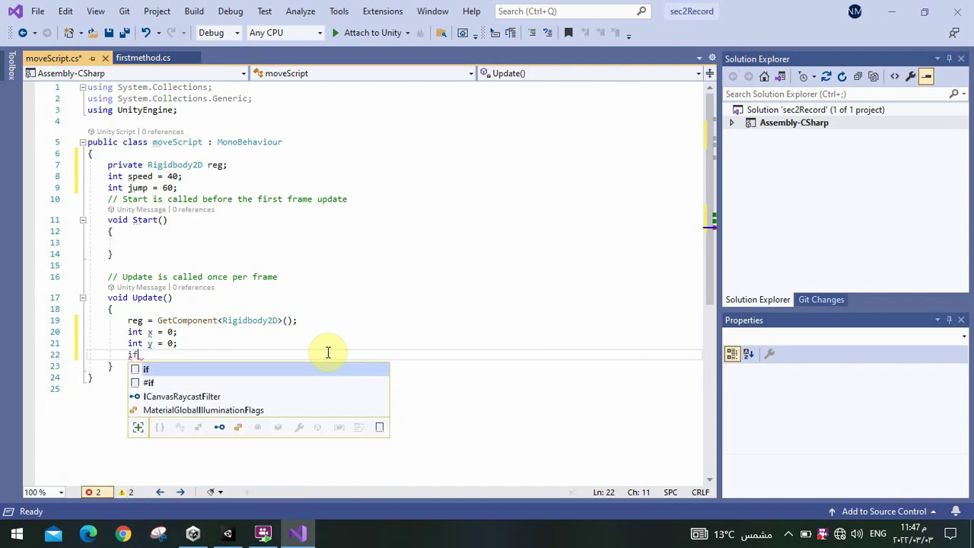
text((i)
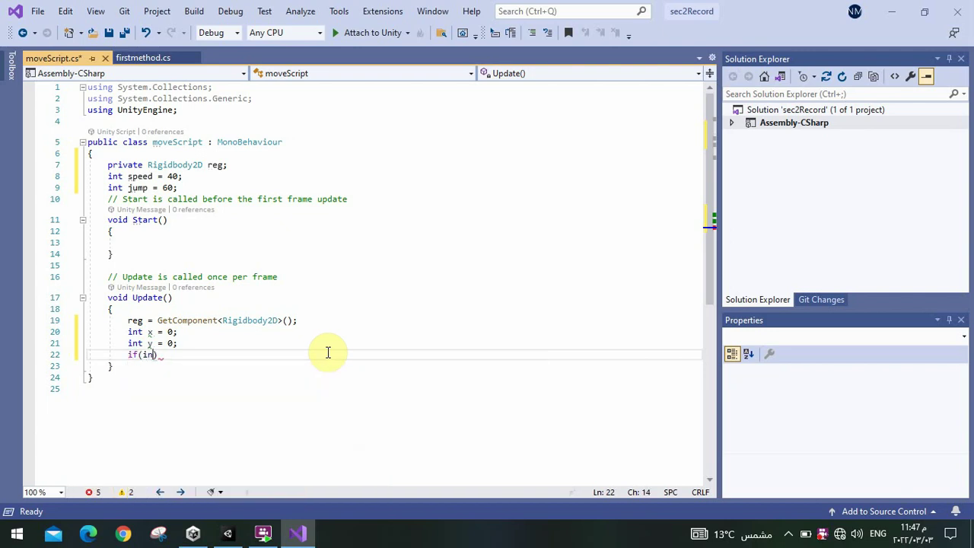
text(npu)
key(Tab)
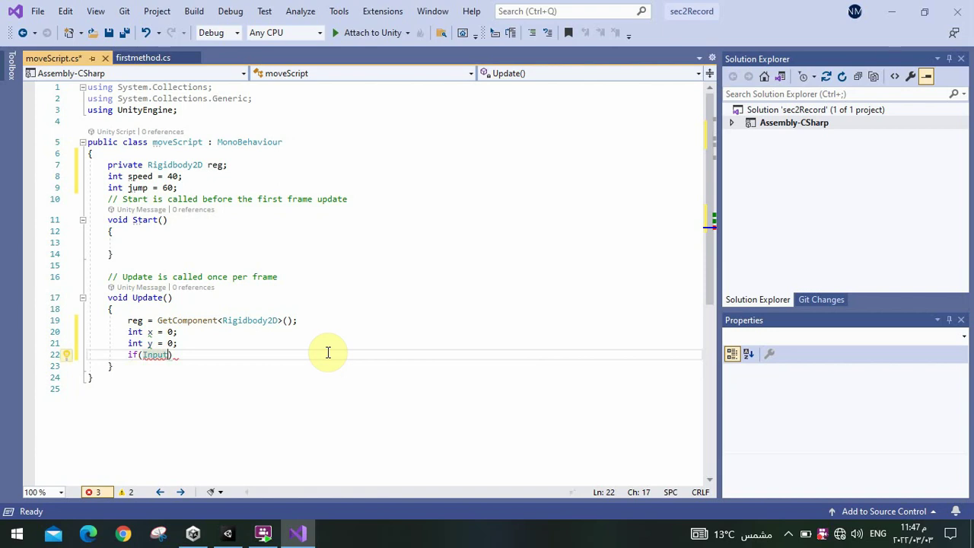
text(.get)
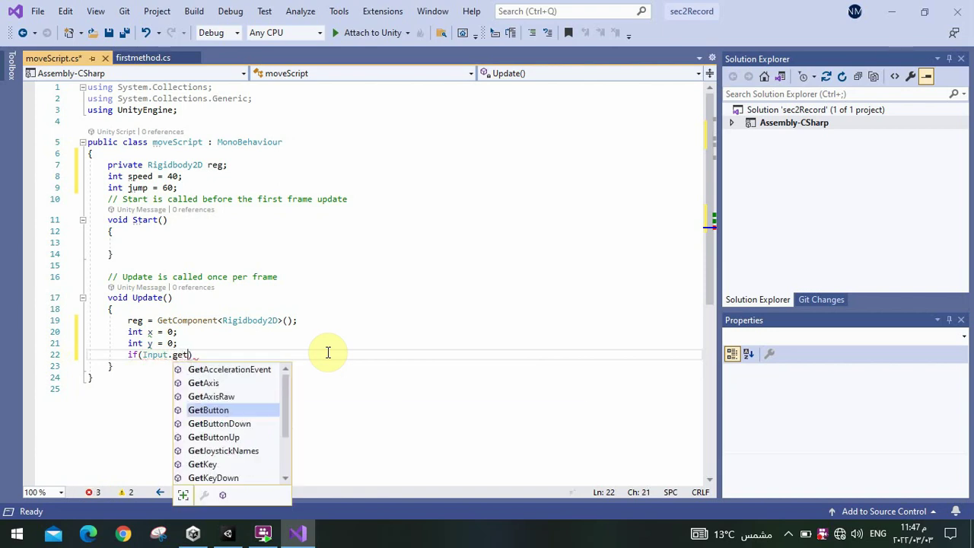
text(k)
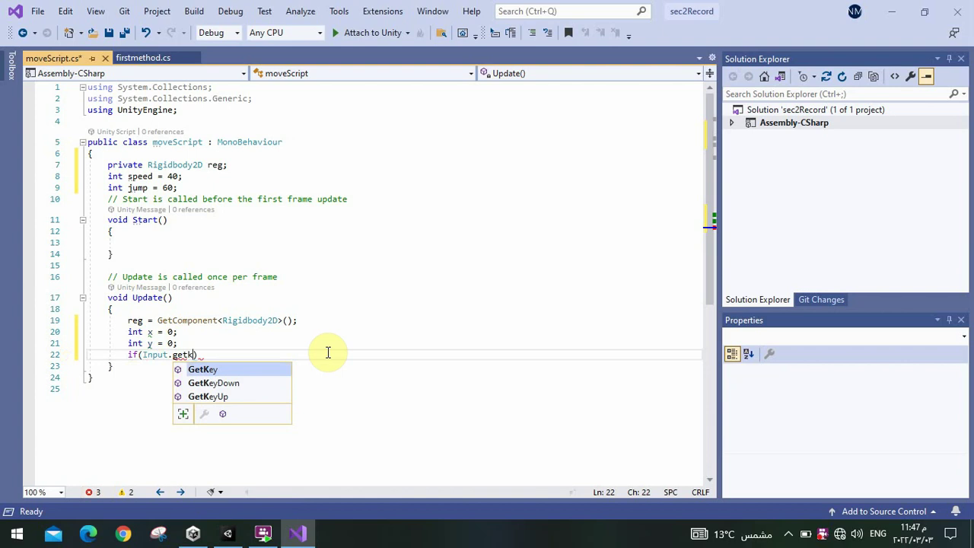
key(Tab)
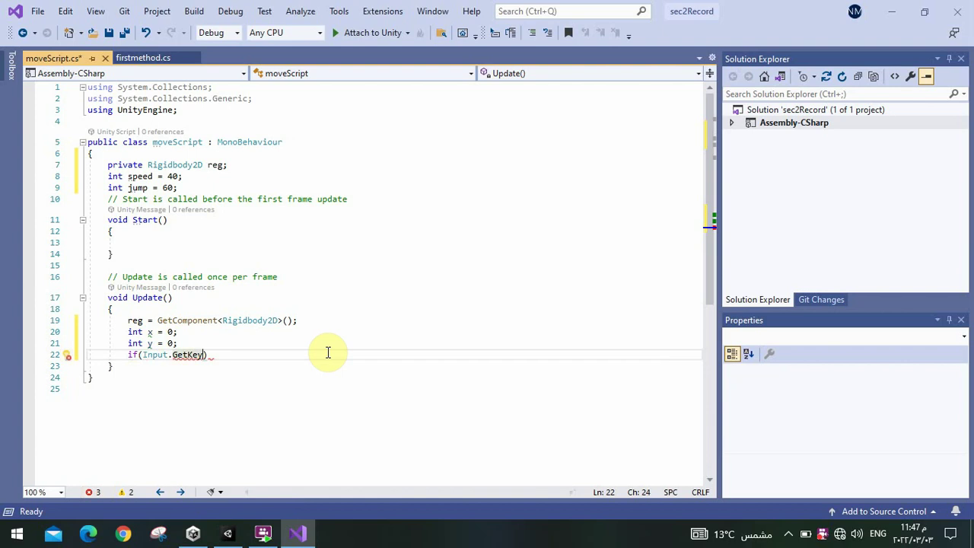
text((")
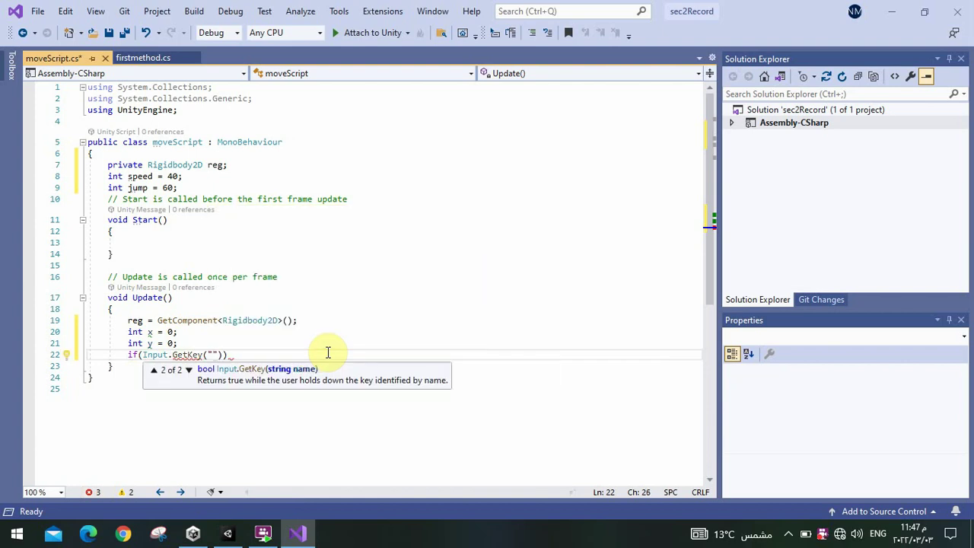
text(right)
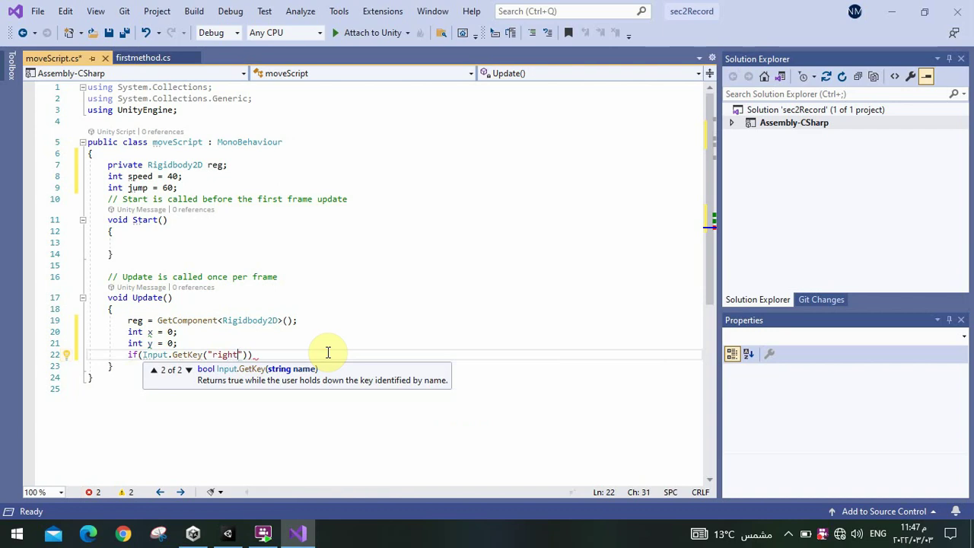
- Add the body { x = speed; } under the right-key condition
click(261, 351)
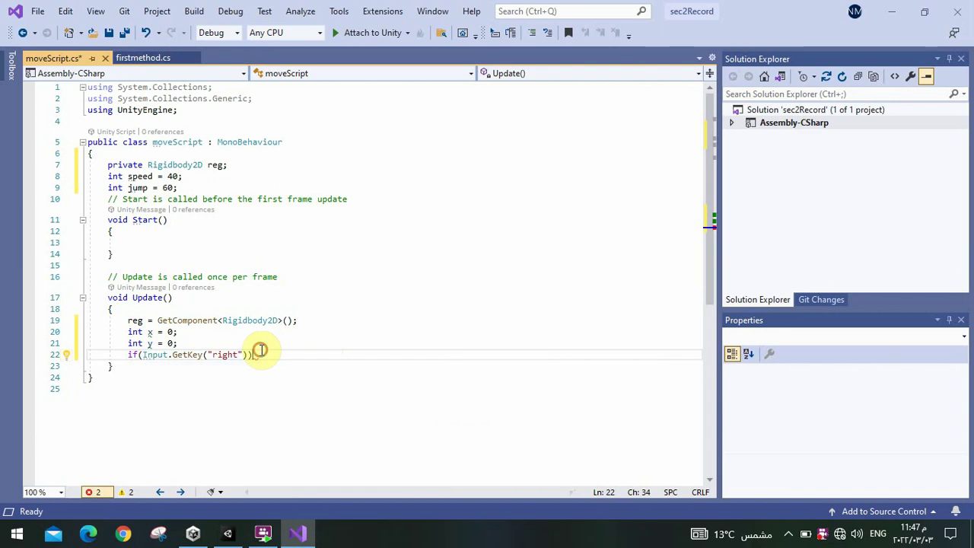
key(Return)
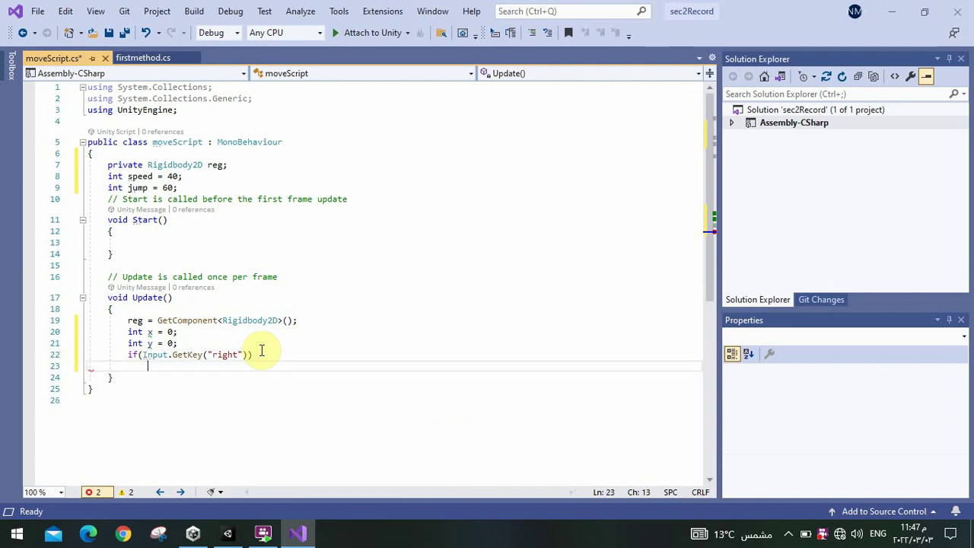
text({)
mouse_move(172, 355)
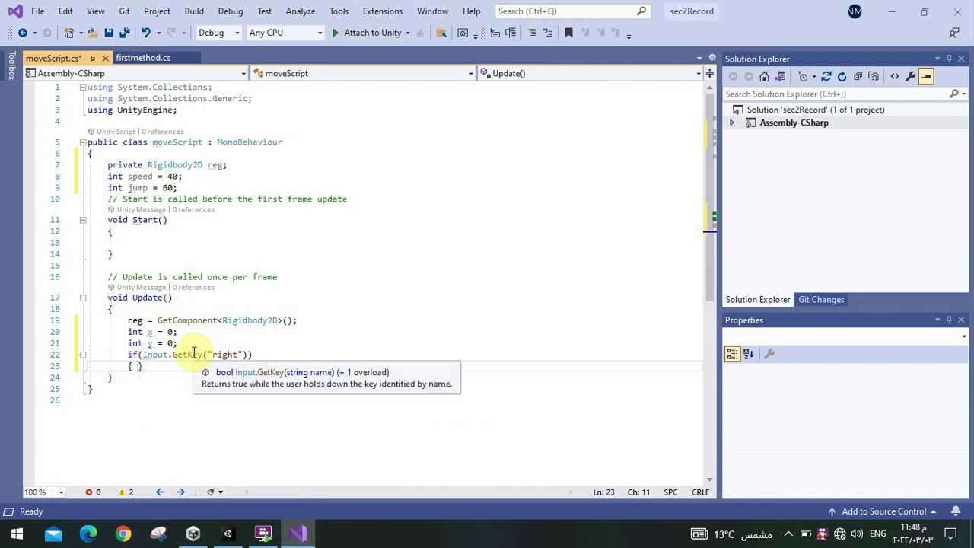
text(x)
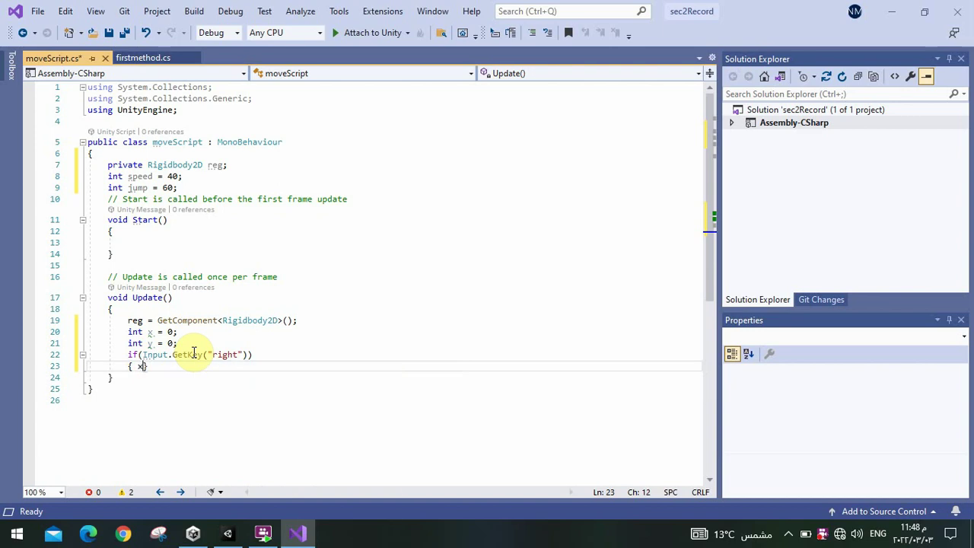
text(=s)
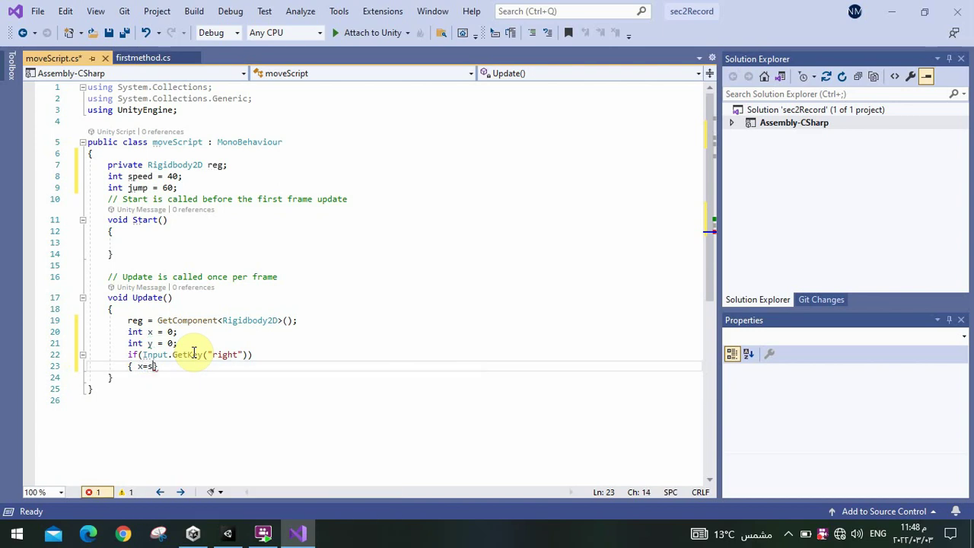
text(pe)
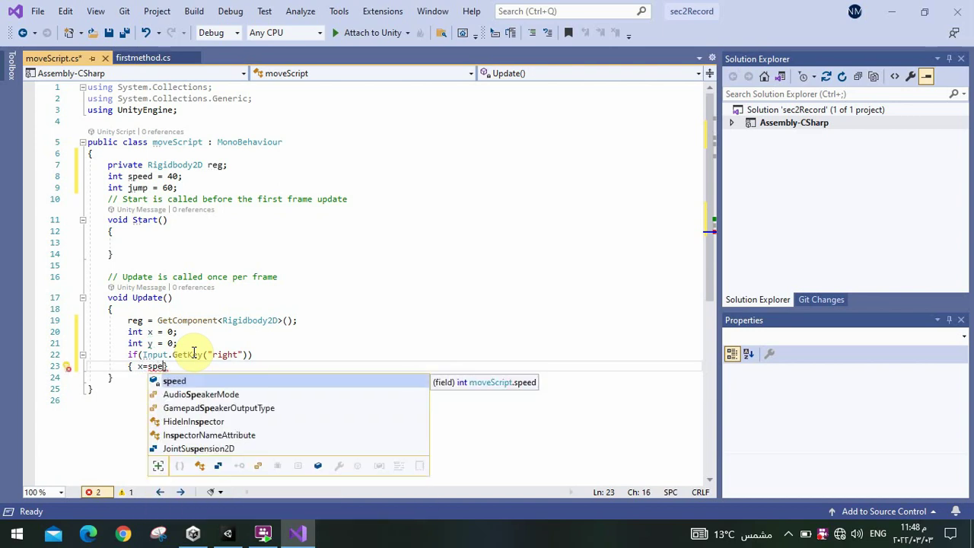
key(Tab)
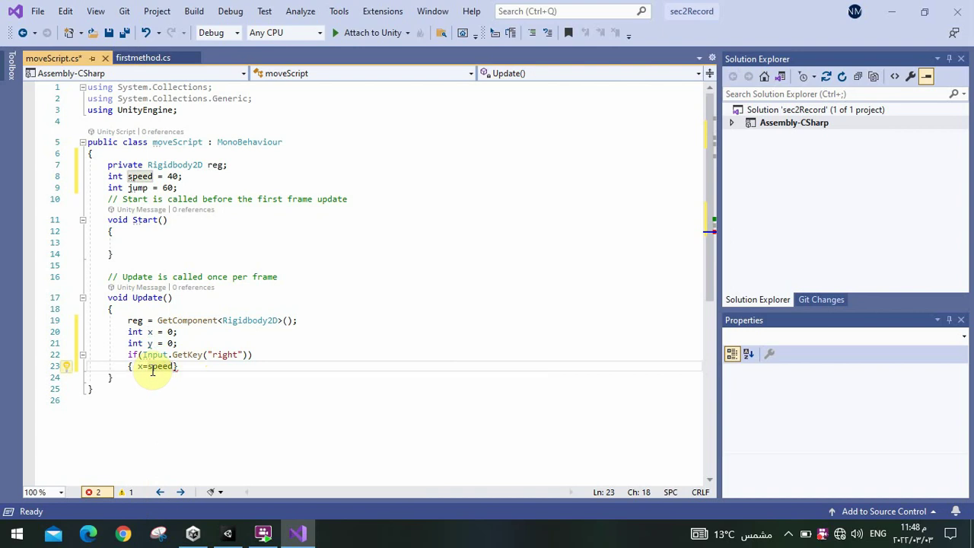
text(;)
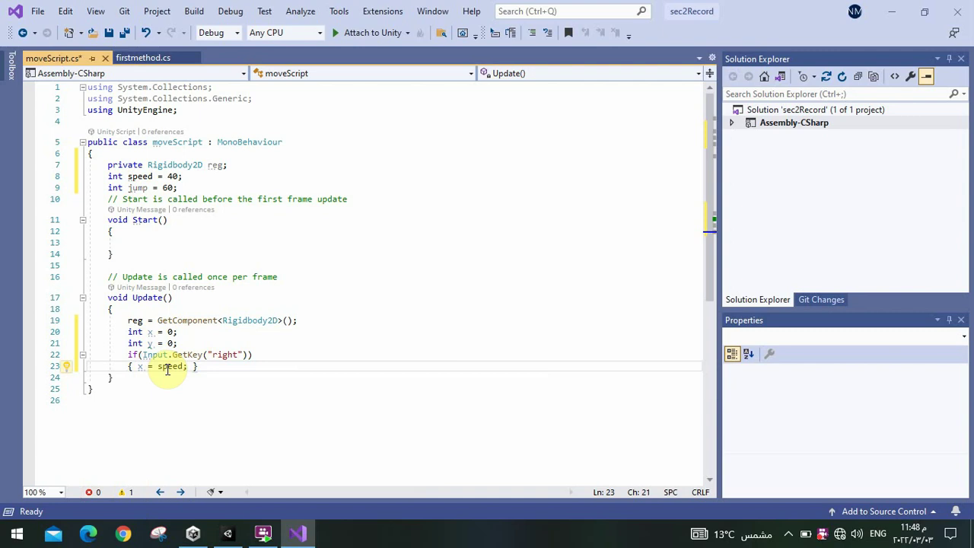
click(208, 367)
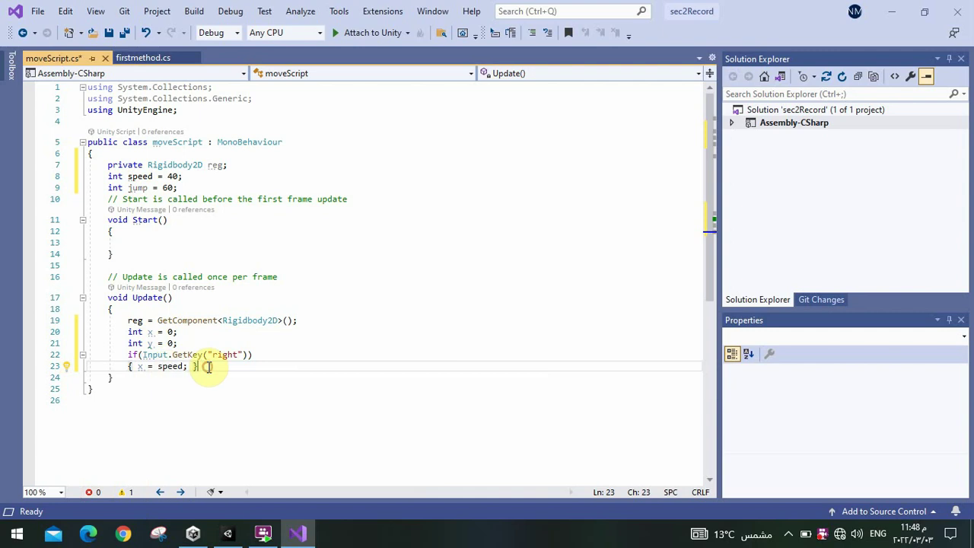
key(Return)
- Add else if(Input.GetKey("left")) { x = -speed; } after the right-key block
text(else)
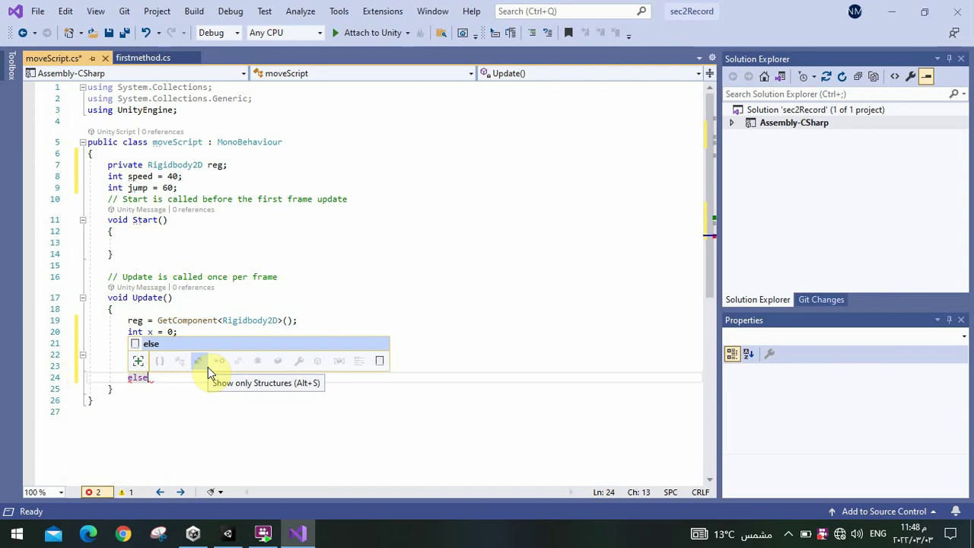
text( if)
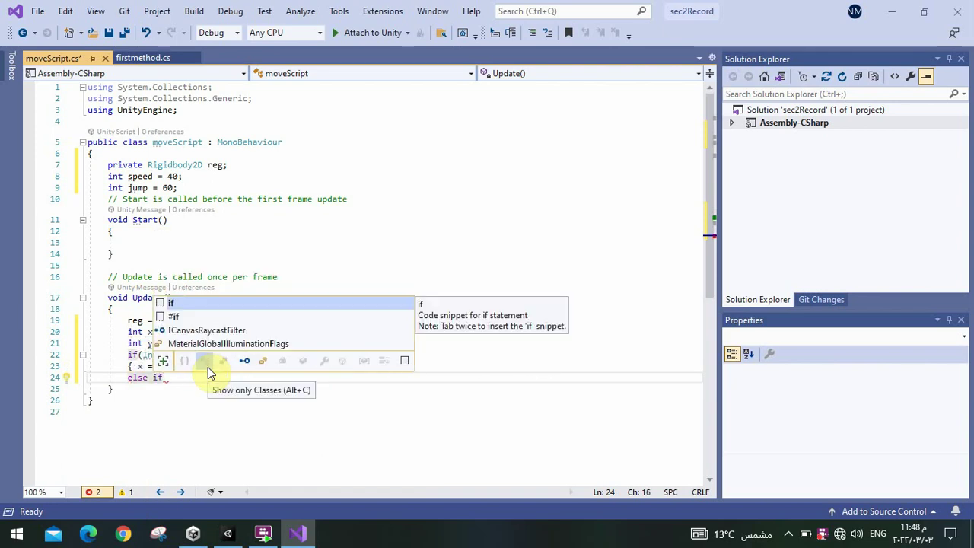
text(()
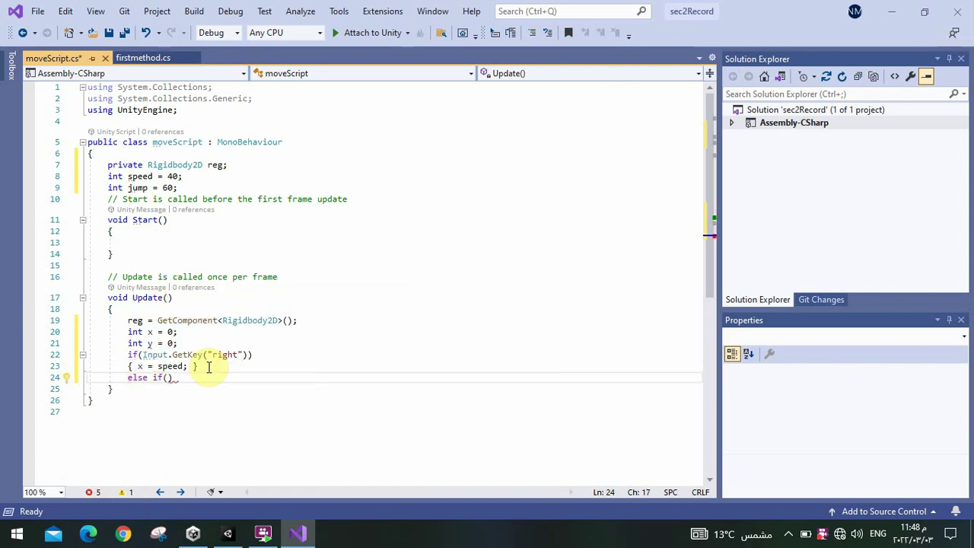
text(inpu)
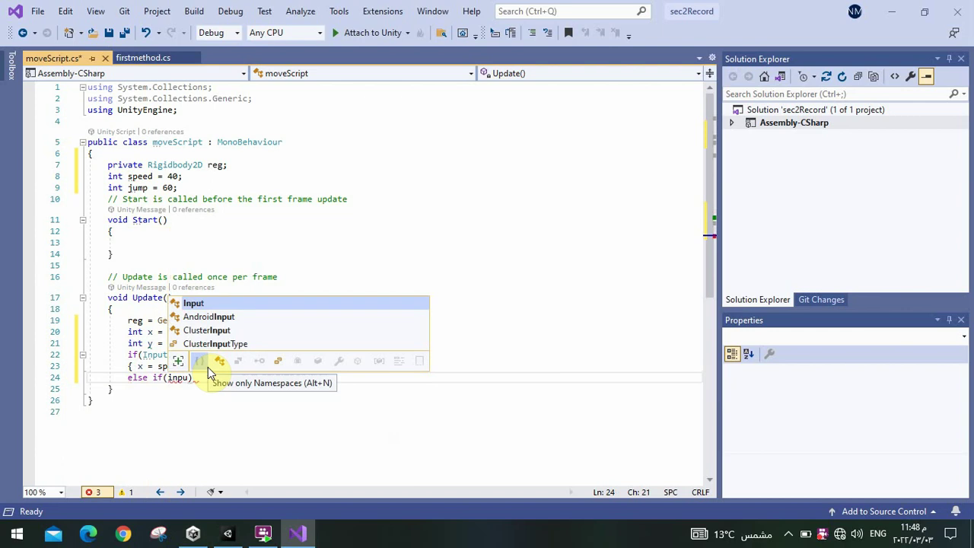
key(Tab)
text(.)
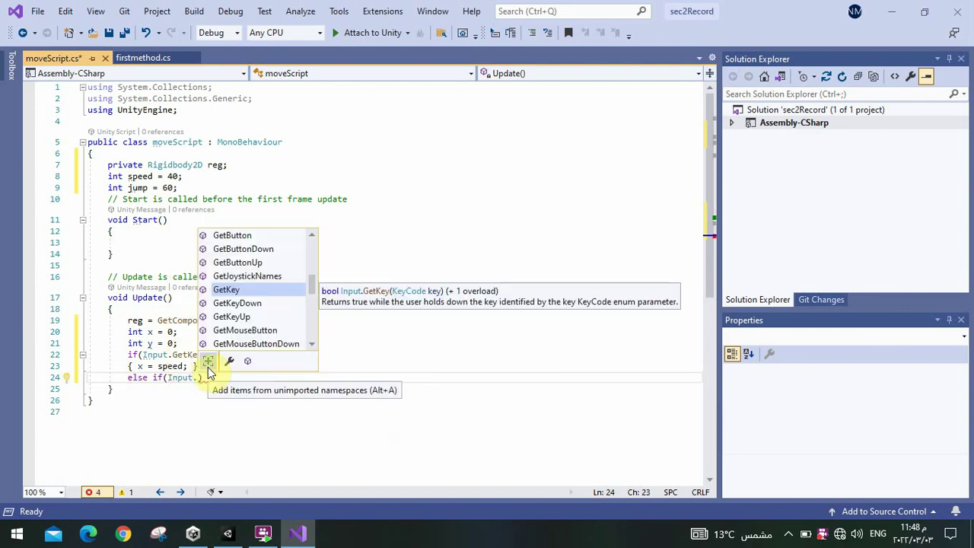
text(get)
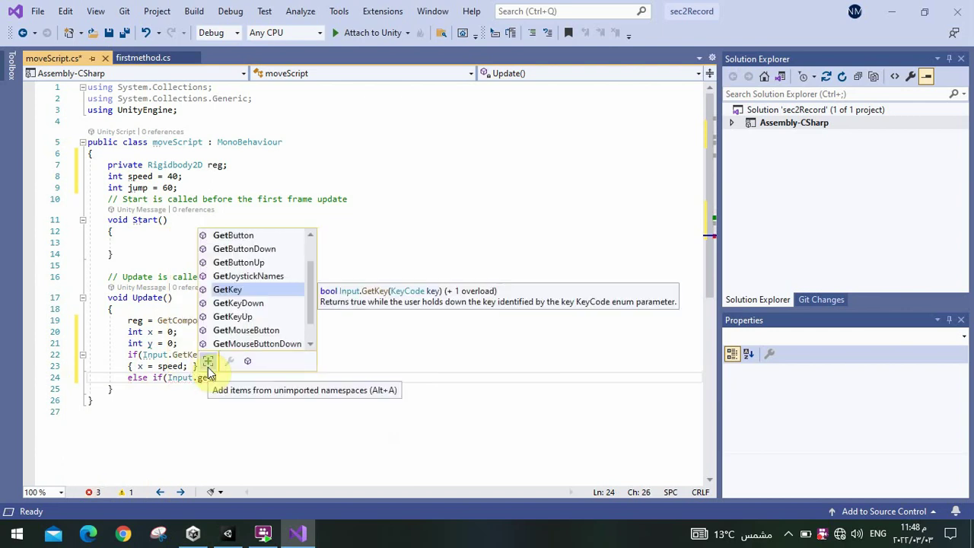
key(Tab)
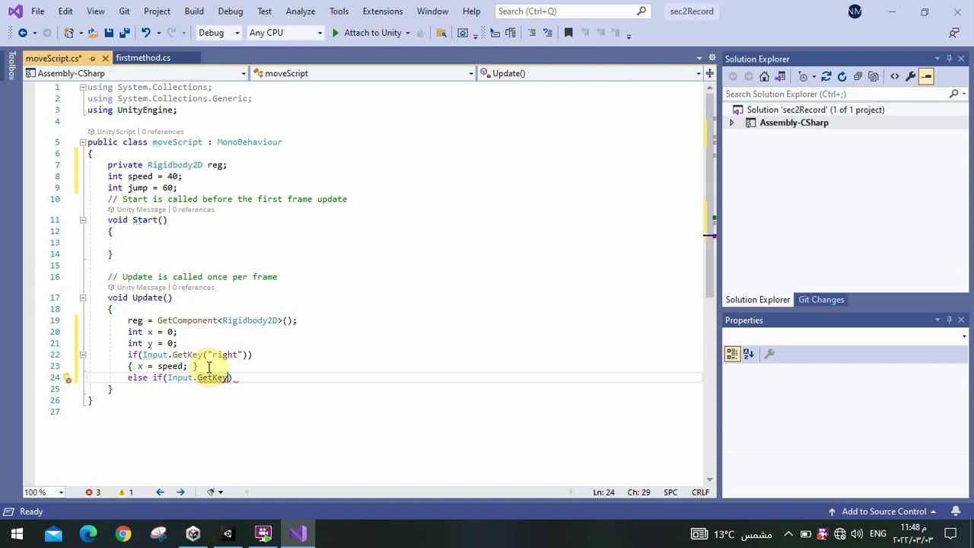
text((")
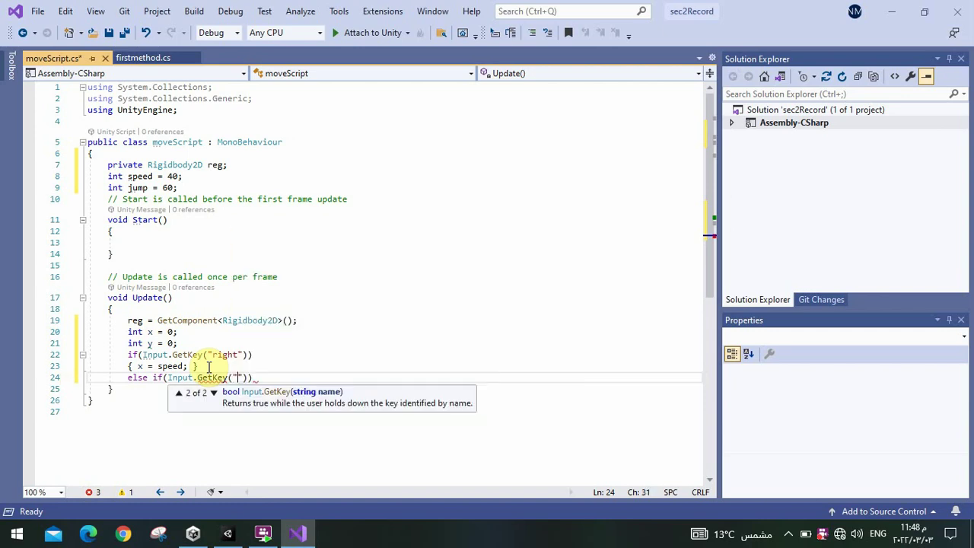
text(left)
click(282, 377)
key(Return)
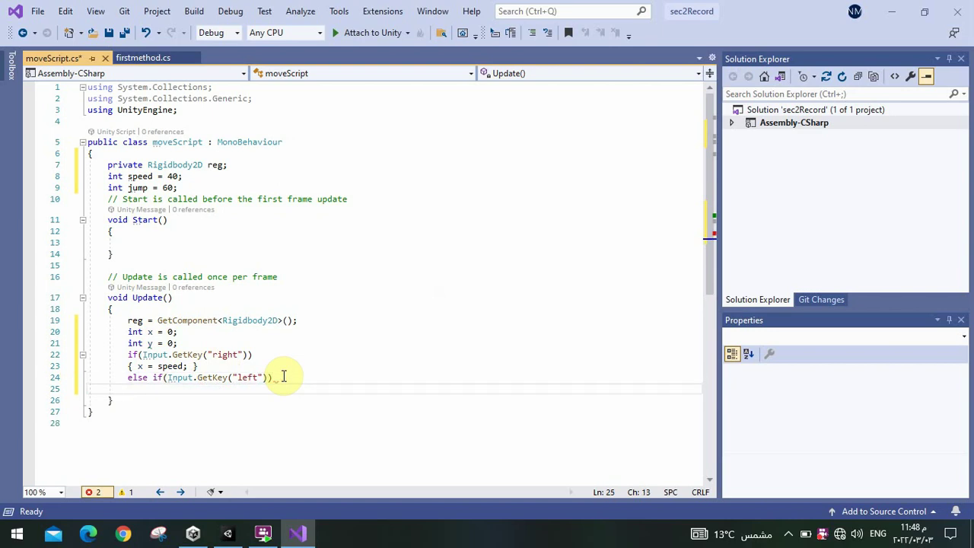
text({ x )
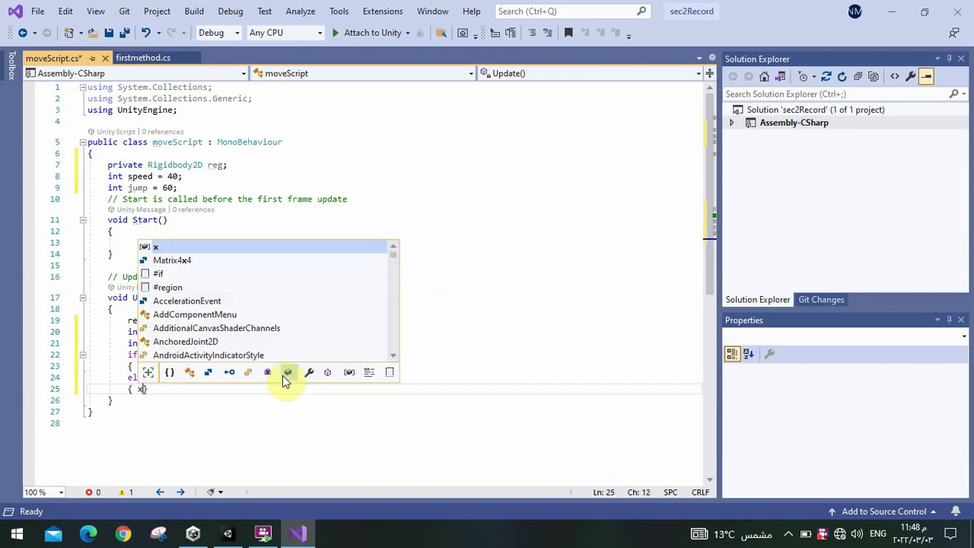
text(= -s)
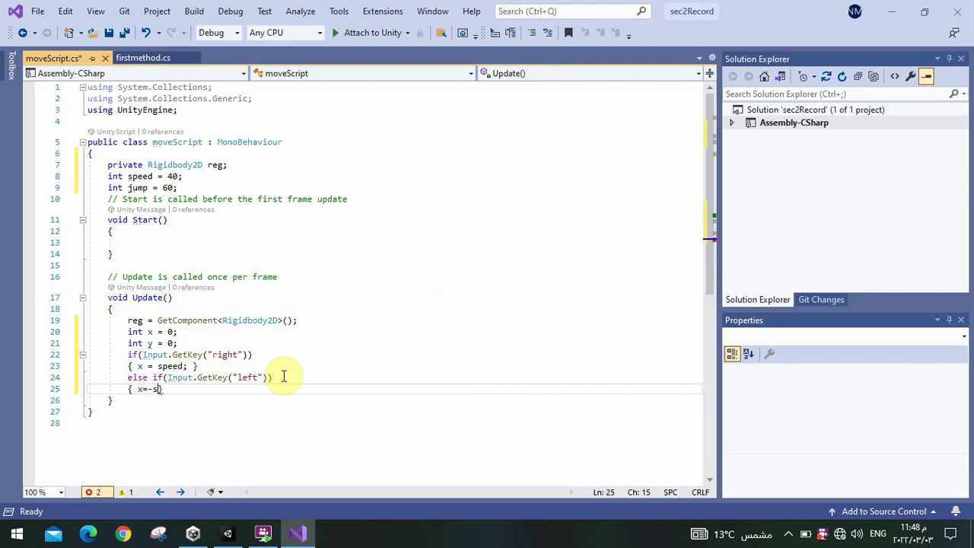
text(p)
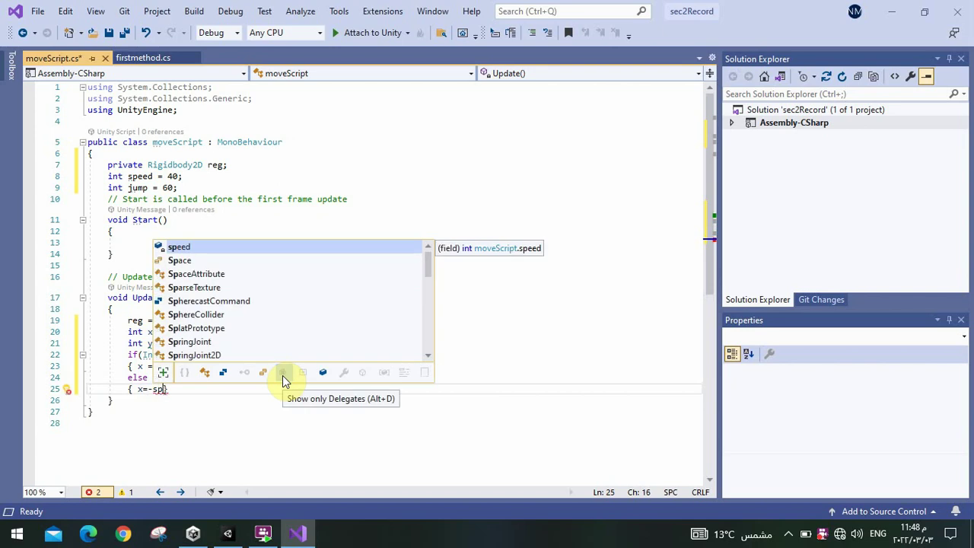
text(e)
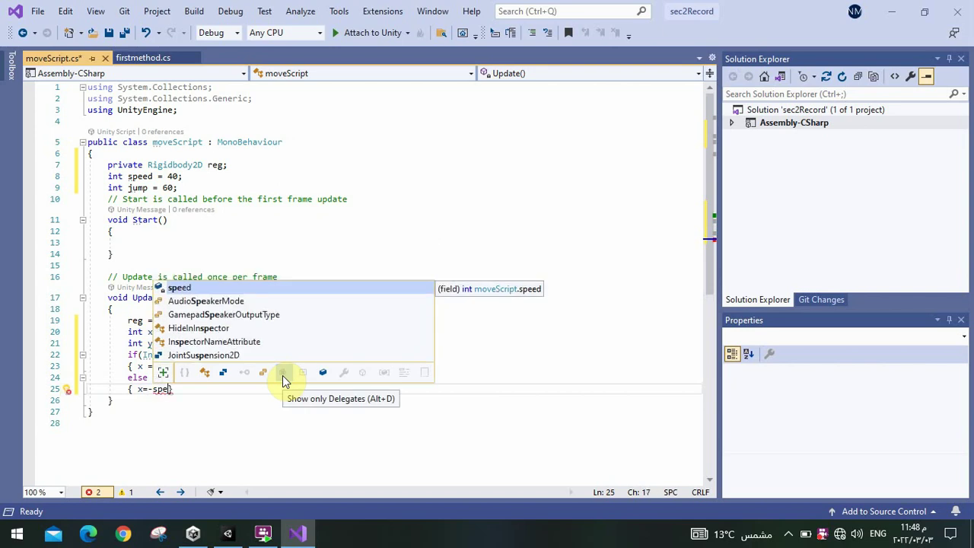
text(ed)
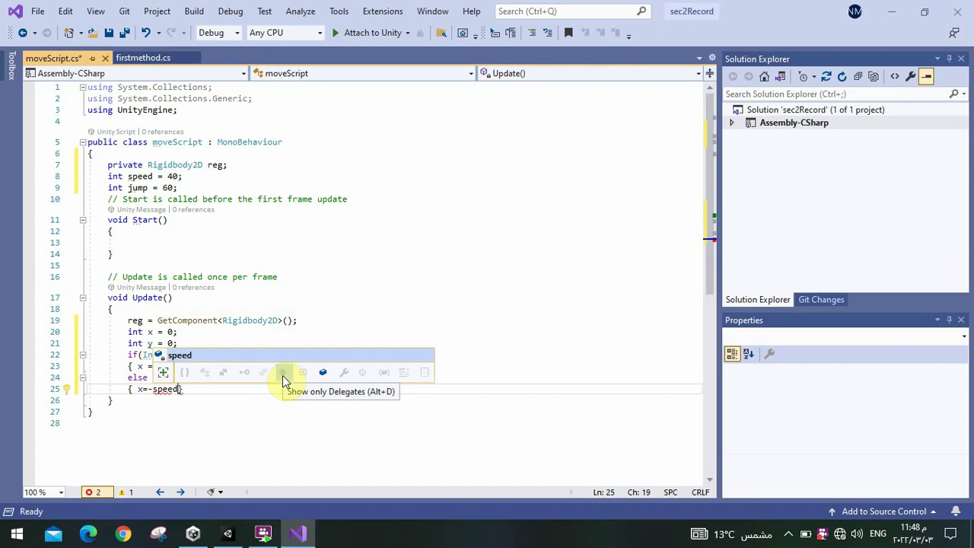
text(;)
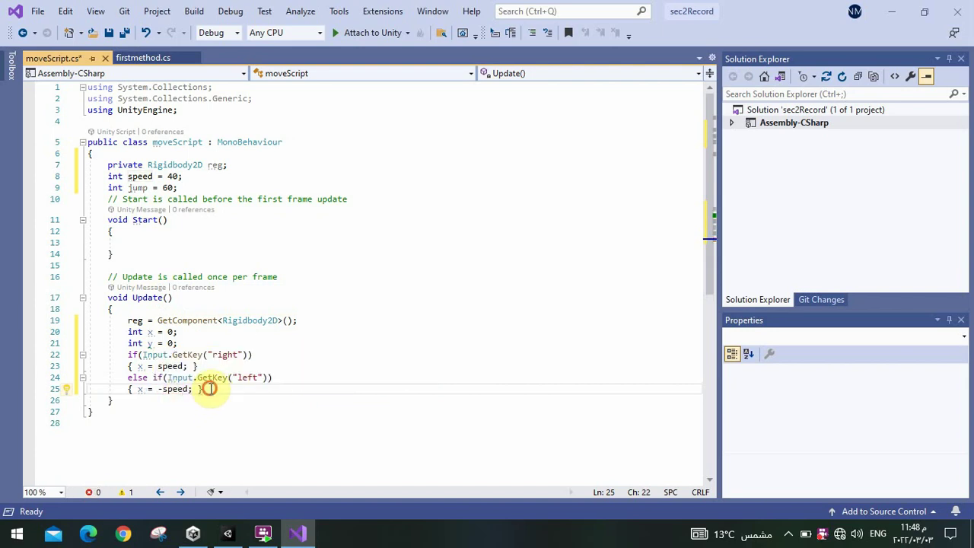
click(210, 389)
key(Return)
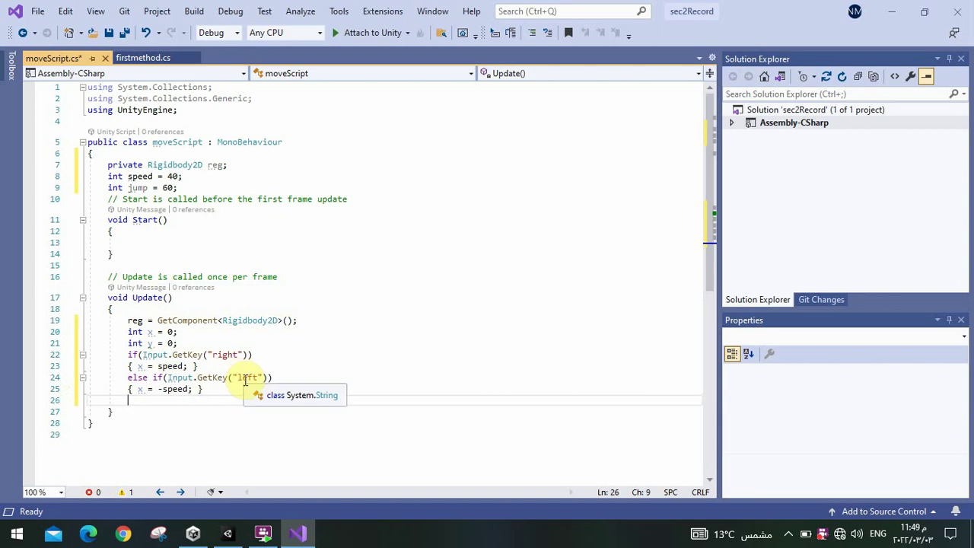
- Add else if(Input.GetKey("up")) { y = jump; } after the left-key branch
text(else )
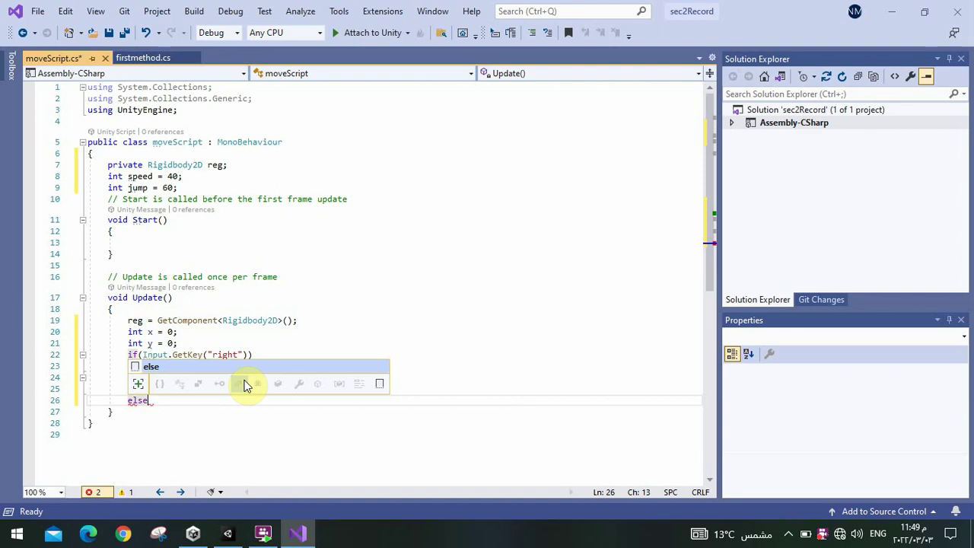
text(if)
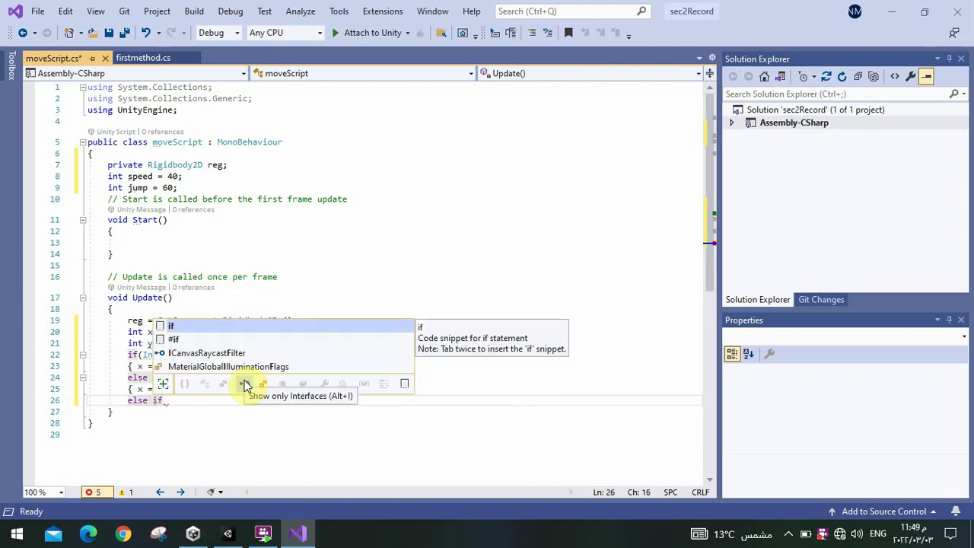
text(()
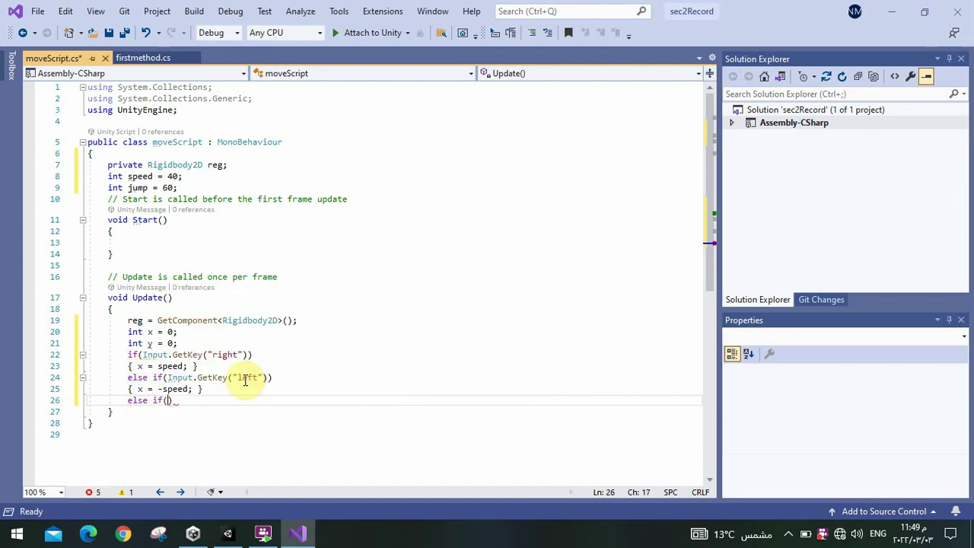
text(inp)
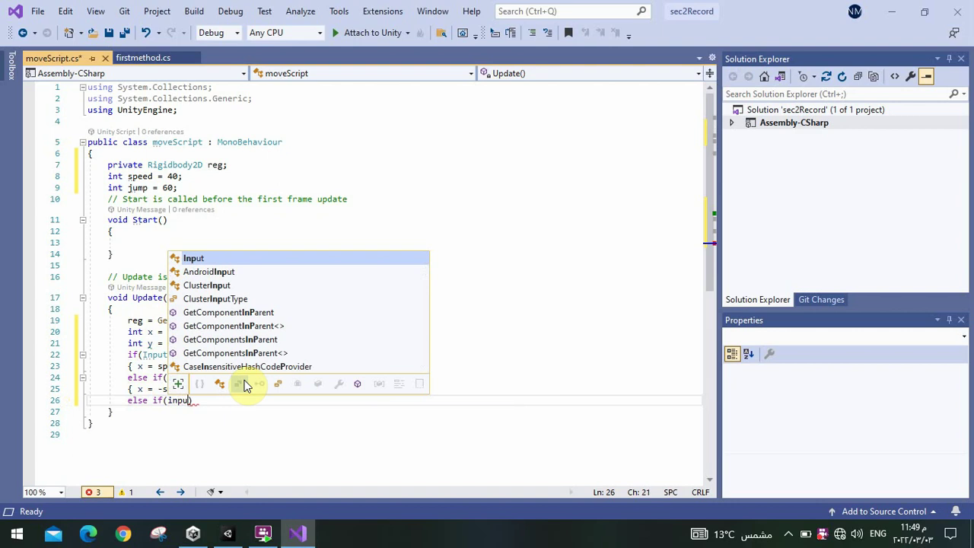
text(u)
key(Tab)
text(.g)
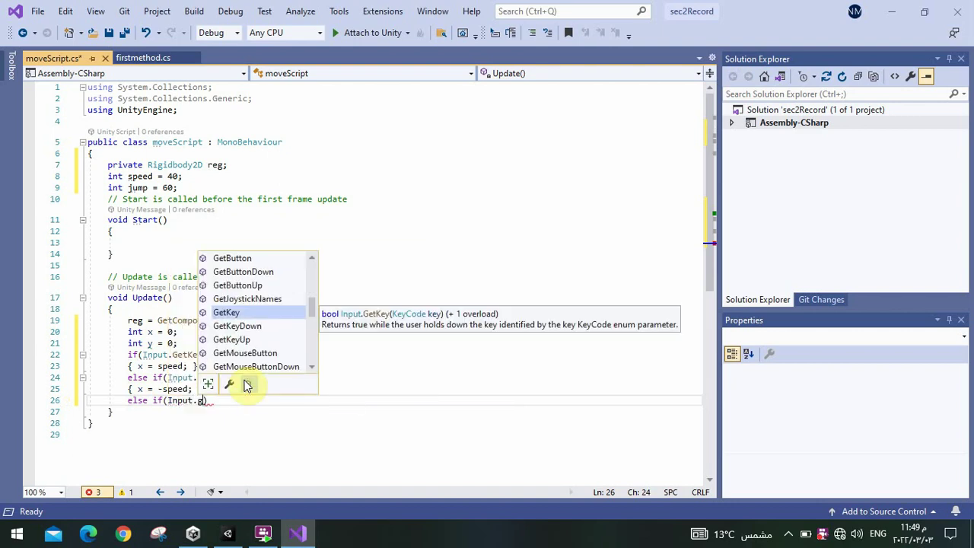
text(etk)
key(Tab)
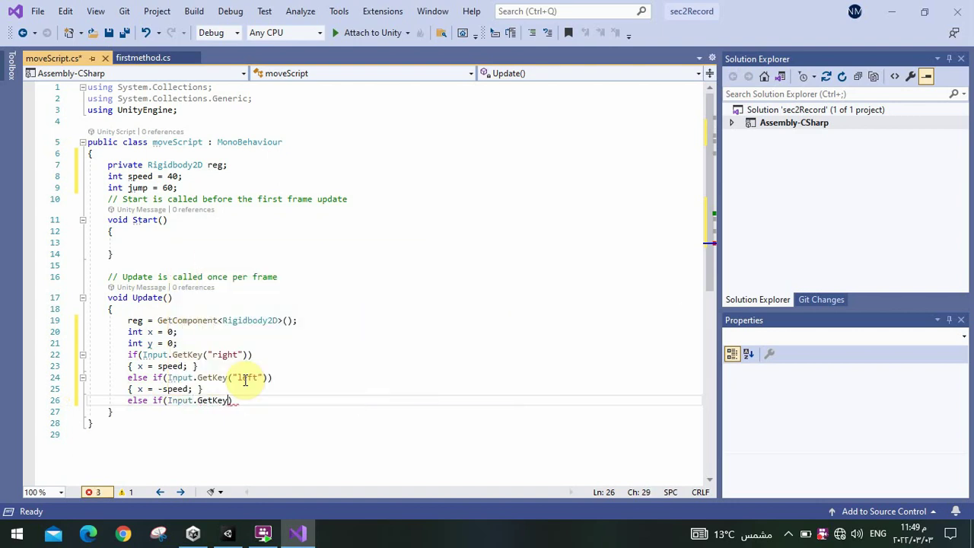
text(()
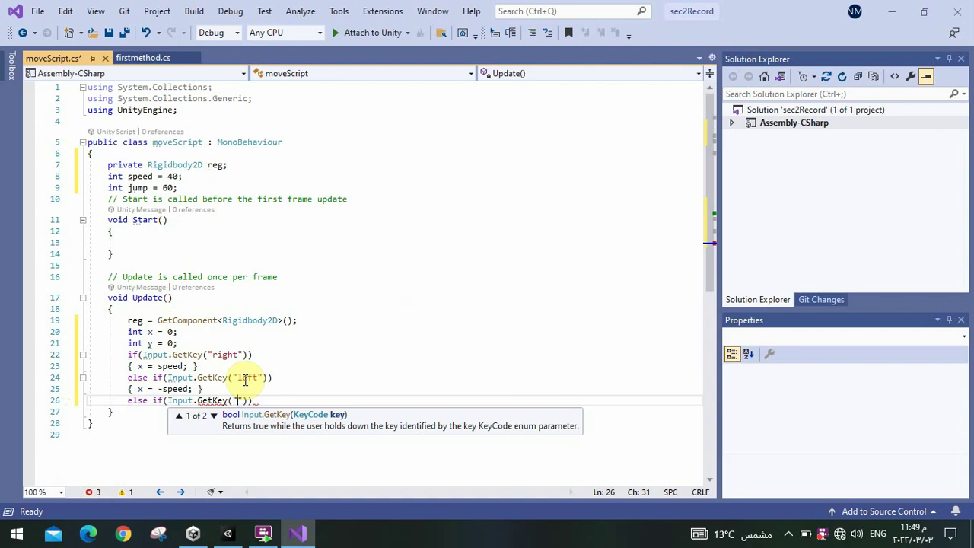
text("up)
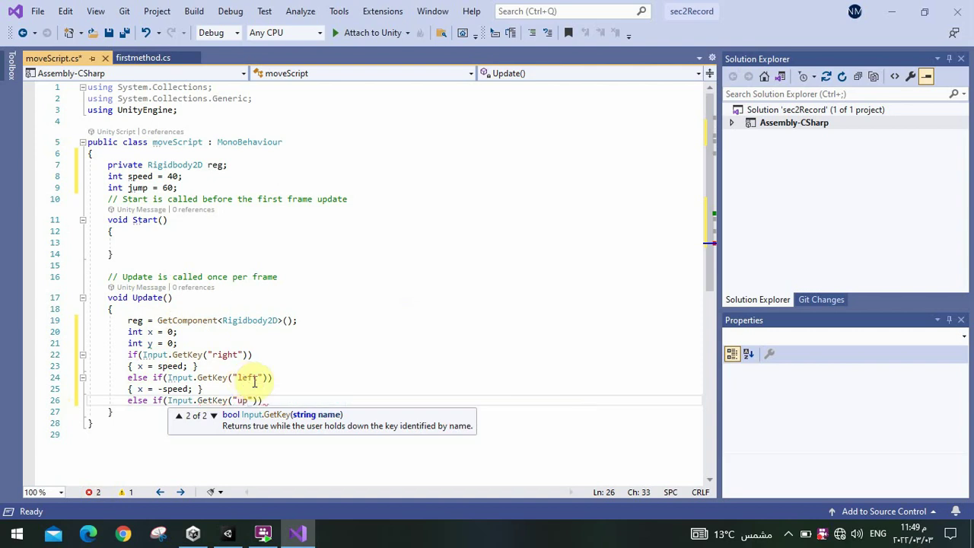
click(268, 401)
key(Return)
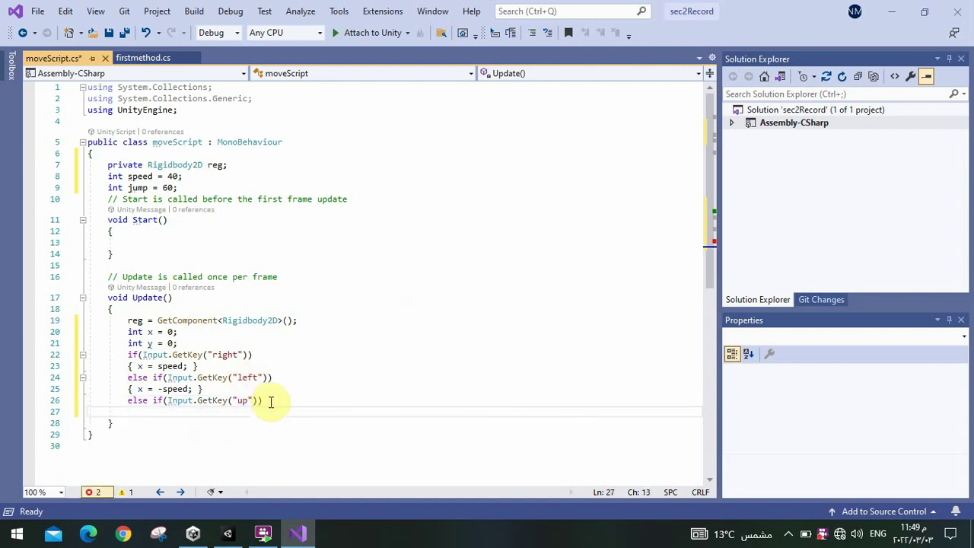
text({ )
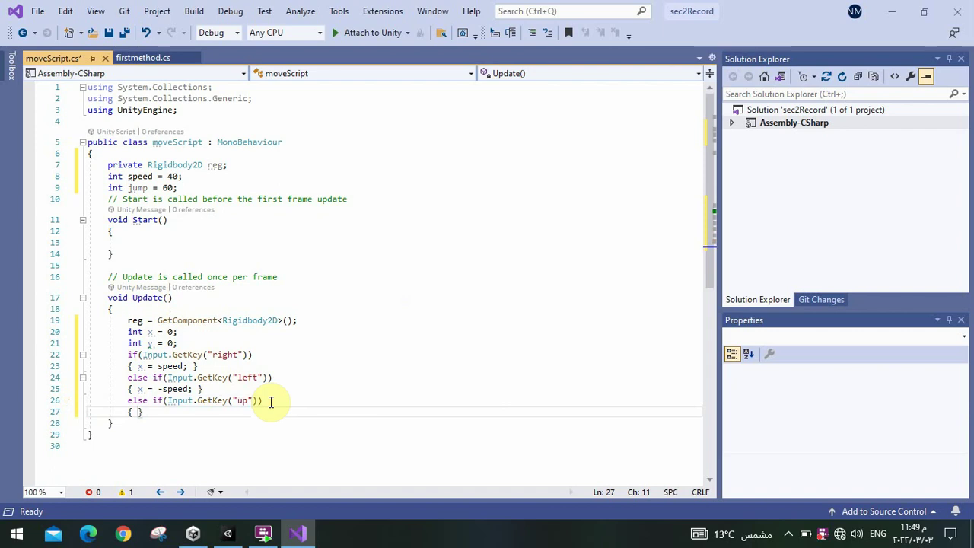
text(y=)
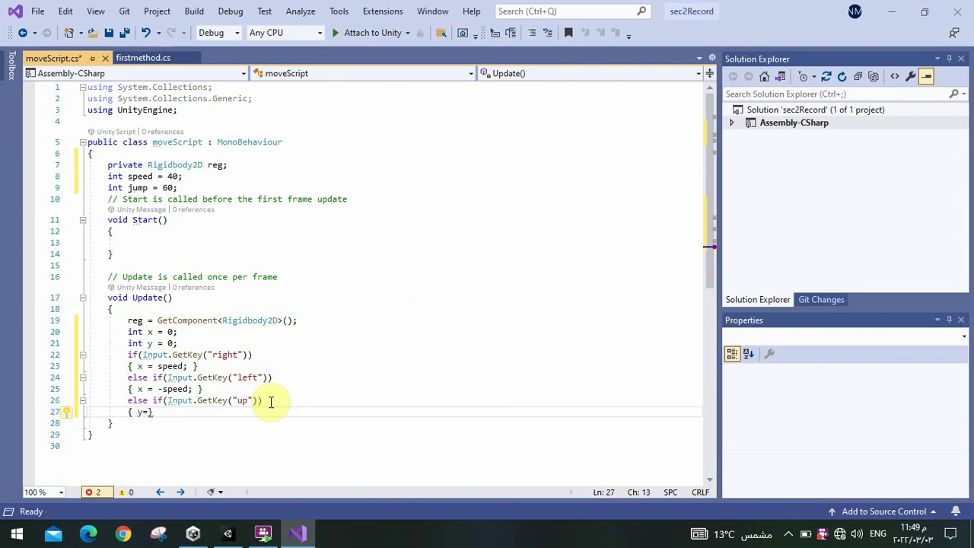
text(ju)
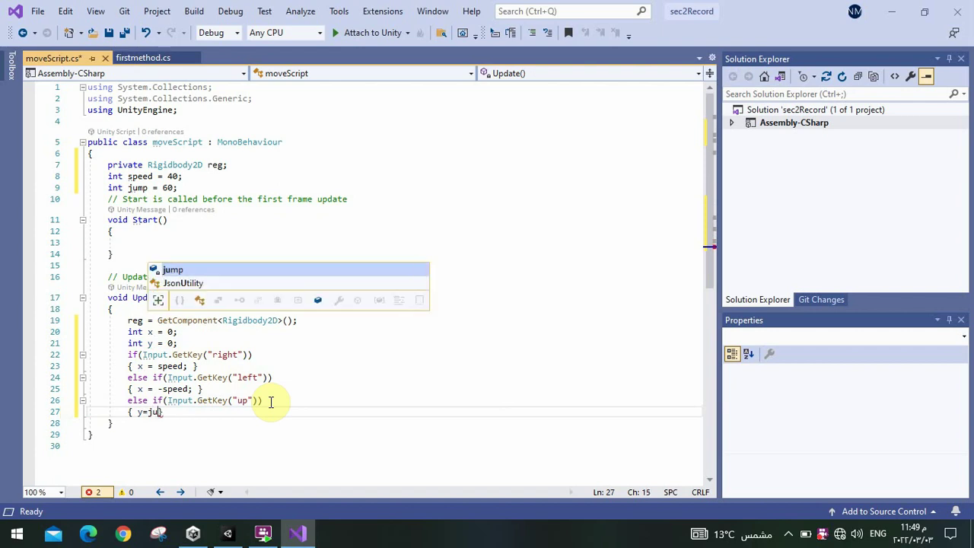
text(mp)
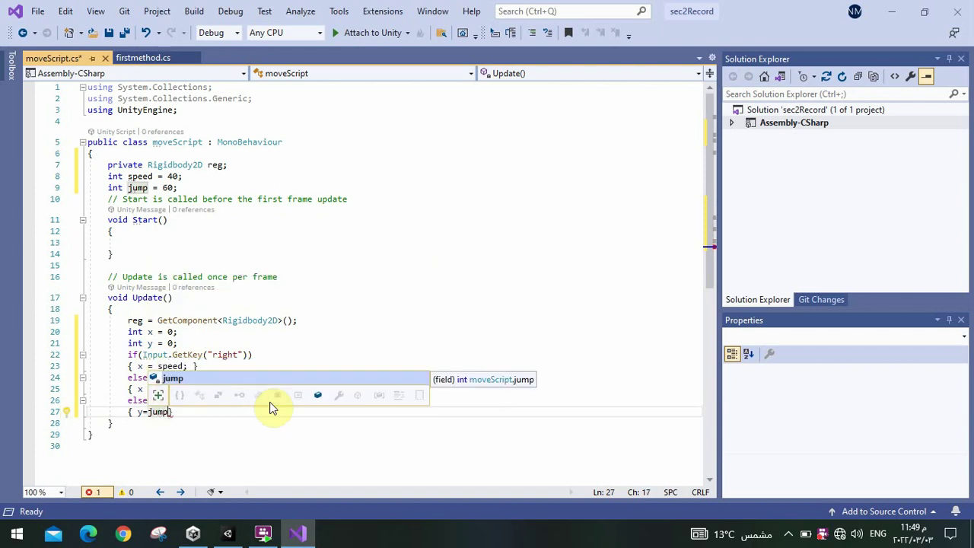
text(;)
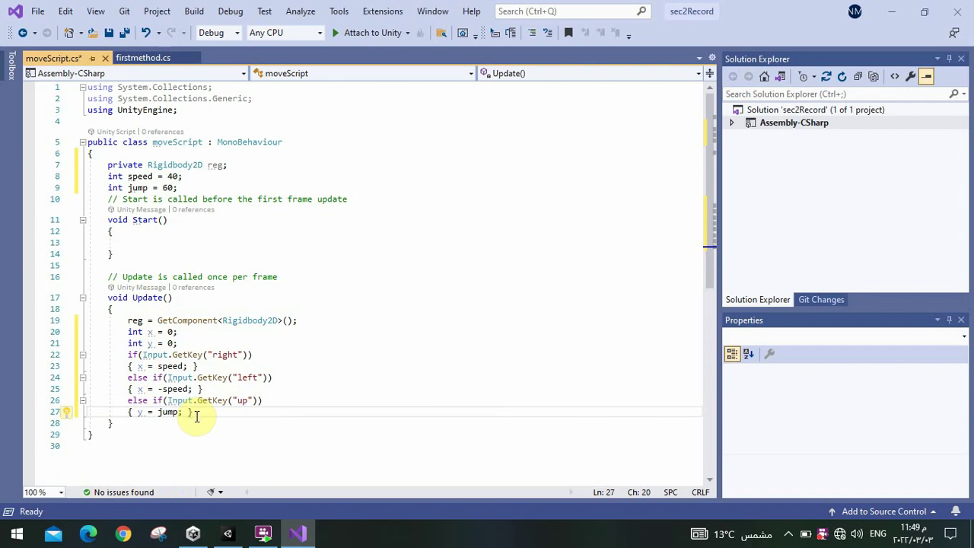
key(Return)
- Add a final else branch { y = -jump; }
text(e)
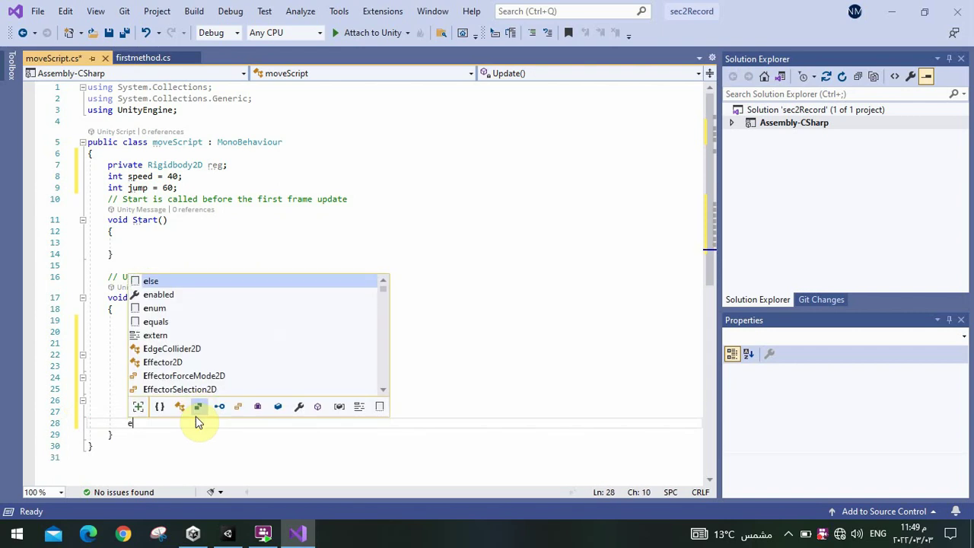
text(lse)
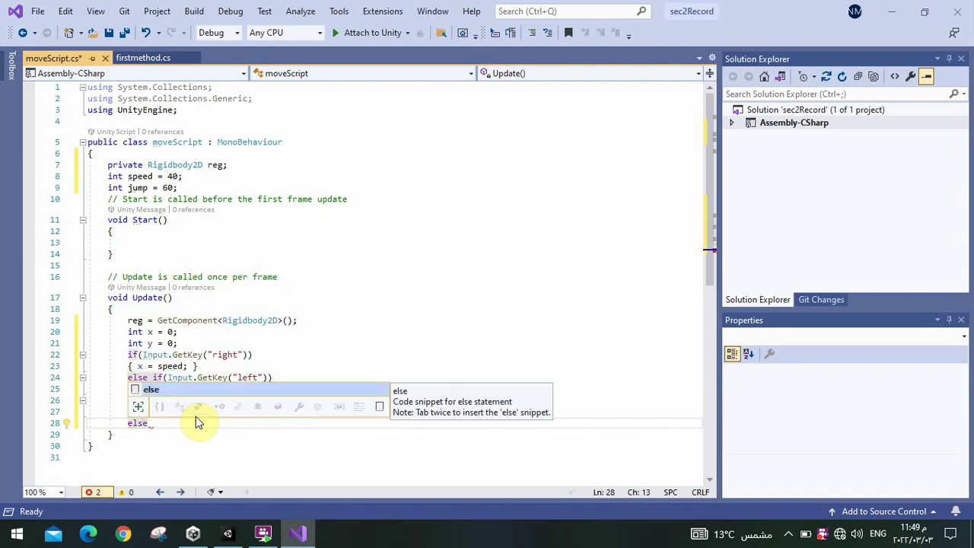
key(Escape)
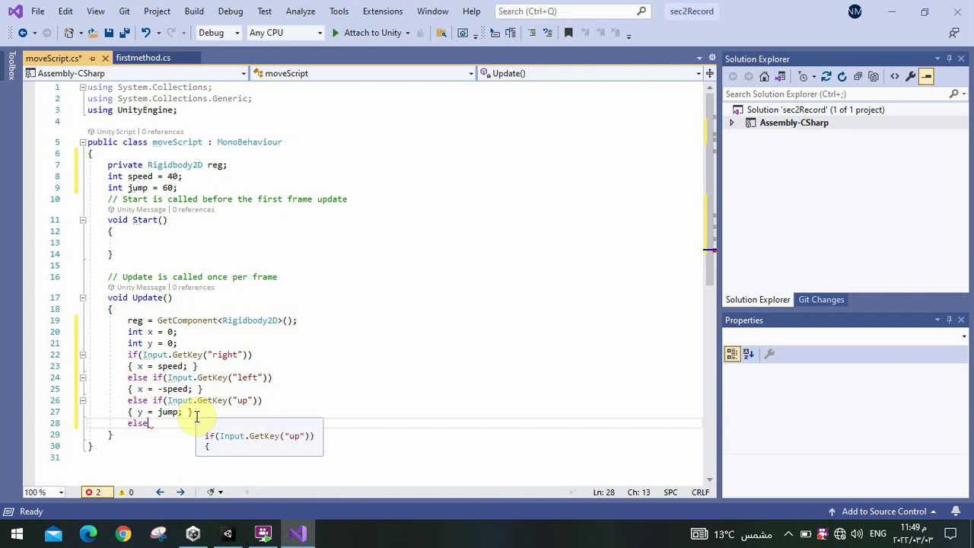
key(Return)
text({ )
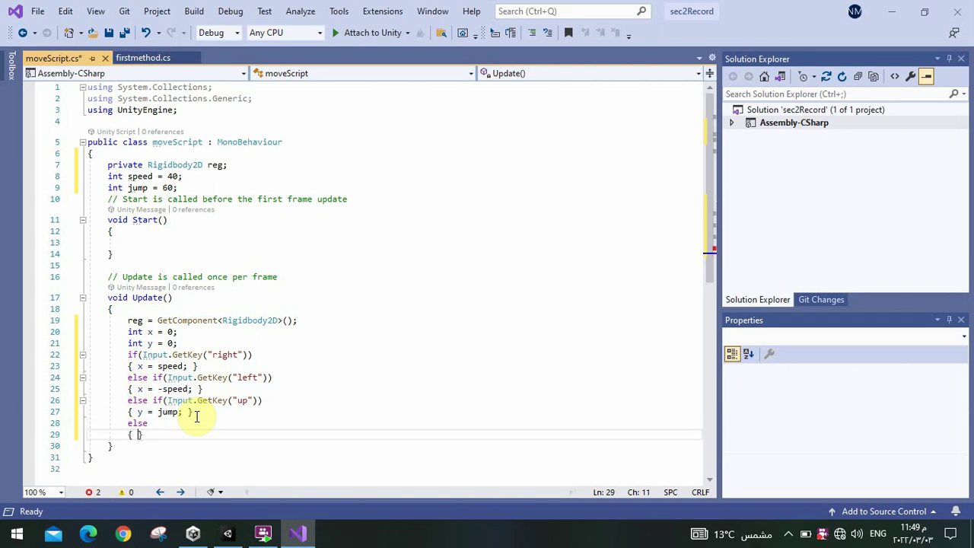
text(y)
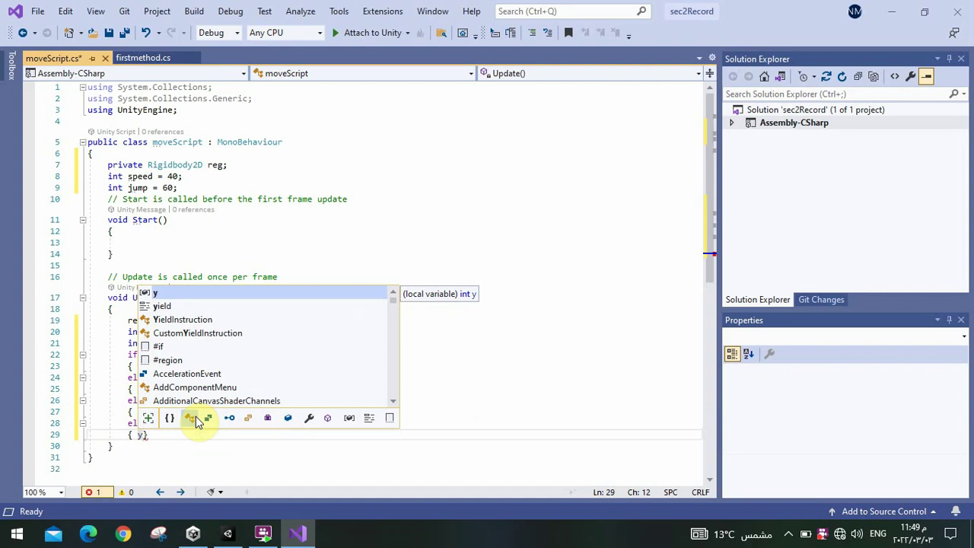
text(= -)
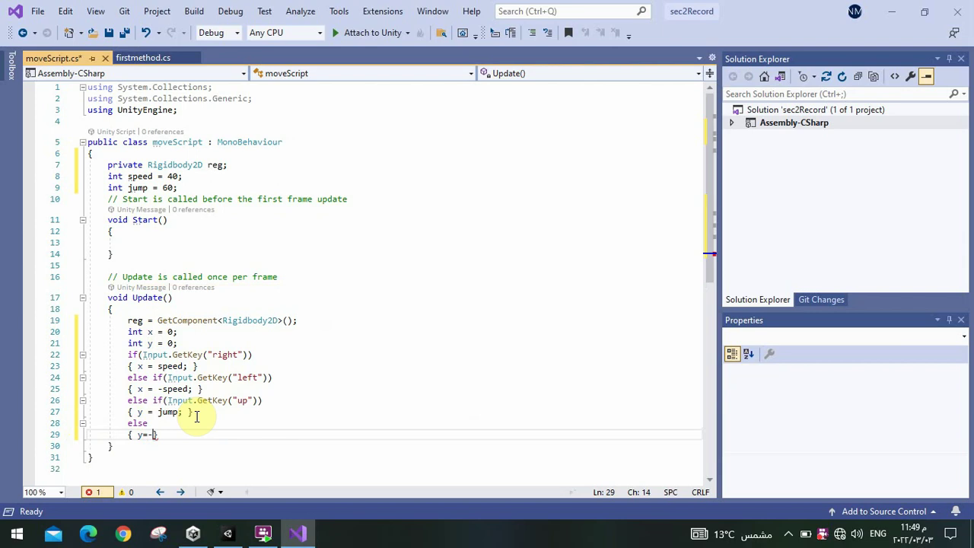
text(jum)
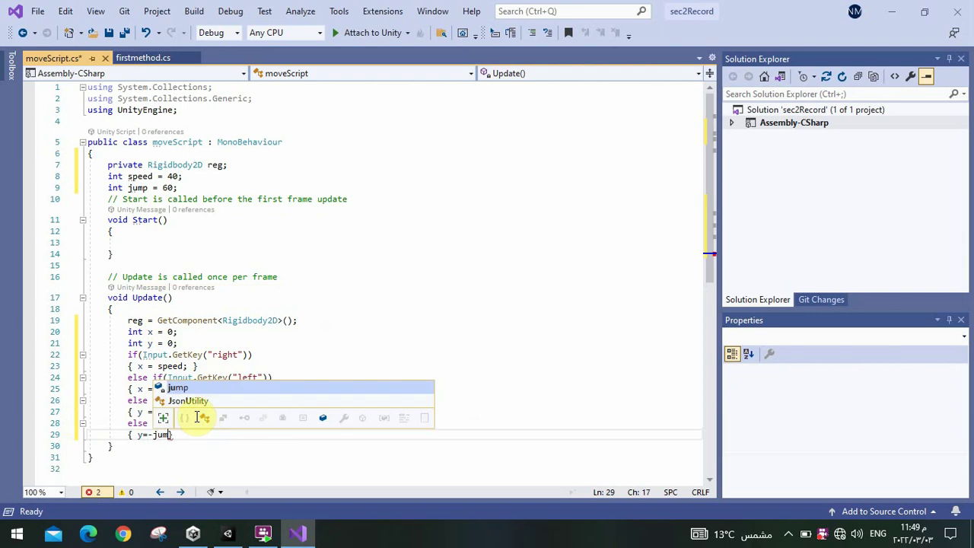
text(p;)
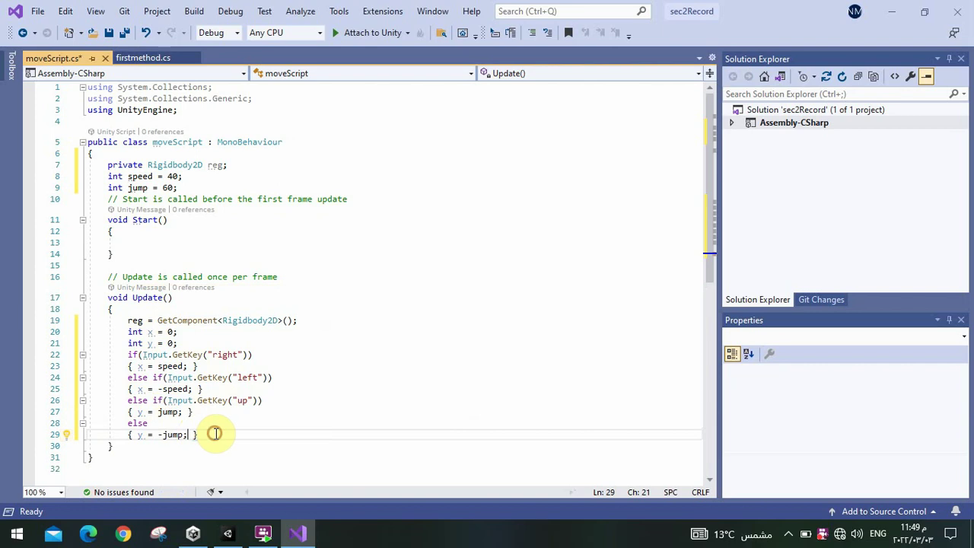
click(217, 434)
key(Return)
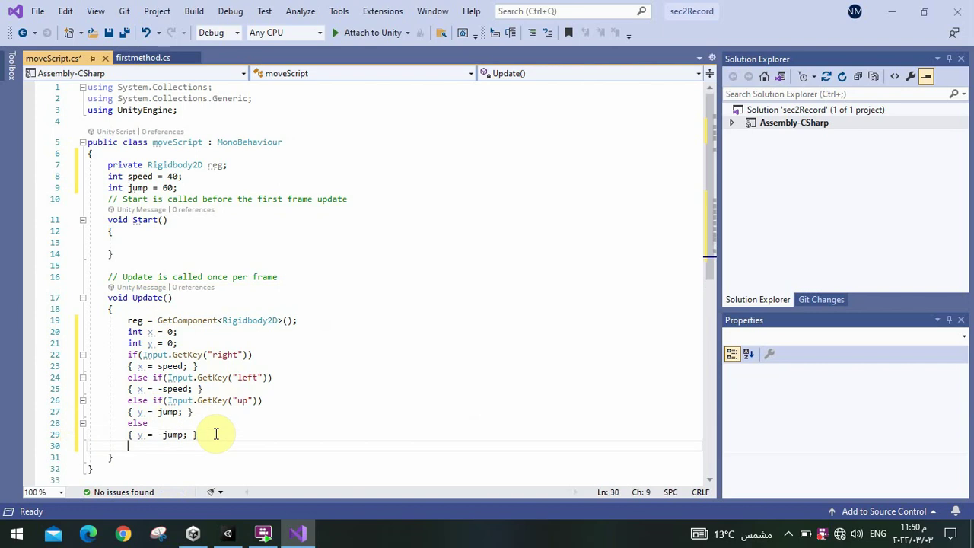
- Add the line reg.AddForce(new Vector2(x, y)); to the end of Update in moveScript
text(re)
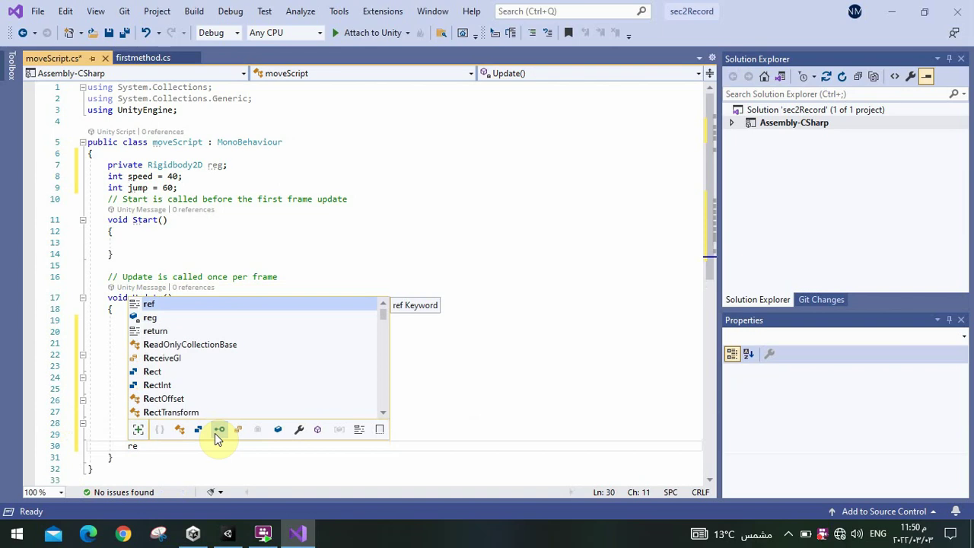
text(g.)
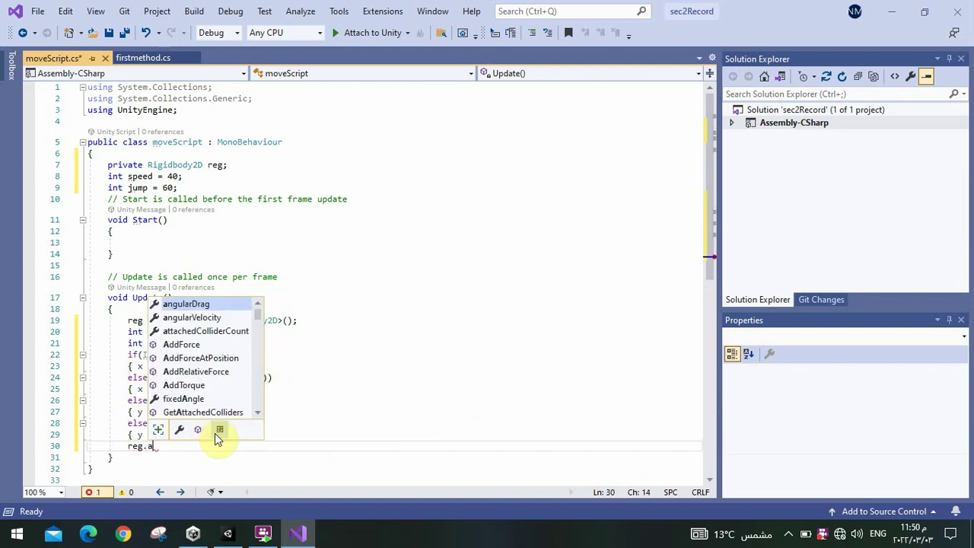
text(add)
key(Tab)
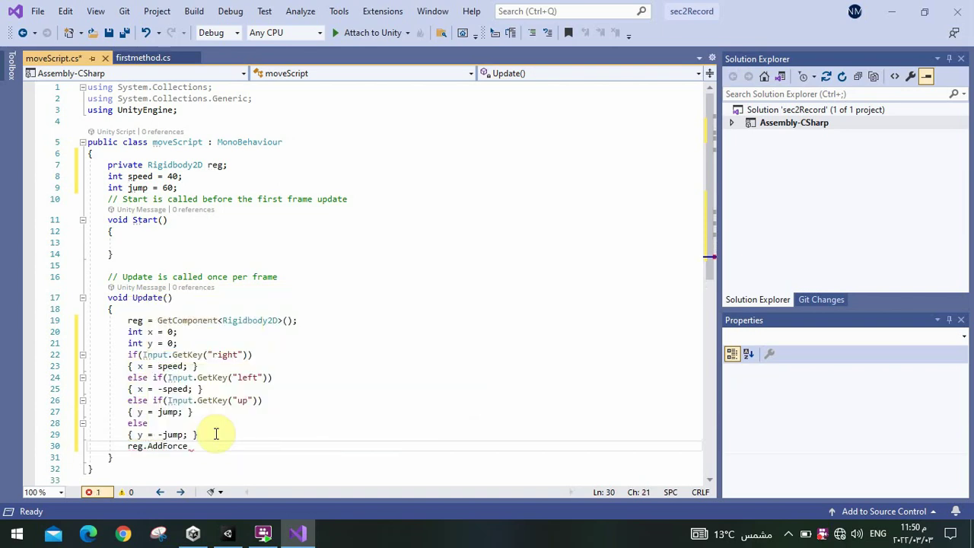
text((n)
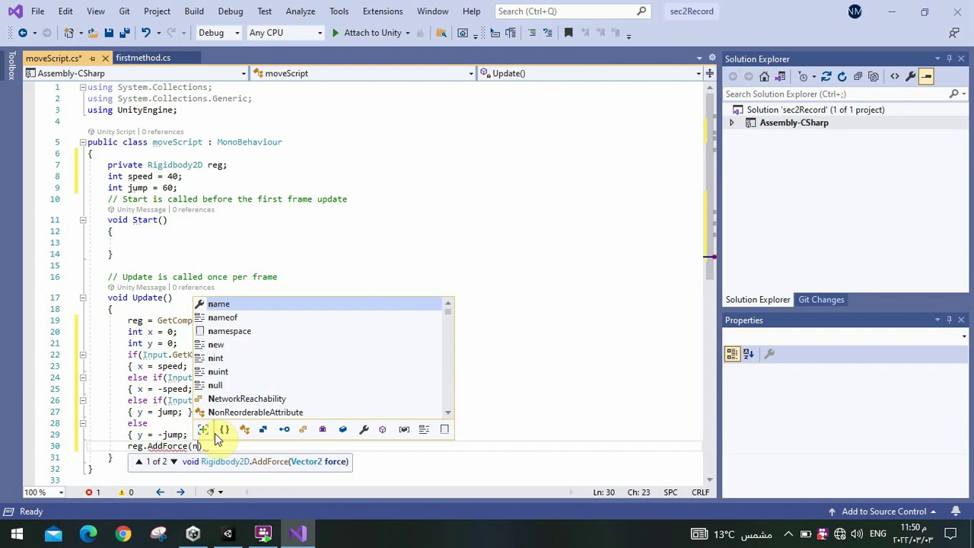
text(ew)
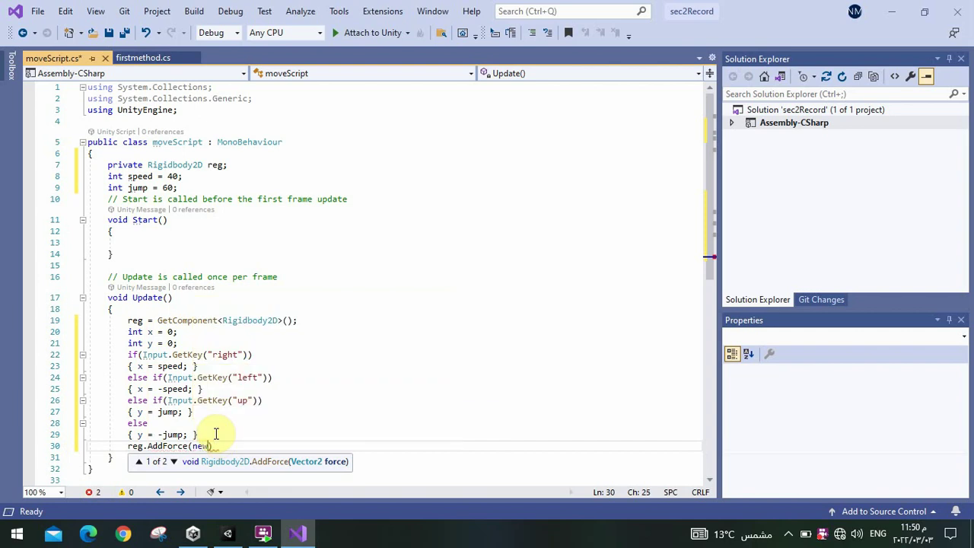
text( Ve)
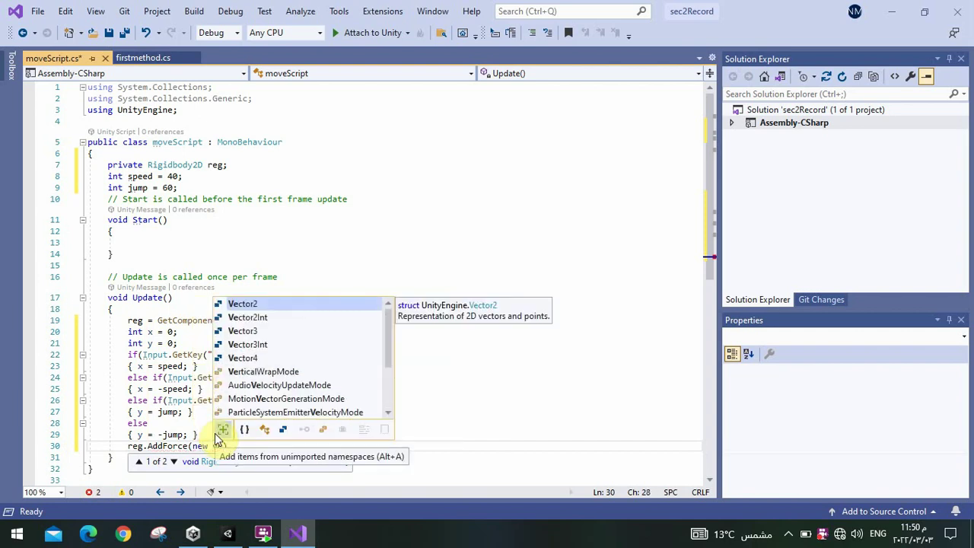
key(Tab)
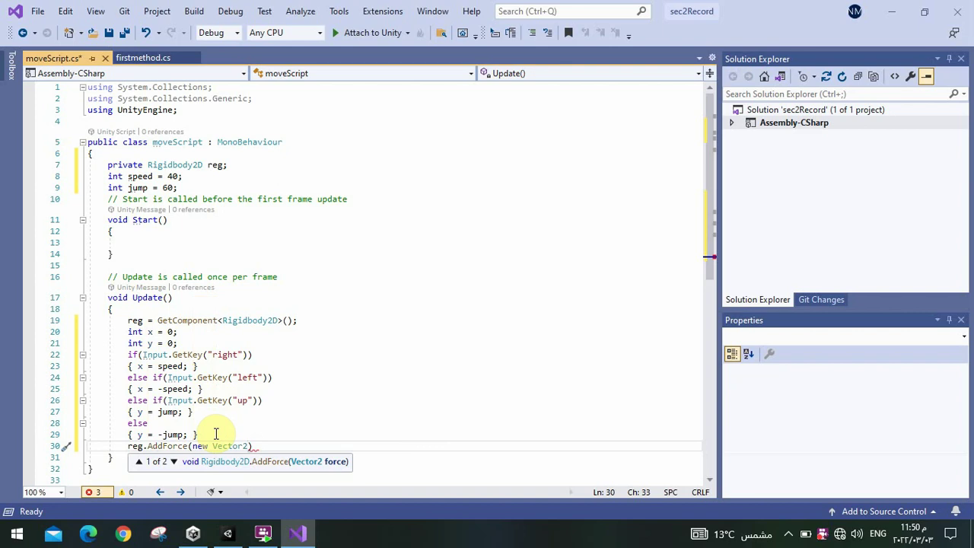
text((x)
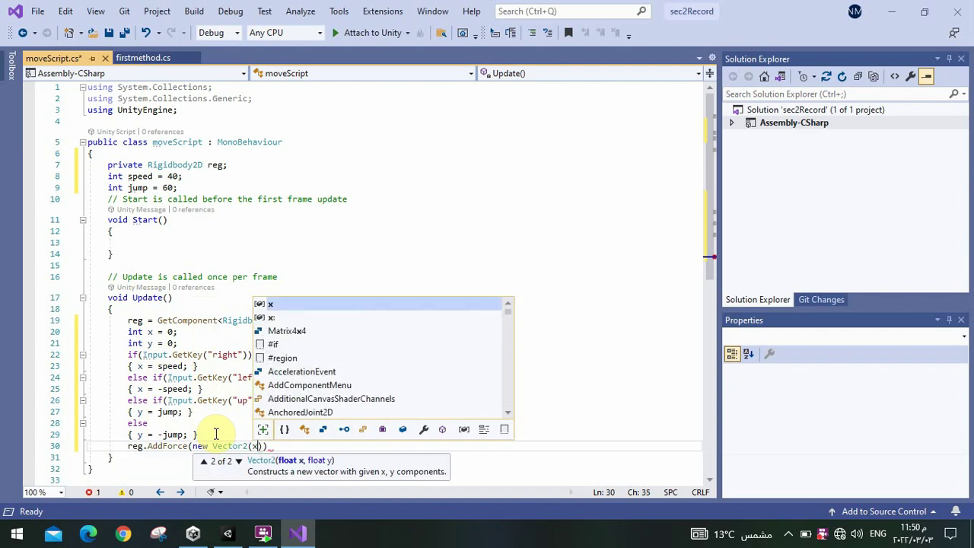
text(,y)
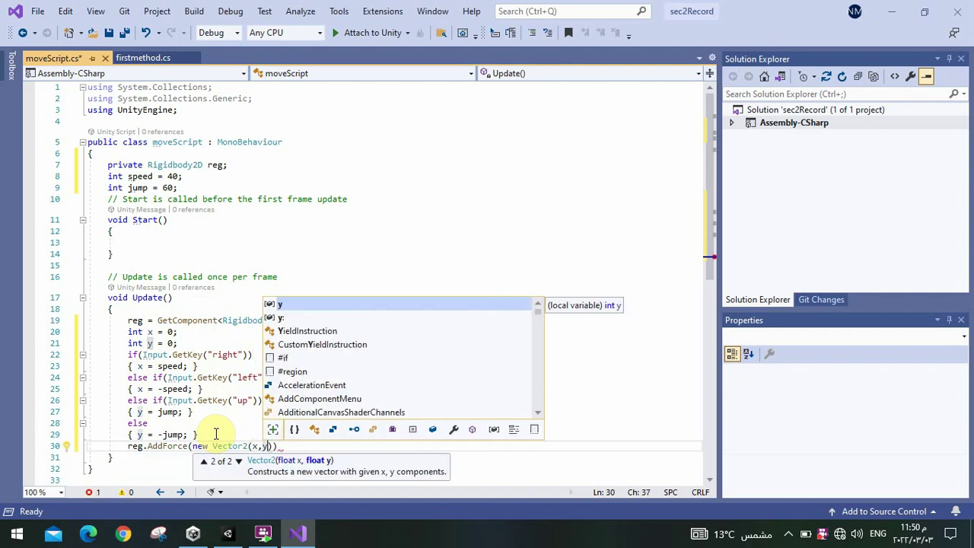
text())
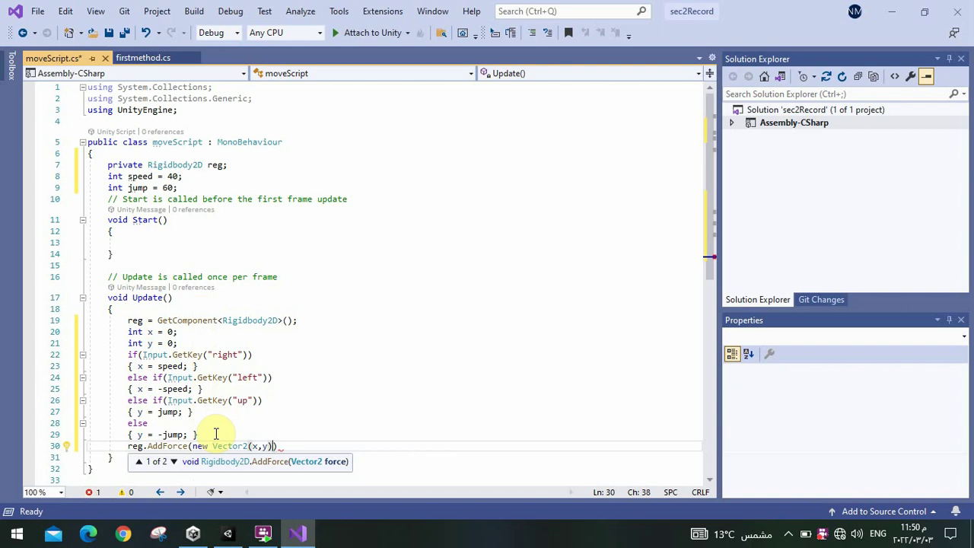
click(287, 446)
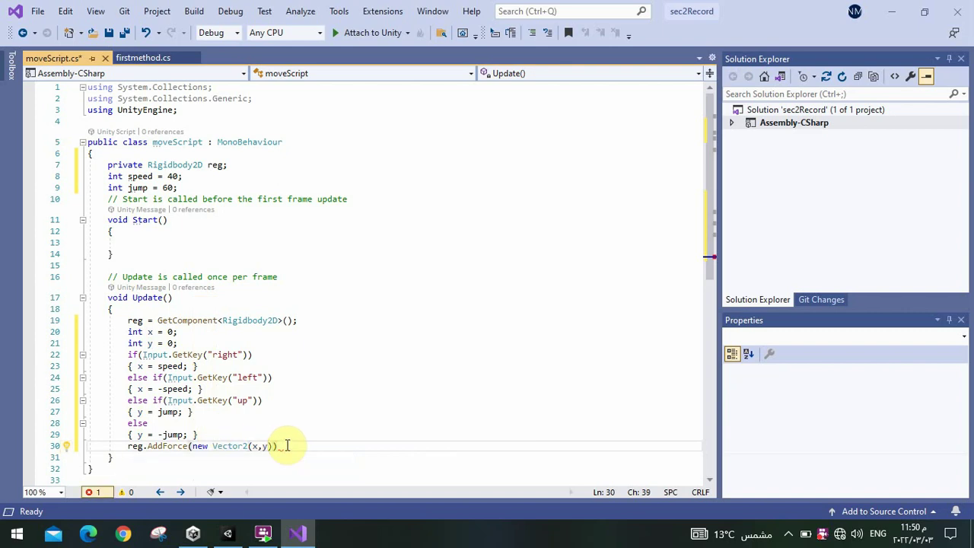
text(;)
mouse_move(179, 444)
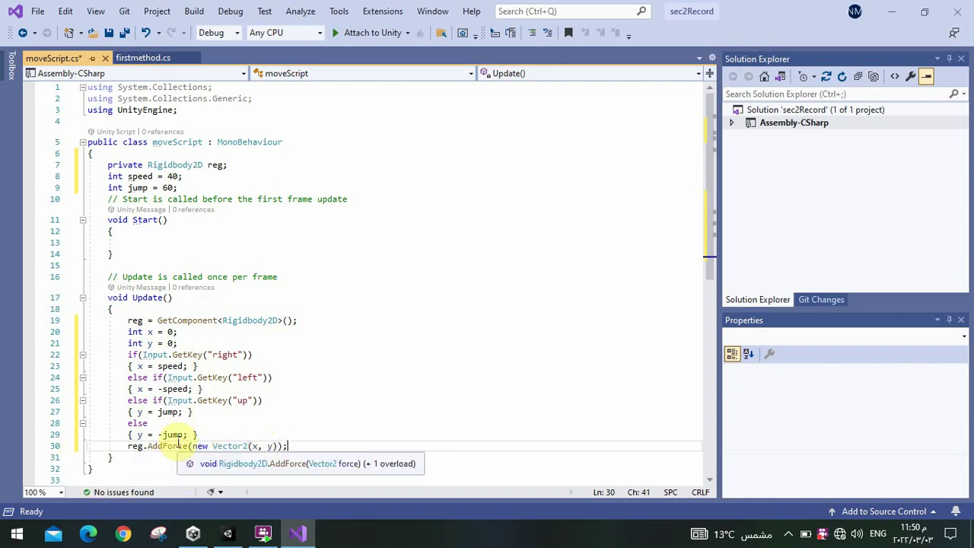
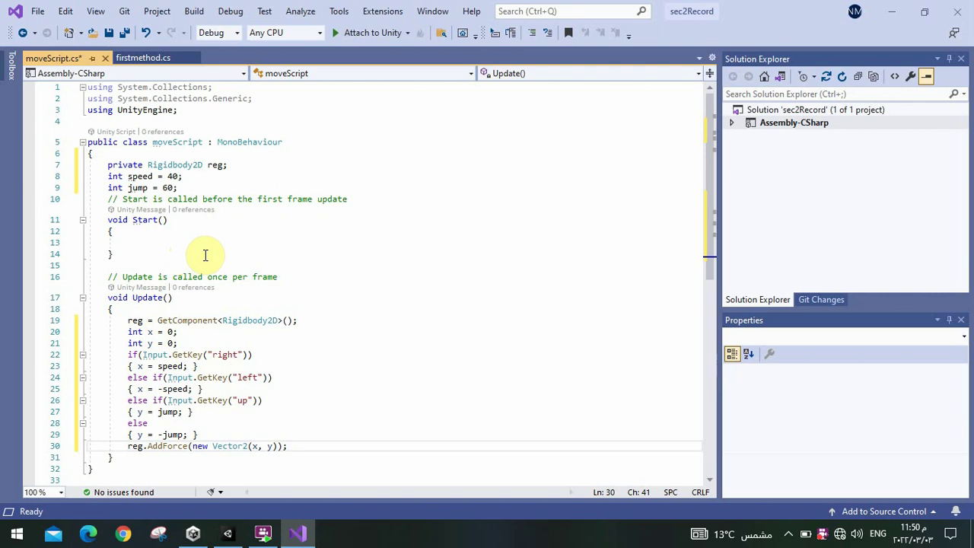
- Save moveScript.cs with its speed, jump and arrow-key AddForce movement code
key(ctrl+s)
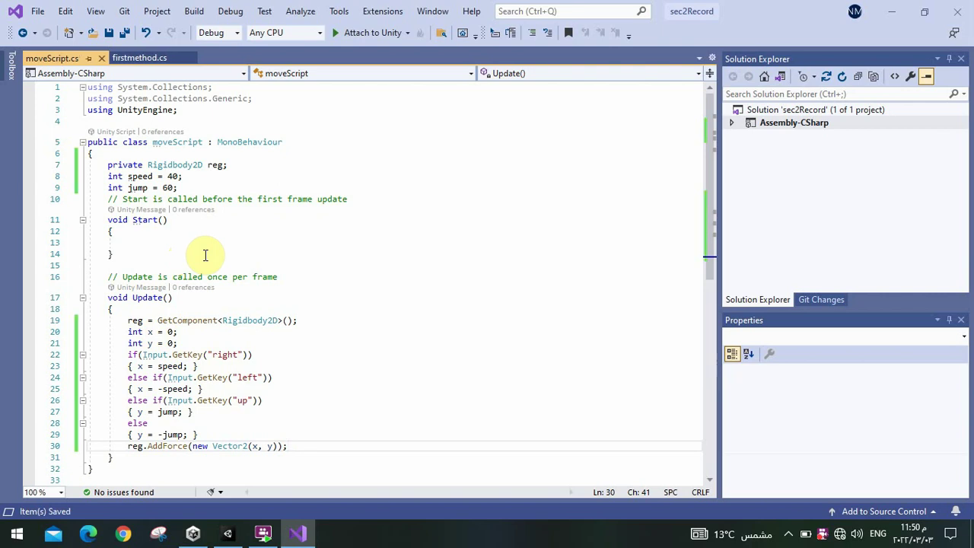
- Back in Unity, attach moveScript to img1 in the Hierarchy
click(231, 536)
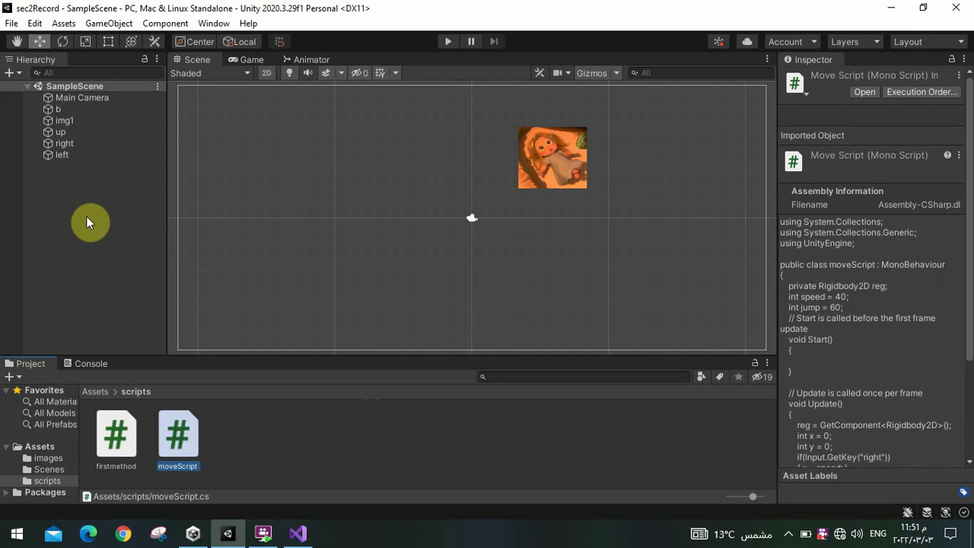
click(74, 119)
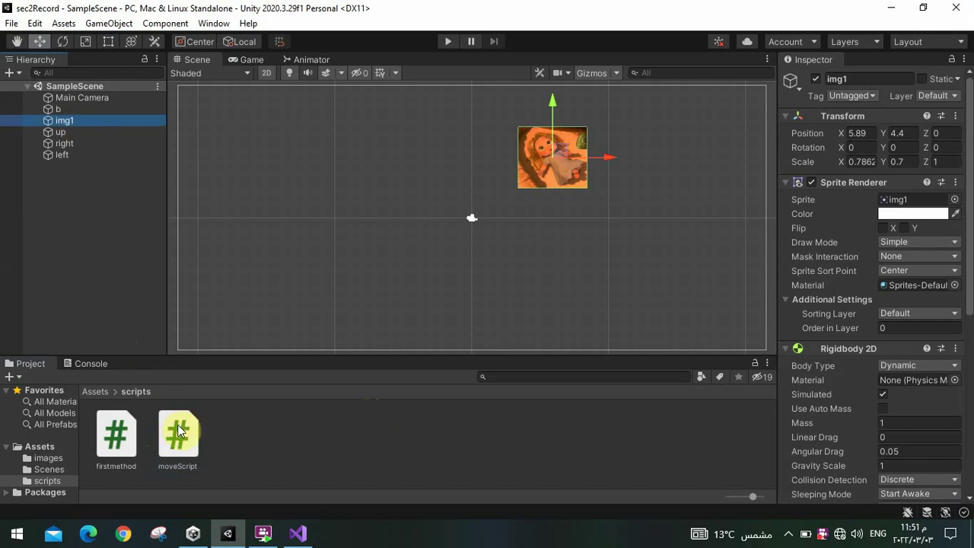
drag(180, 431, 84, 126)
drag(85, 126, 89, 118)
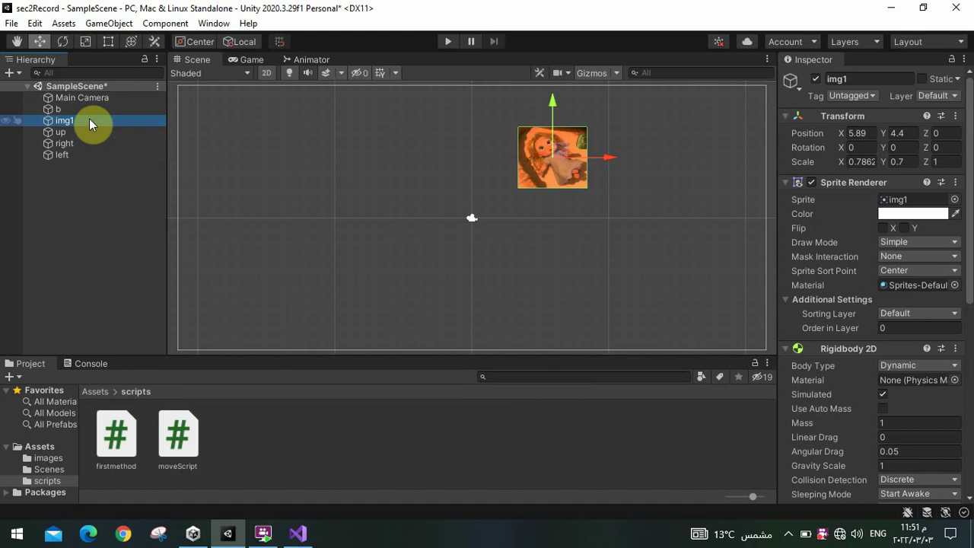
- Check img1's components, save the scene with Ctrl+S, and start Play mode
click(61, 157)
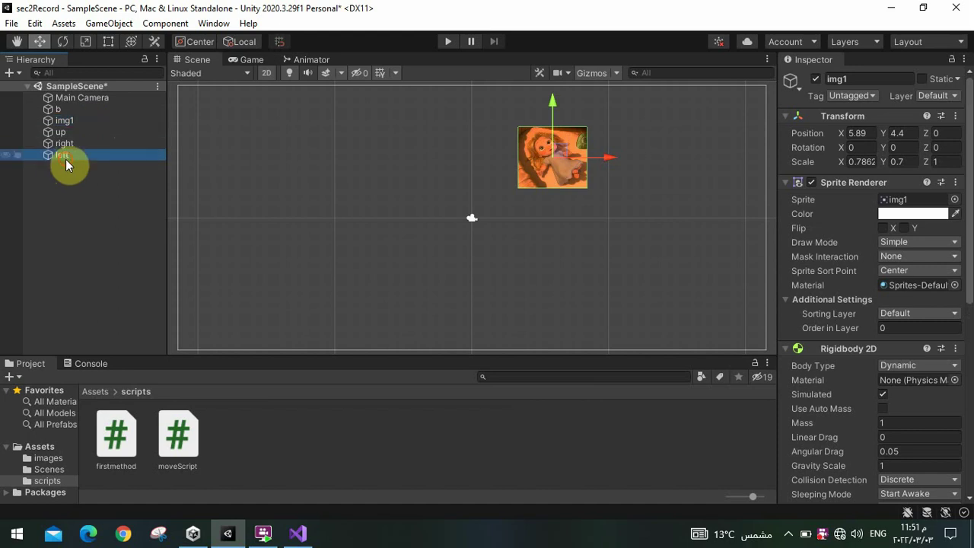
click(80, 122)
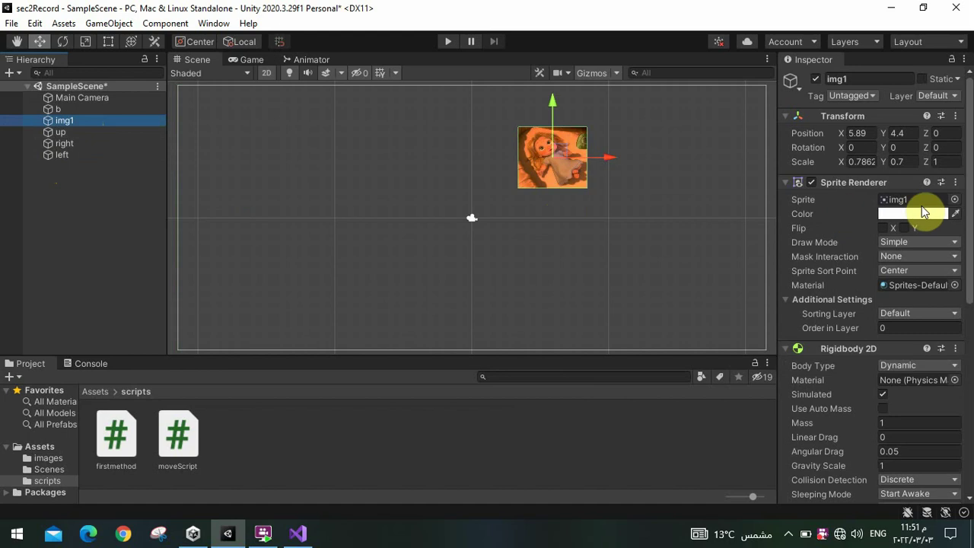
drag(970, 205, 966, 387)
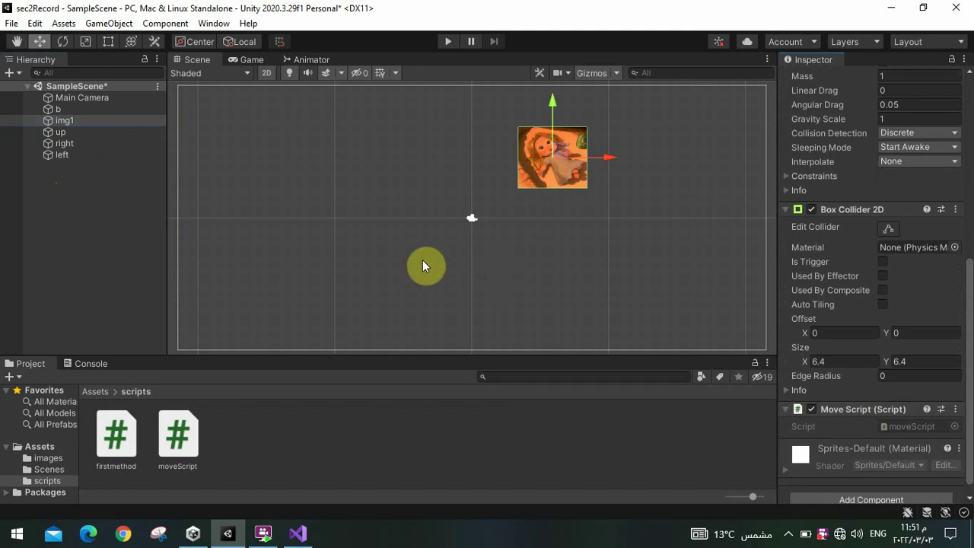
key(ctrl+s)
click(448, 38)
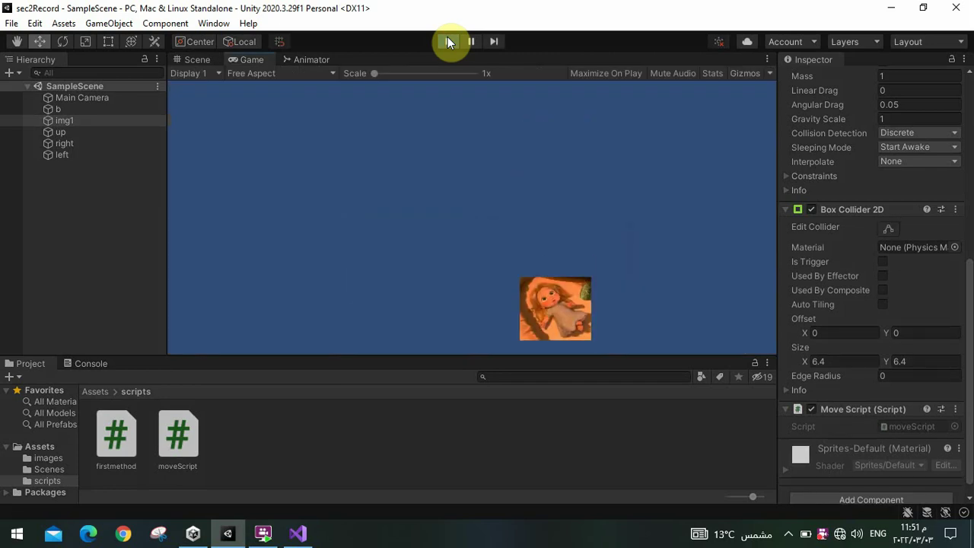
- Test img1's jumping and left-right movement with the Up, Left and Right arrow keys
key(Up)
key(Up)
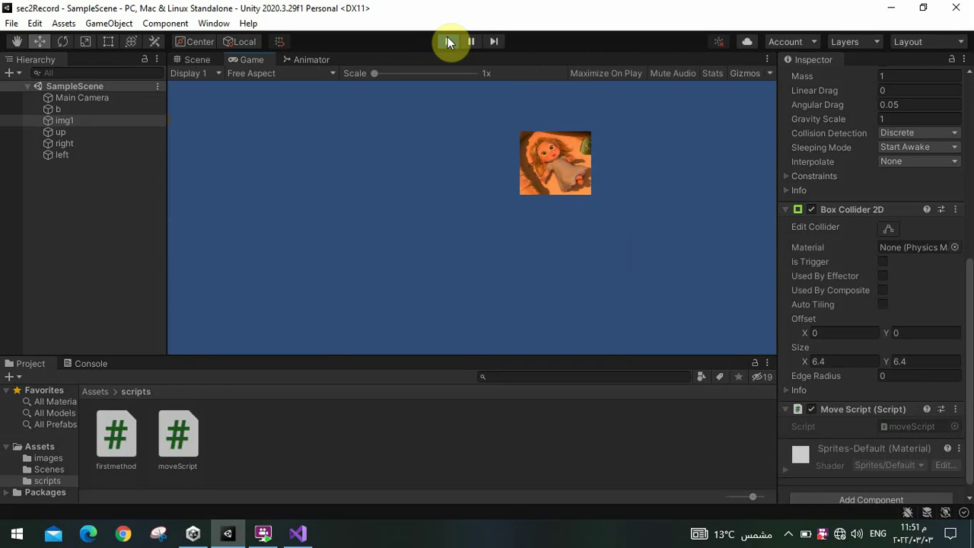
key(Down)
key(Up)
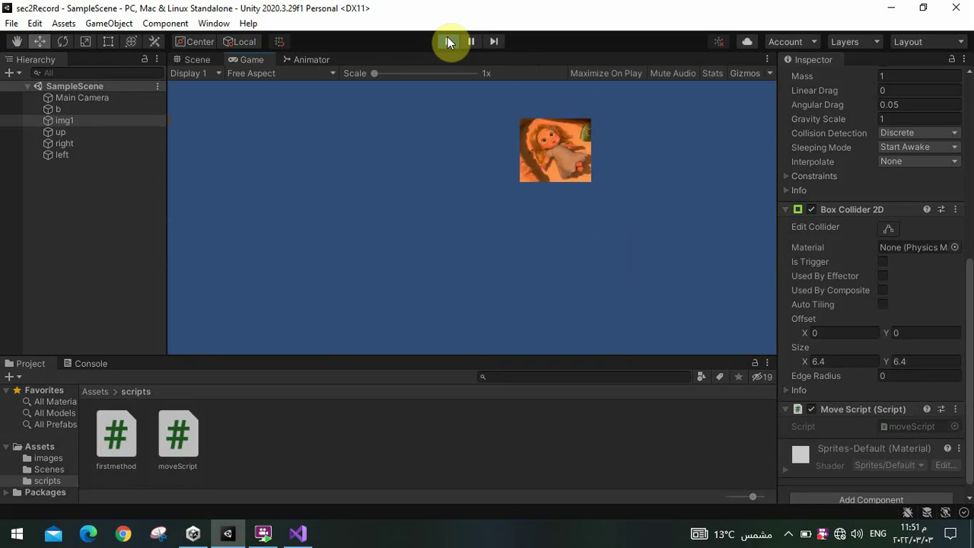
key(Down)
key(Up)
key(Up)
key(Down)
key(Up)
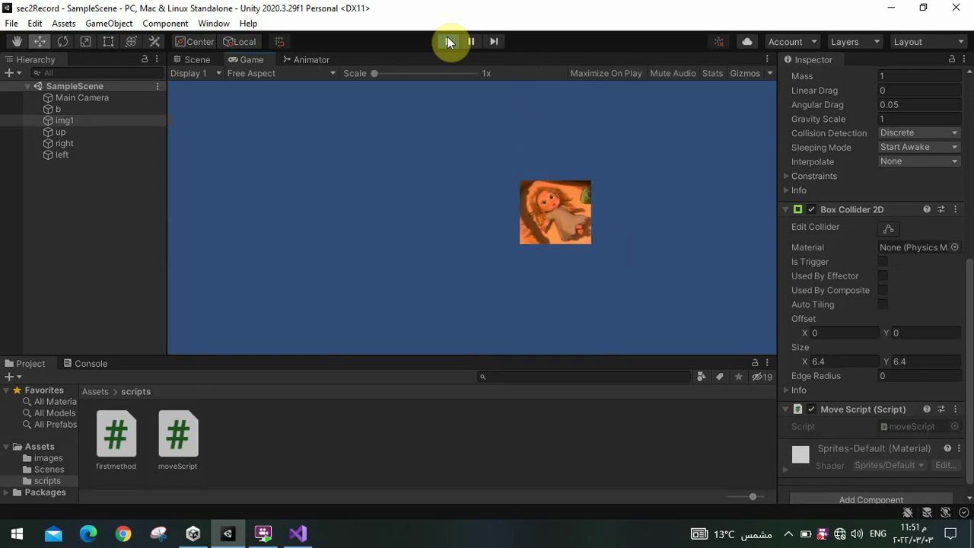
key(Up)
key(Up)
key(Up)
key(Down)
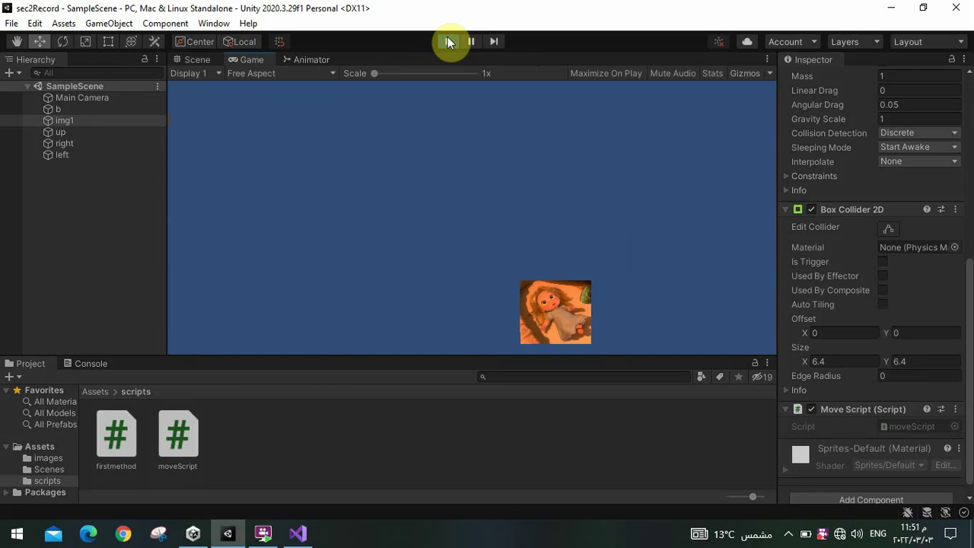
key(Left)
key(Left)
key(Right)
key(Up)
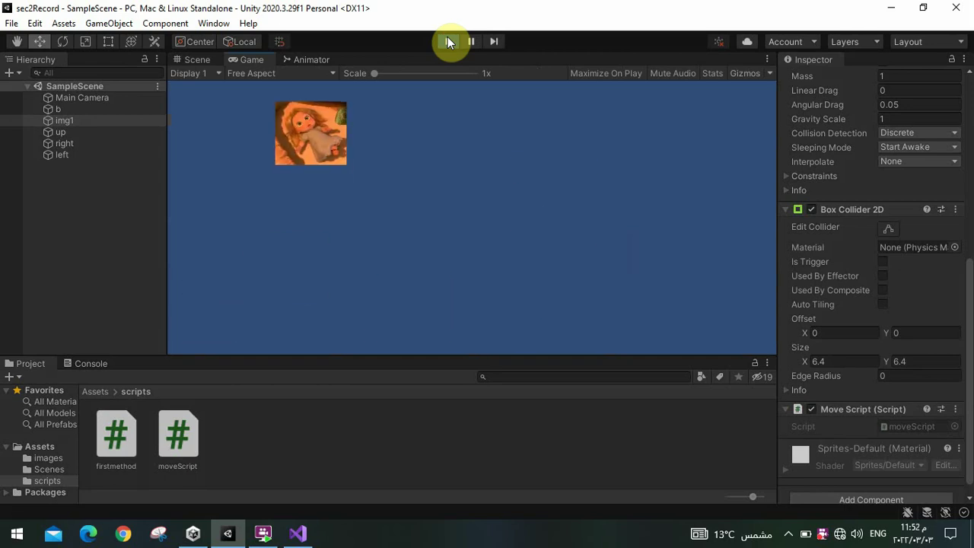
key(Left)
key(Right)
key(Right)
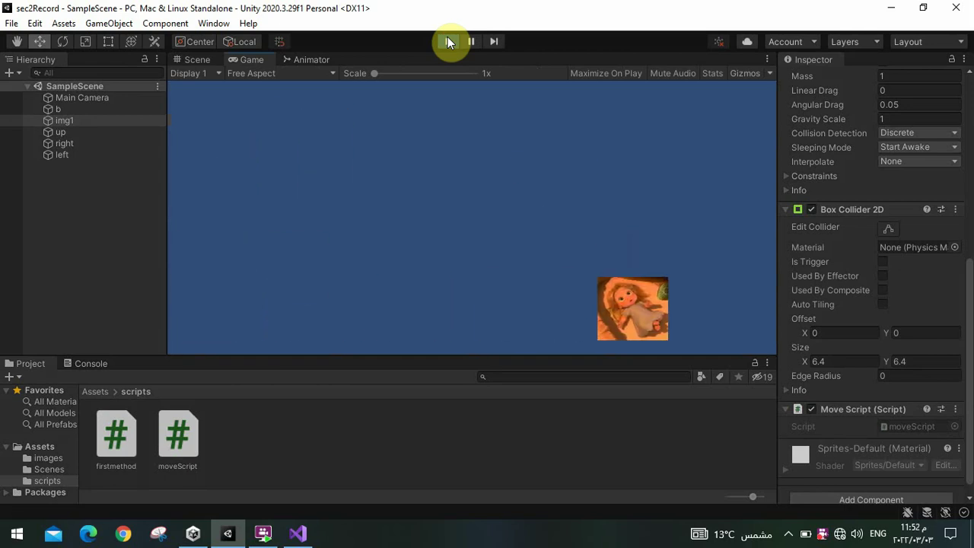
key(Left)
key(Right)
key(Up)
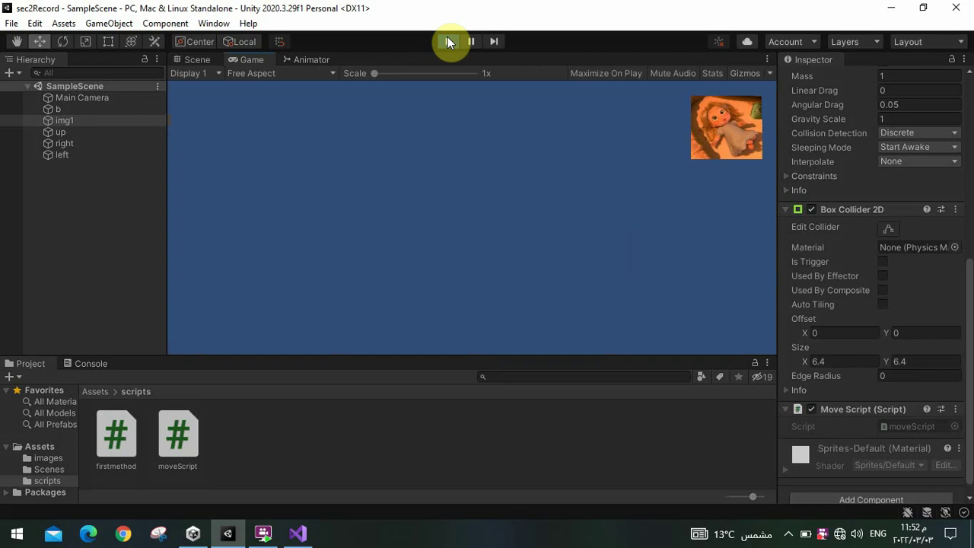
key(Left)
key(Left)
key(Up)
key(Right)
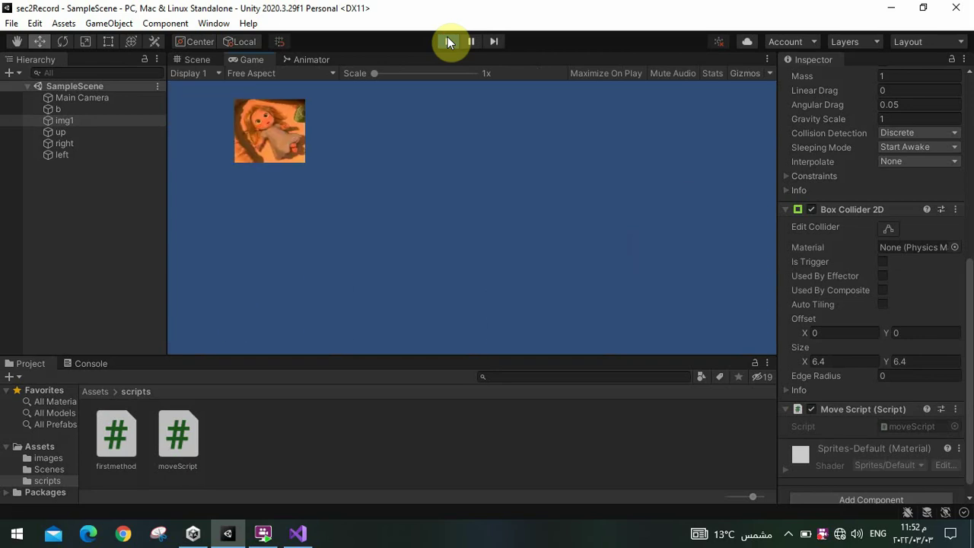
key(Up)
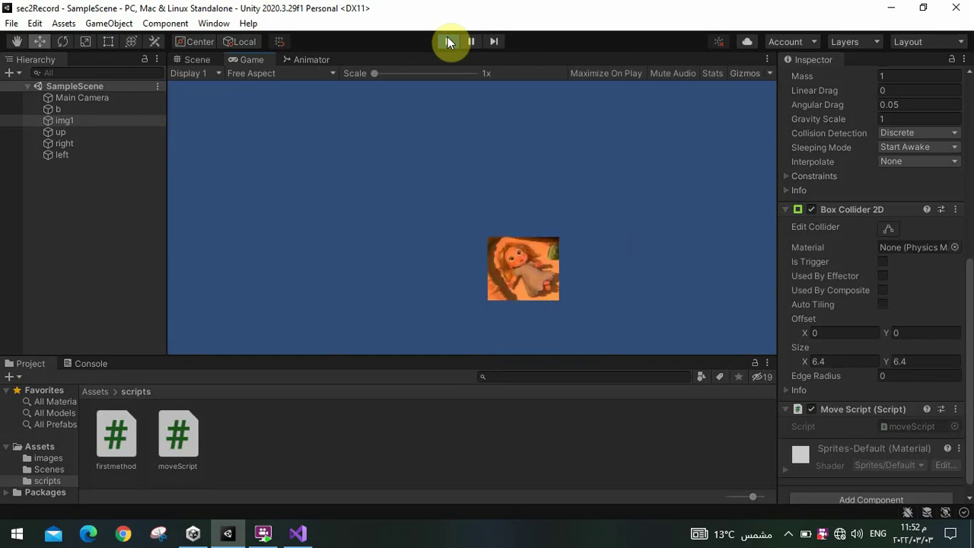
key(Left)
key(Up)
key(Right)
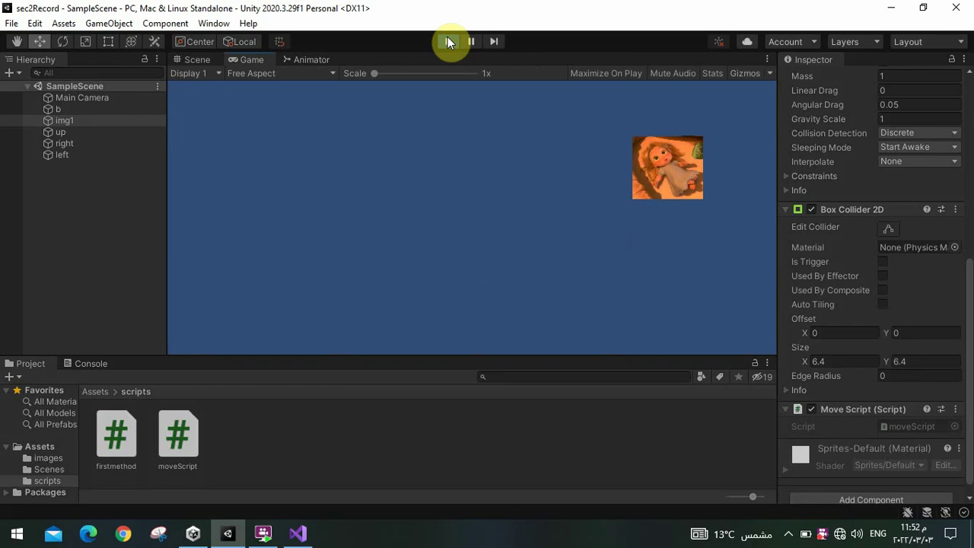
key(Left)
key(Left)
key(Up)
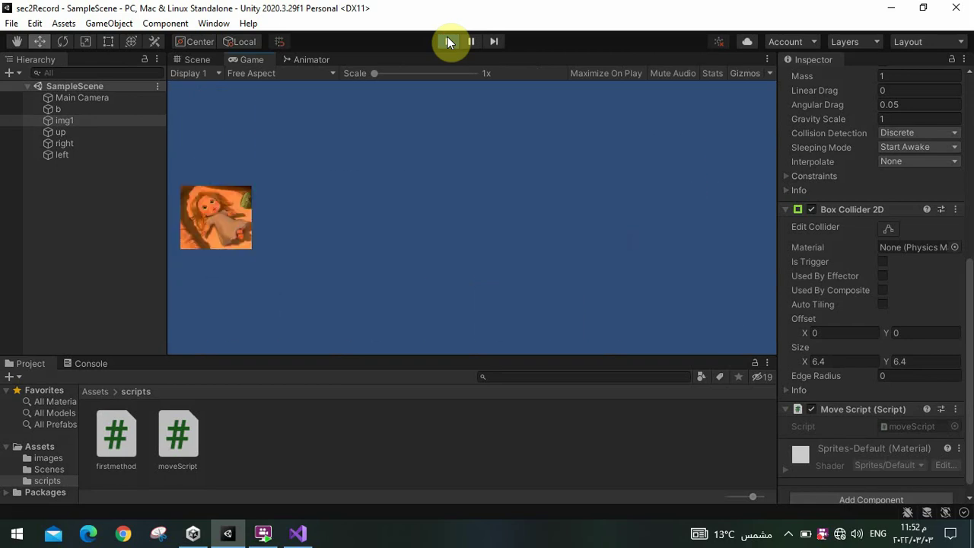
key(Right)
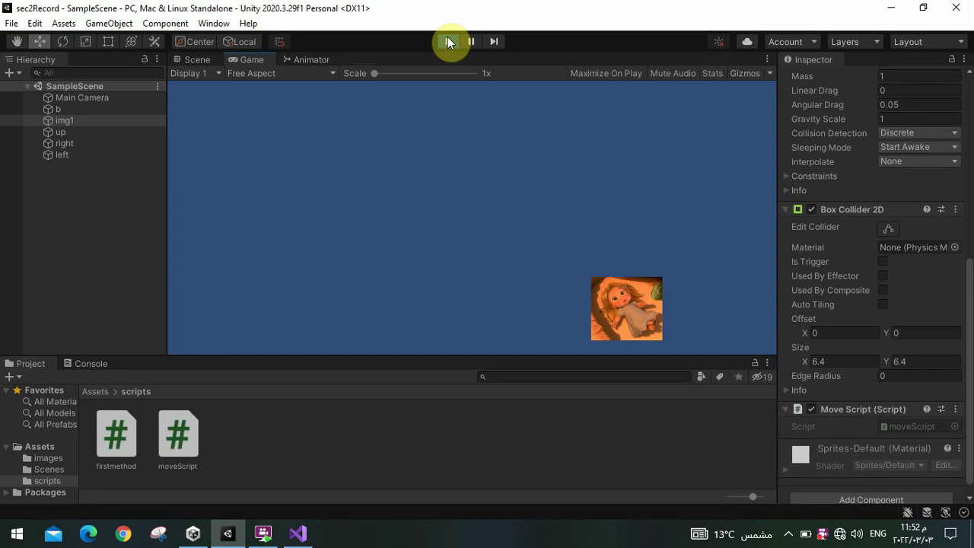
key(Up)
key(Left)
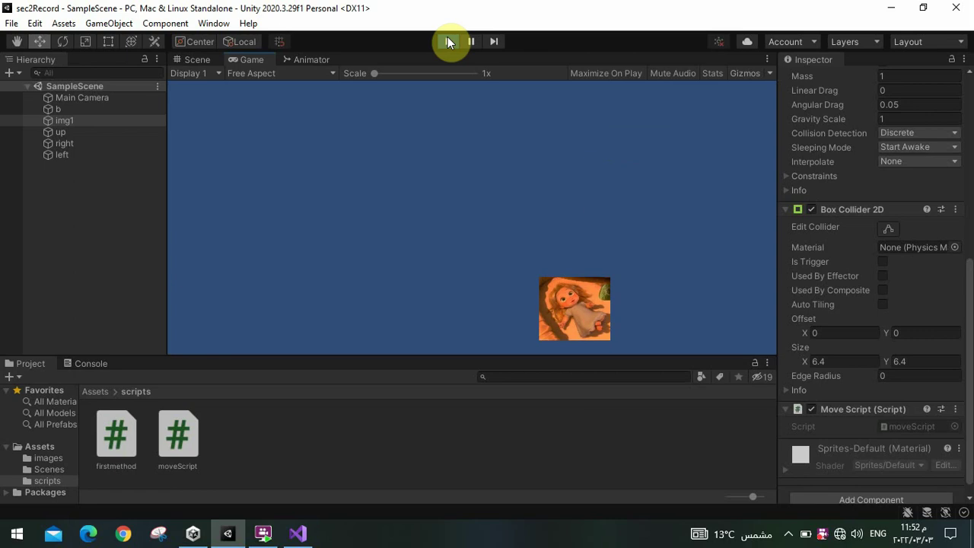
key(Up)
key(Right)
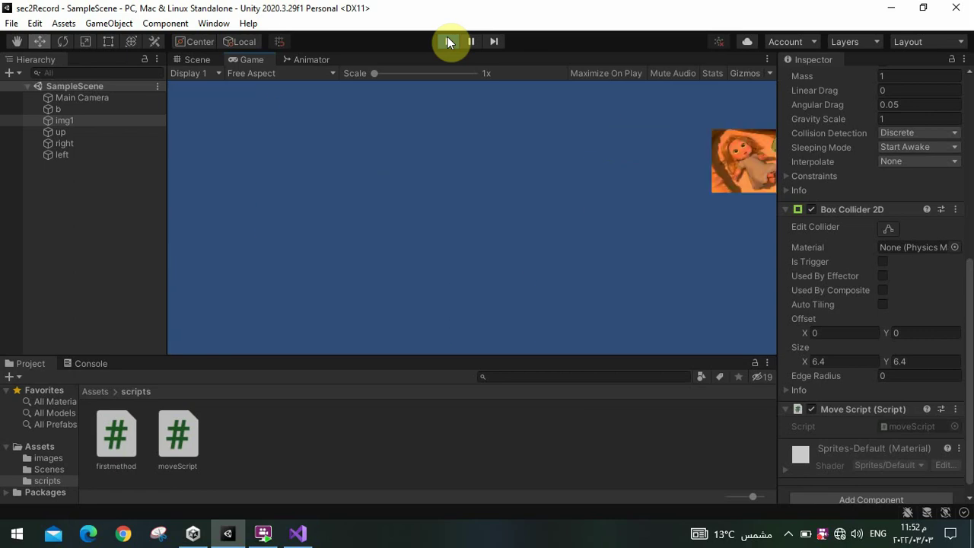
key(Left)
key(Up)
key(Right)
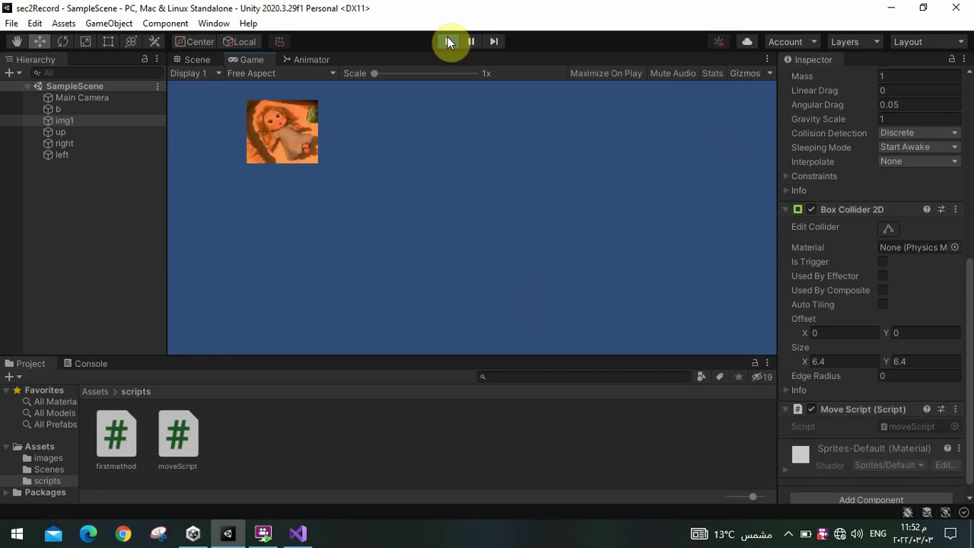
key(Up)
key(Left)
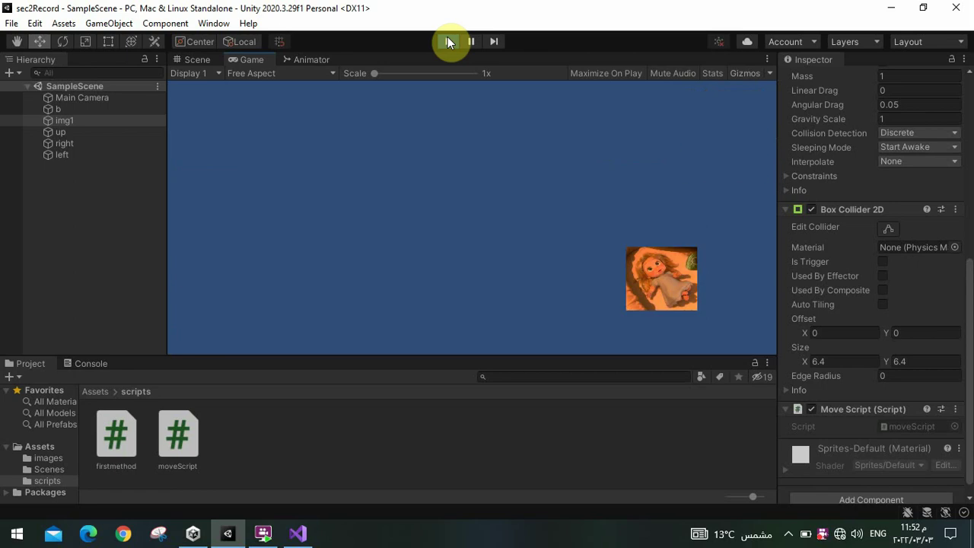
key(Up)
- Stop Play mode and select the right boundary object in the Hierarchy
click(447, 41)
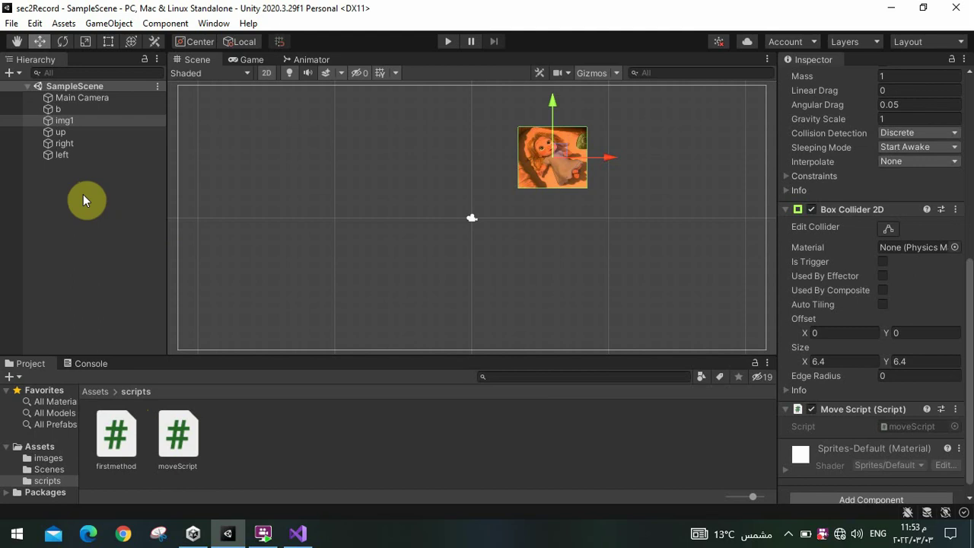
click(66, 144)
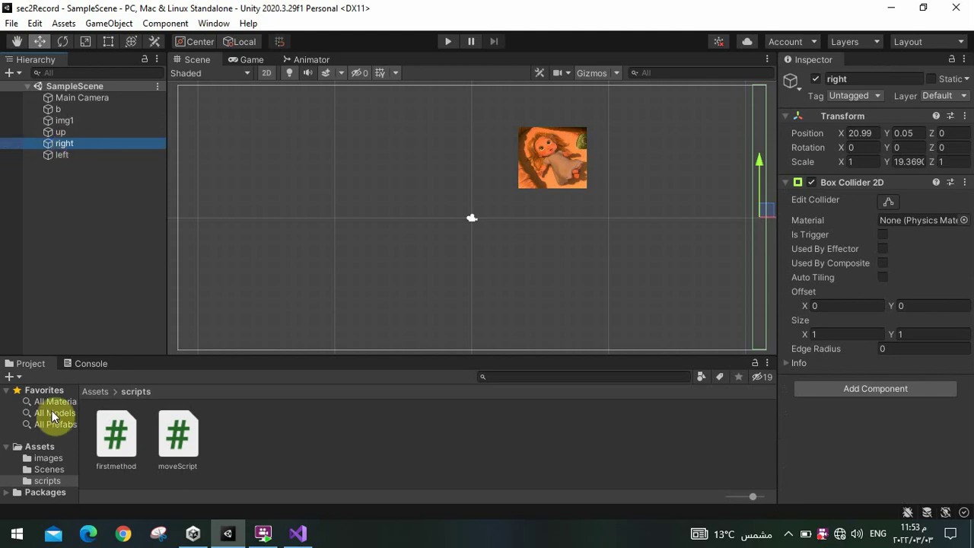
- Create a new scene asset named nextScene in the Scenes folder
click(54, 470)
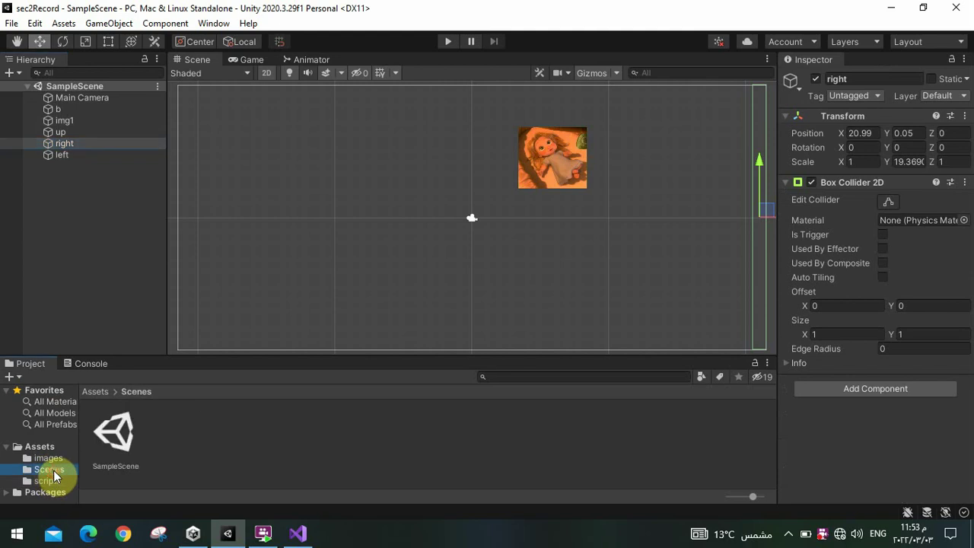
right_click(232, 434)
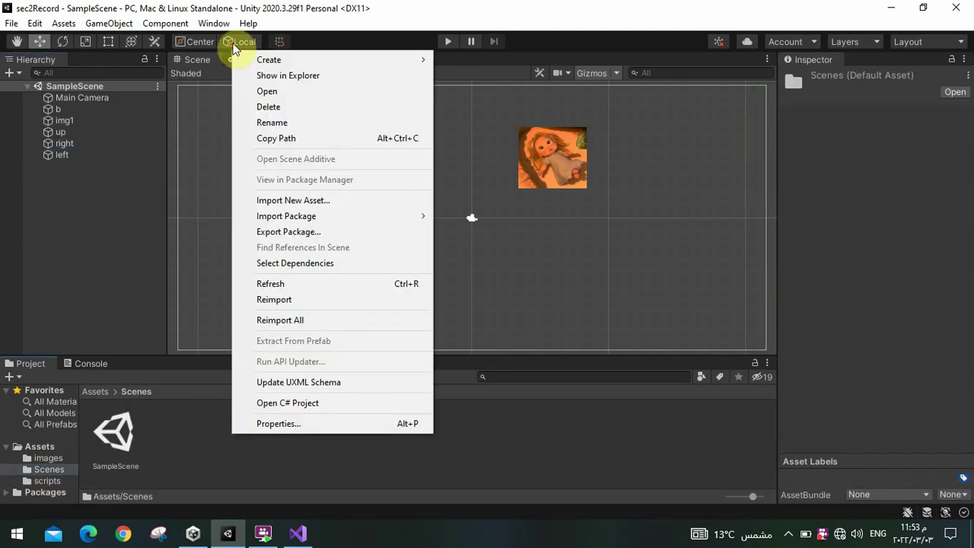
mouse_move(280, 65)
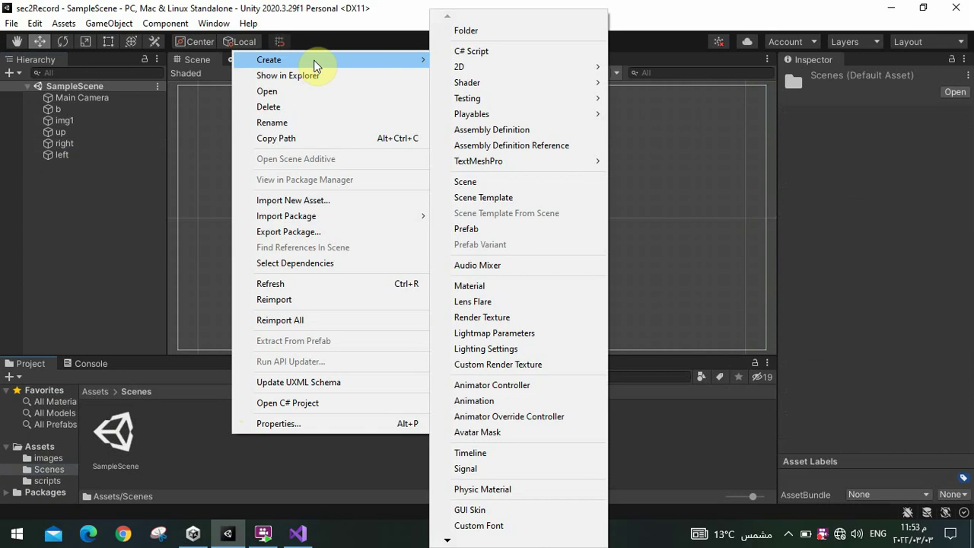
click(466, 183)
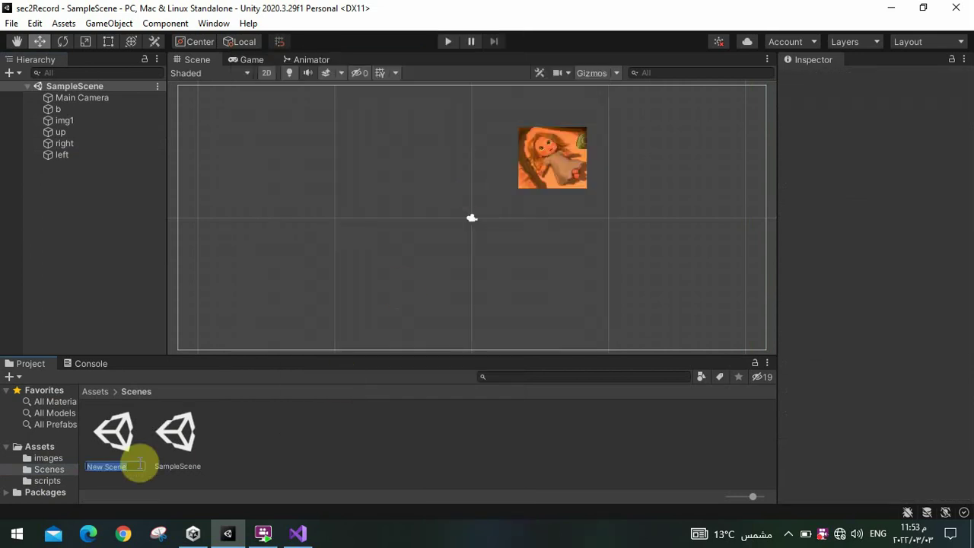
text(n)
text(ext)
text(Sc)
text(e)
text(ne)
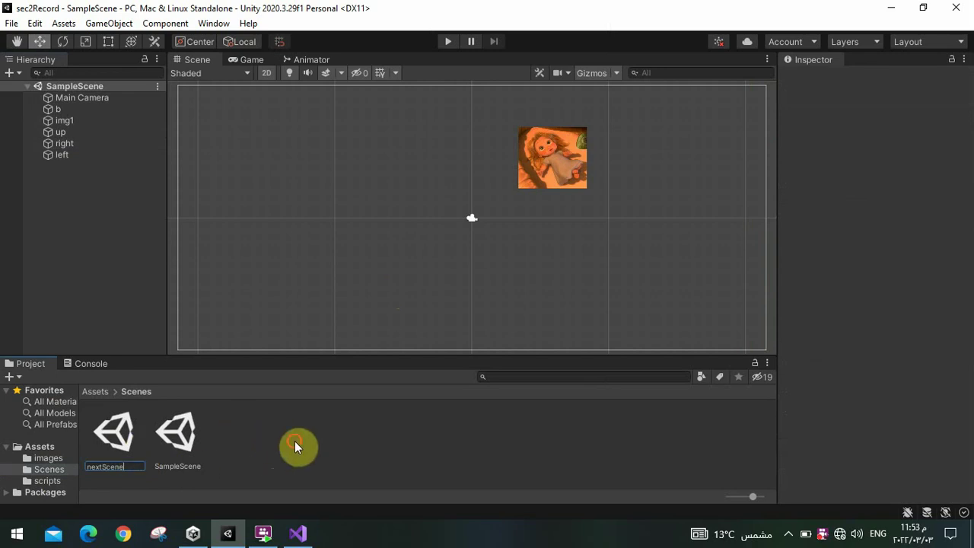
key(Return)
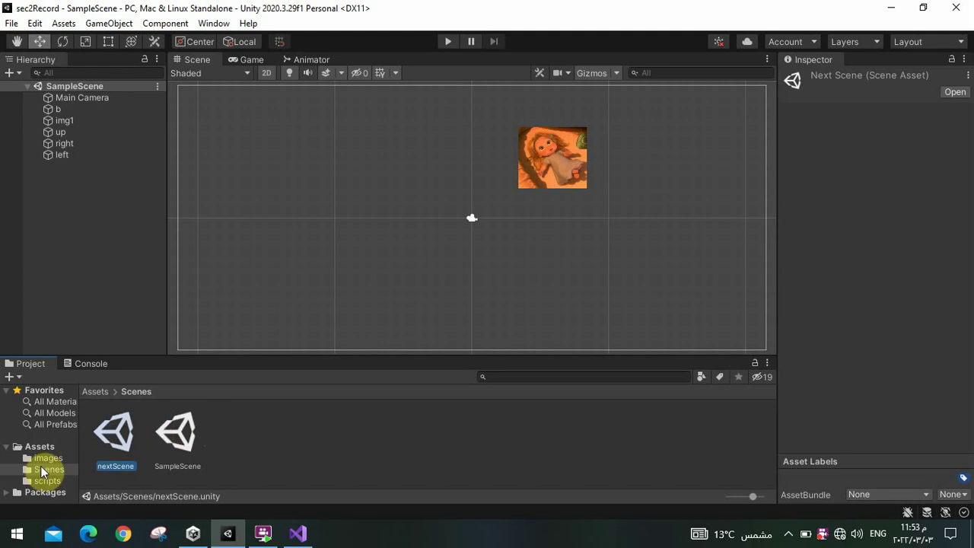
- Open nextScene and select its Main Camera
click(282, 439)
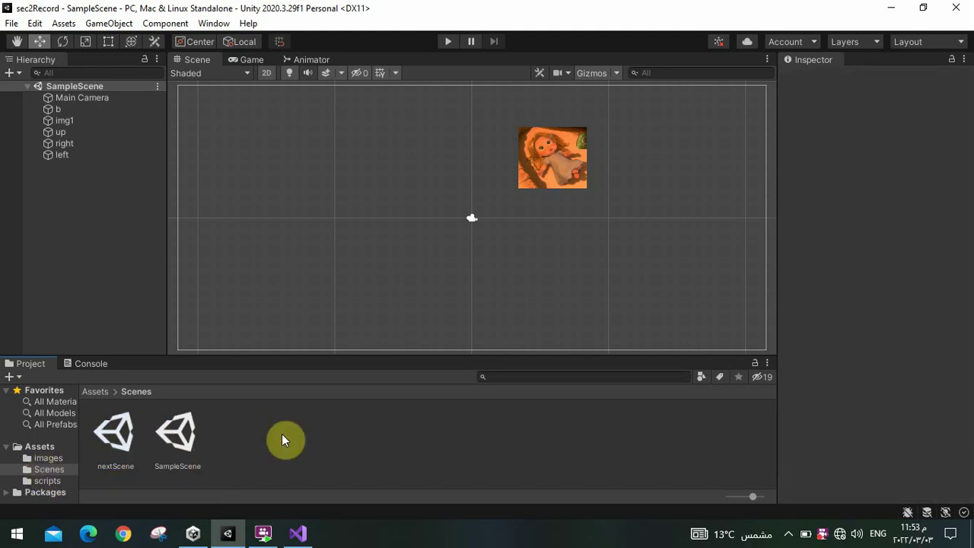
right_click(281, 435)
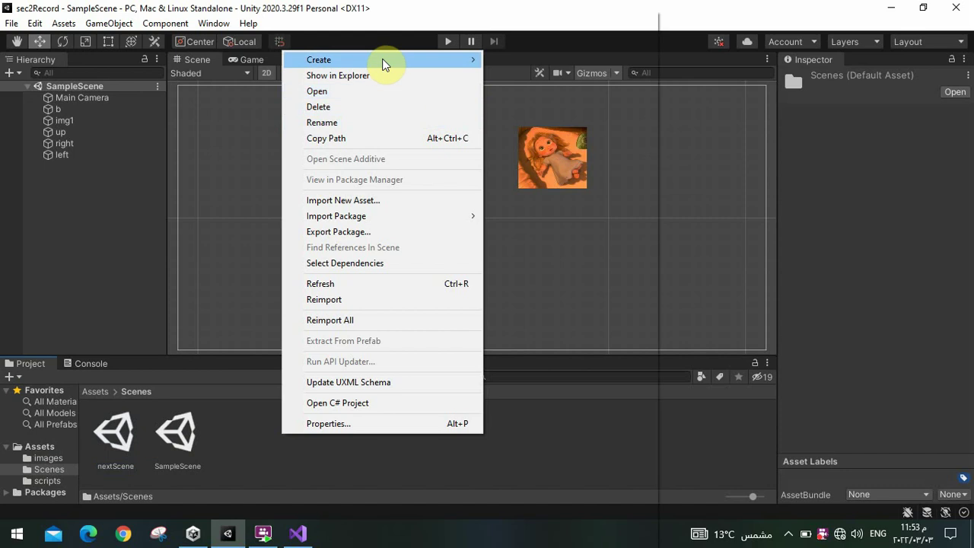
mouse_move(384, 63)
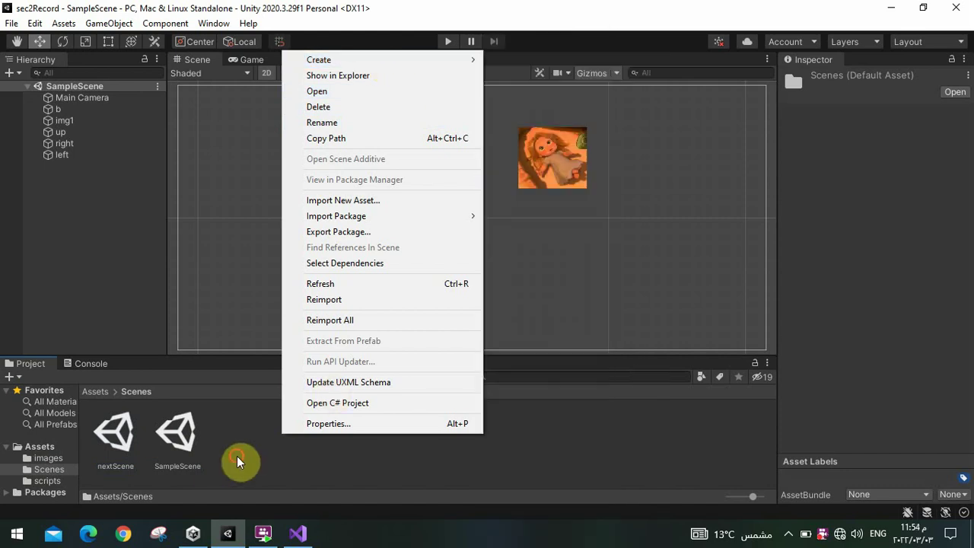
click(237, 456)
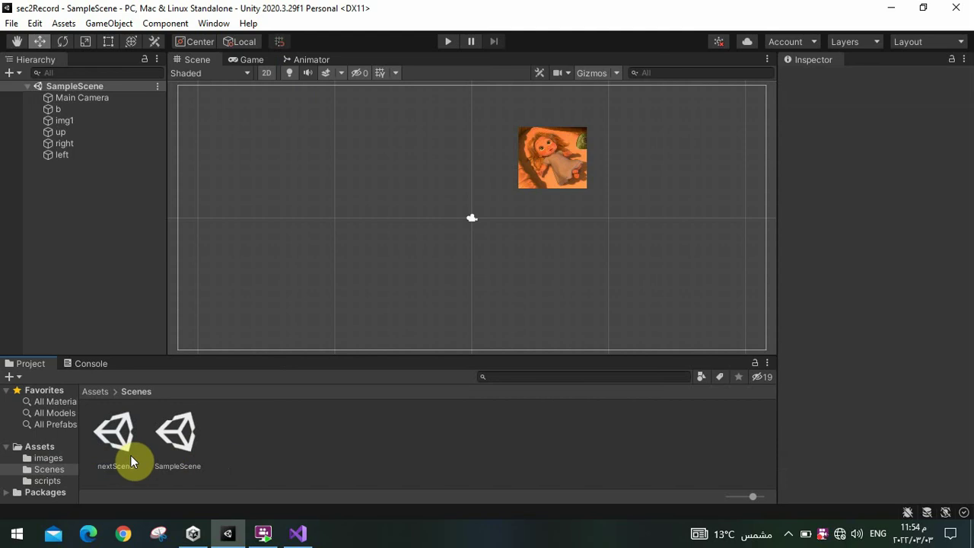
double_click(117, 435)
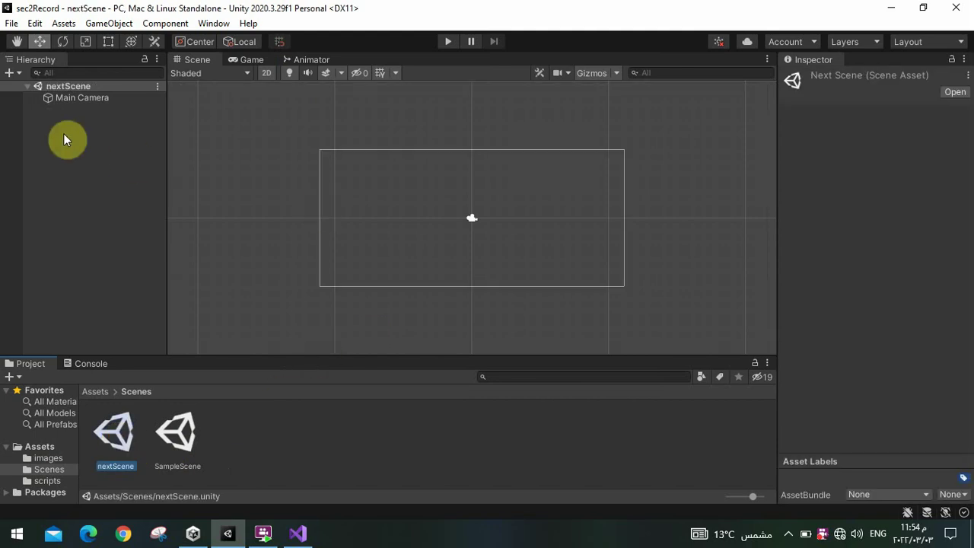
click(92, 89)
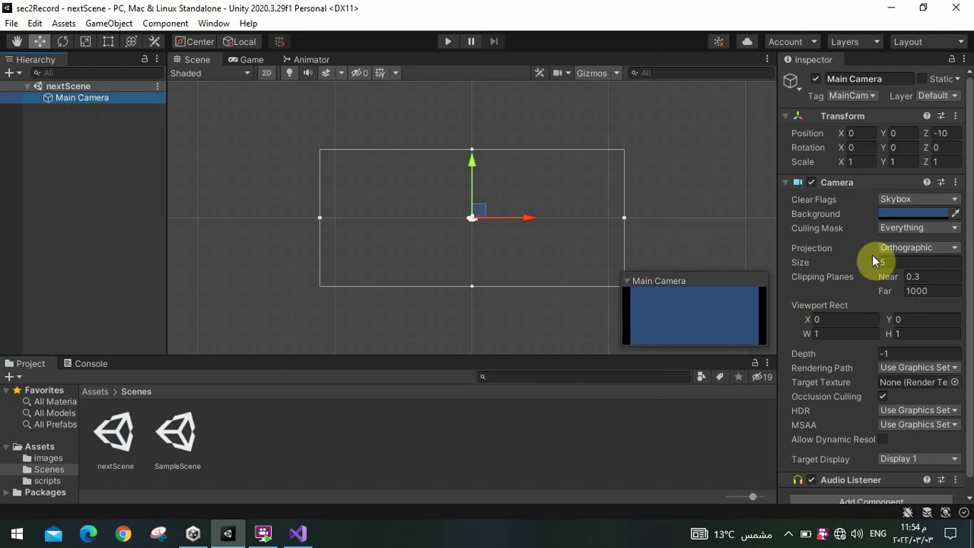
- Set the nextScene camera size to 9.75 and open the Assets > images folder
mouse_move(878, 266)
mouse_down()
mouse_move(914, 264)
mouse_move(887, 263)
mouse_up()
text(9.75)
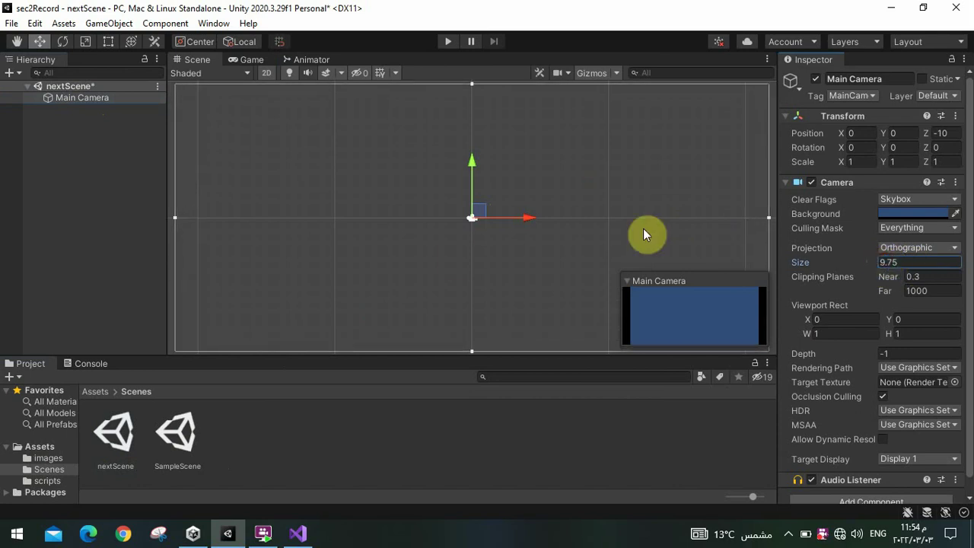
click(346, 424)
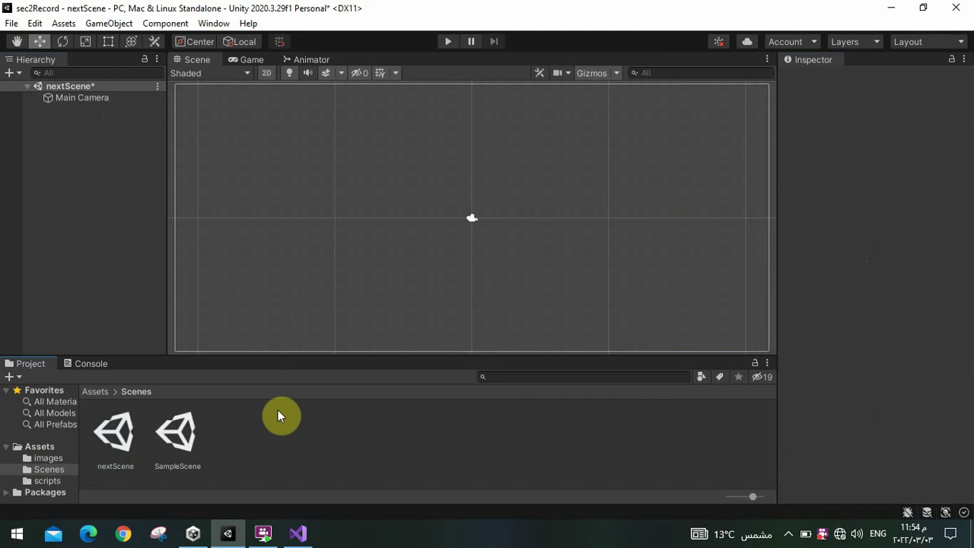
click(64, 449)
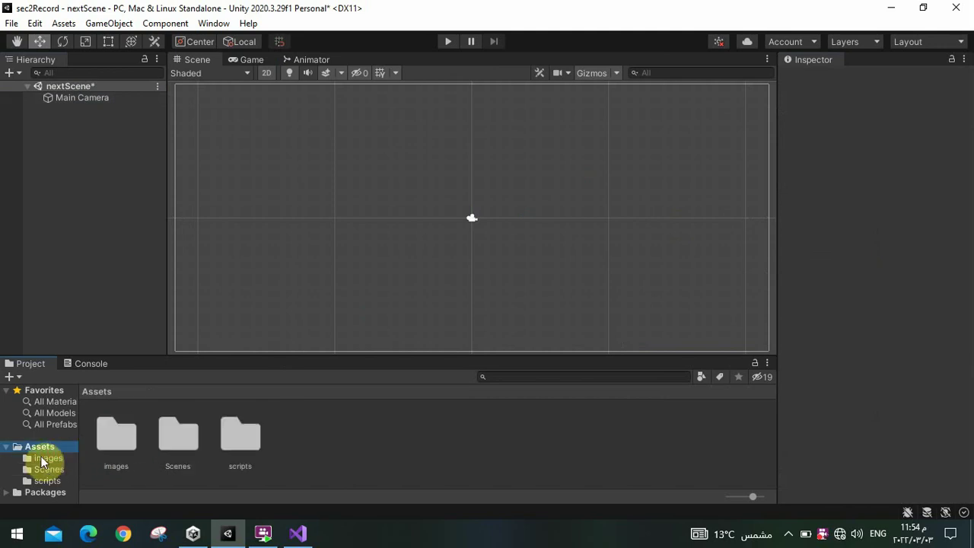
click(43, 458)
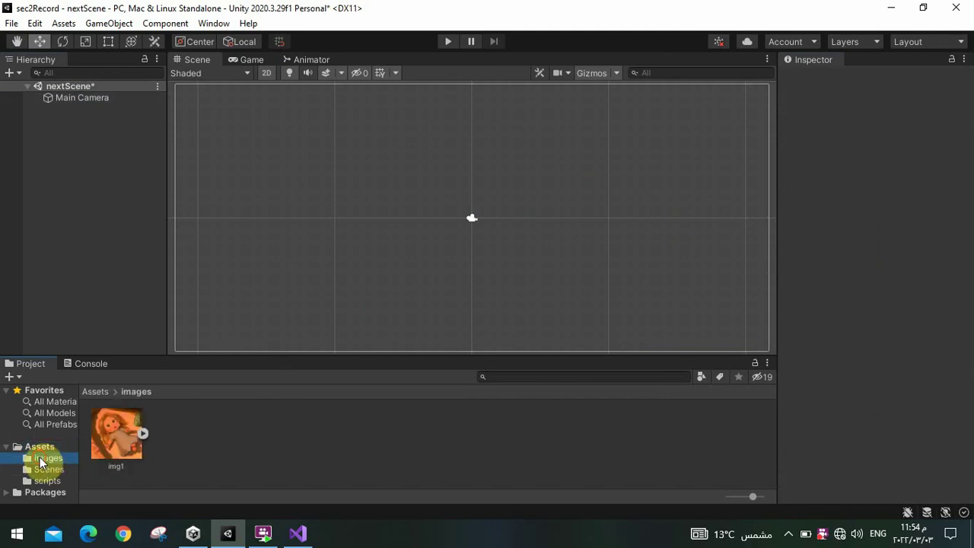
- Import BG, p1 and p2 from the HCI images folder into images
right_click(287, 435)
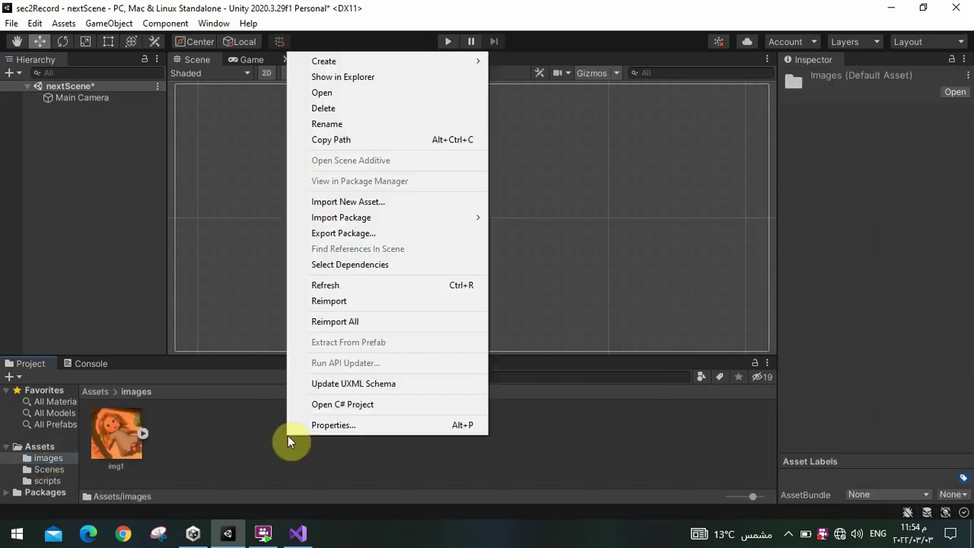
click(350, 204)
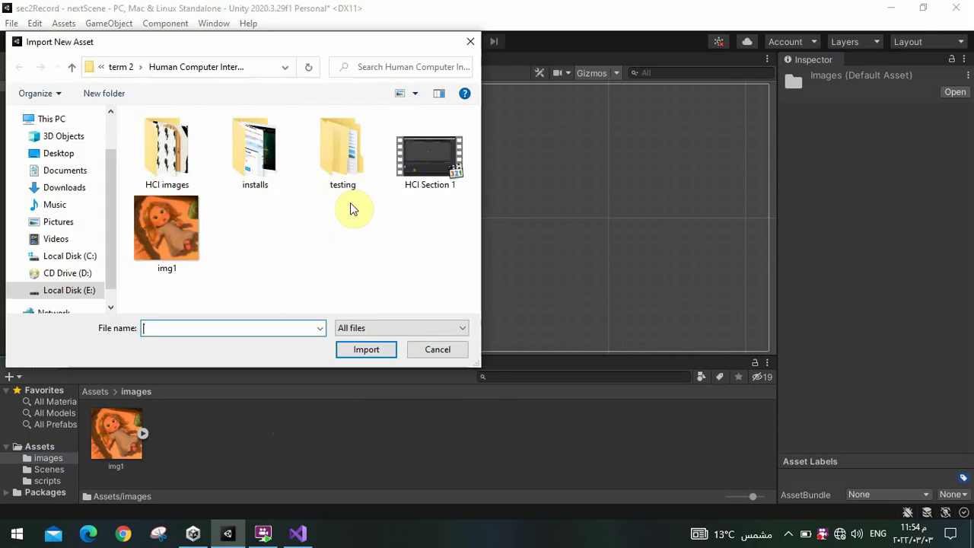
double_click(167, 150)
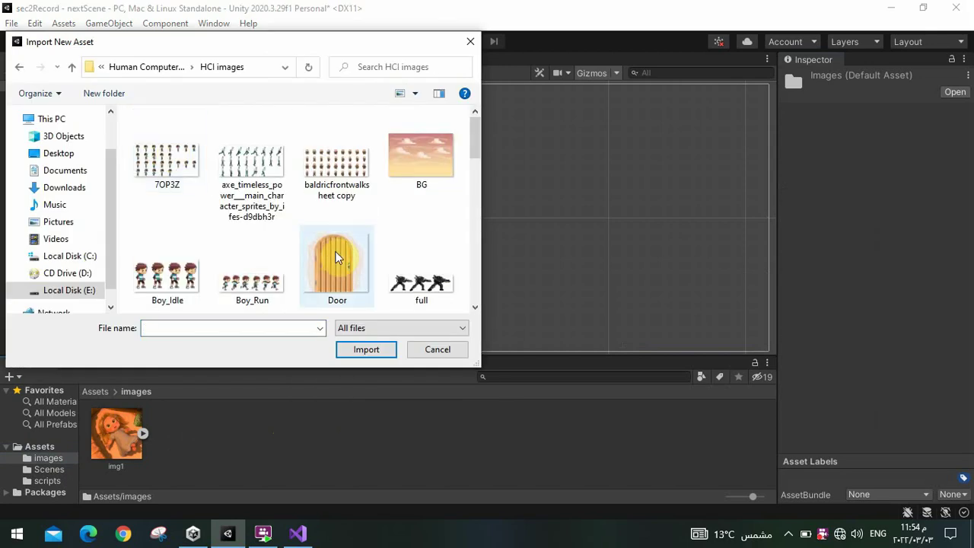
click(421, 179)
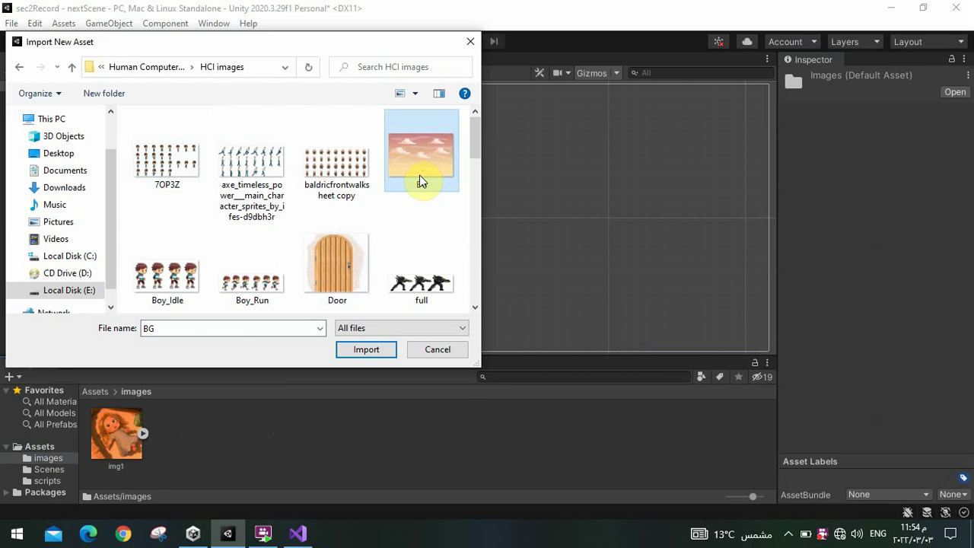
drag(473, 144, 468, 214)
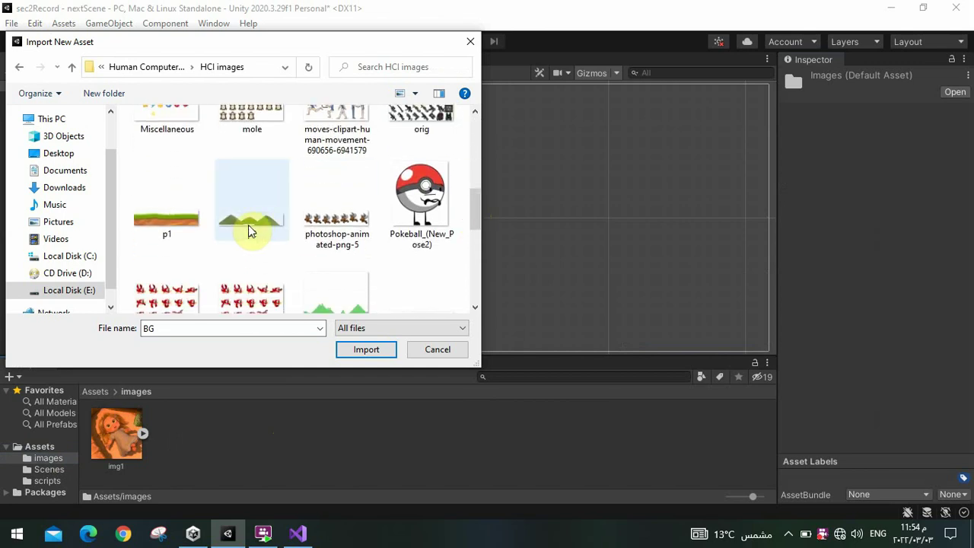
ctrl+click(246, 226)
ctrl+click(176, 222)
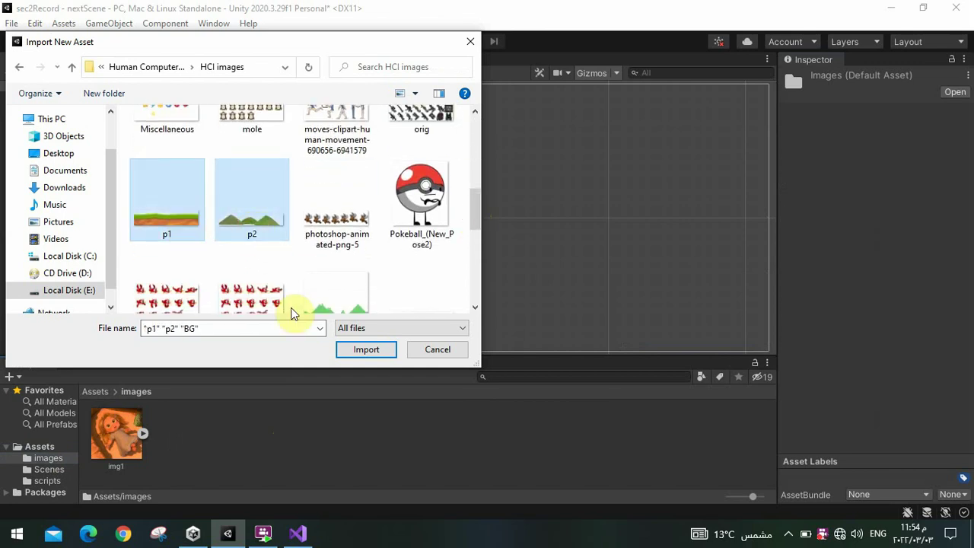
click(369, 351)
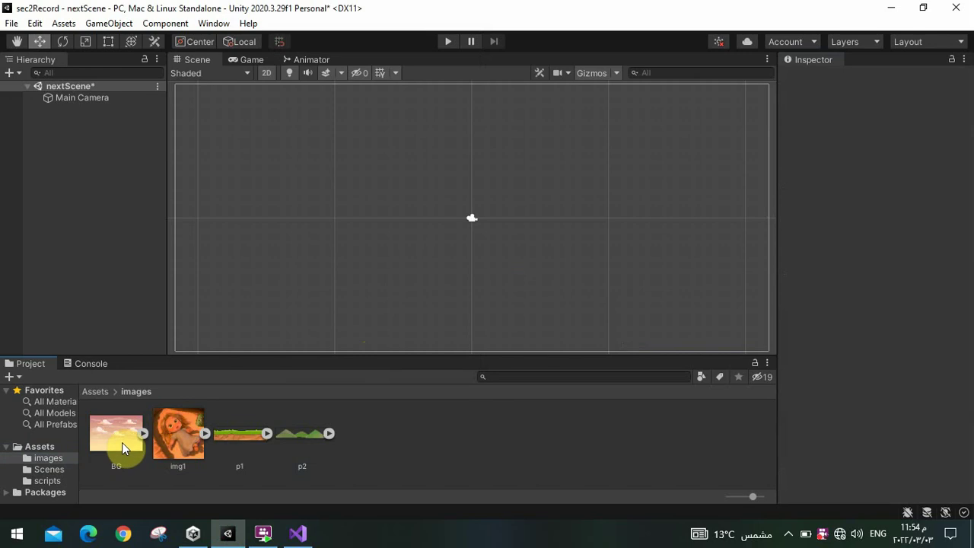
- Place the BG sky sprite, scale it to fill the view, and add the p1 grass strip
drag(122, 439, 472, 220)
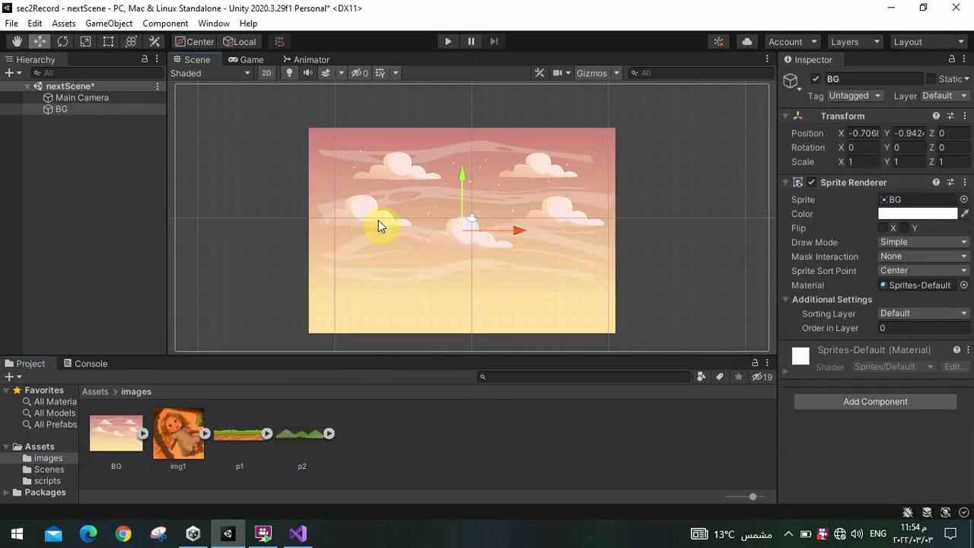
click(88, 42)
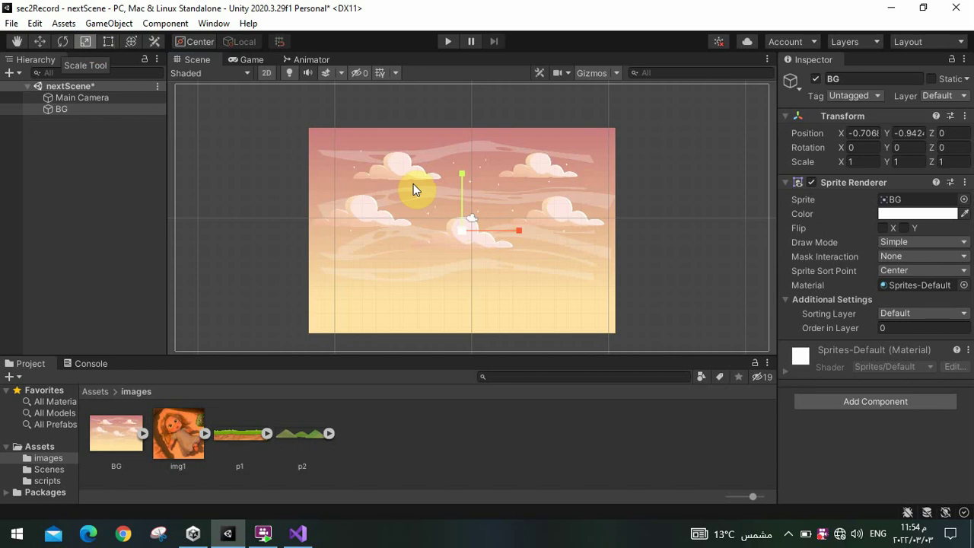
drag(502, 226, 550, 228)
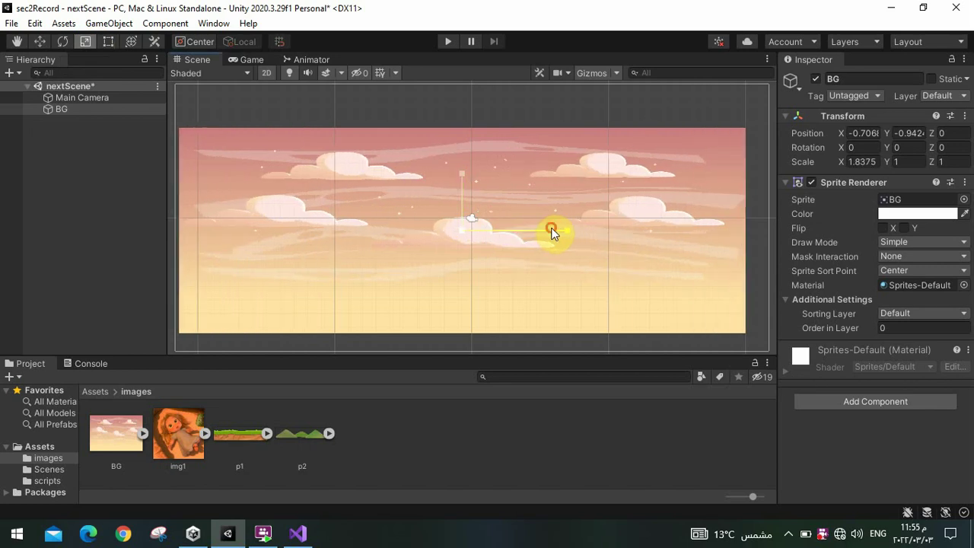
drag(464, 213, 463, 185)
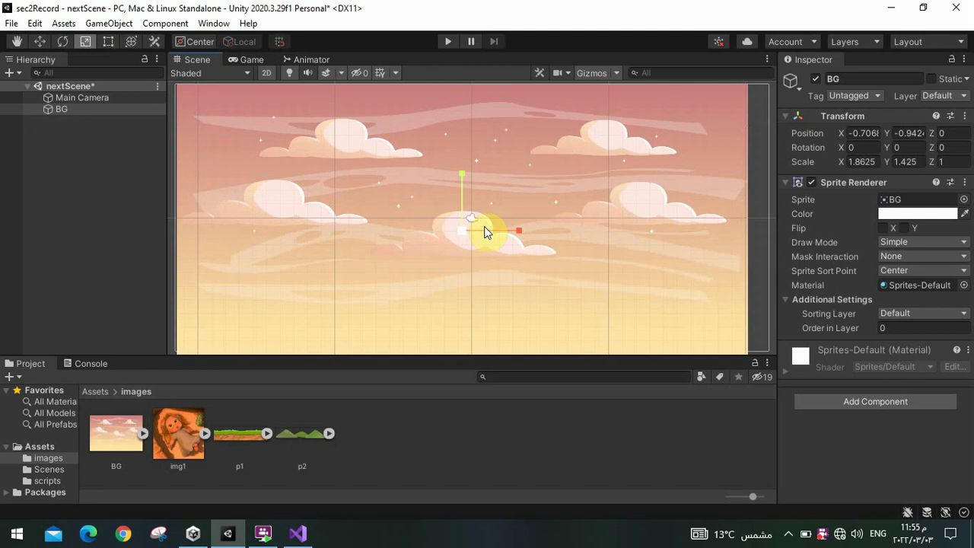
drag(493, 233, 497, 230)
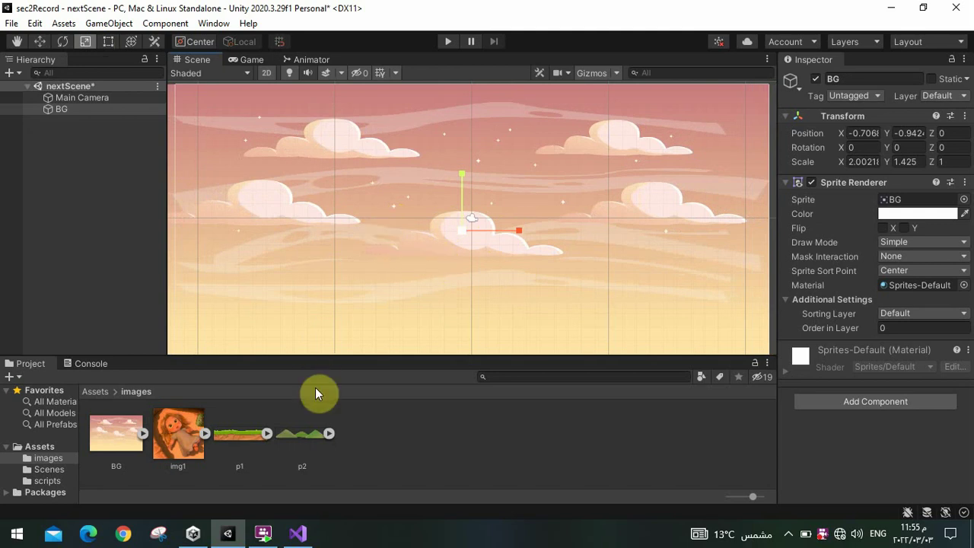
mouse_move(241, 431)
mouse_down()
mouse_move(372, 265)
mouse_move(353, 289)
mouse_move(372, 291)
mouse_up()
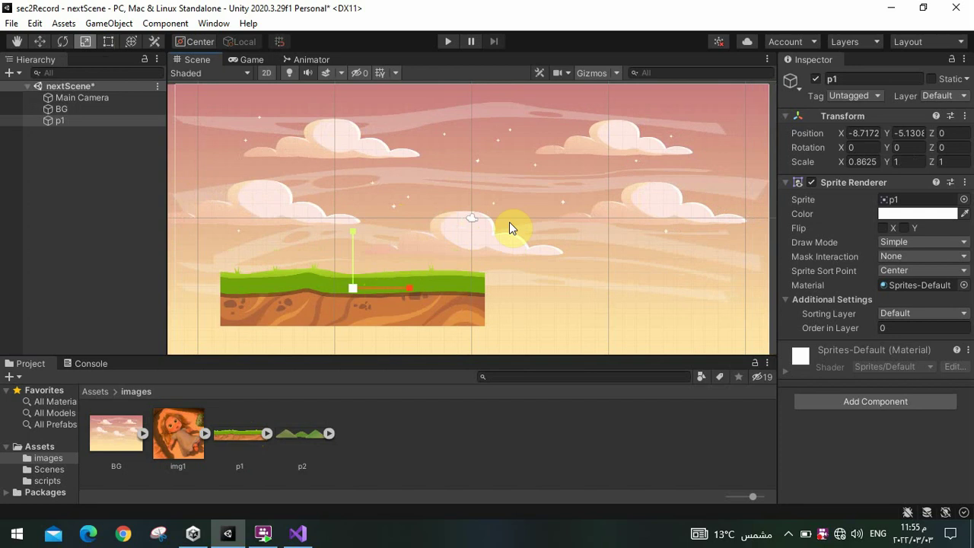
- Select the p1 grass strip in the Scene view and delete it
click(535, 207)
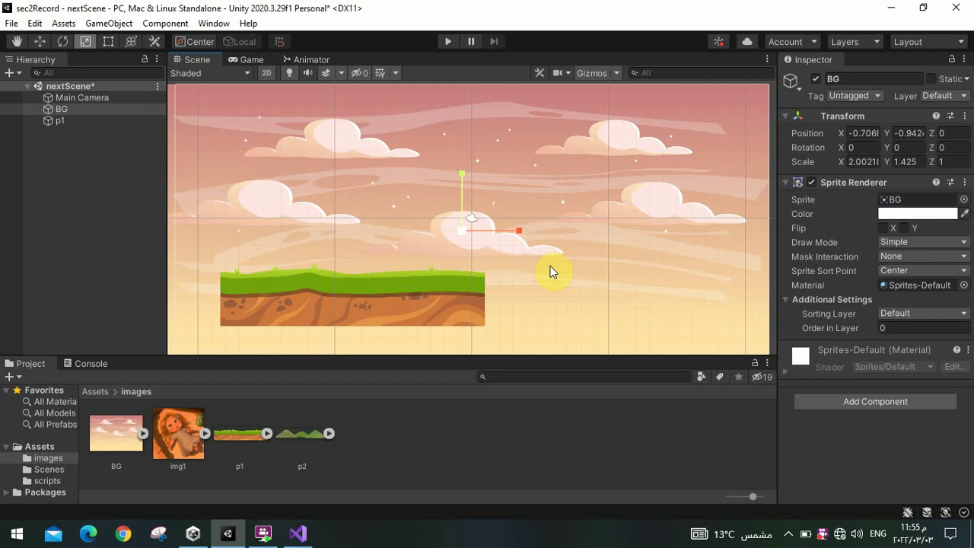
click(368, 293)
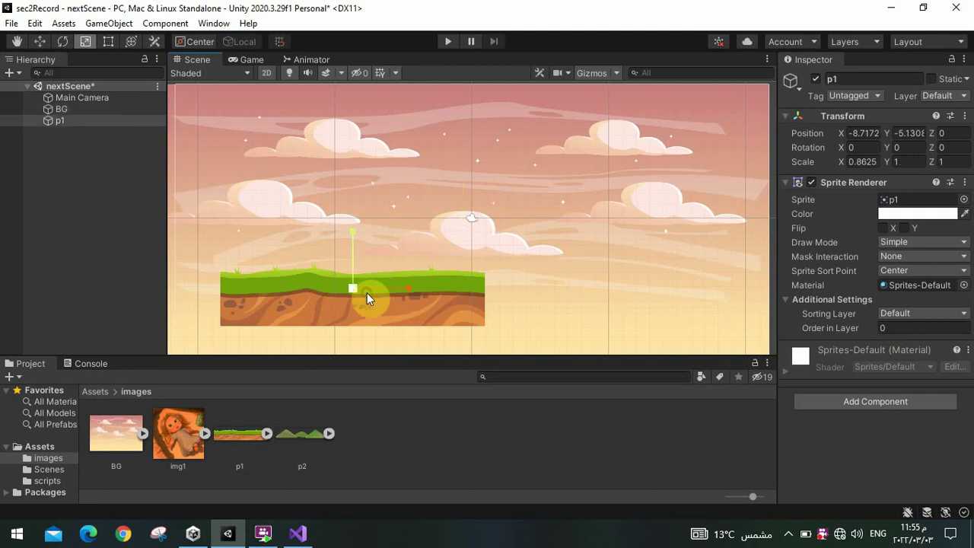
key(Delete)
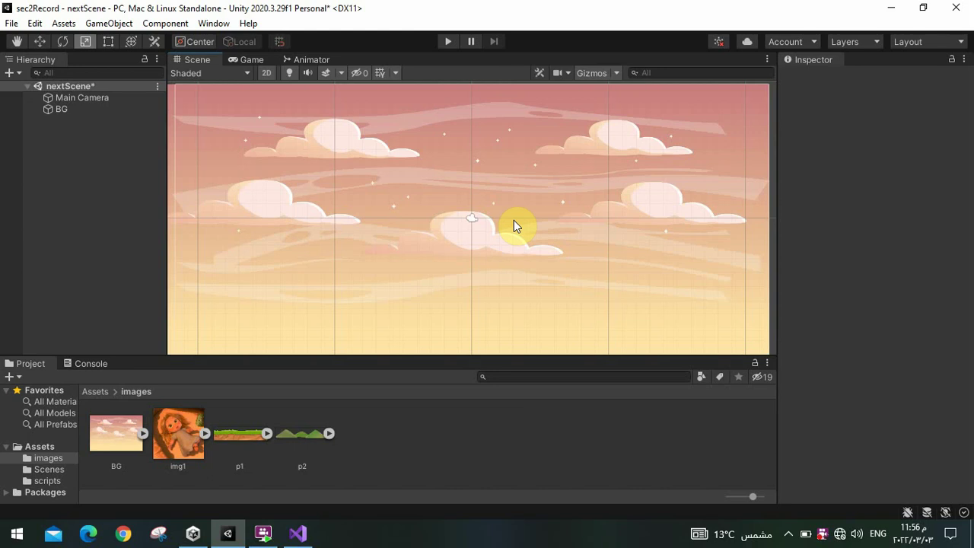
- Name User Layer 8 'p1' in Tags & Layers, then reselect the BG sky
click(854, 42)
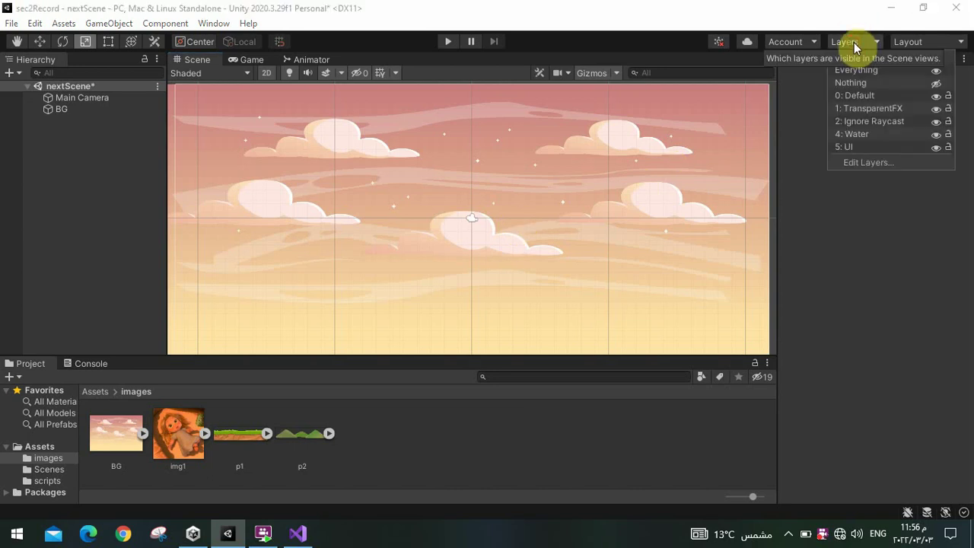
click(857, 162)
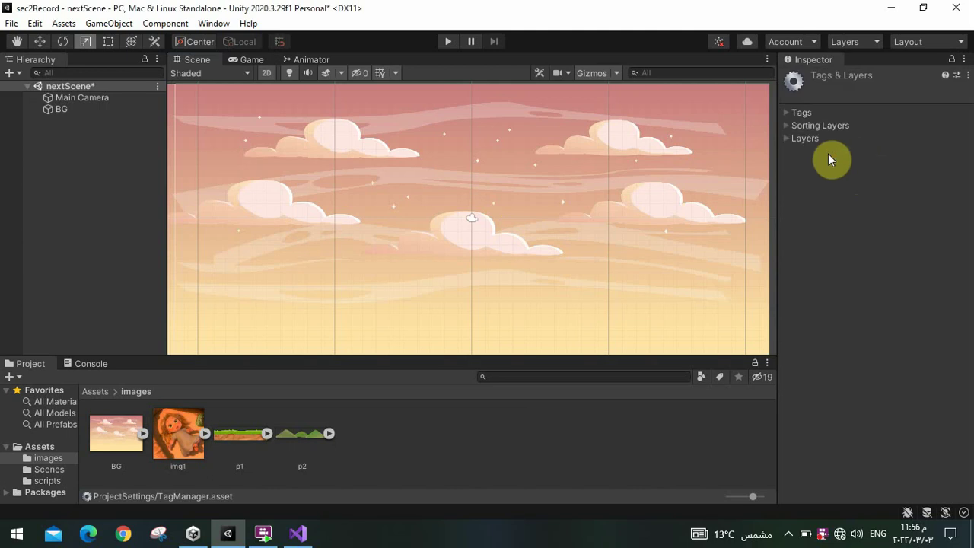
click(810, 144)
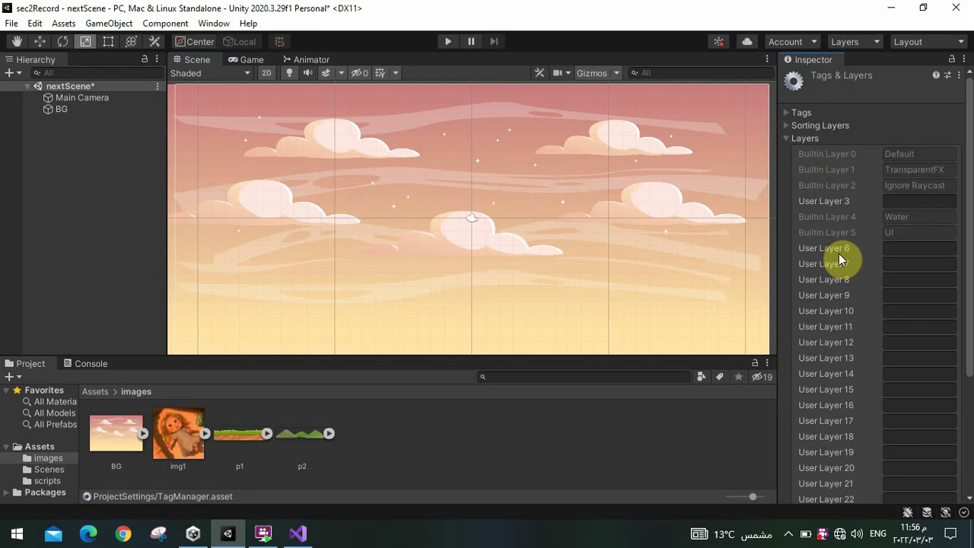
click(900, 279)
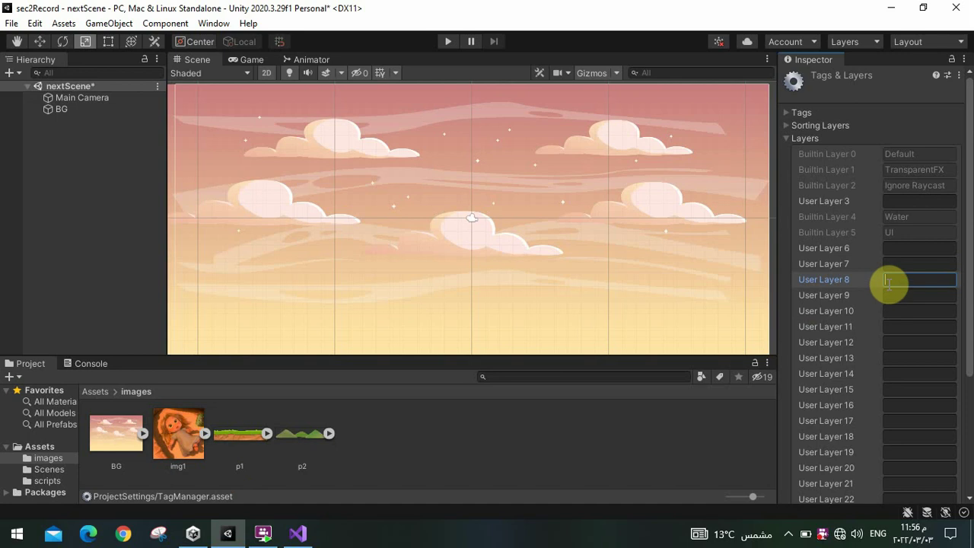
text(p1)
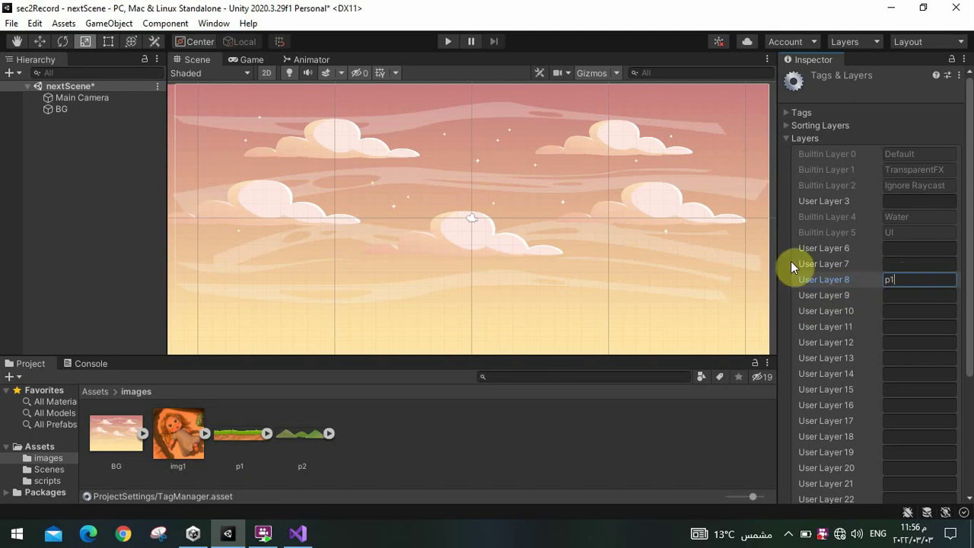
click(641, 241)
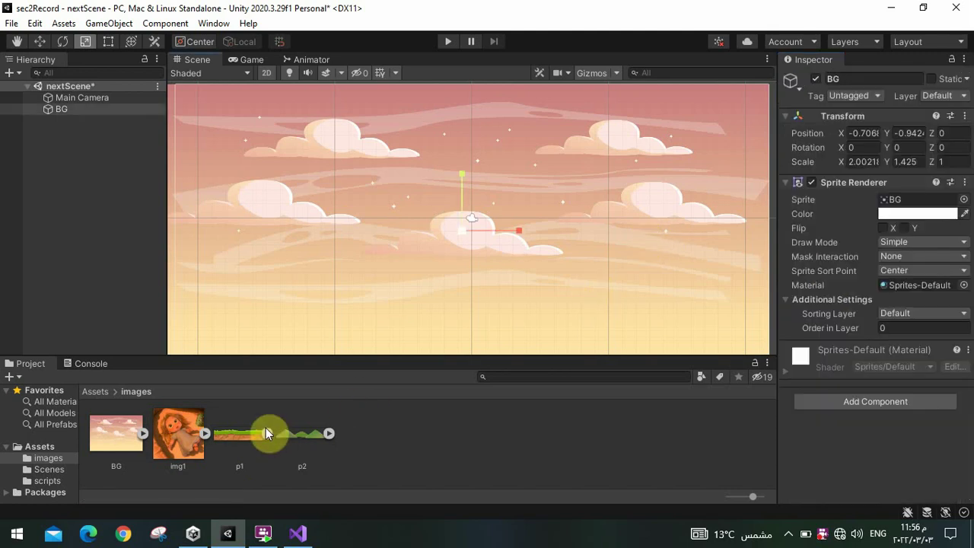
- Drag the p1 grass sprite into nextScene and set its Order in Layer to 8
drag(250, 439, 382, 279)
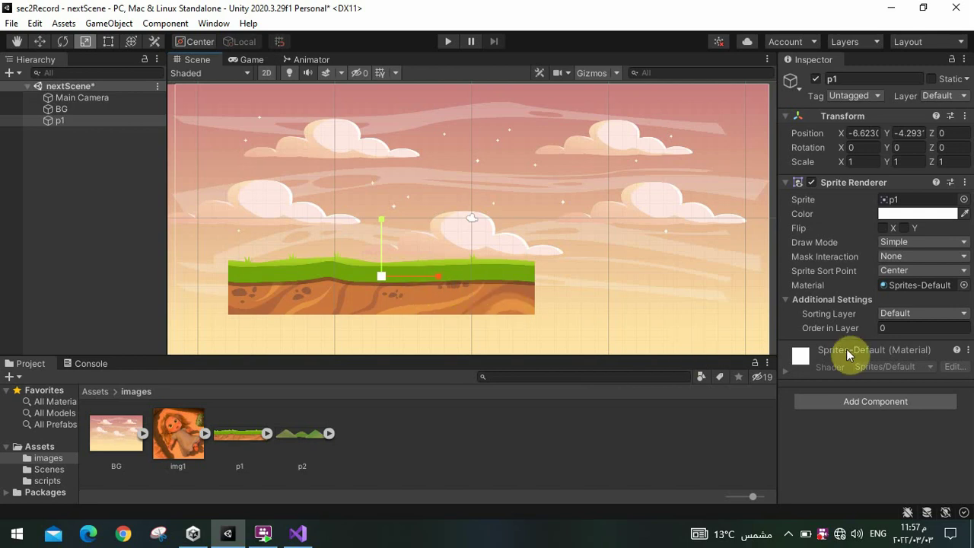
click(884, 328)
key(Return)
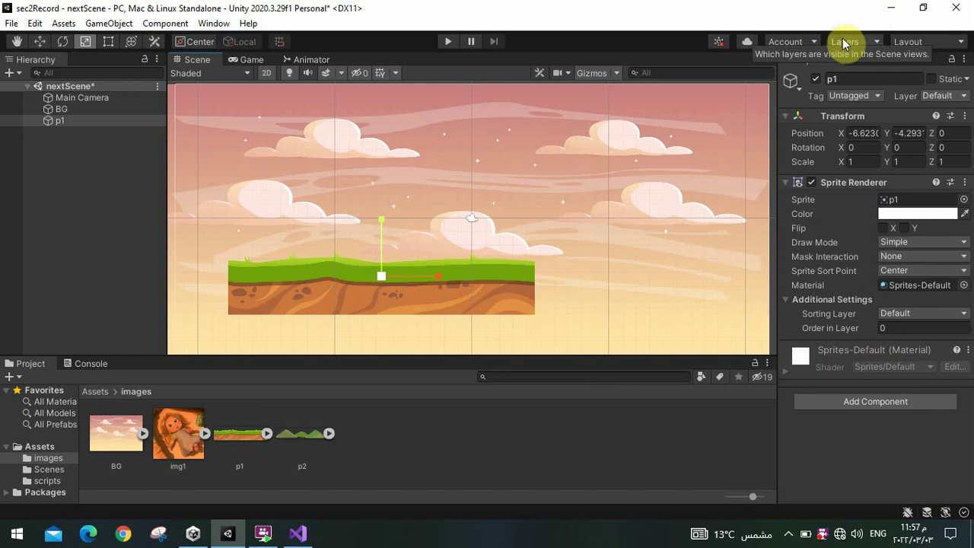
click(883, 327)
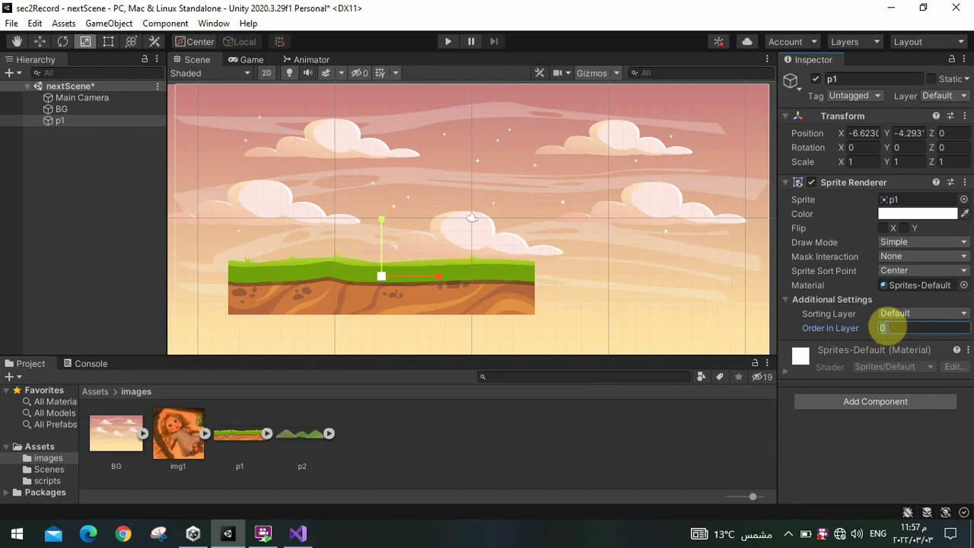
text(8)
click(671, 276)
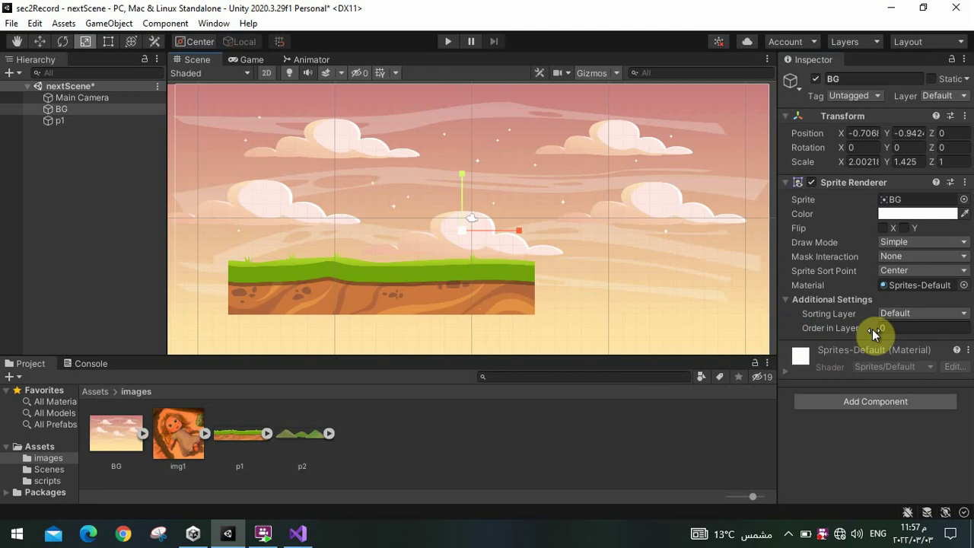
click(327, 275)
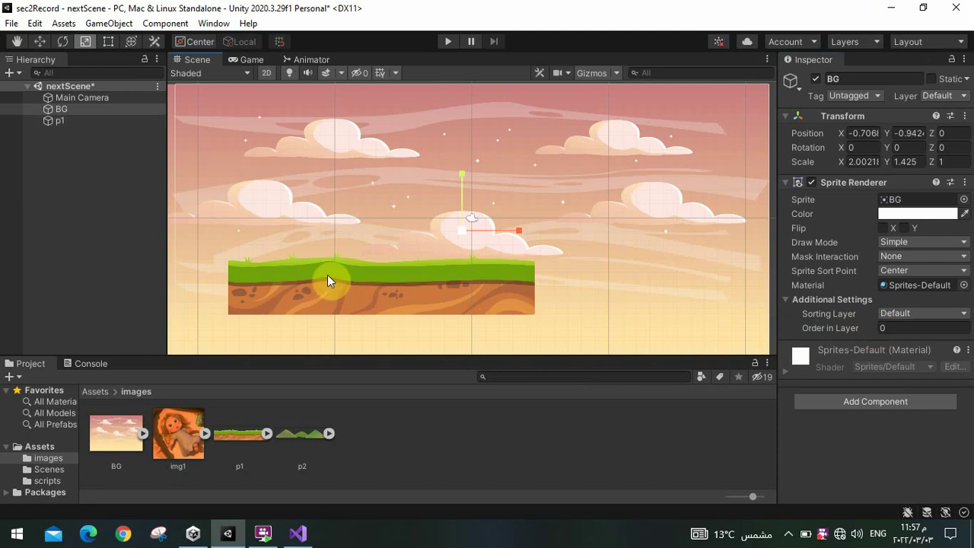
click(60, 121)
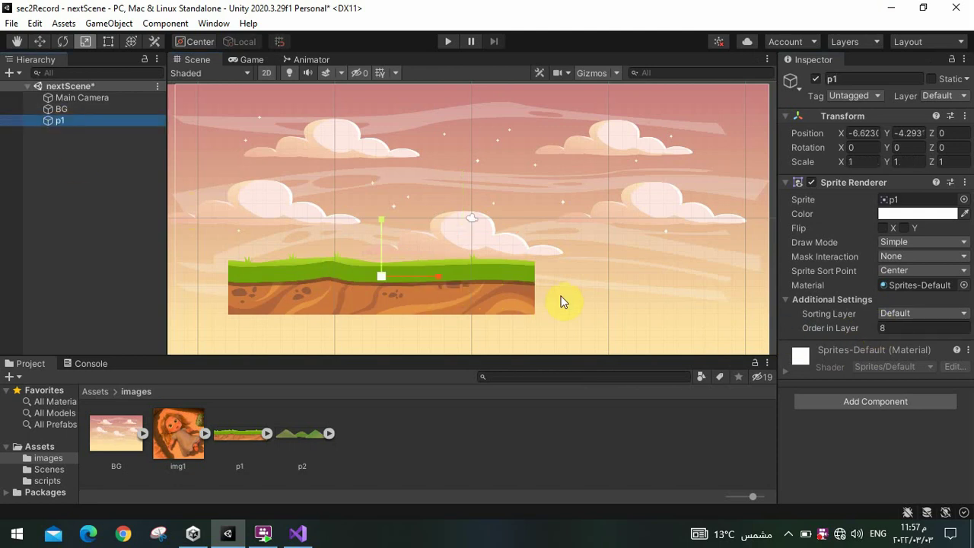
- Stretch the p1 grass strip across the full width and move it to the bottom of the sky
click(98, 108)
click(59, 121)
mouse_move(408, 279)
mouse_down()
mouse_move(448, 277)
mouse_move(424, 279)
mouse_up()
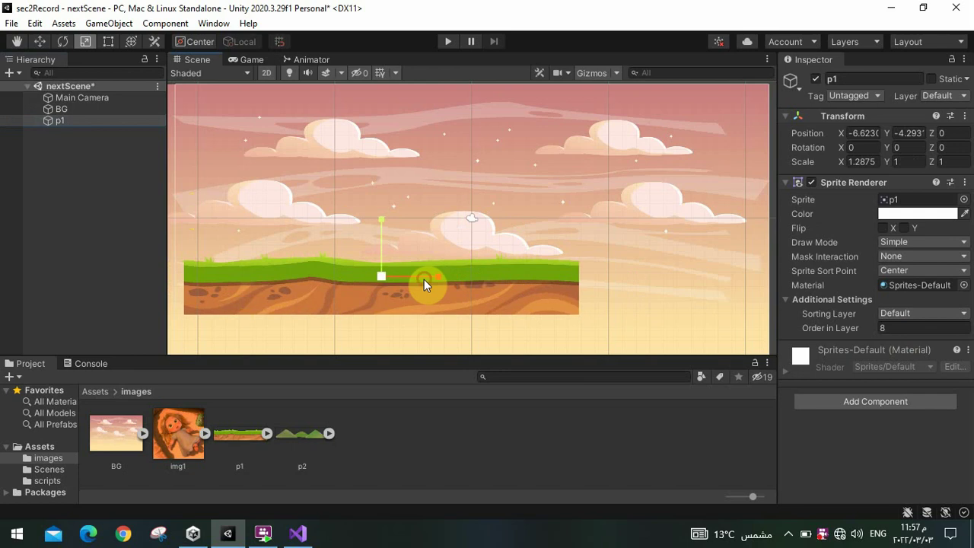
click(39, 41)
drag(387, 268, 487, 306)
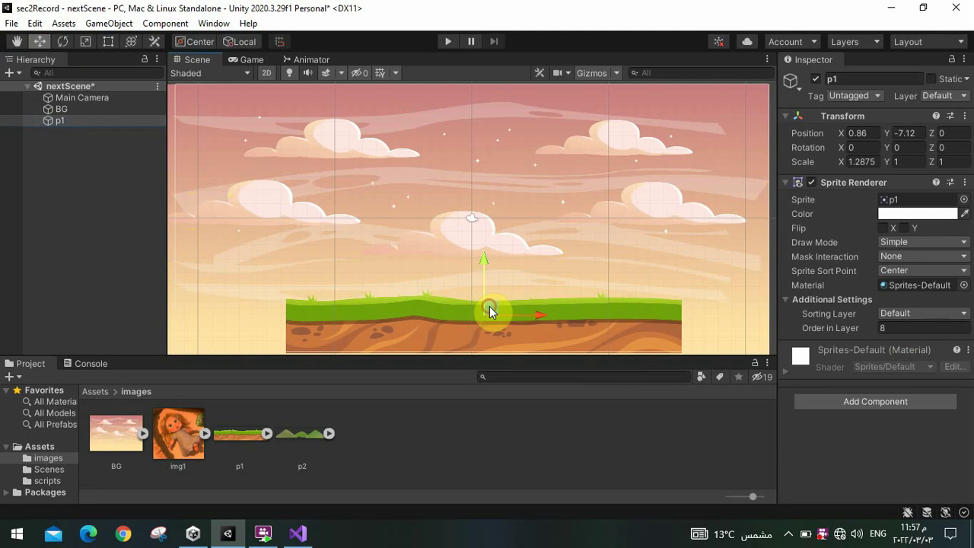
click(85, 42)
drag(531, 312, 560, 311)
click(39, 40)
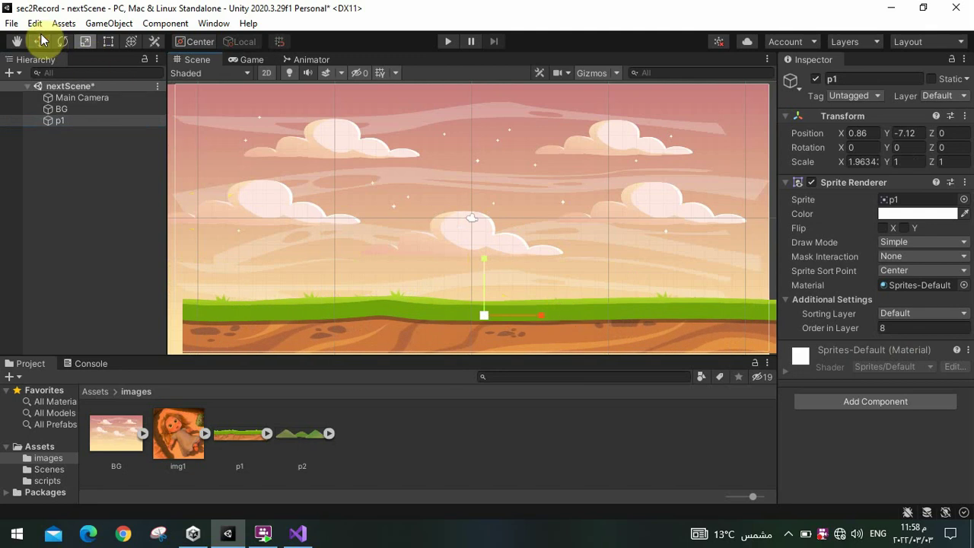
drag(494, 306, 484, 313)
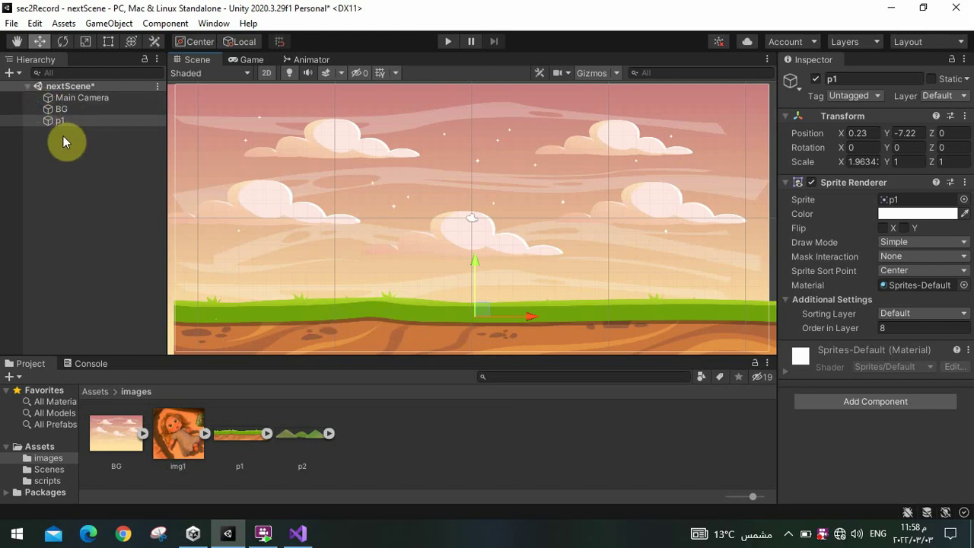
- Save nextScene with Ctrl+S, then reselect the p1 grass strip
key(ctrl+s)
click(341, 176)
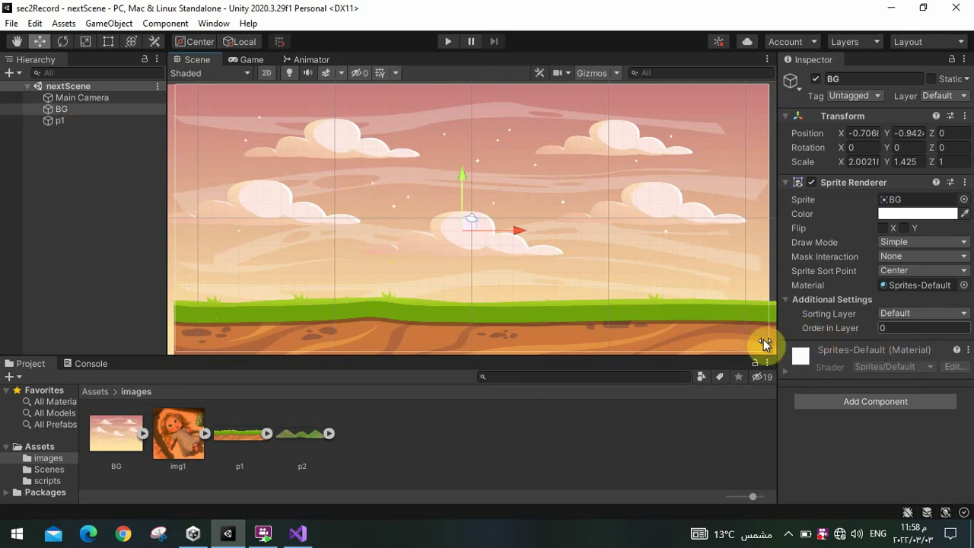
click(606, 318)
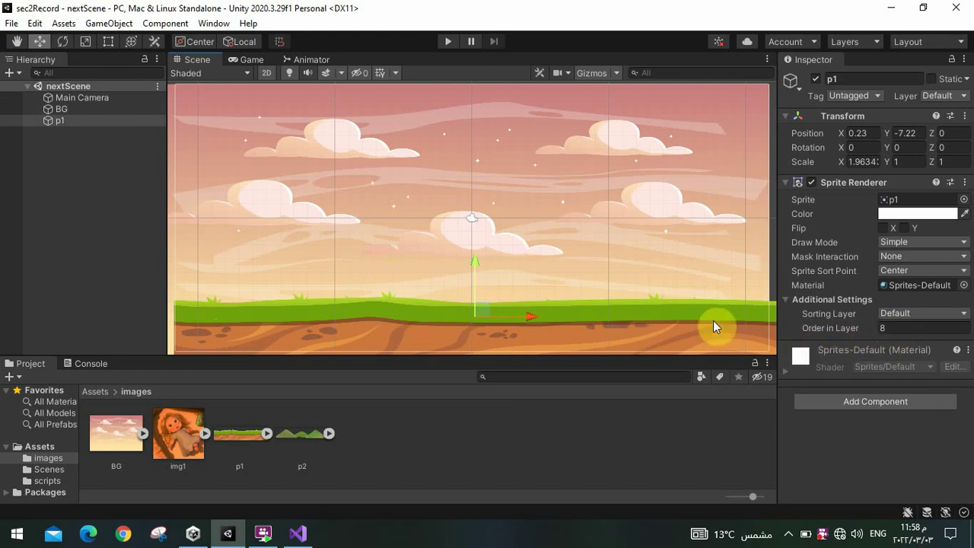
- Drag the p2 hills sprite from the Project panel into nextScene
click(290, 439)
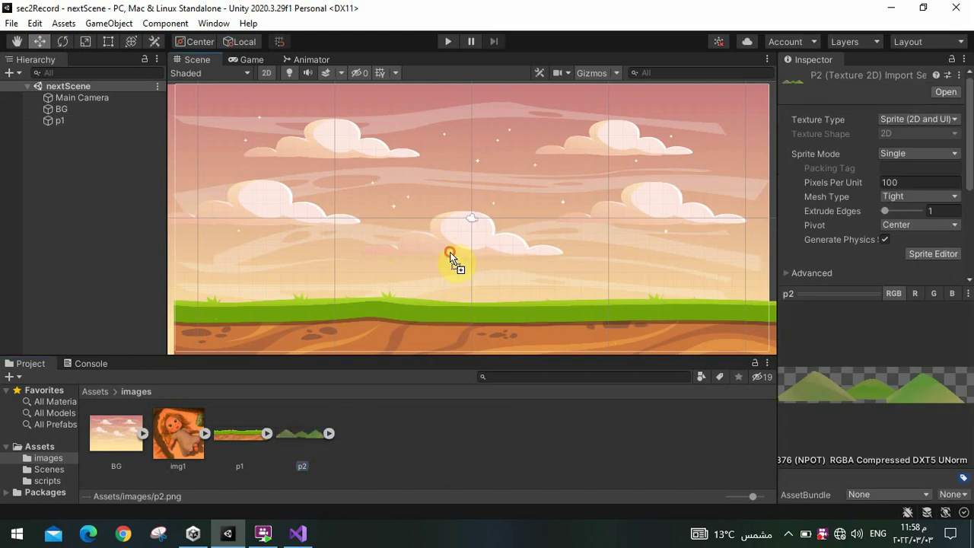
drag(296, 432, 450, 252)
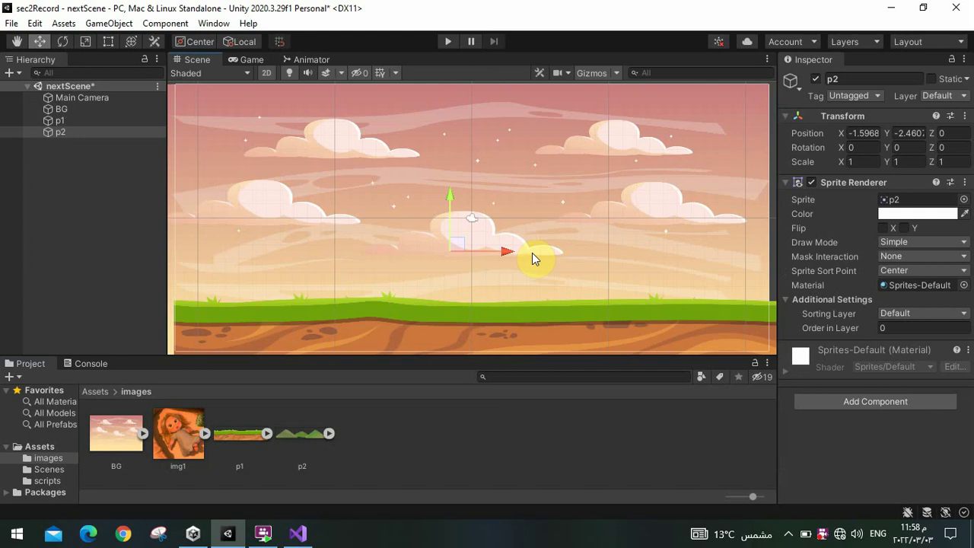
- In Edit Layers, name User Layer 9 'p2' below the p1 layer
click(843, 43)
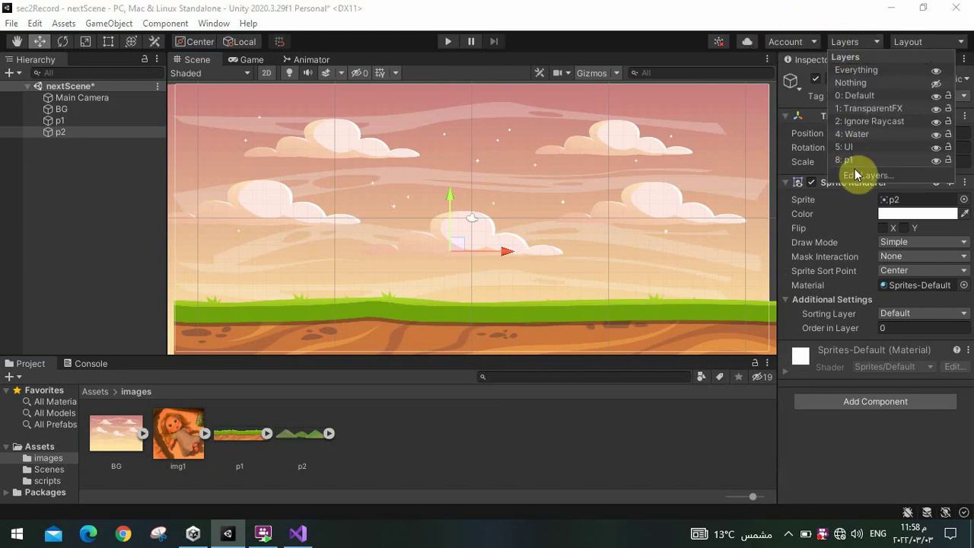
click(856, 174)
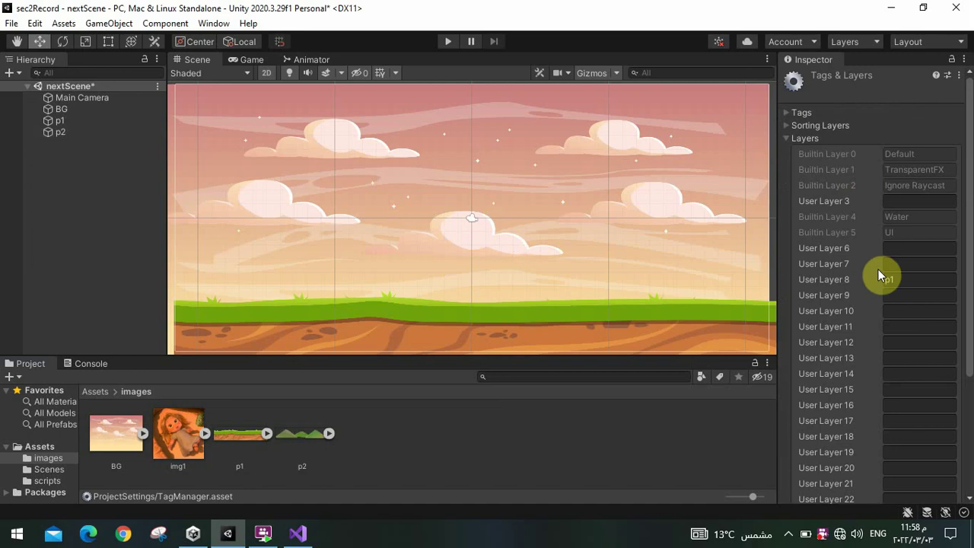
click(889, 296)
click(889, 296)
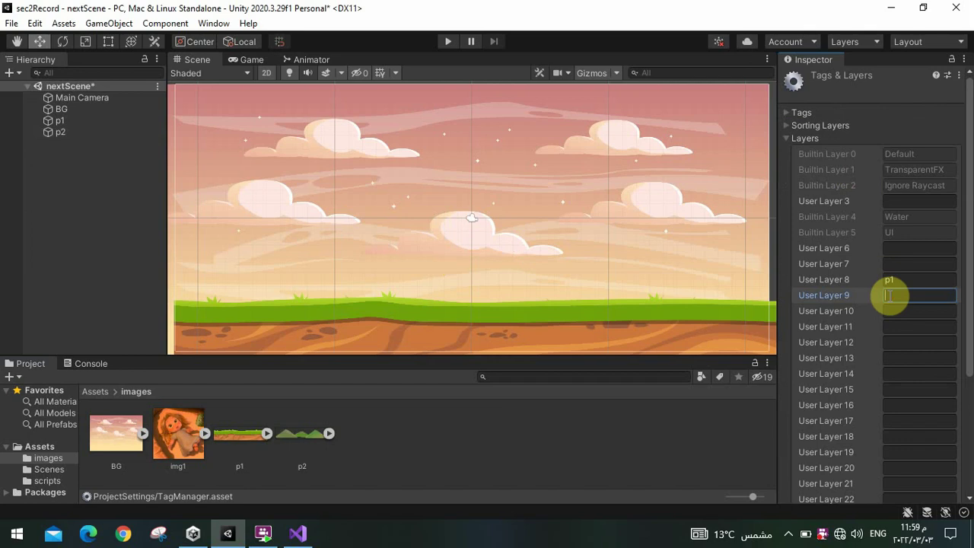
text(p2)
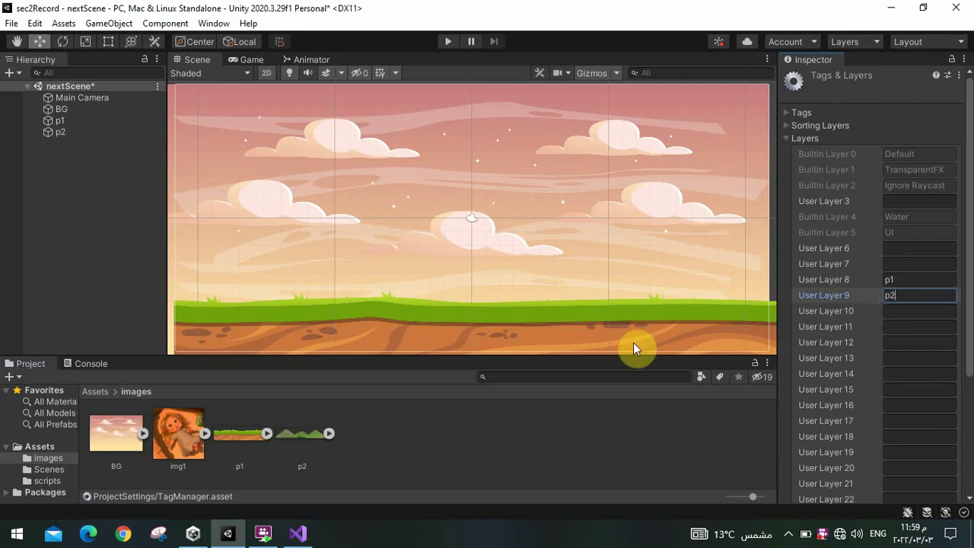
click(509, 310)
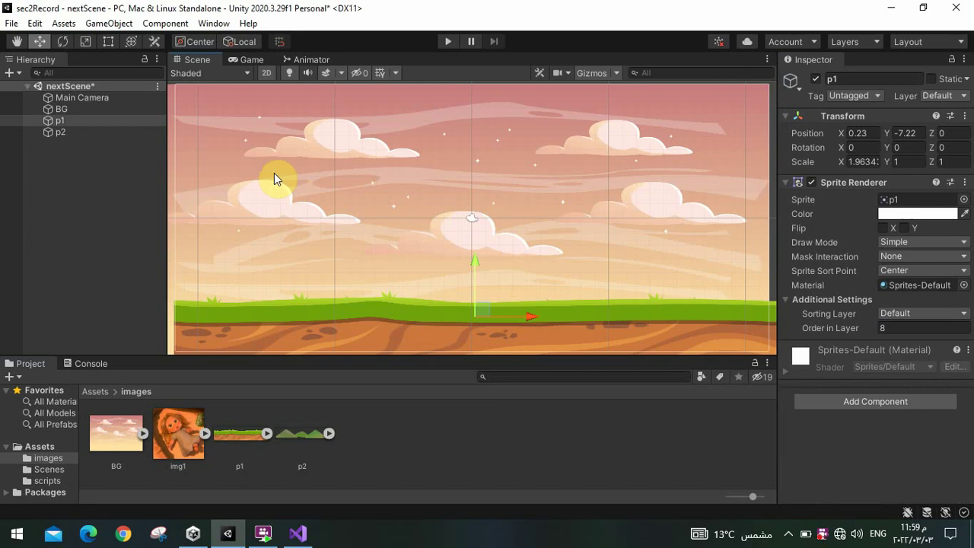
- Set the p2 hills sprite's Order in Layer to 9
click(62, 133)
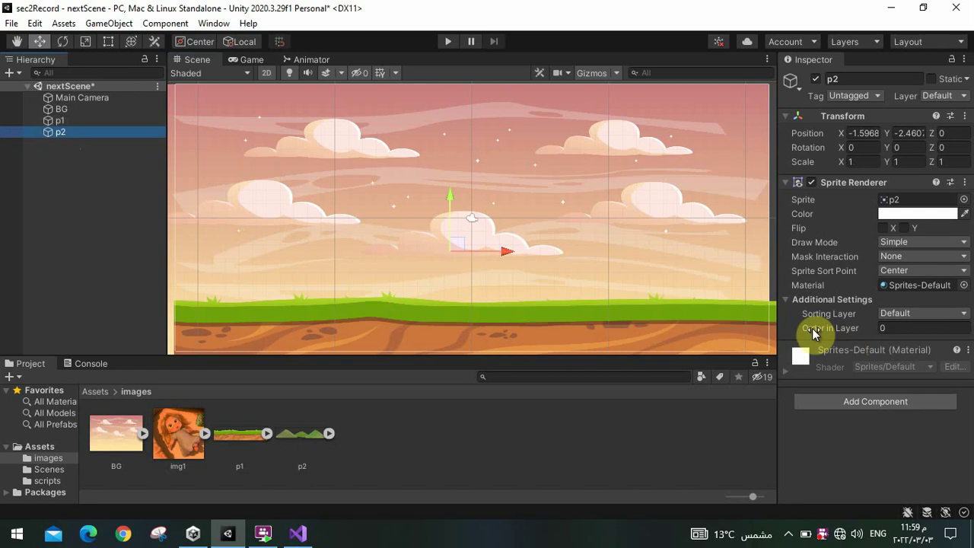
click(883, 328)
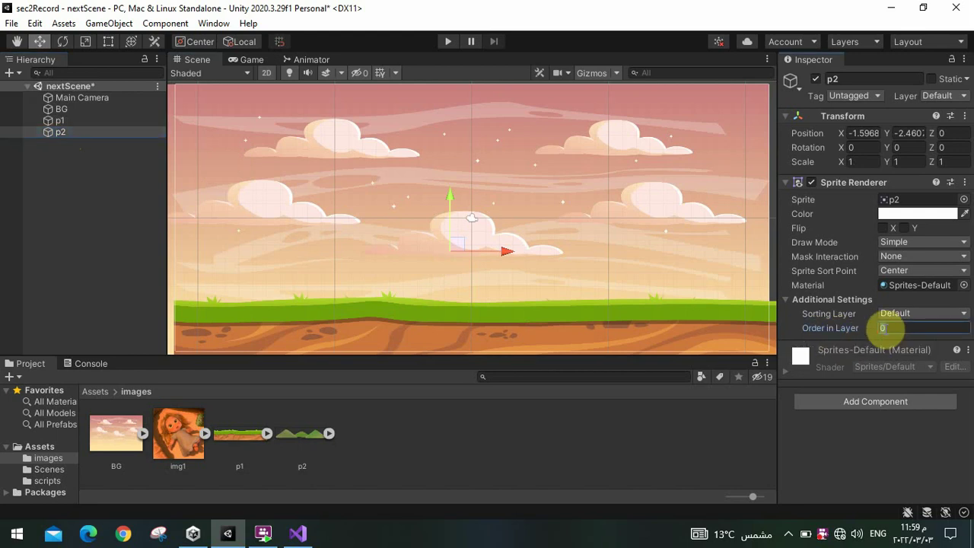
text(9)
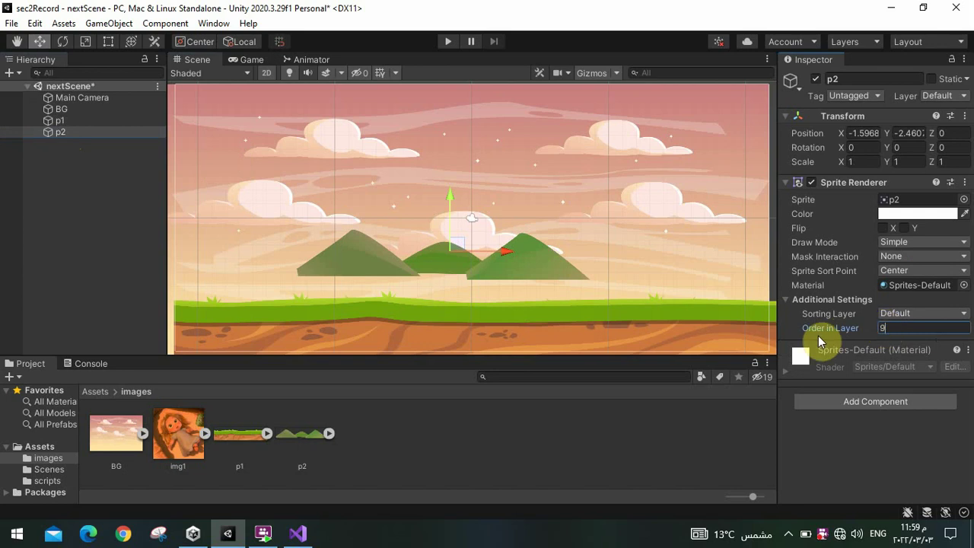
- Scale p2 to 1.275 × 0.775, lower it onto the grass at Y -5.23, and save
drag(464, 243, 485, 275)
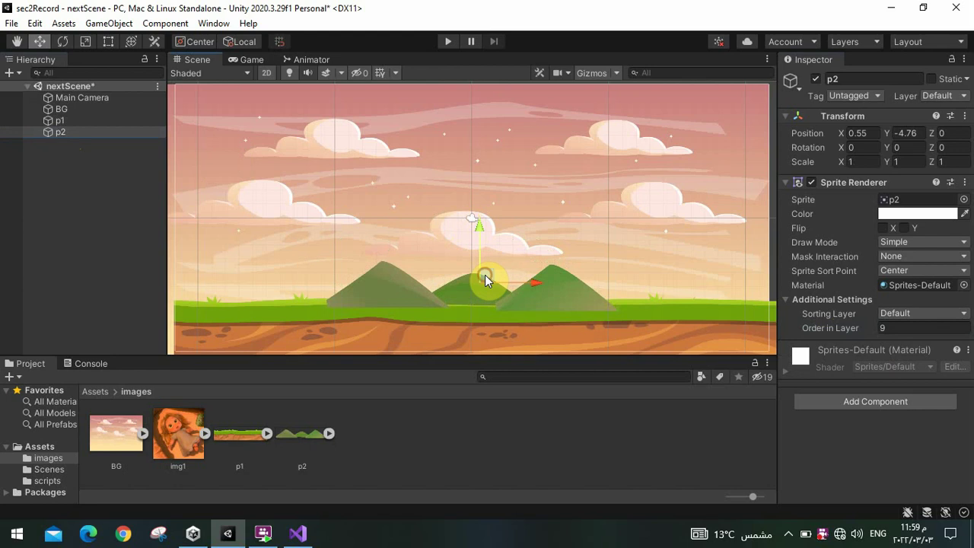
click(85, 42)
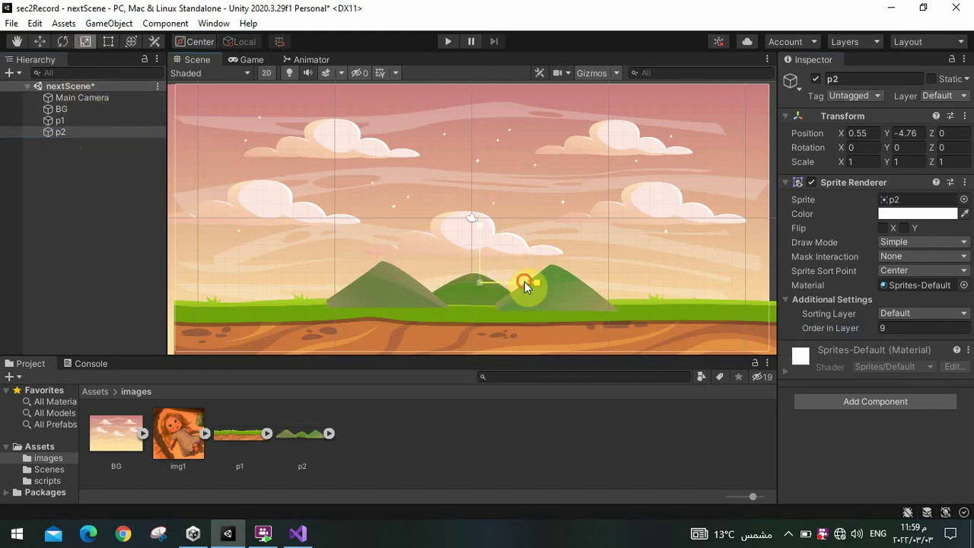
drag(525, 282, 540, 280)
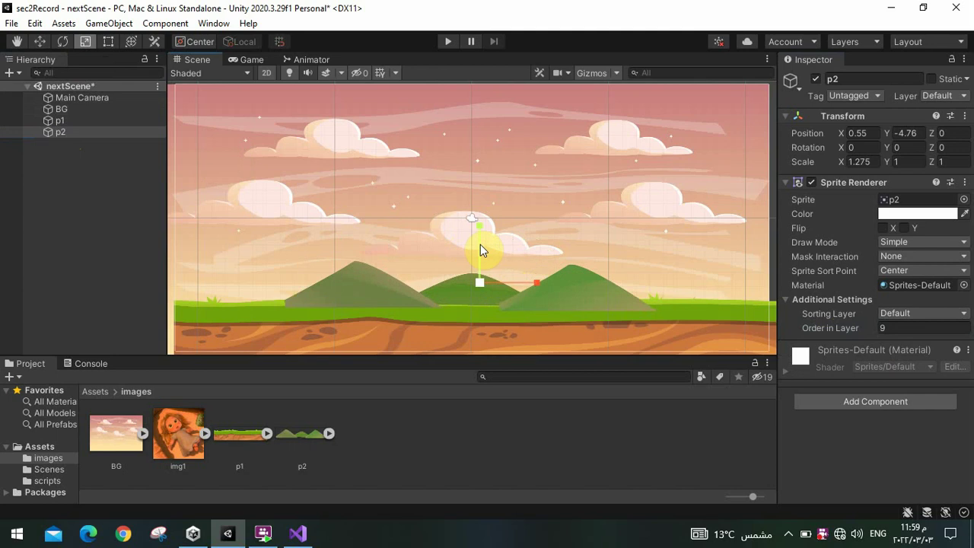
drag(479, 227, 480, 241)
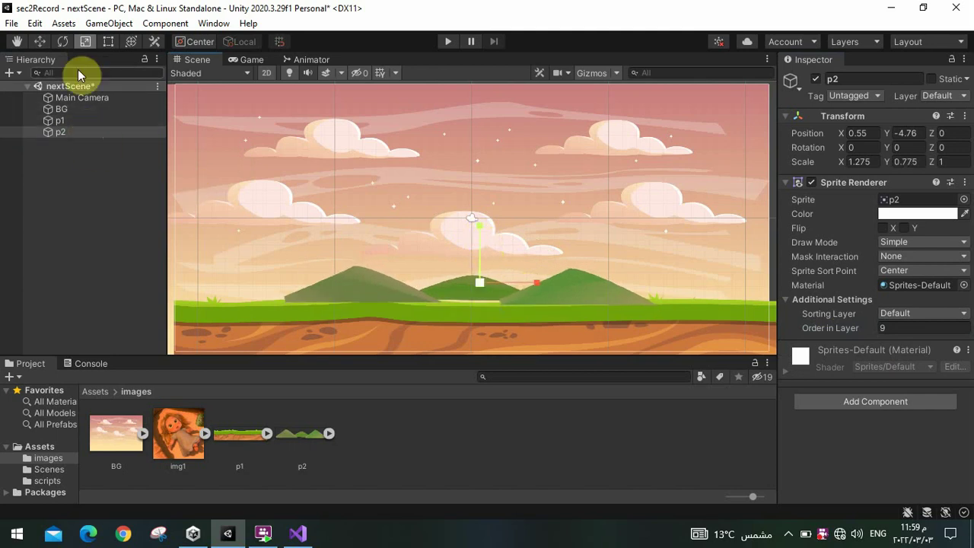
click(39, 41)
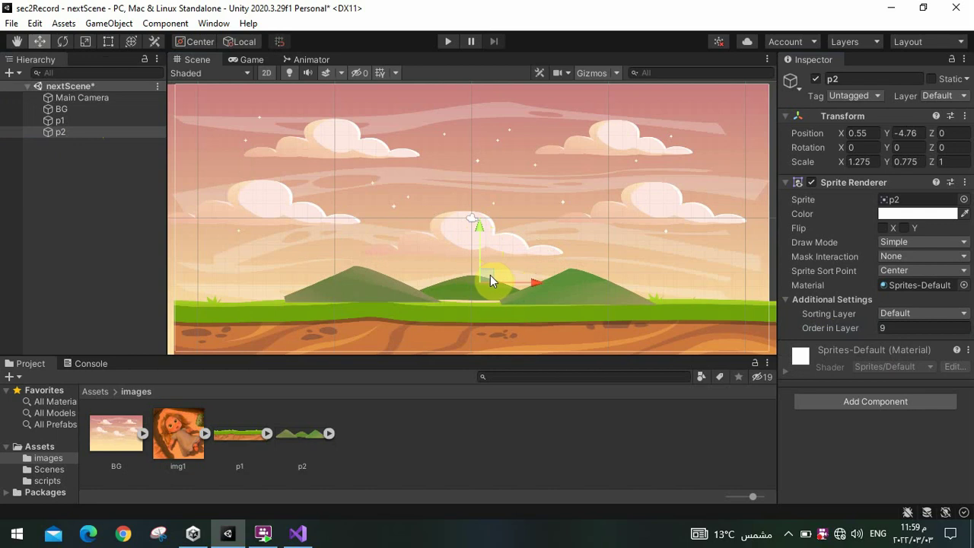
drag(489, 275, 490, 279)
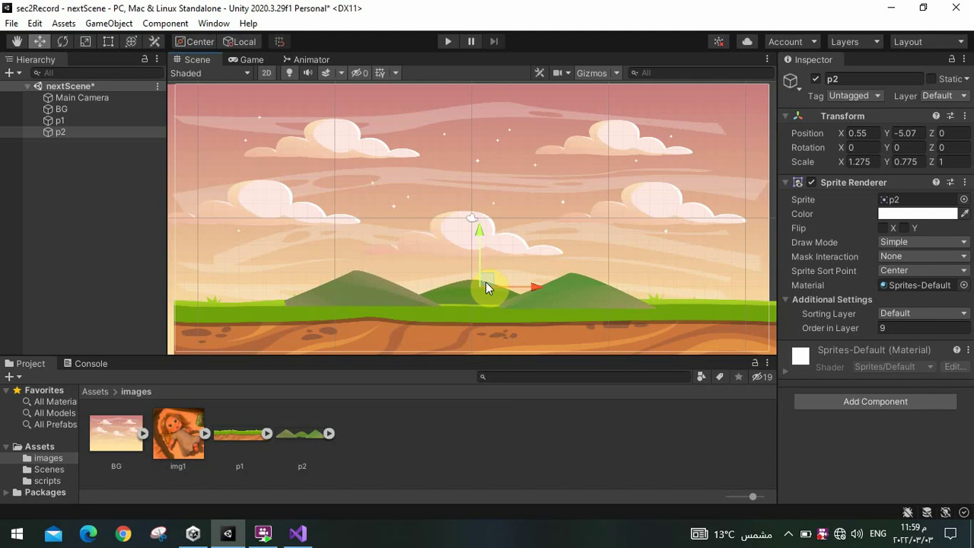
drag(485, 281, 485, 284)
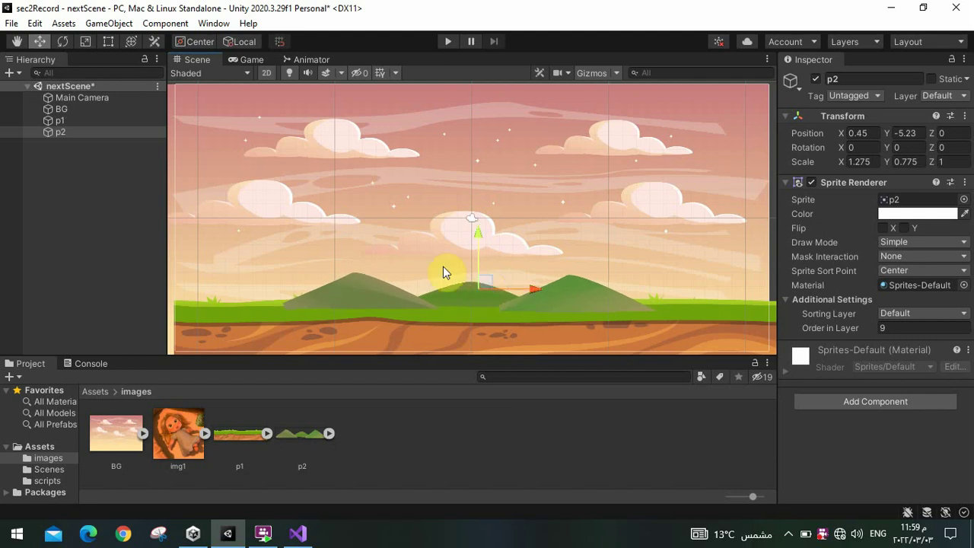
key(ctrl+s)
click(74, 129)
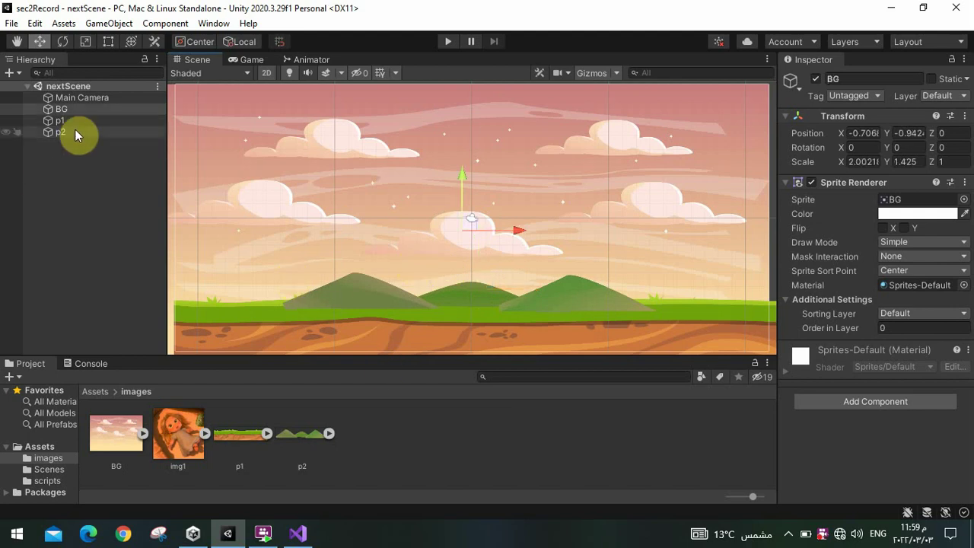
click(72, 121)
click(90, 111)
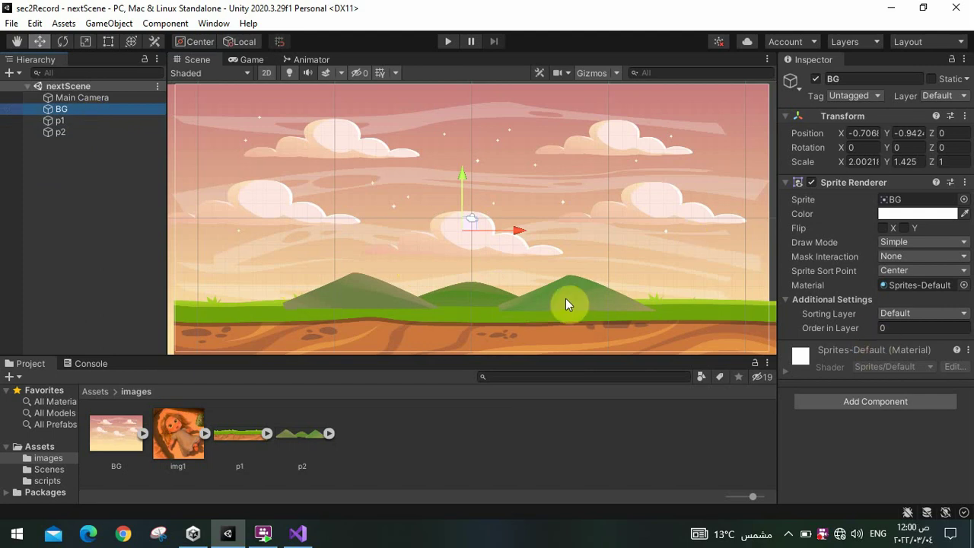
click(484, 328)
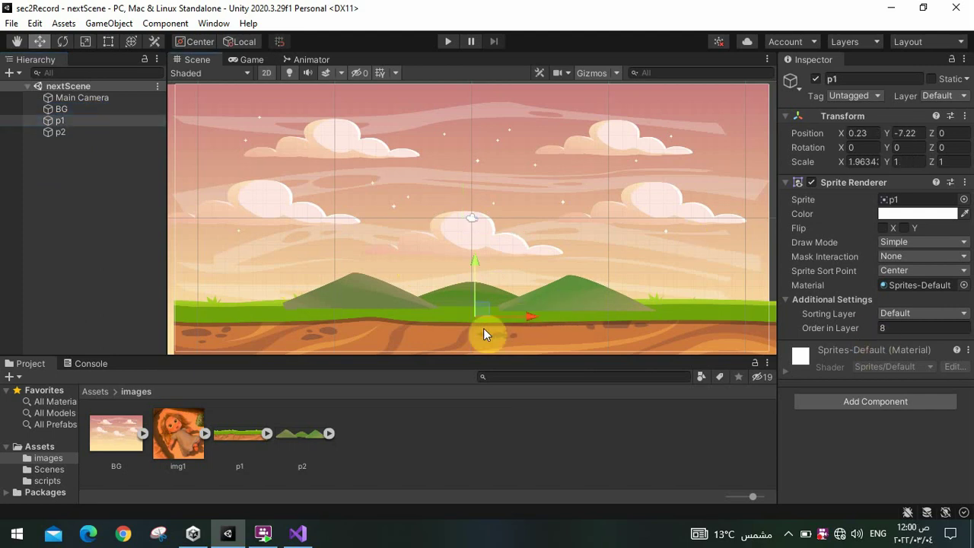
click(550, 303)
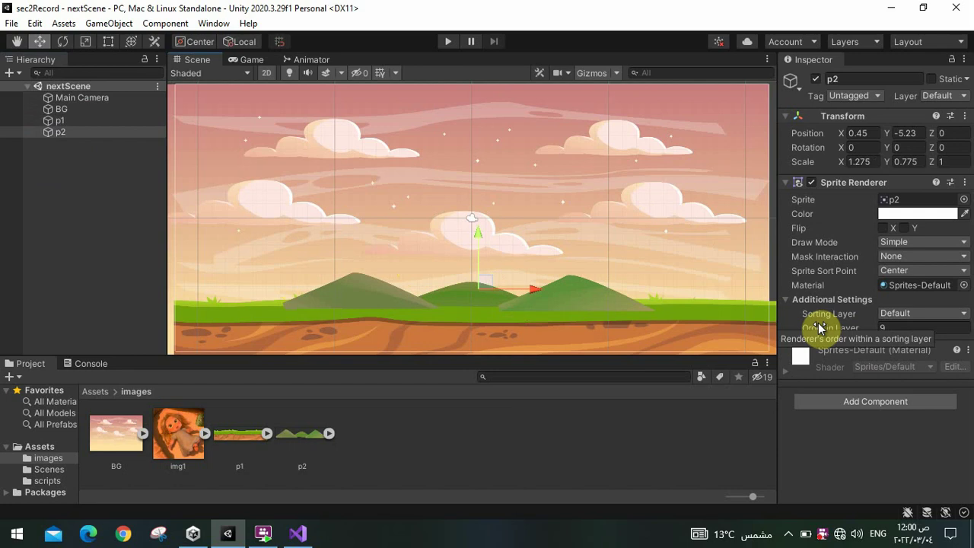
click(851, 44)
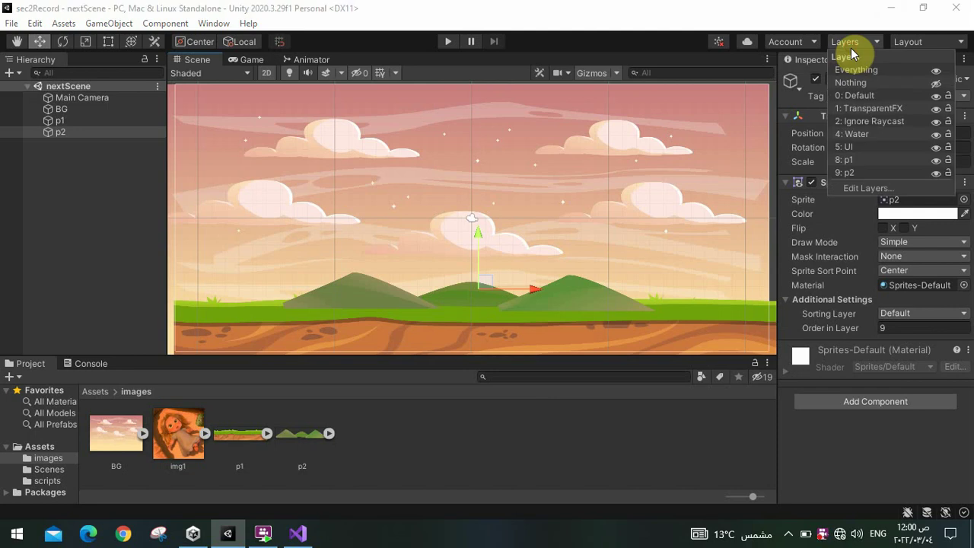
click(862, 190)
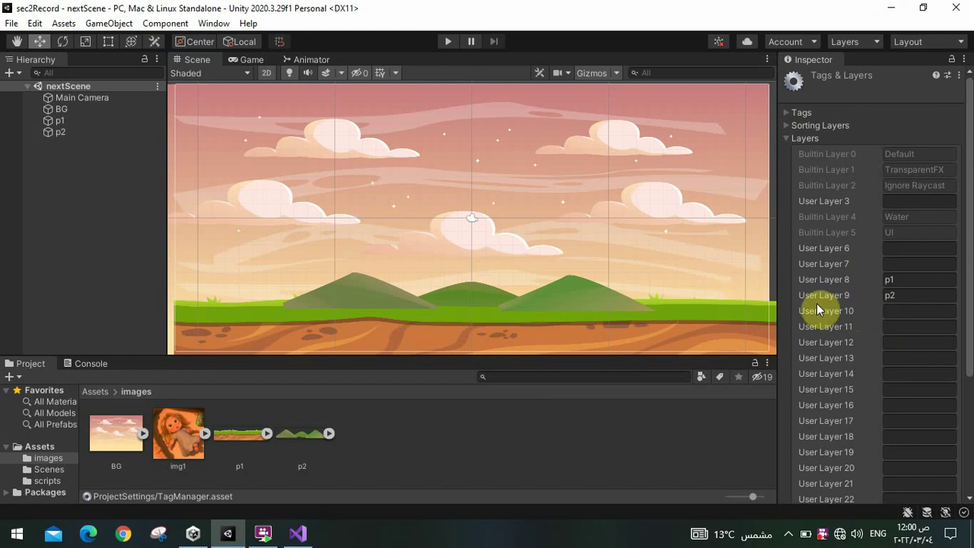
click(575, 302)
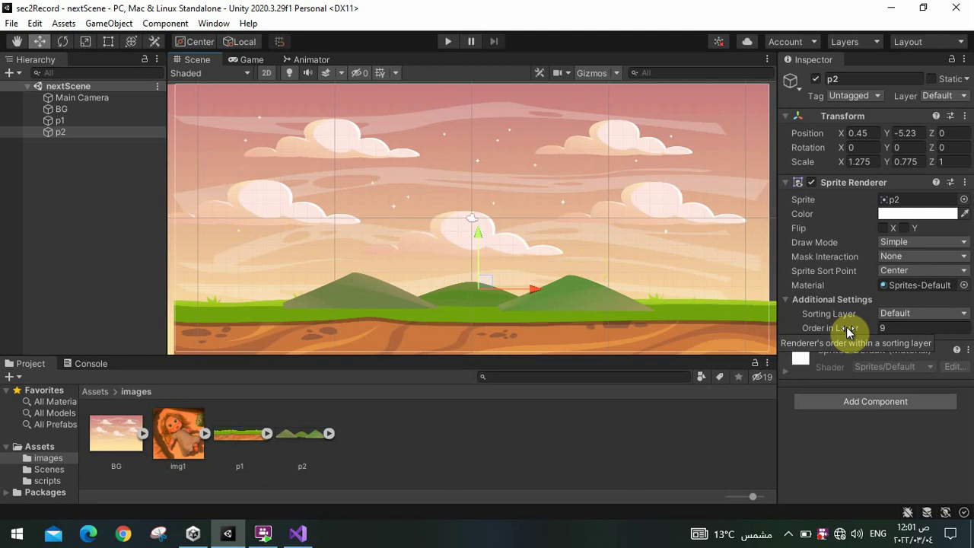
click(609, 236)
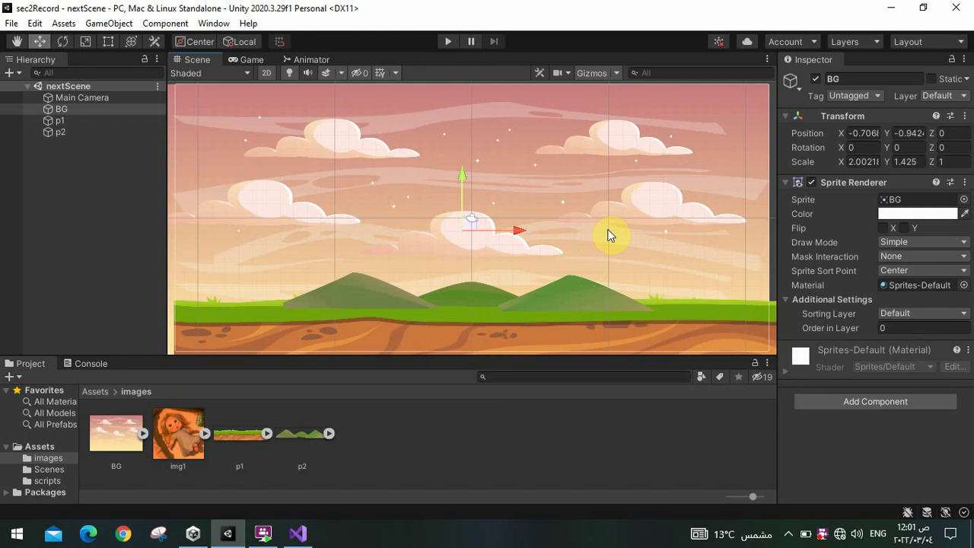
click(551, 337)
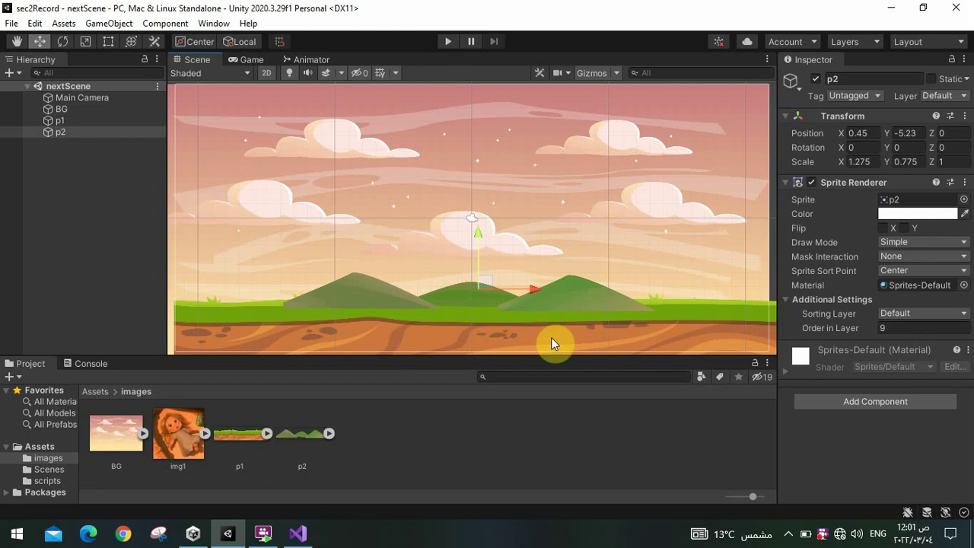
click(552, 338)
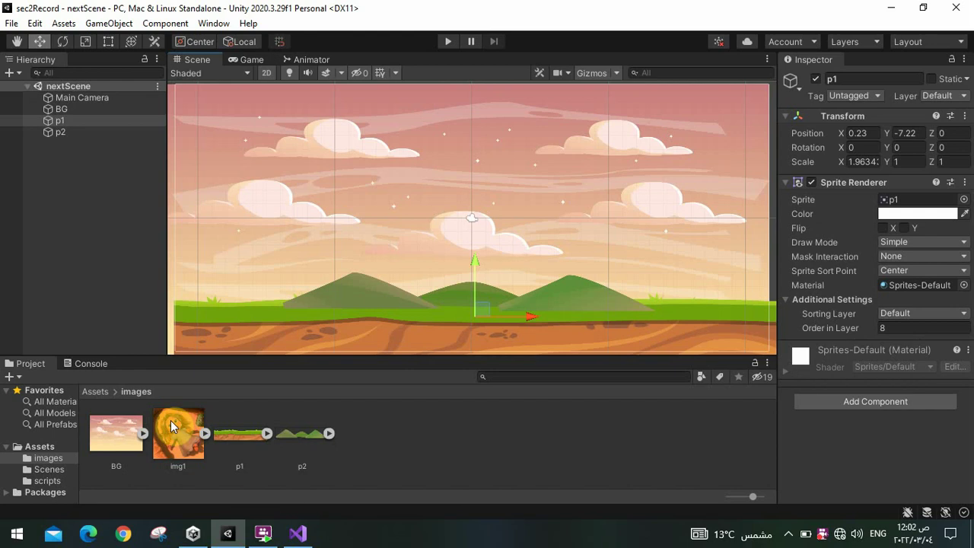
- Open SampleScene from the Assets > Scenes folder
click(47, 481)
click(48, 469)
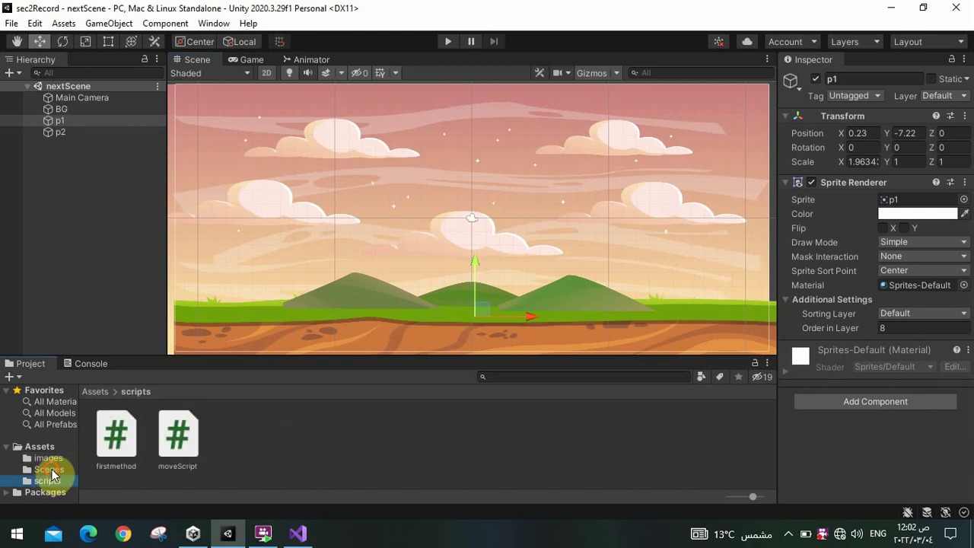
double_click(170, 440)
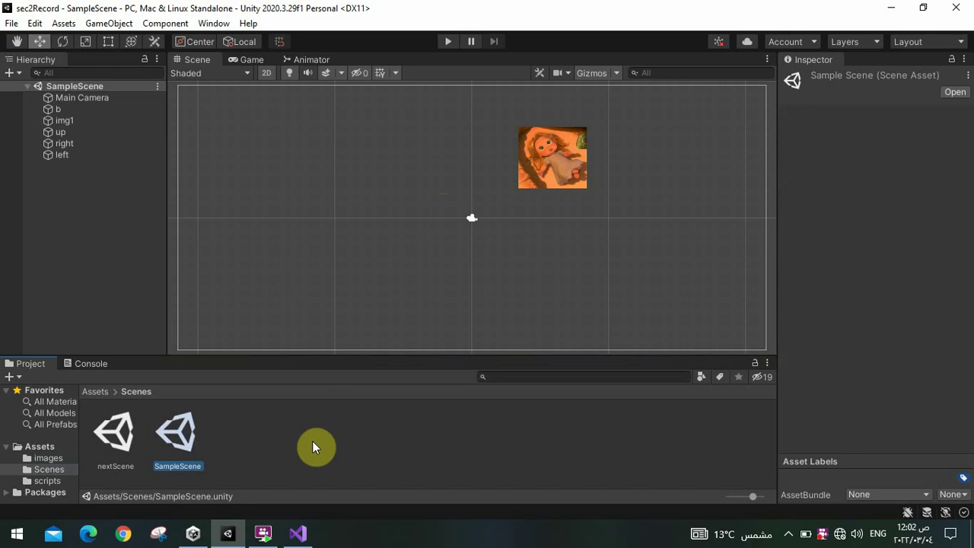
- Switch to Visual Studio and back to Unity, then select the nextScene asset
click(312, 535)
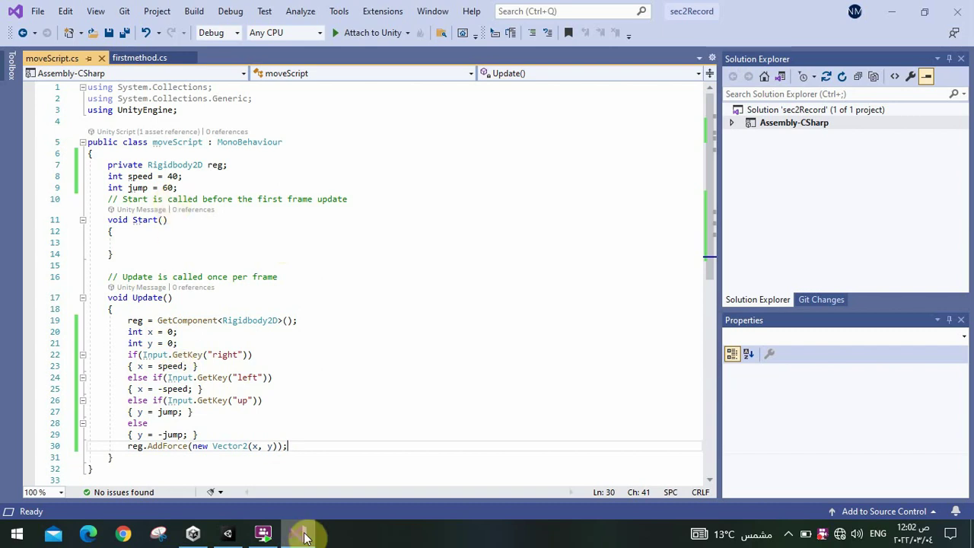
click(236, 538)
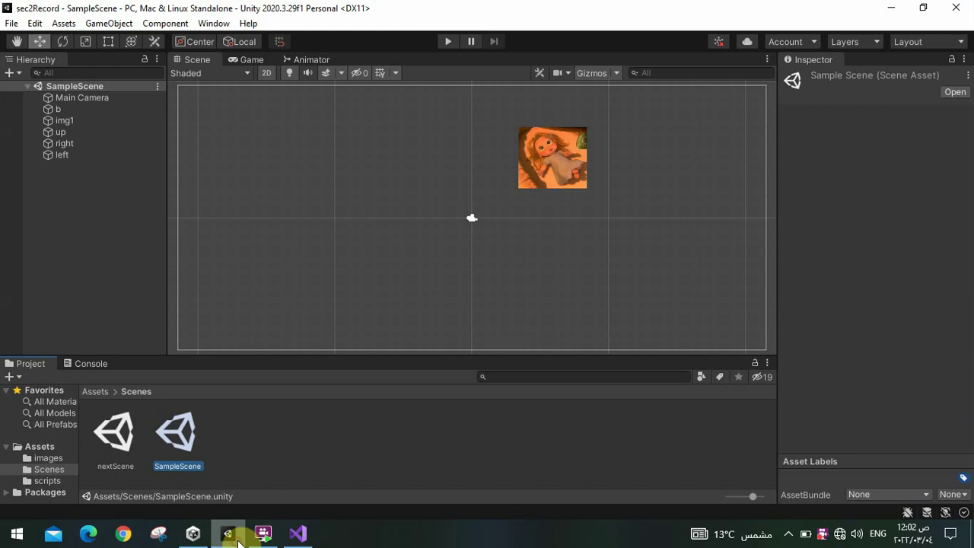
click(116, 435)
- Open nextScene and run it in Play mode
double_click(119, 436)
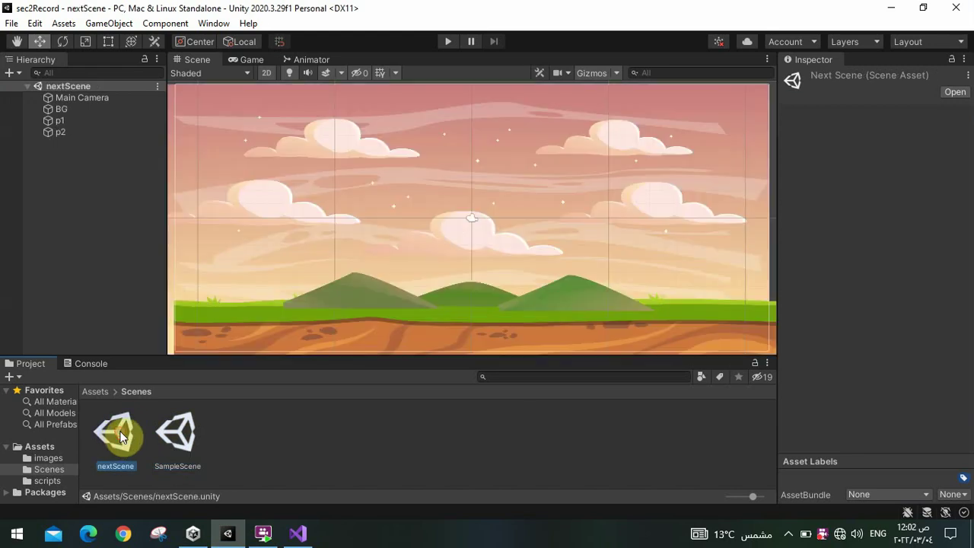
click(450, 42)
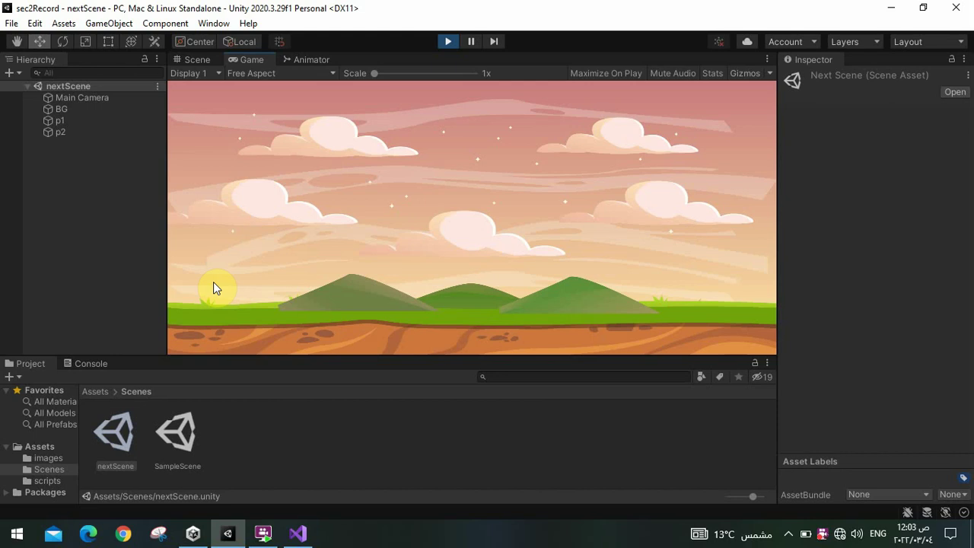
- Exit Play mode to return nextScene to the Scene view
click(451, 41)
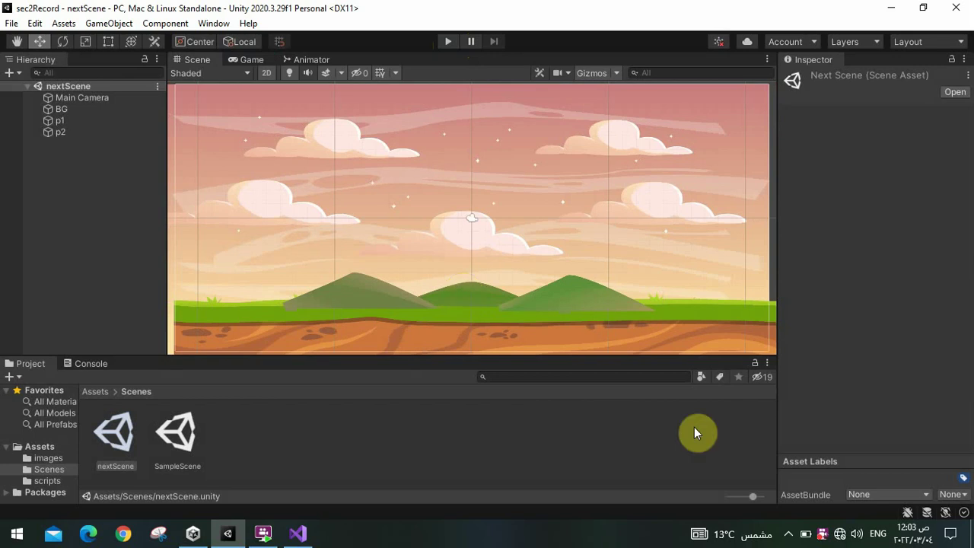
click(822, 536)
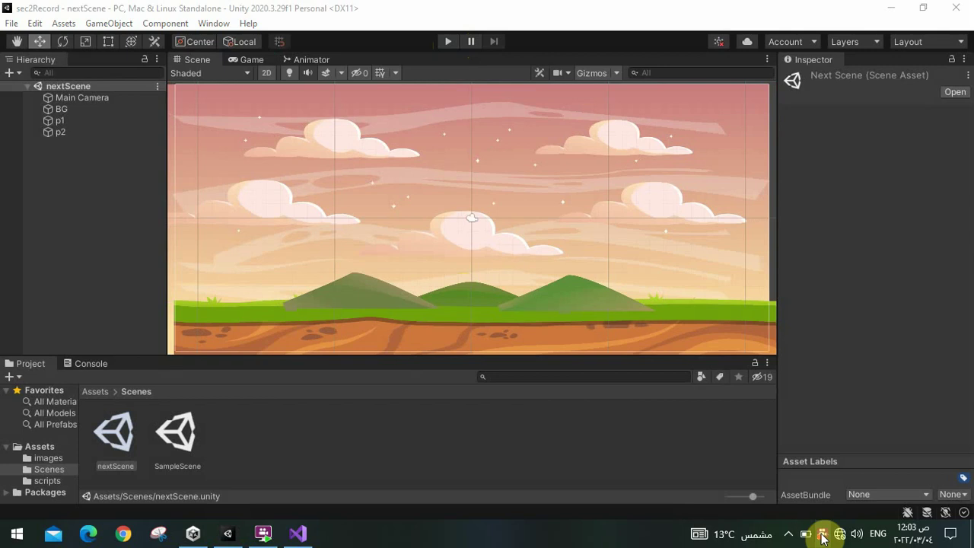